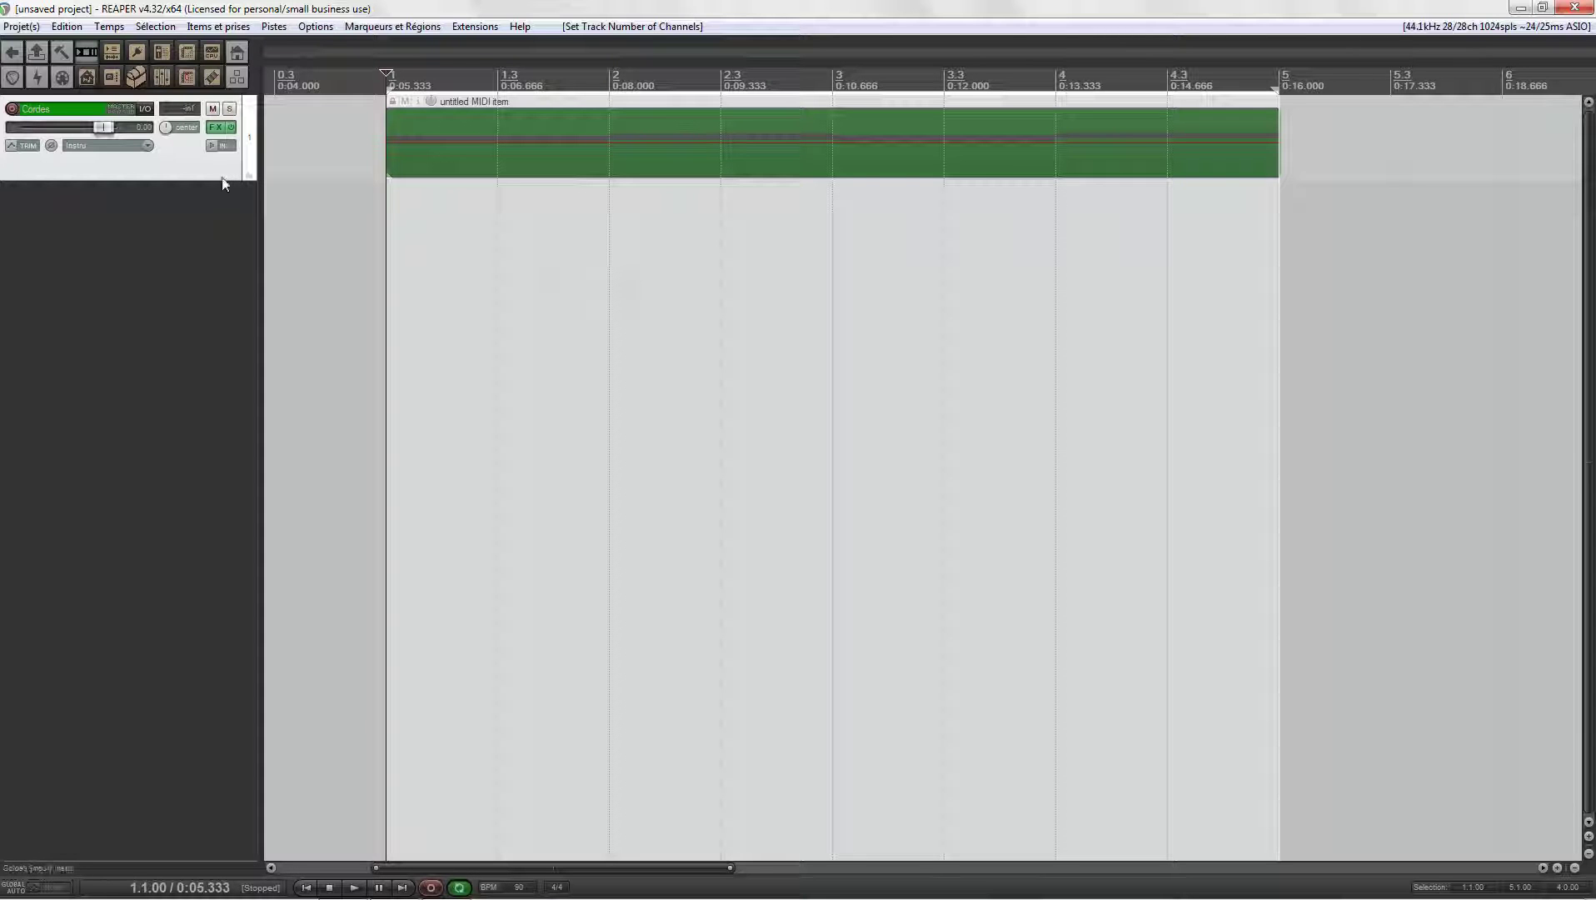
Step: Make the Cordes track taller and play its MIDI item with the track's Kontakt 5 instrument shown
left_click_drag(224, 180, 205, 328)
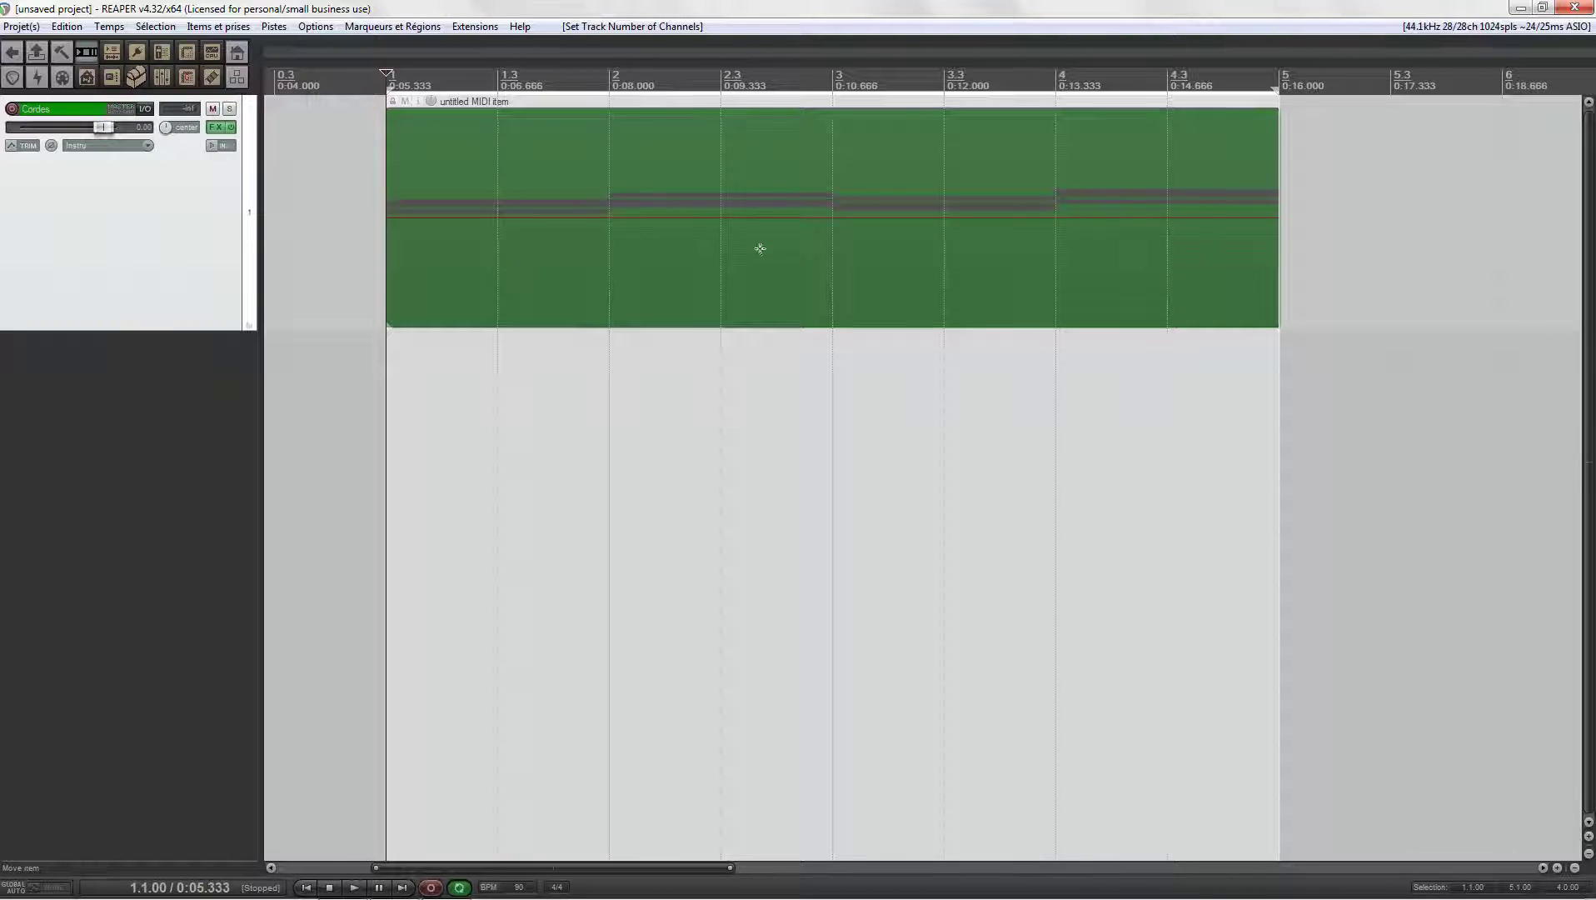
key("space")
left_click(216, 126)
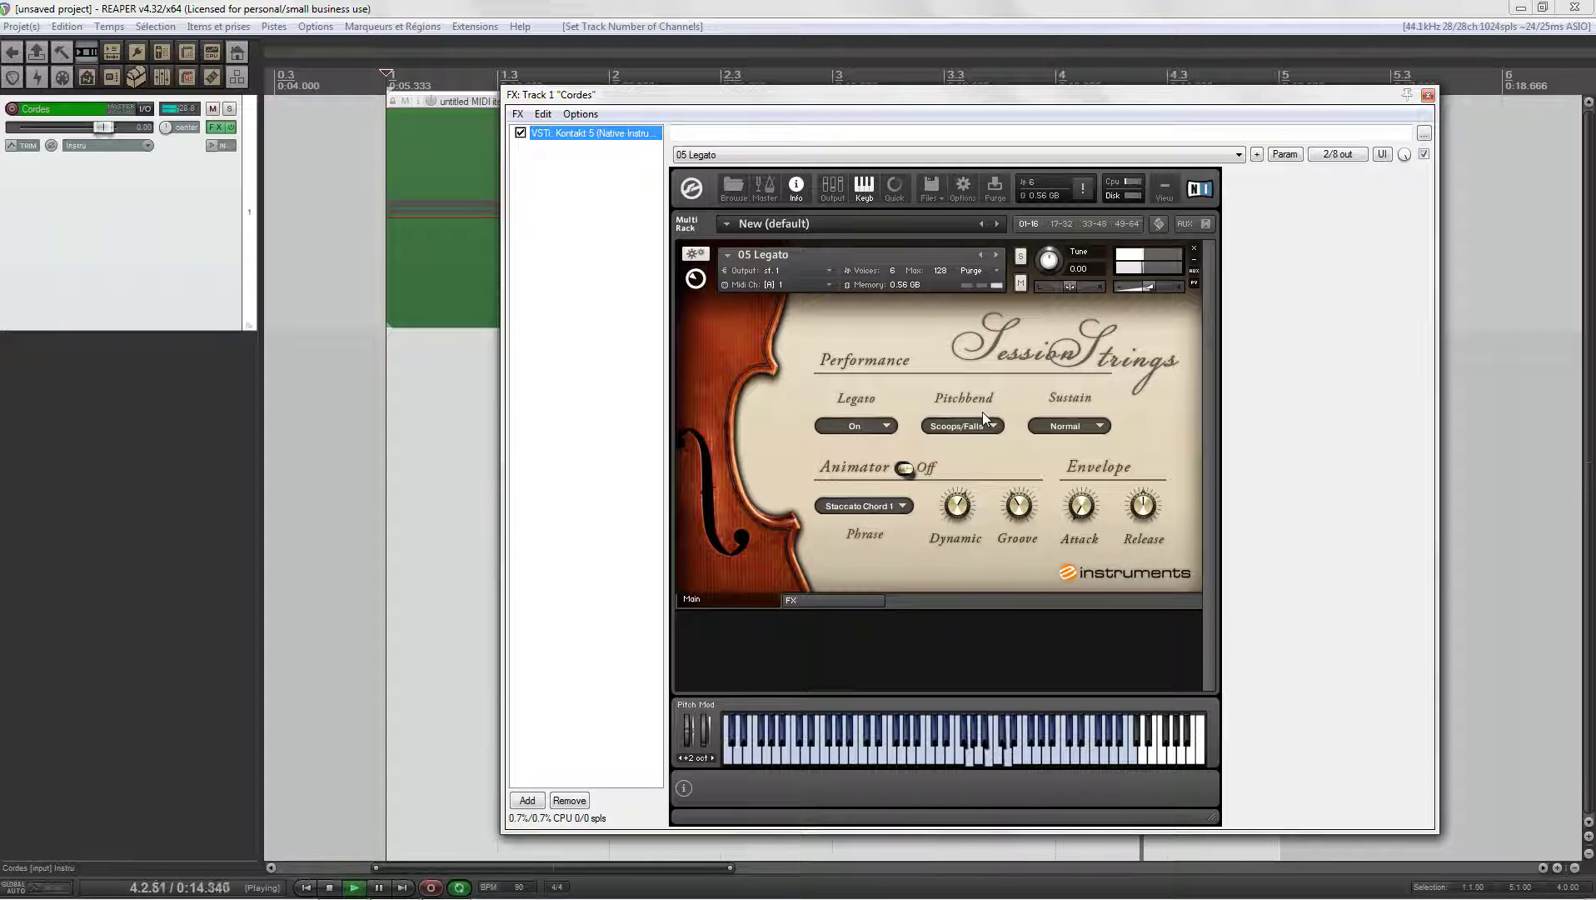
key("space")
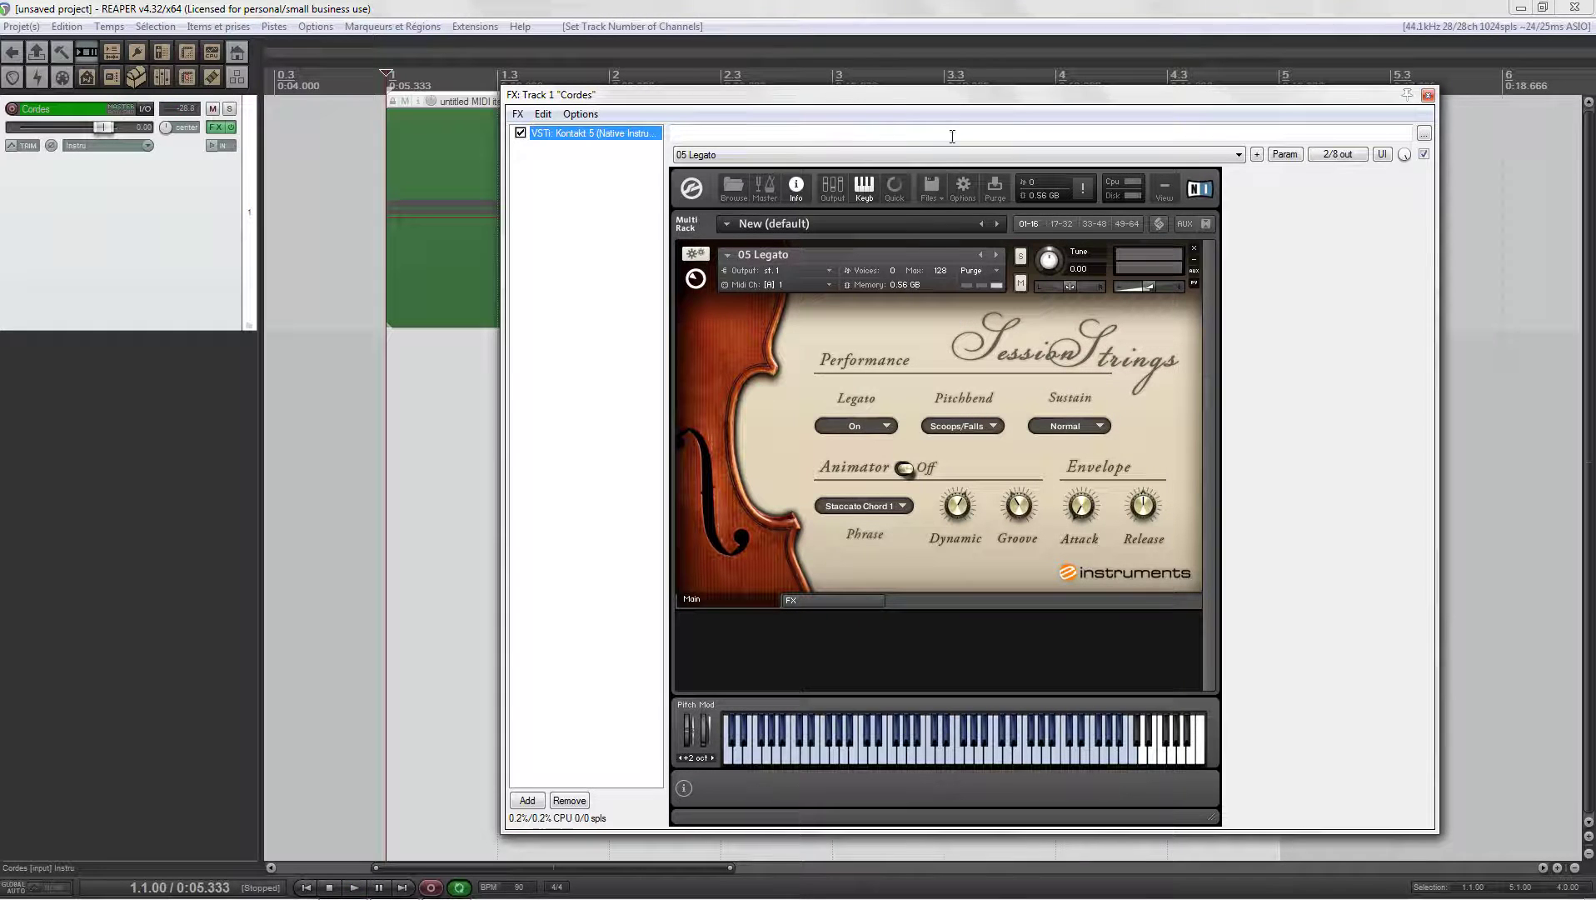
Step: Examine the Session Strings legato patch in Kontakt 5 and close the Cordes effects window
left_click_drag(967, 95, 1018, 71)
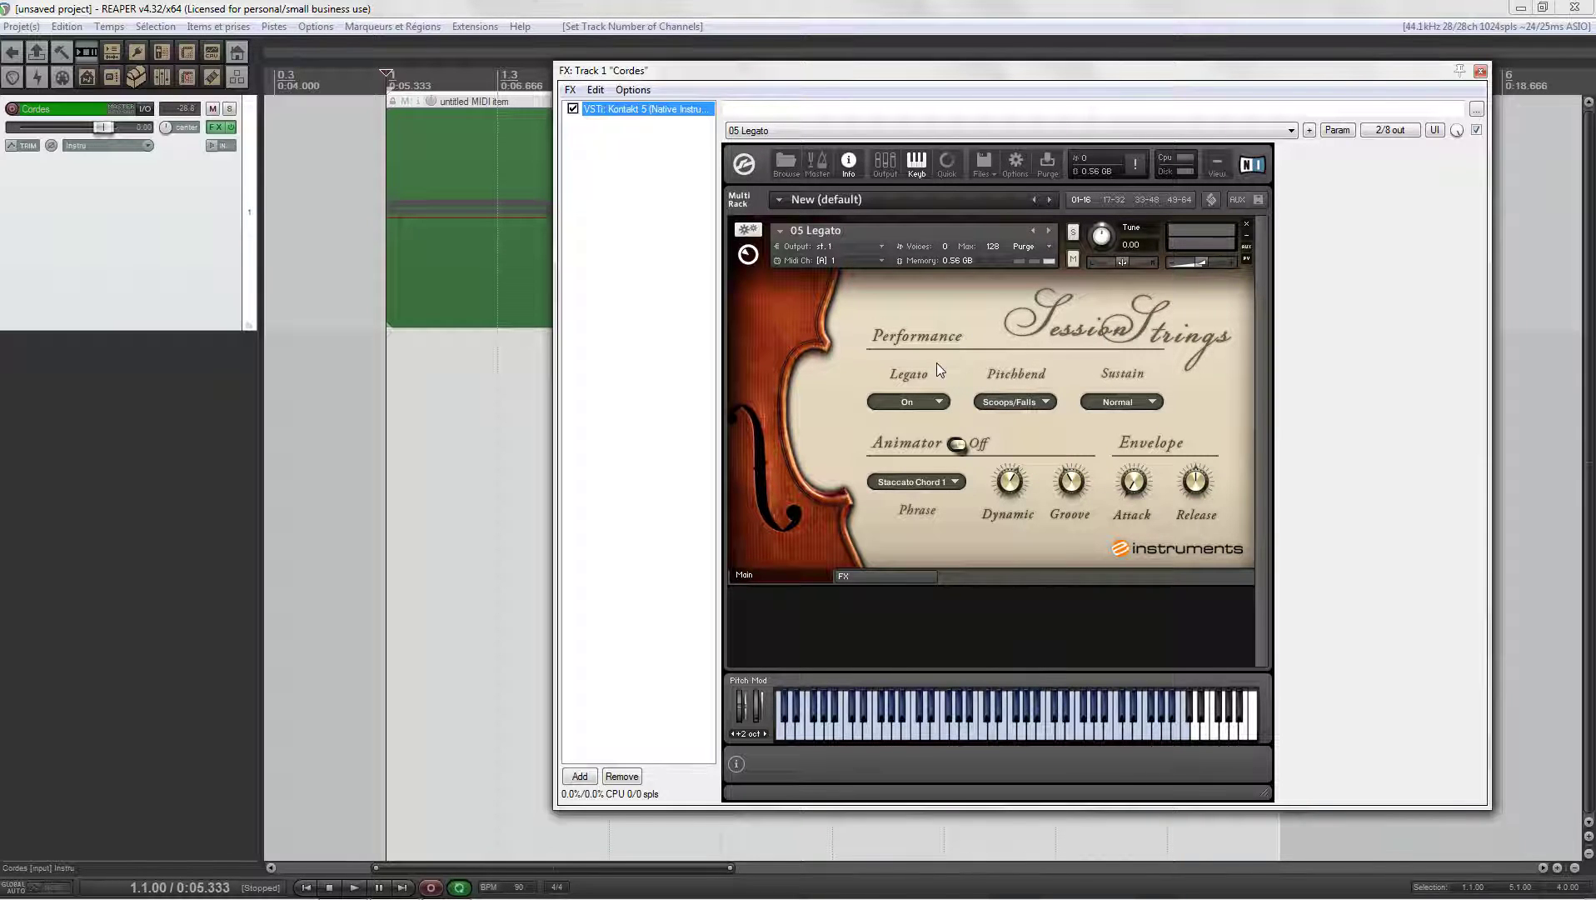
mouse_move(1055, 405)
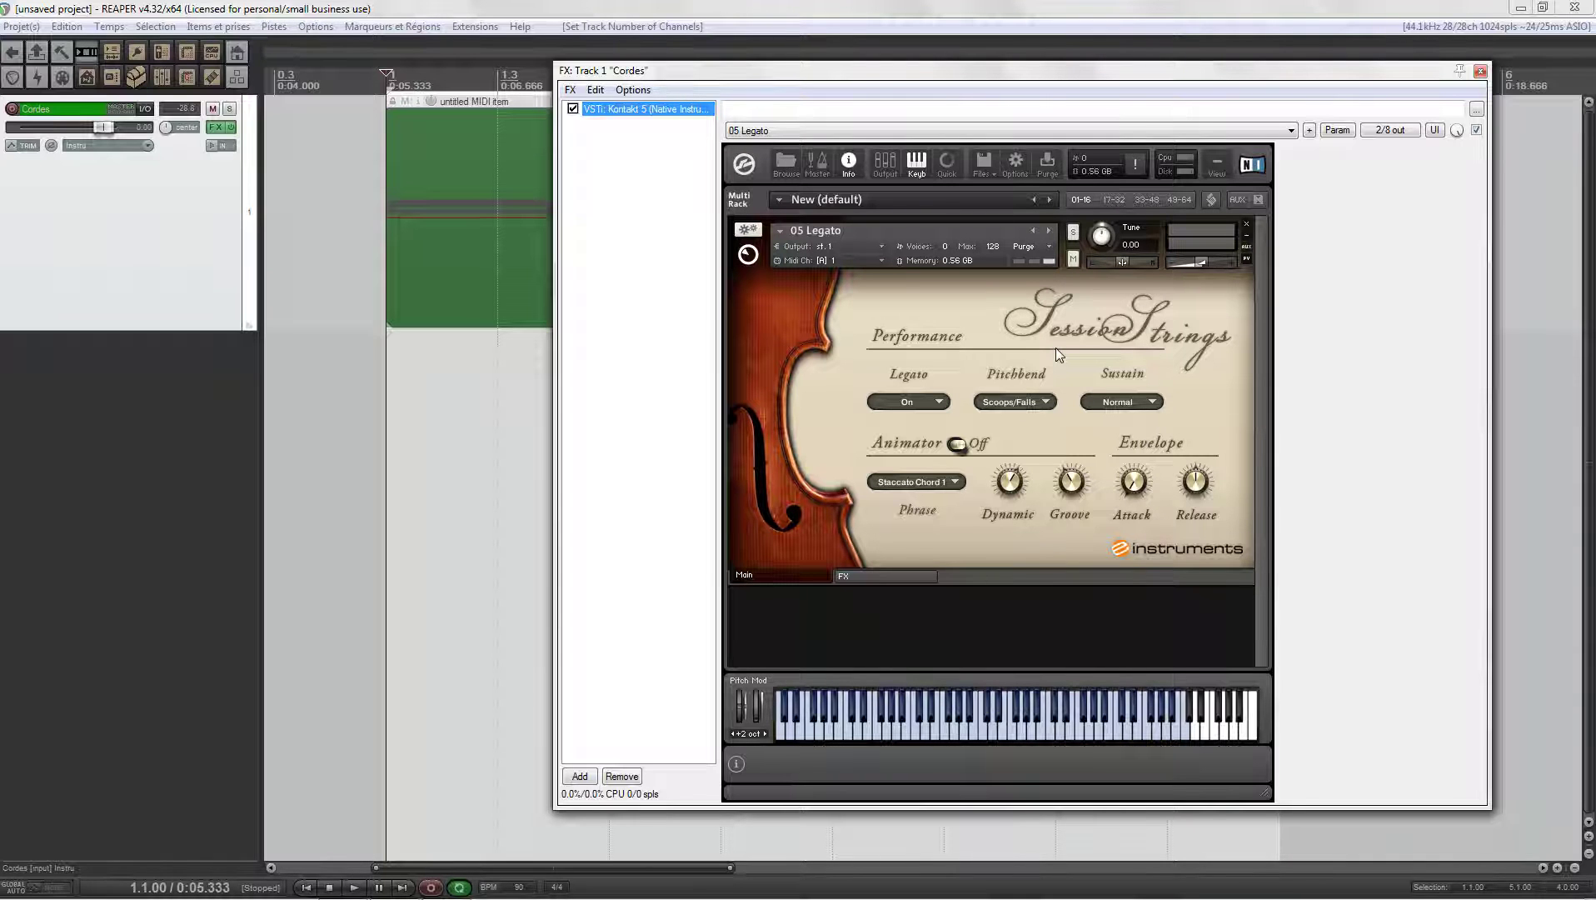
left_click(1482, 72)
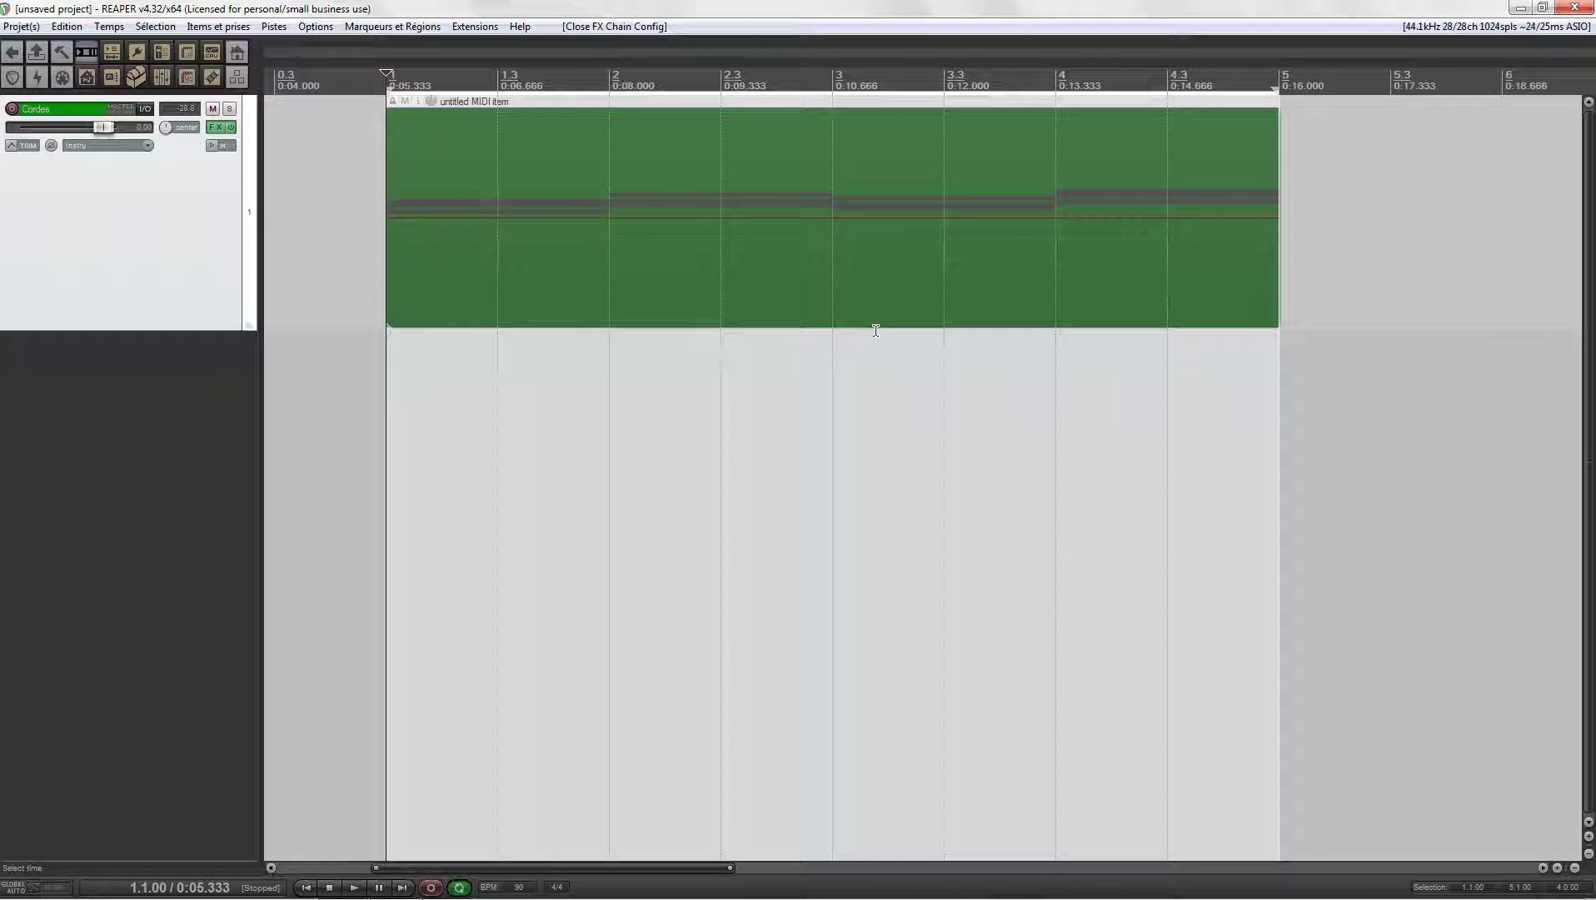
left_click(216, 126)
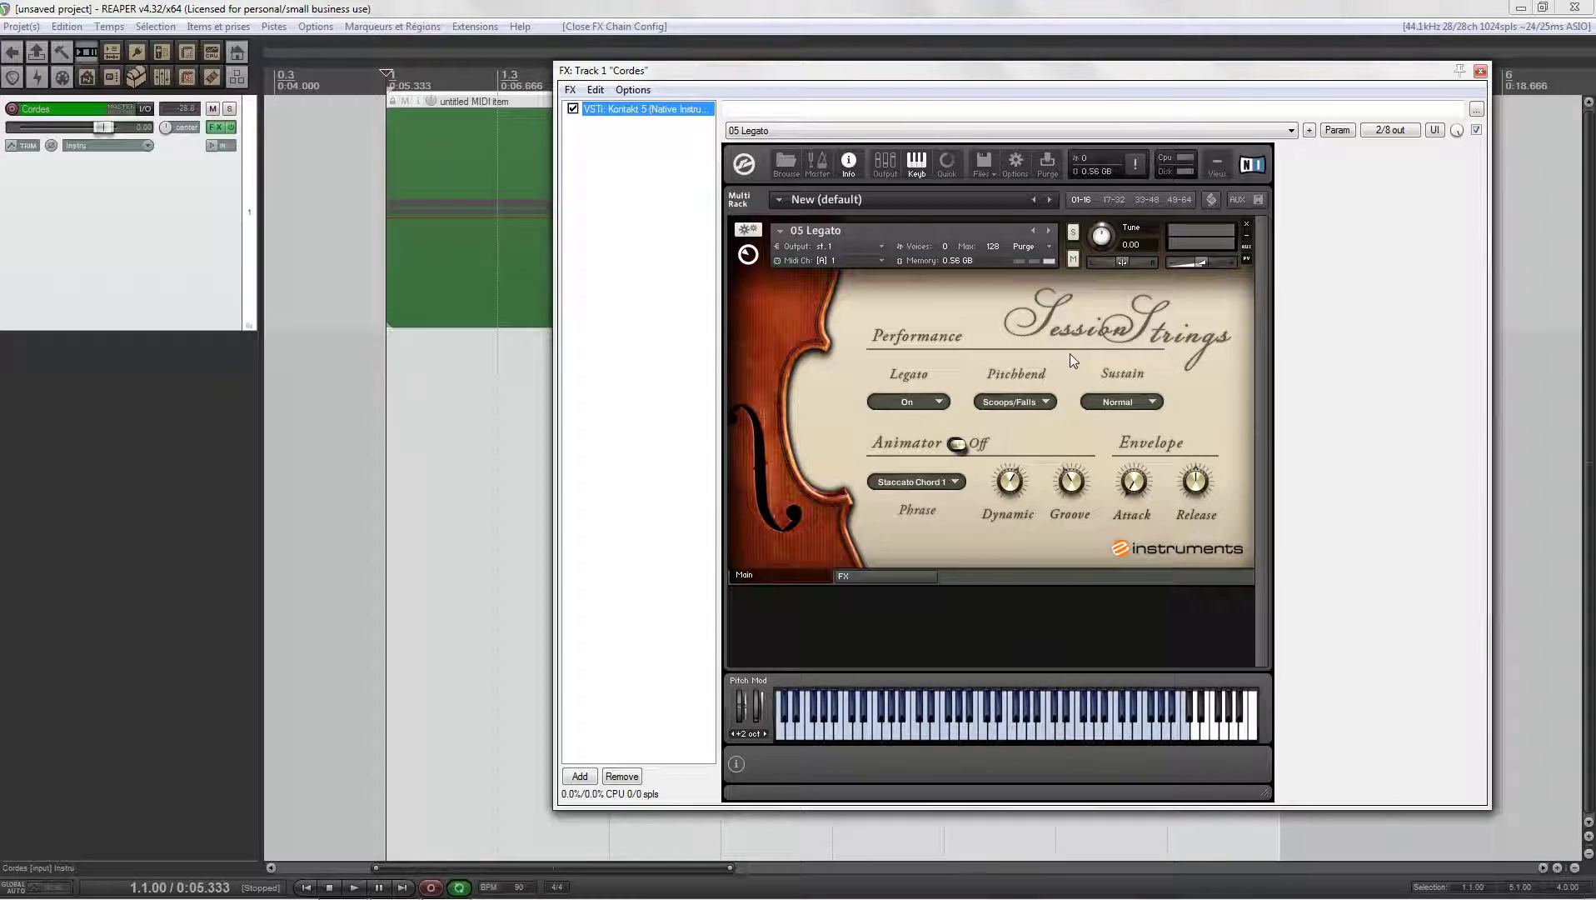
left_click(1481, 71)
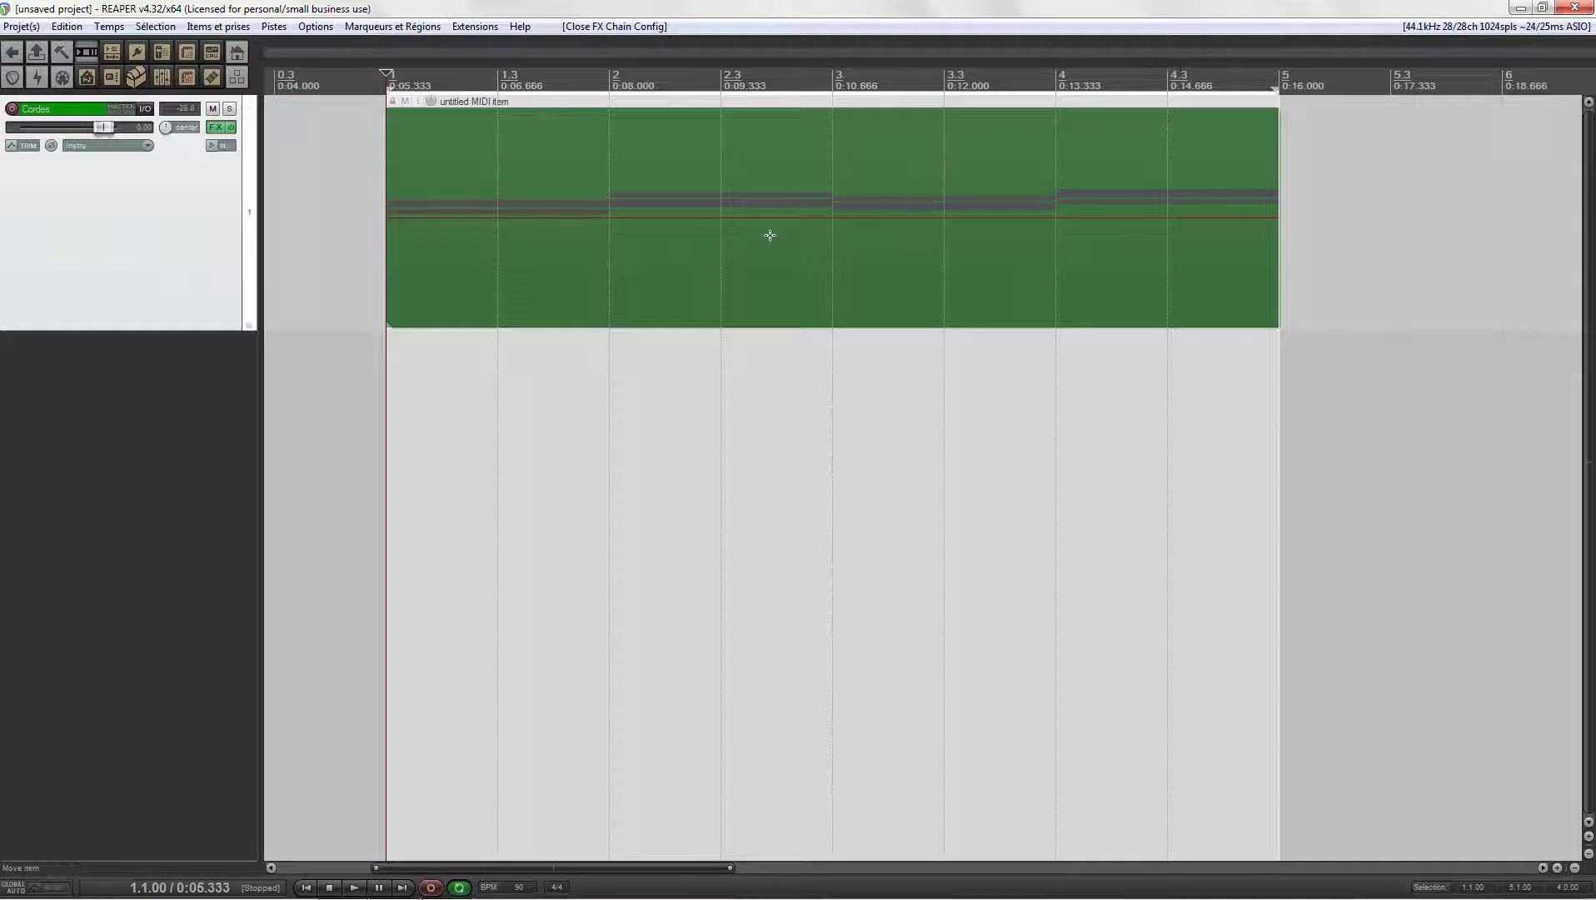
Step: Open the Cordes MIDI item for editing, show the 11 Expression MSB controller lane and set the grid to 1/32
double_click(553, 220)
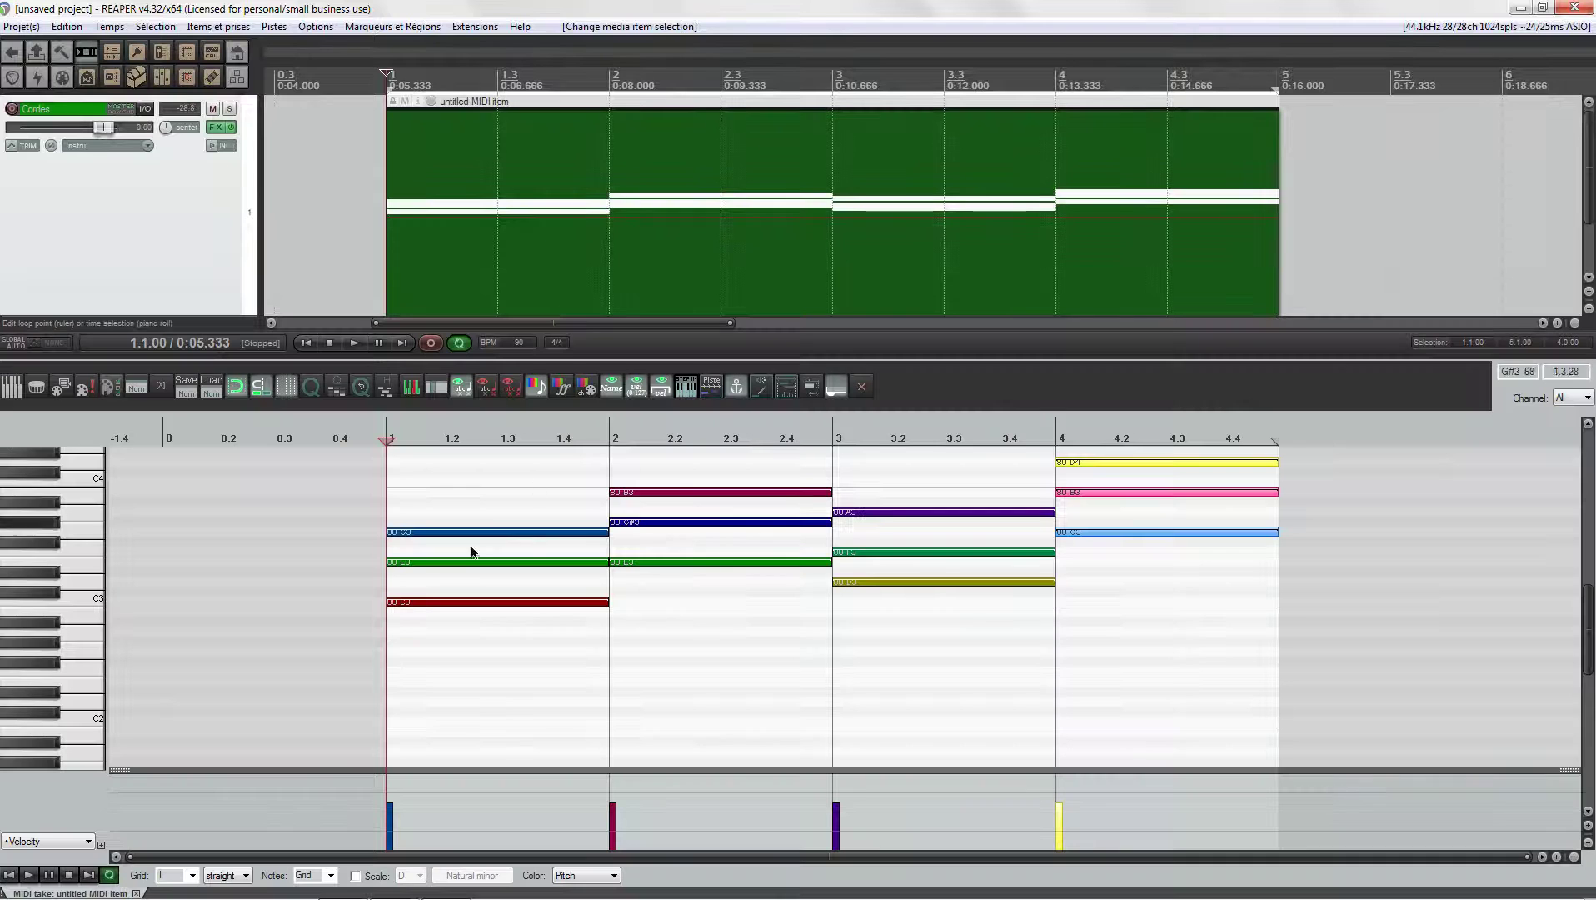
left_click(84, 840)
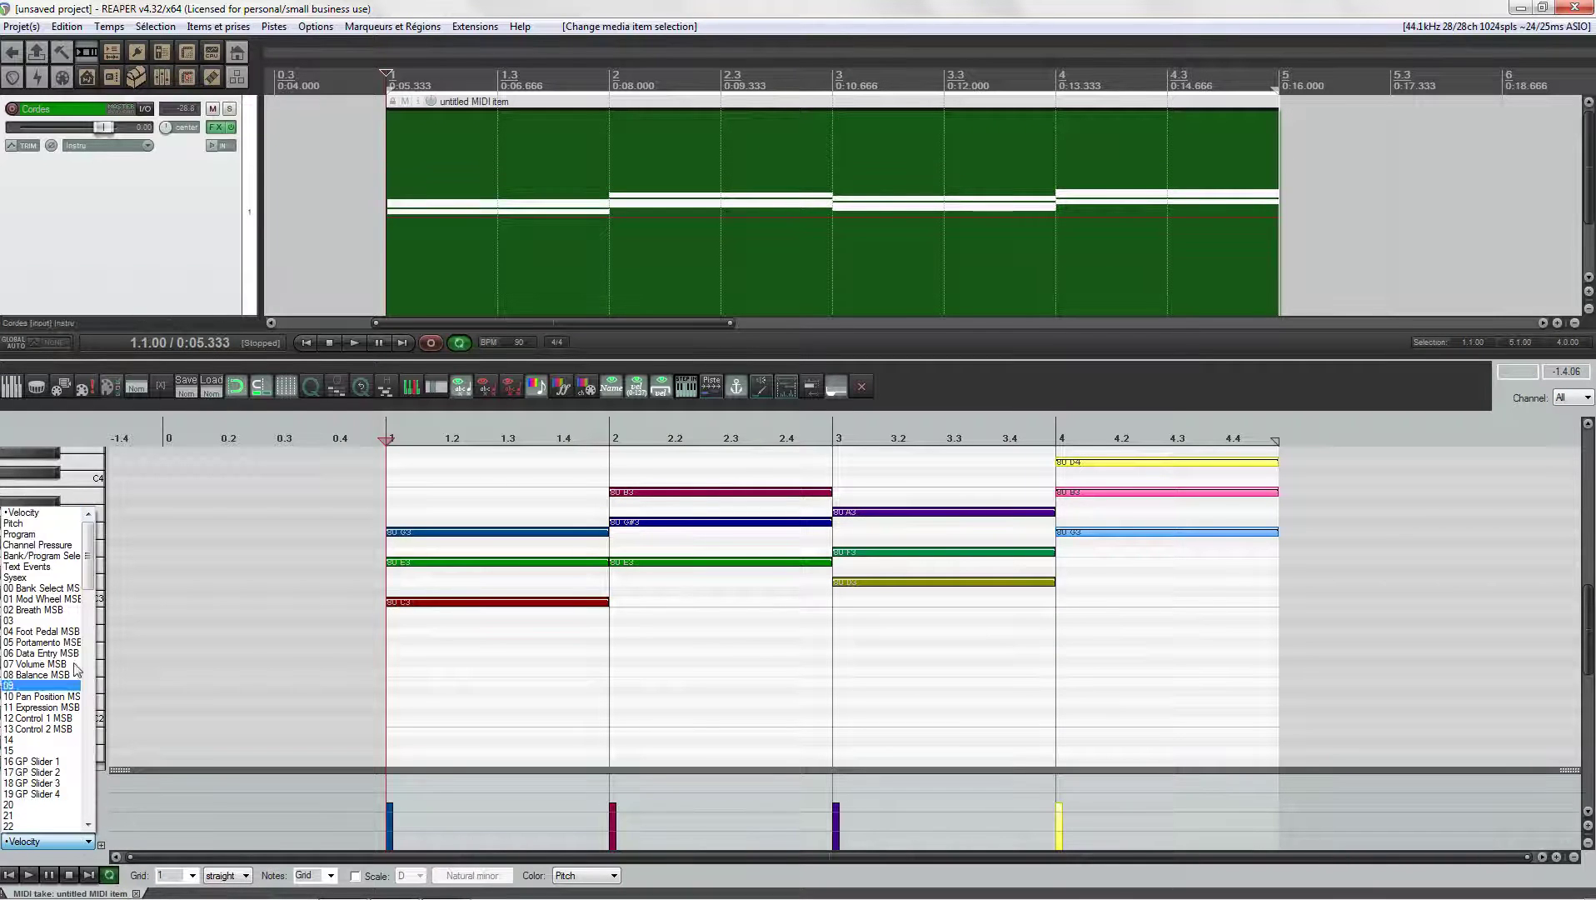
left_click_drag(87, 549, 87, 574)
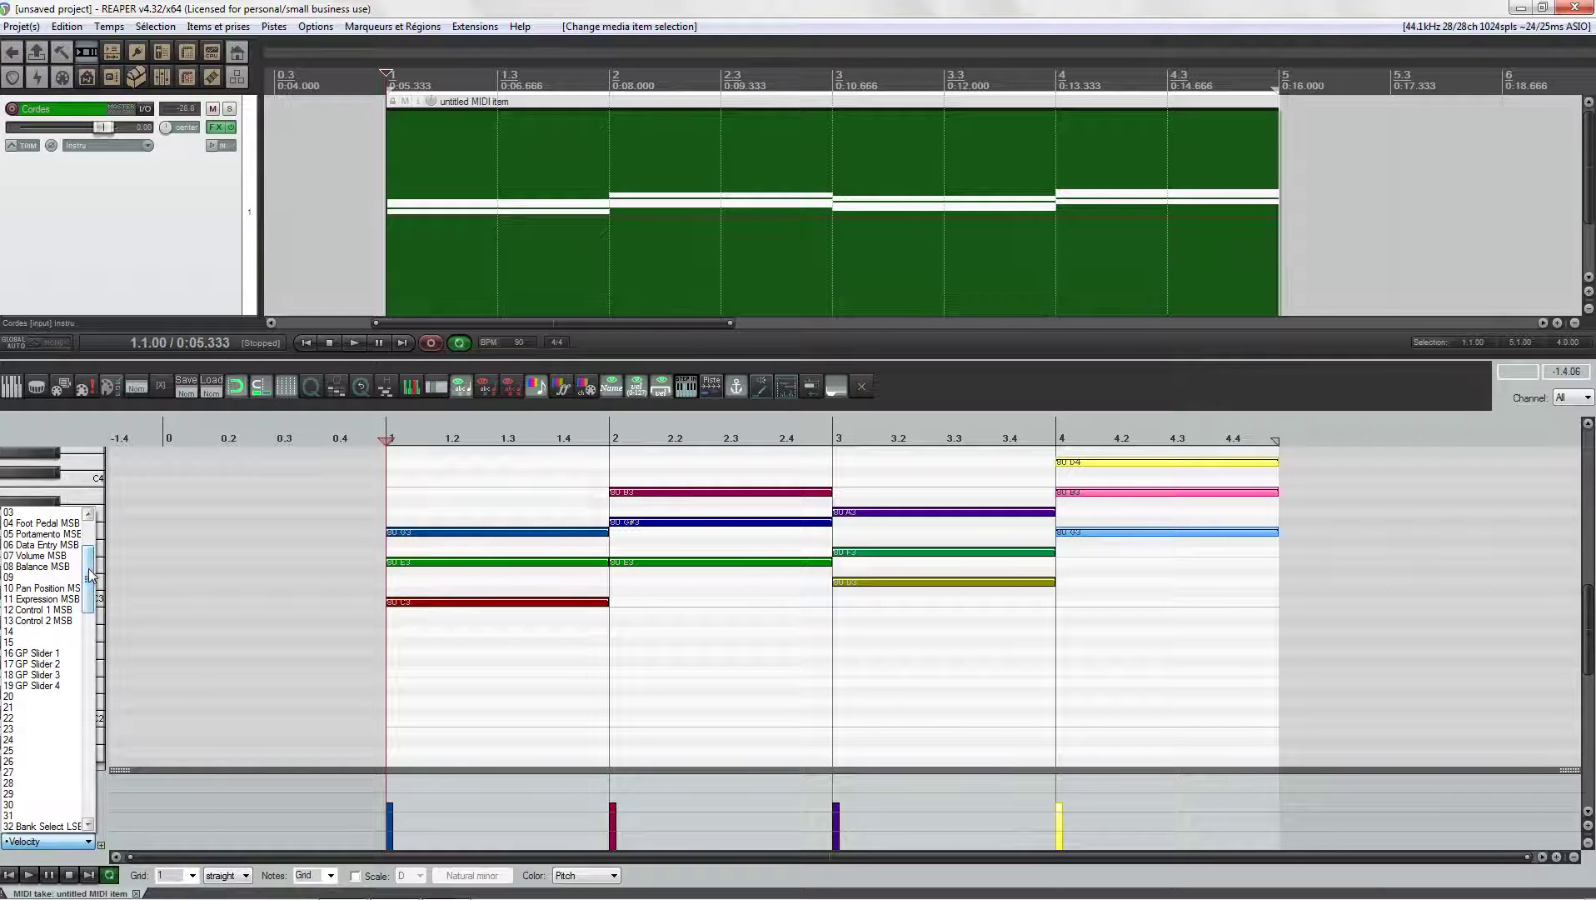
left_click(43, 600)
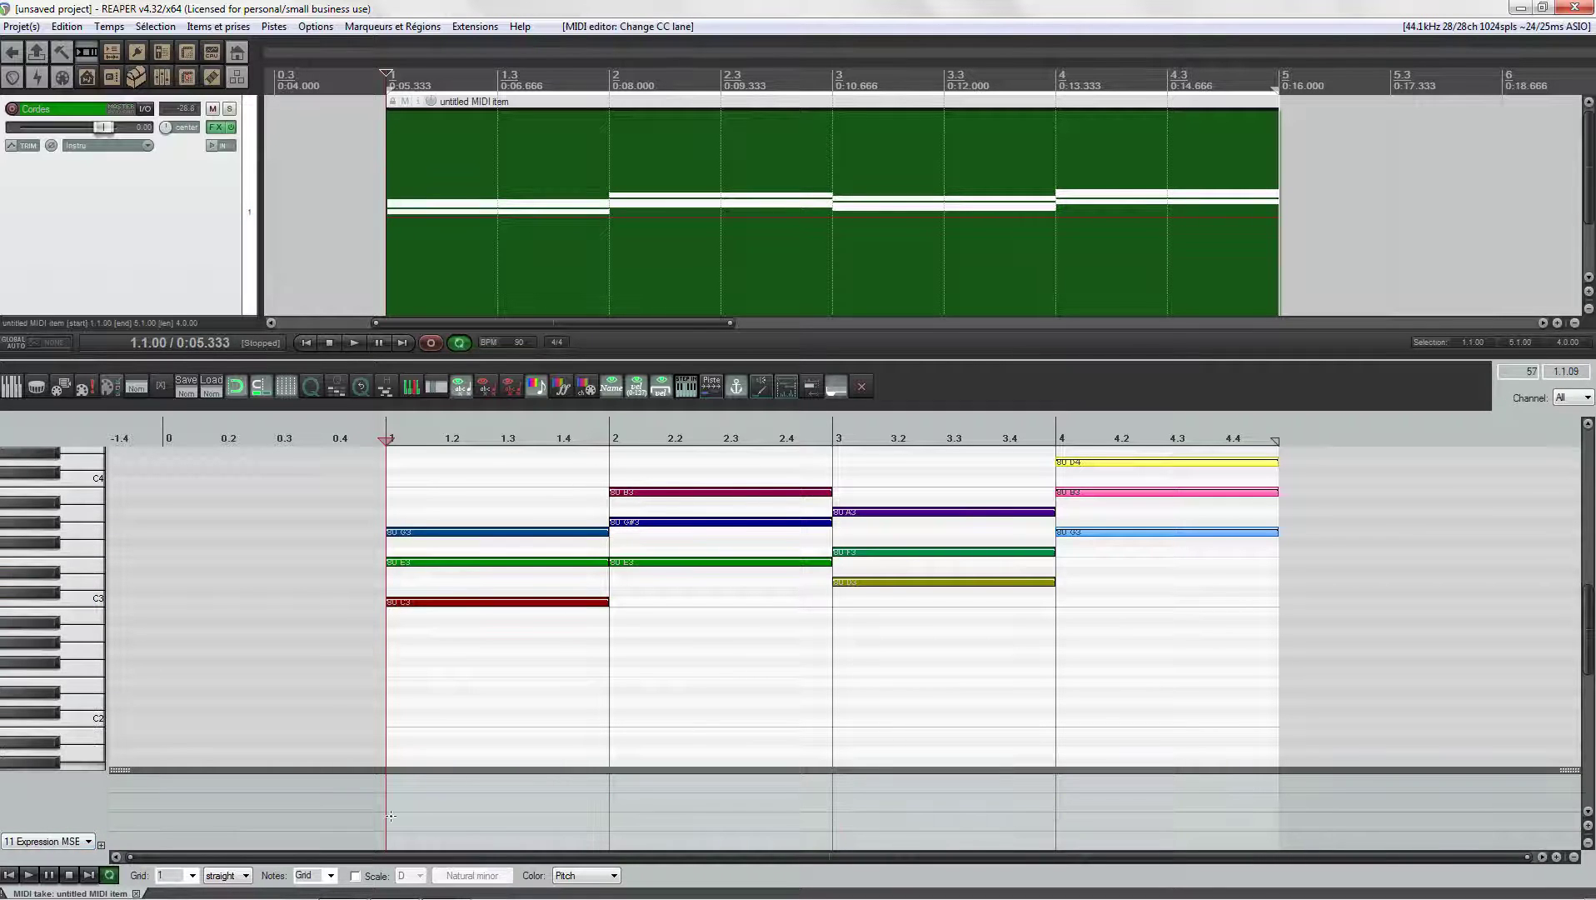
left_click(10, 397)
left_click(234, 388)
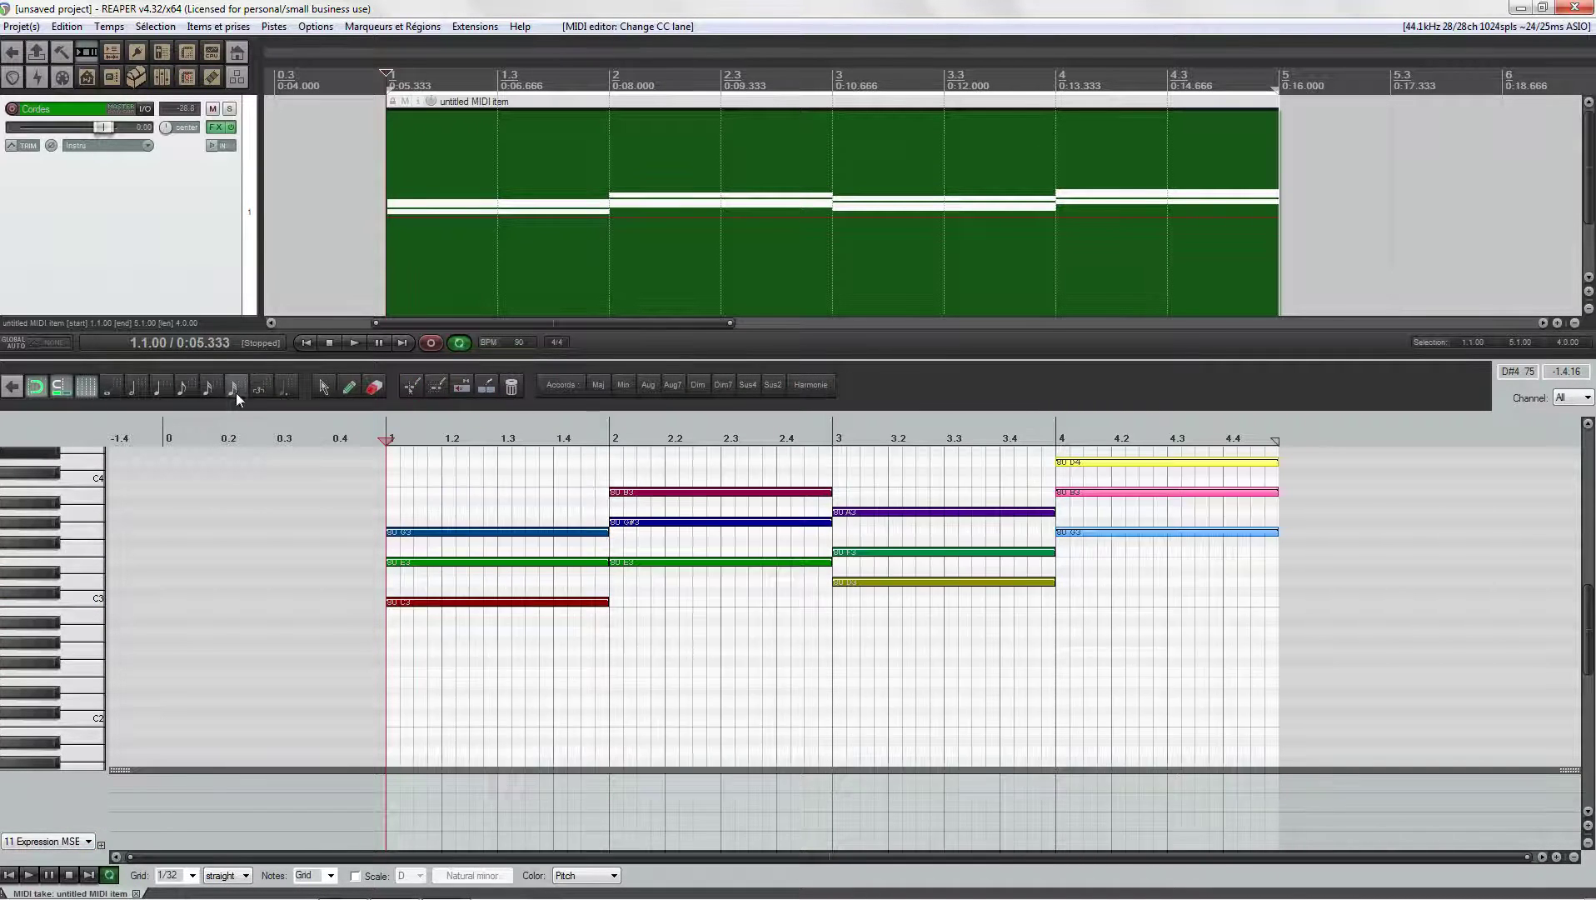
Step: Draw rising and falling expression swells across the four bars and play back the result
mouse_move(389, 795)
left_mouse_down()
mouse_move(441, 784)
mouse_move(526, 800)
mouse_move(600, 798)
left_mouse_up()
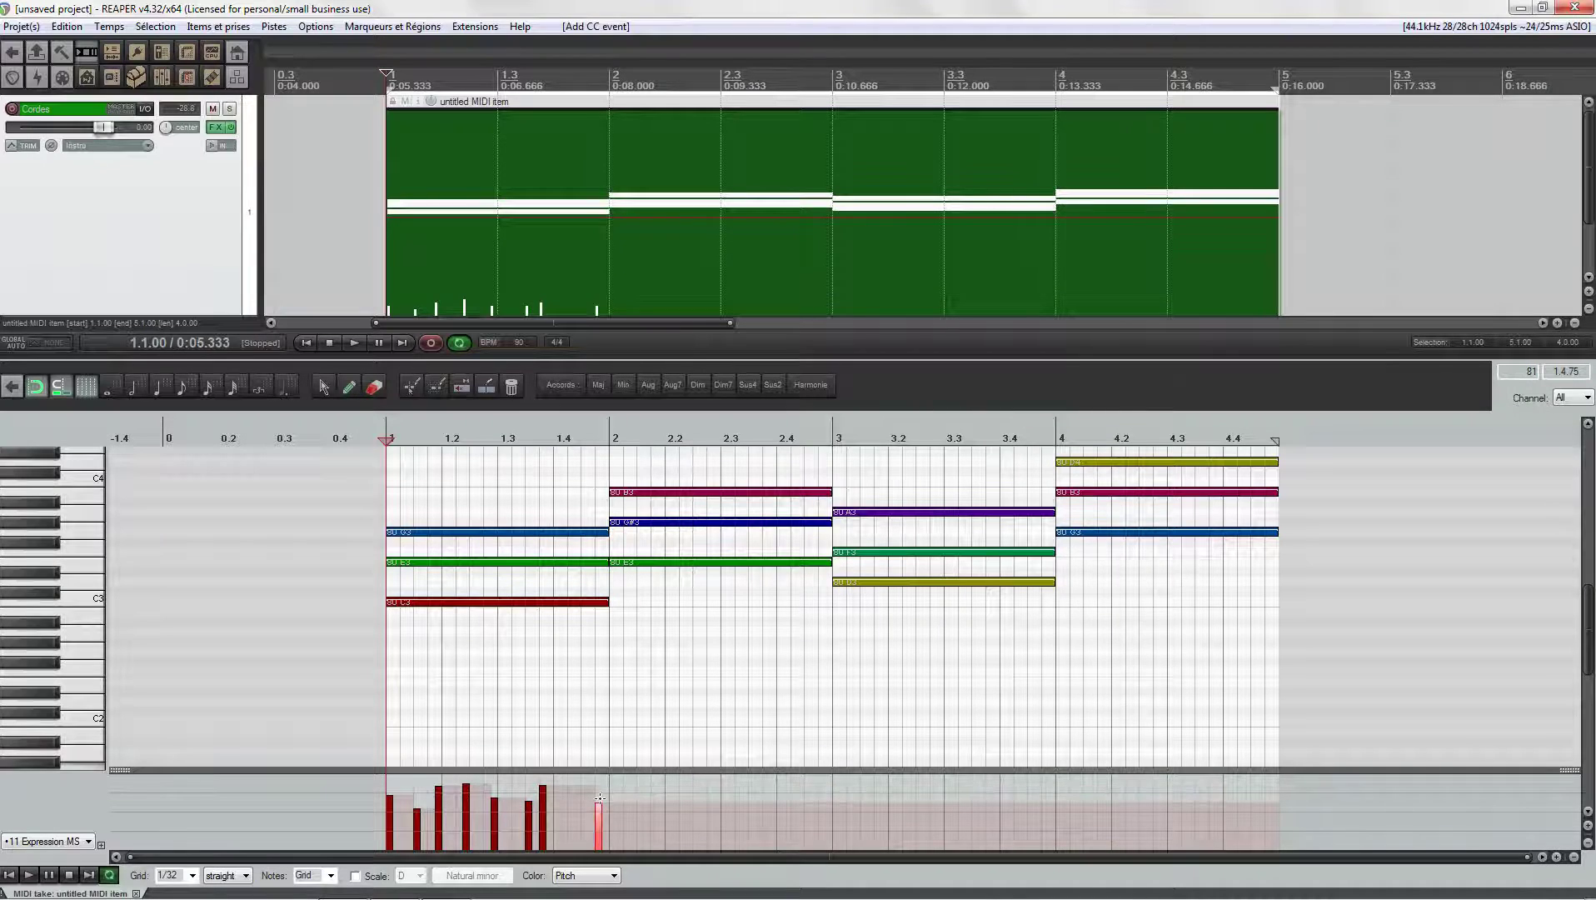
left_click(696, 793)
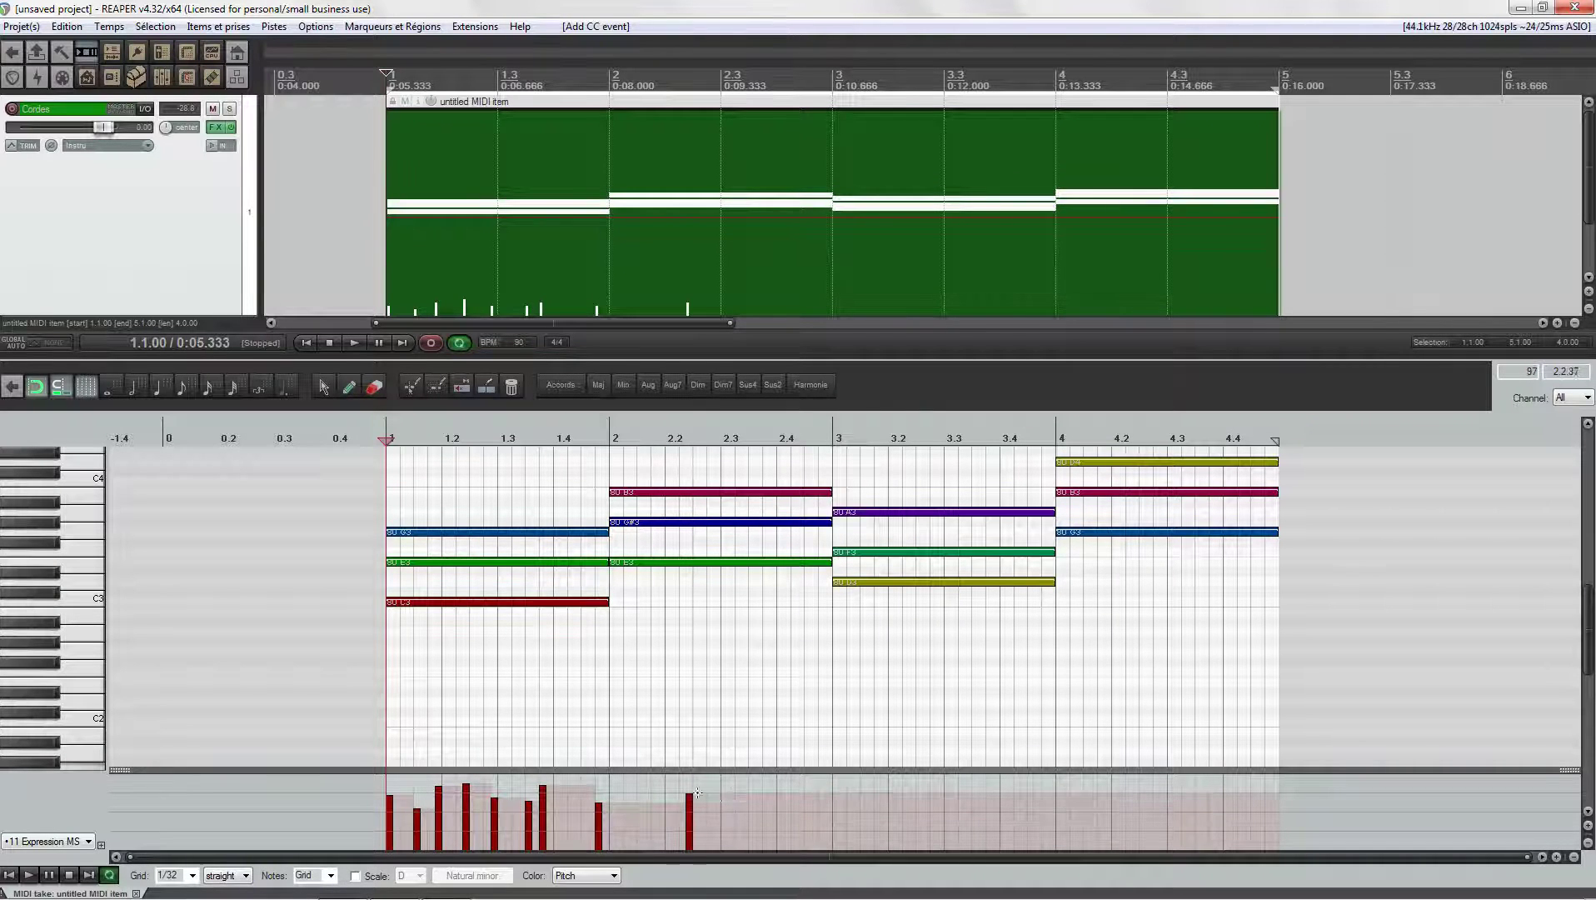
left_click(748, 797)
mouse_move(775, 812)
left_mouse_down()
mouse_move(971, 785)
mouse_move(1063, 818)
mouse_move(1180, 784)
mouse_move(1265, 809)
left_mouse_up()
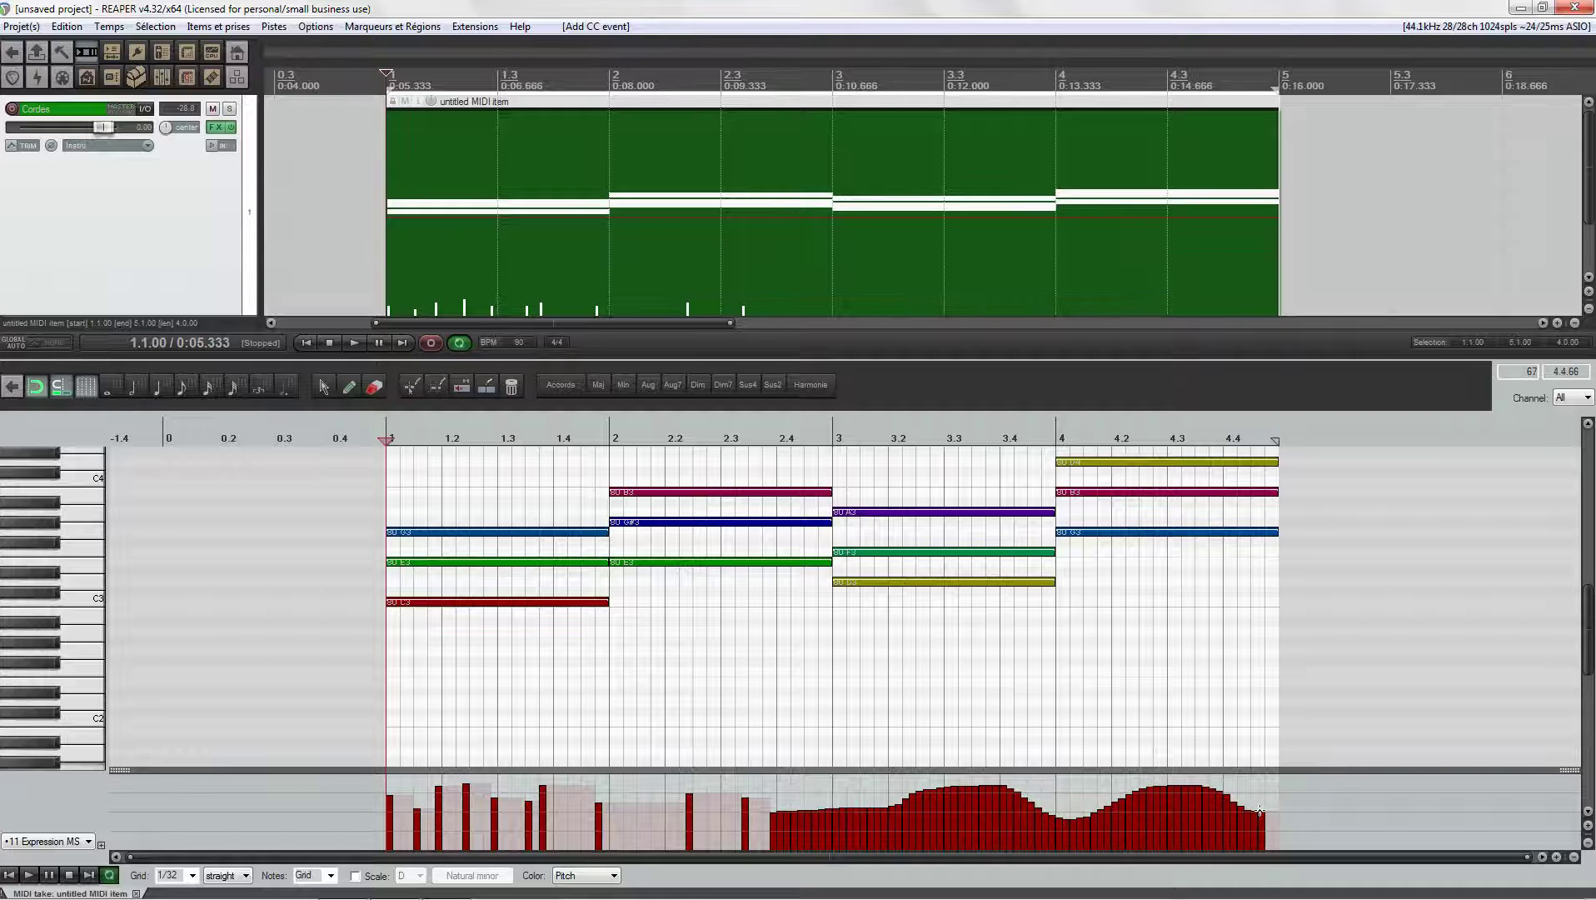
mouse_move(391, 818)
left_mouse_down()
mouse_move(470, 783)
mouse_move(623, 822)
mouse_move(695, 784)
mouse_move(773, 795)
left_mouse_up()
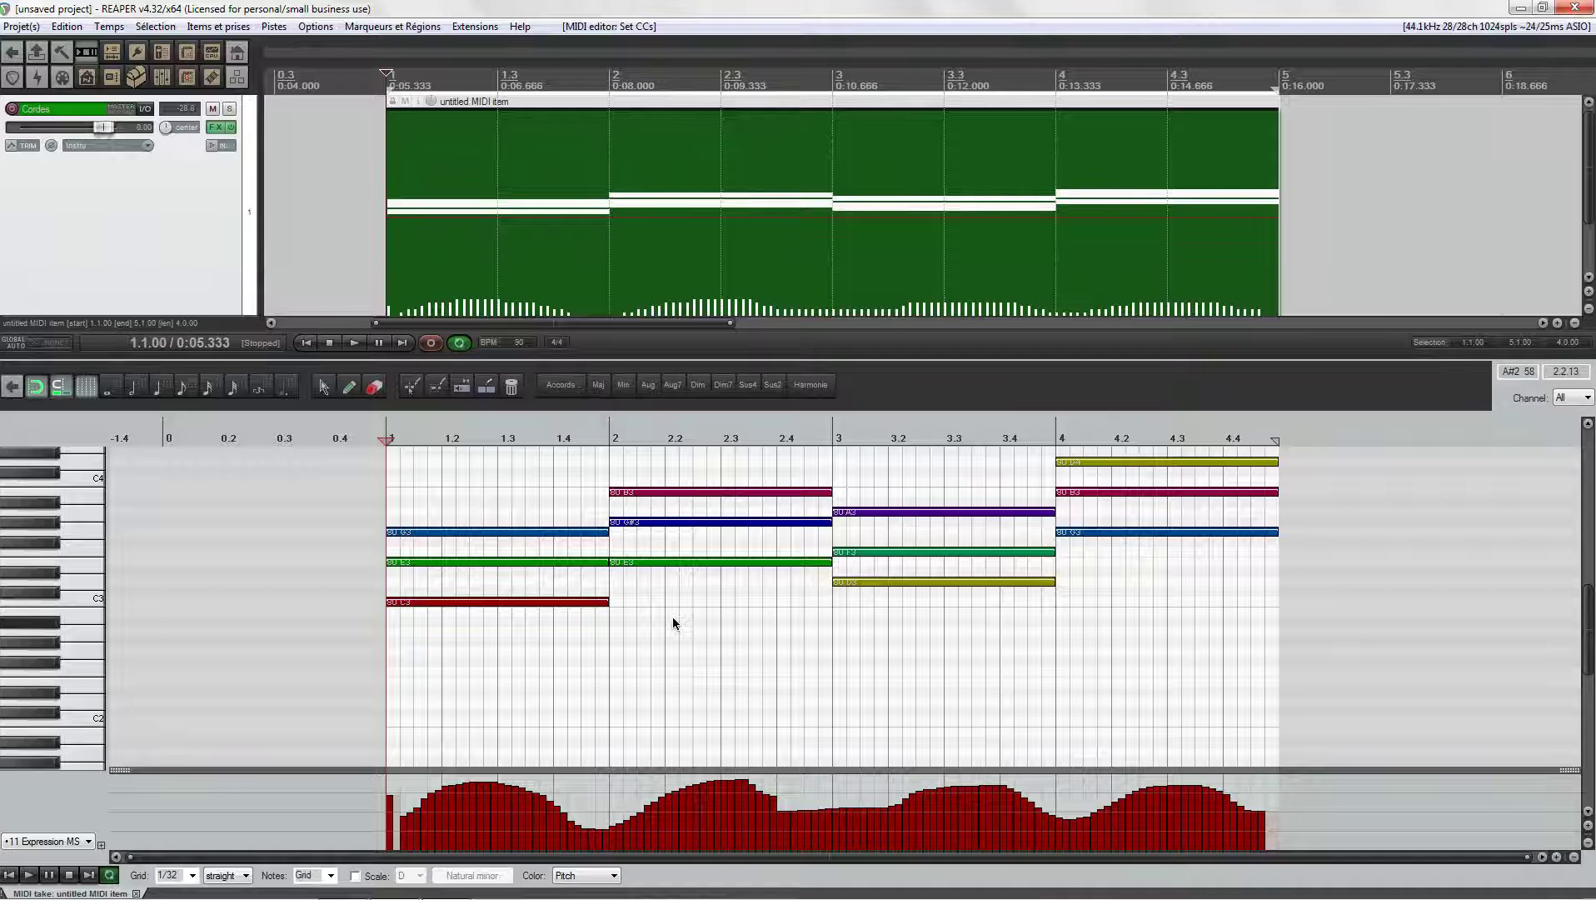
key("space")
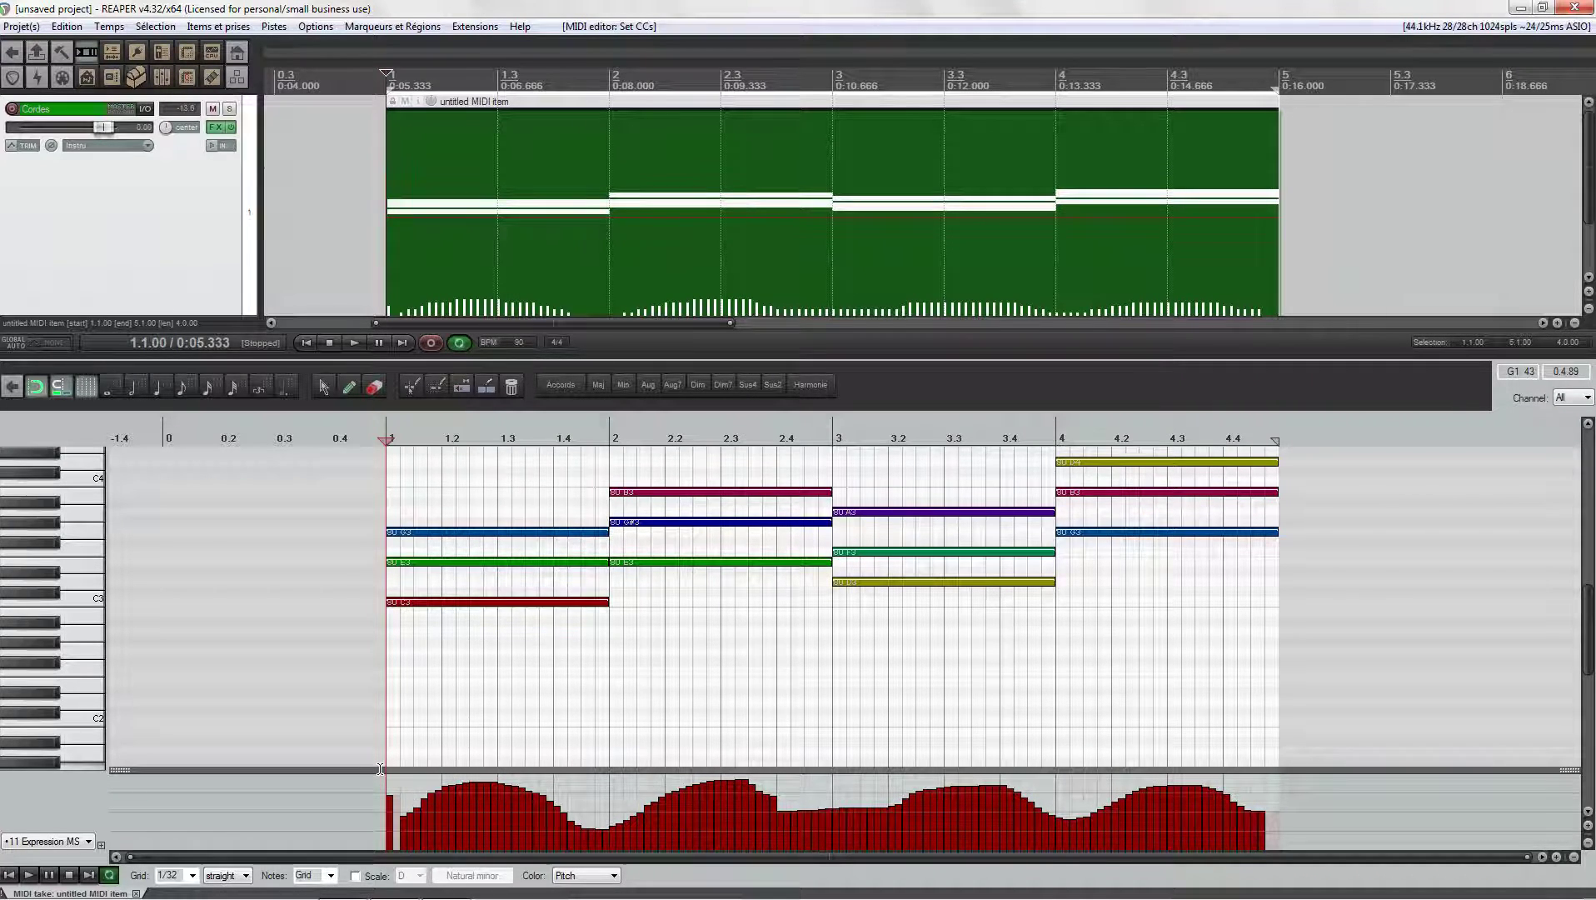
Step: Delete all expression events drawn in the controller lane
left_click_drag(380, 779, 1330, 836)
key("Delete")
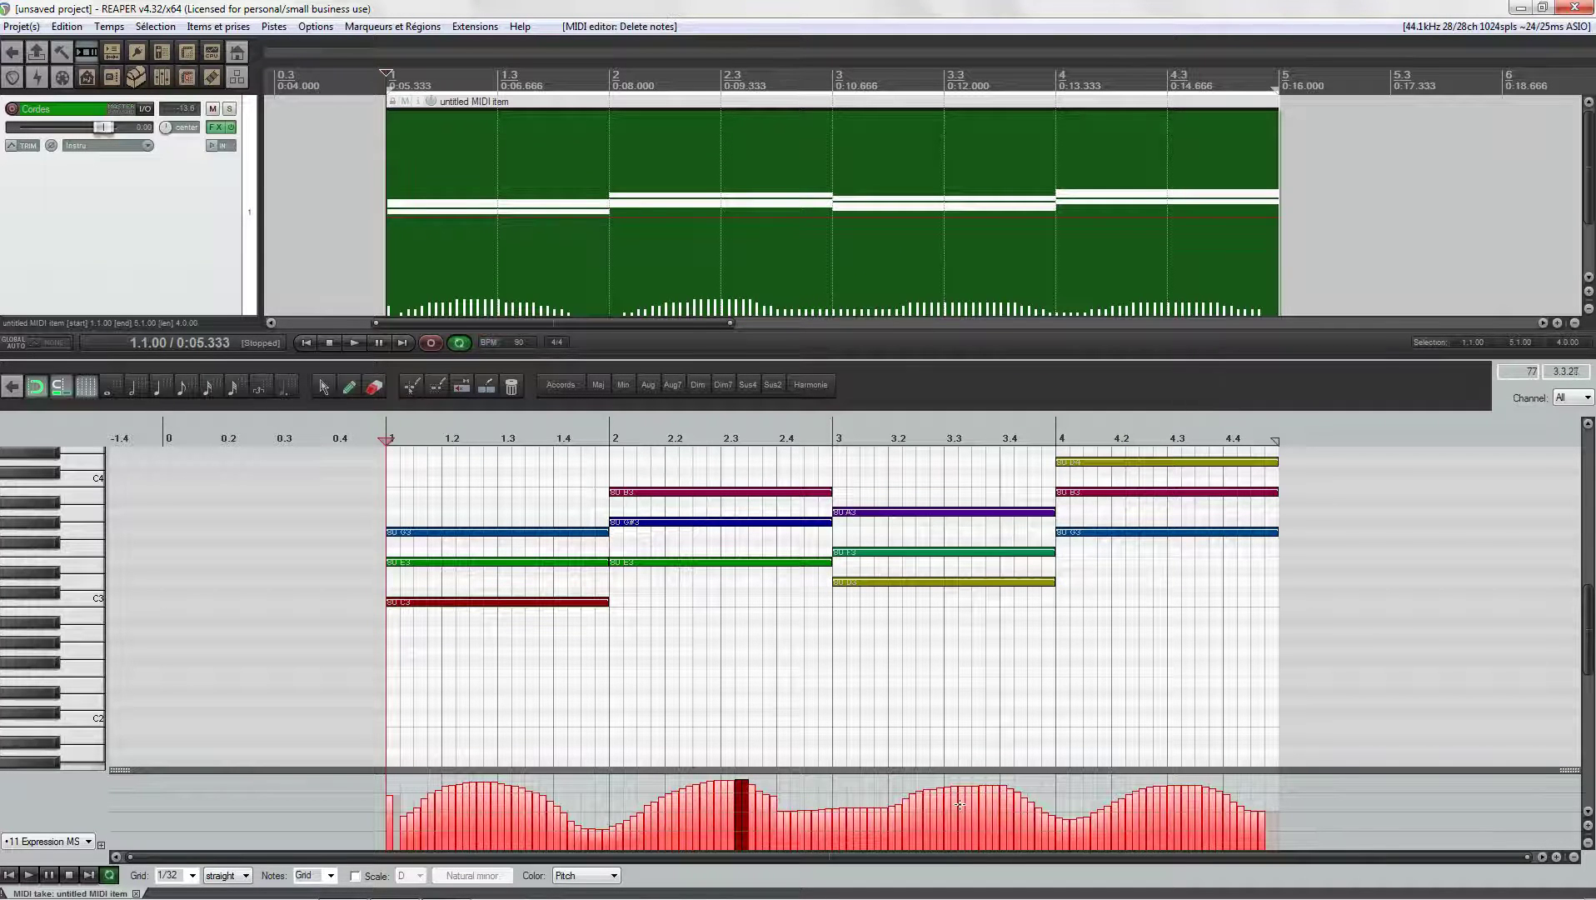
key("Delete")
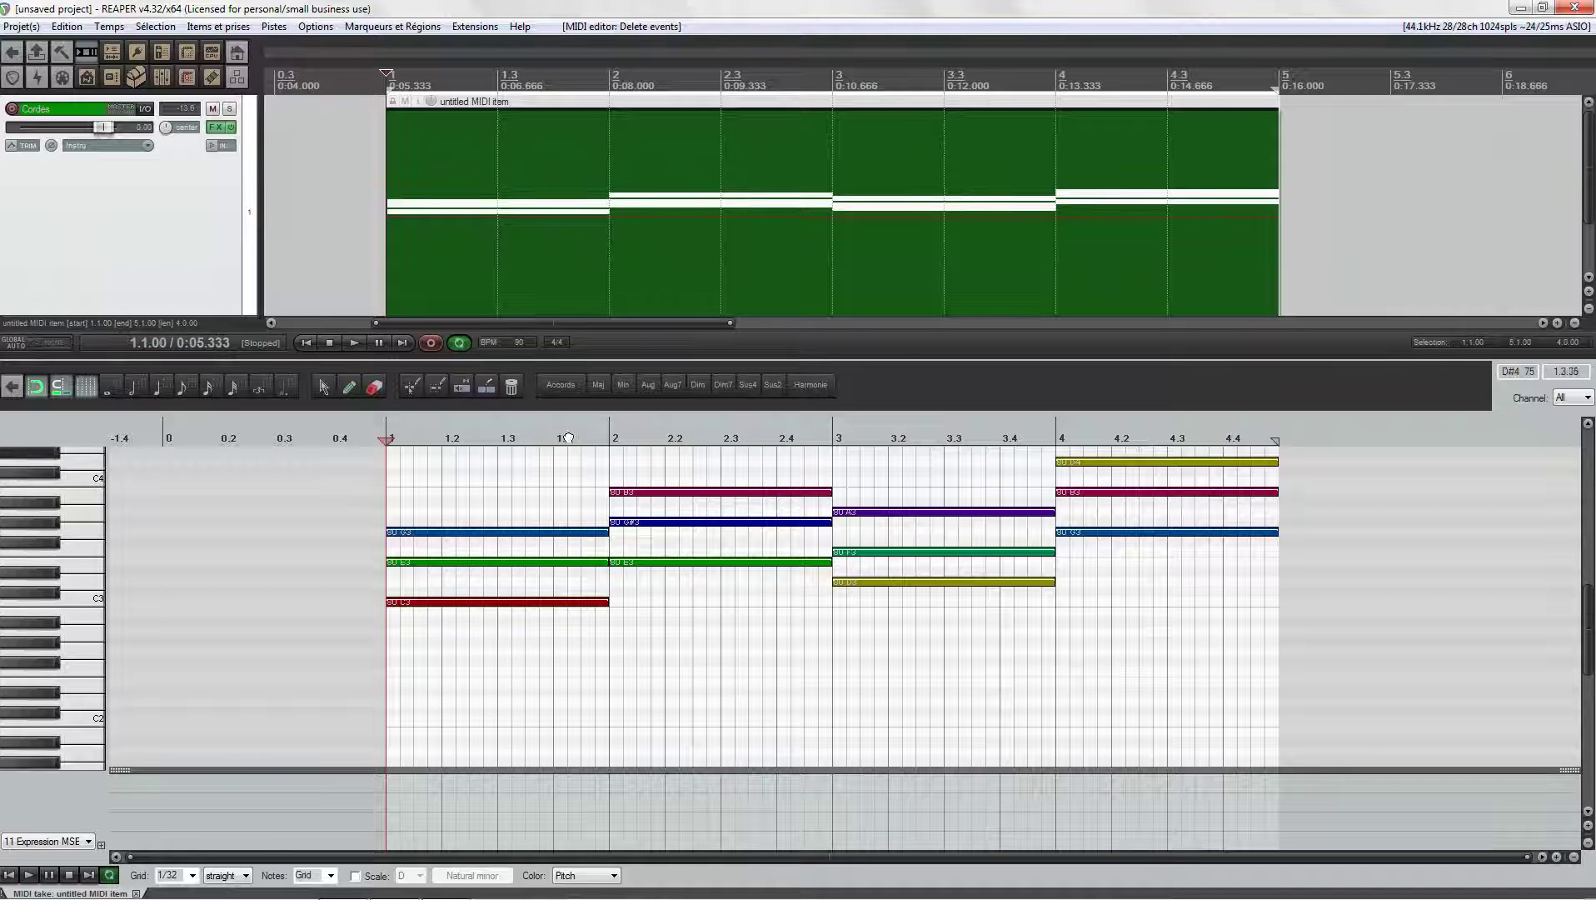
Step: Close the MIDI editor and open the effects chain of the Cordes track
left_click(12, 386)
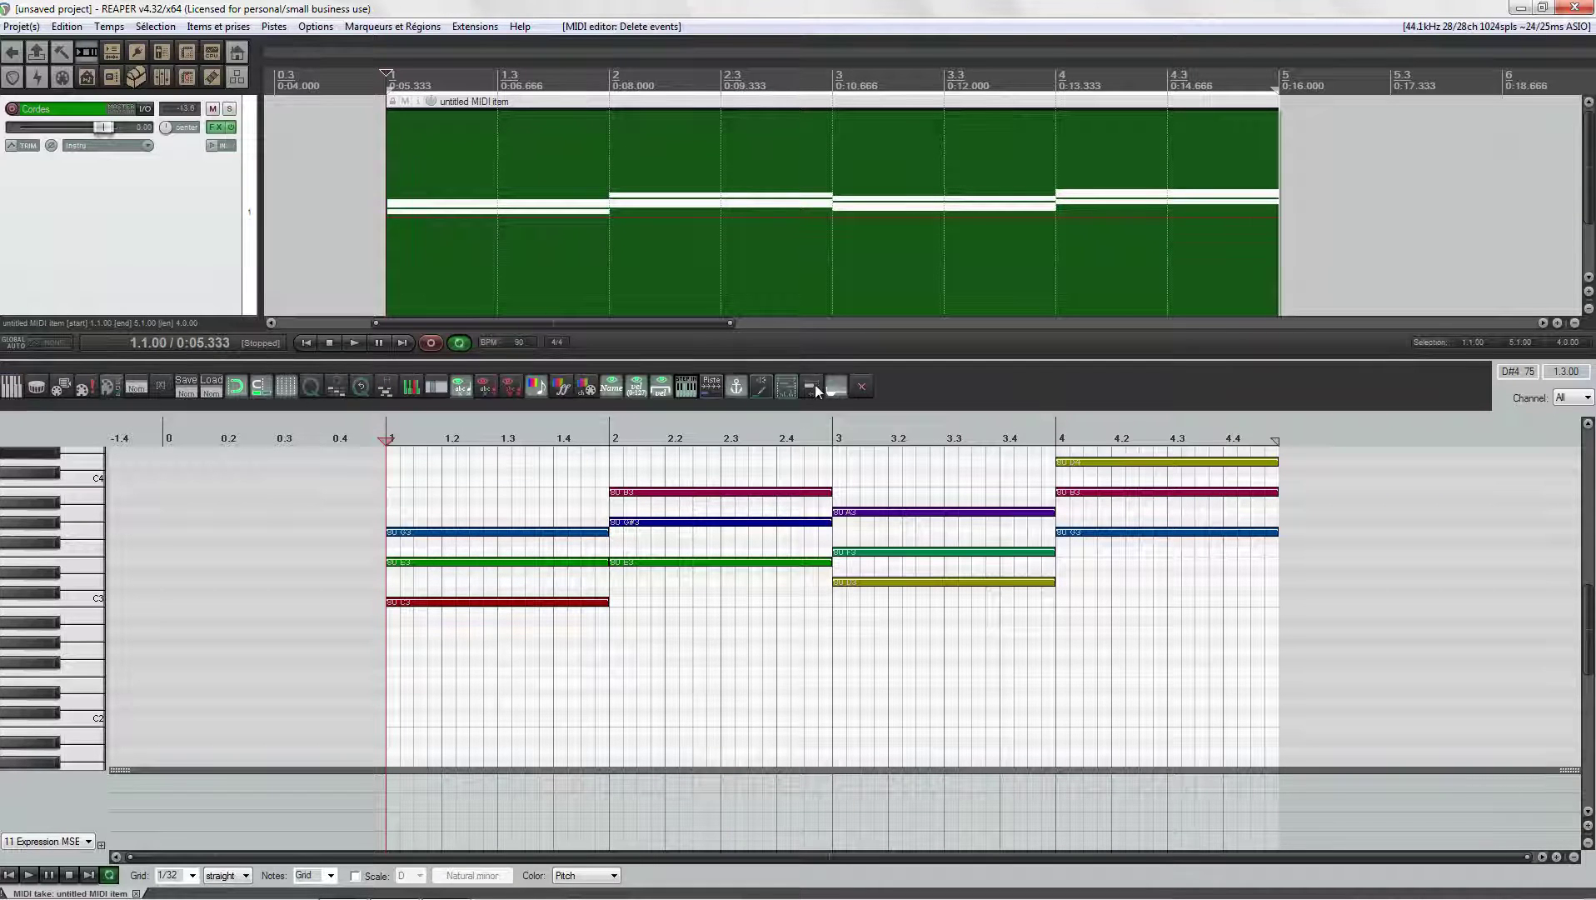
left_click(861, 386)
left_click(214, 125)
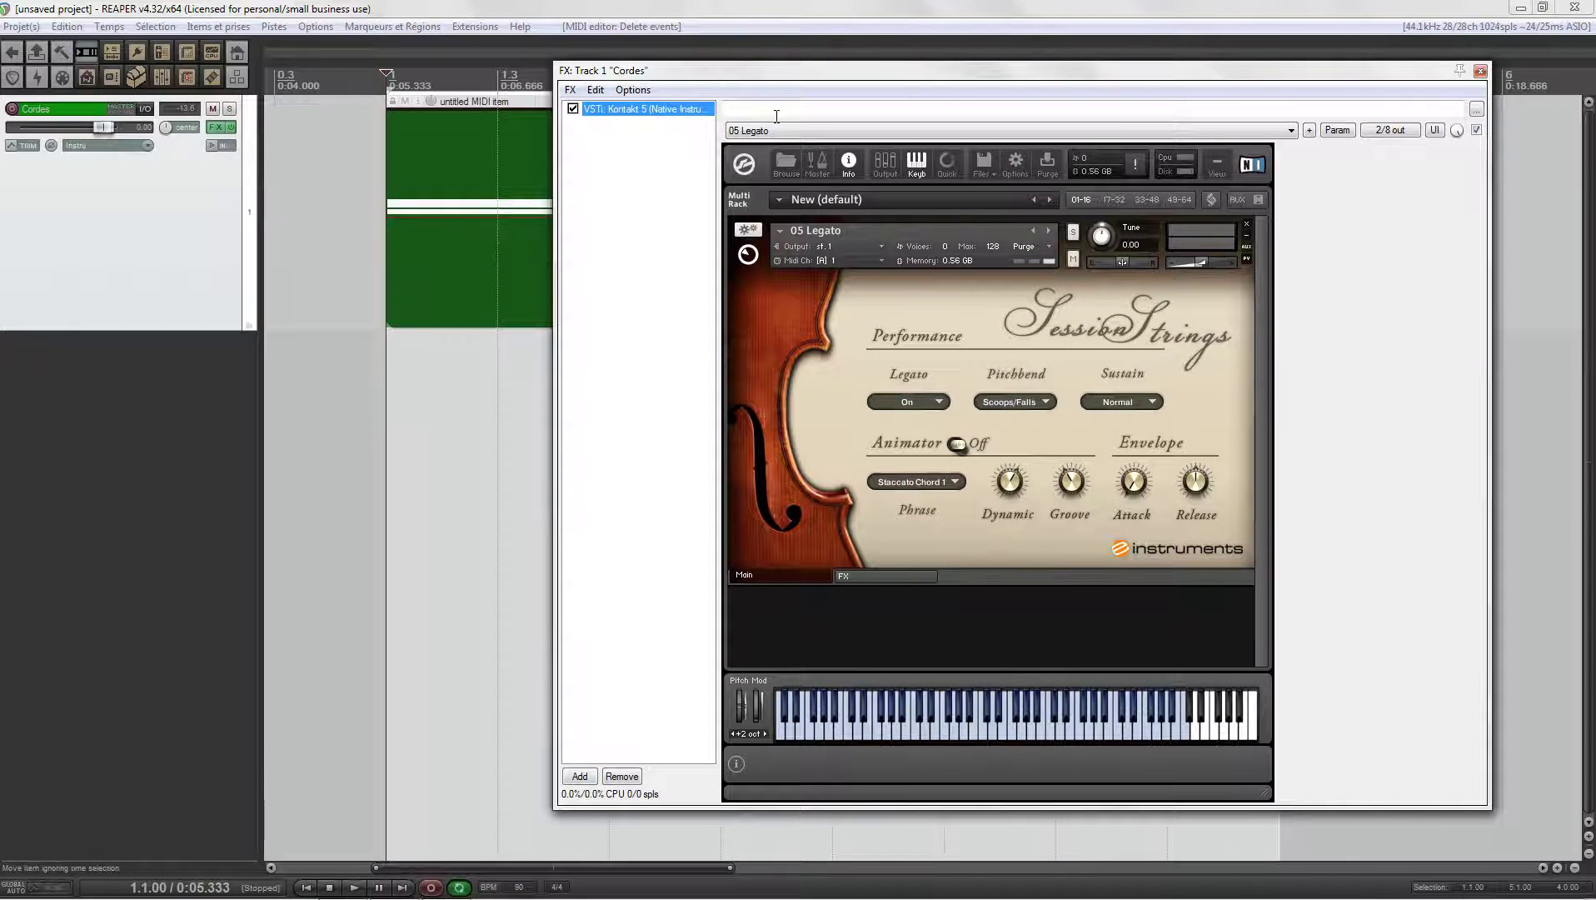
left_click_drag(936, 73, 631, 78)
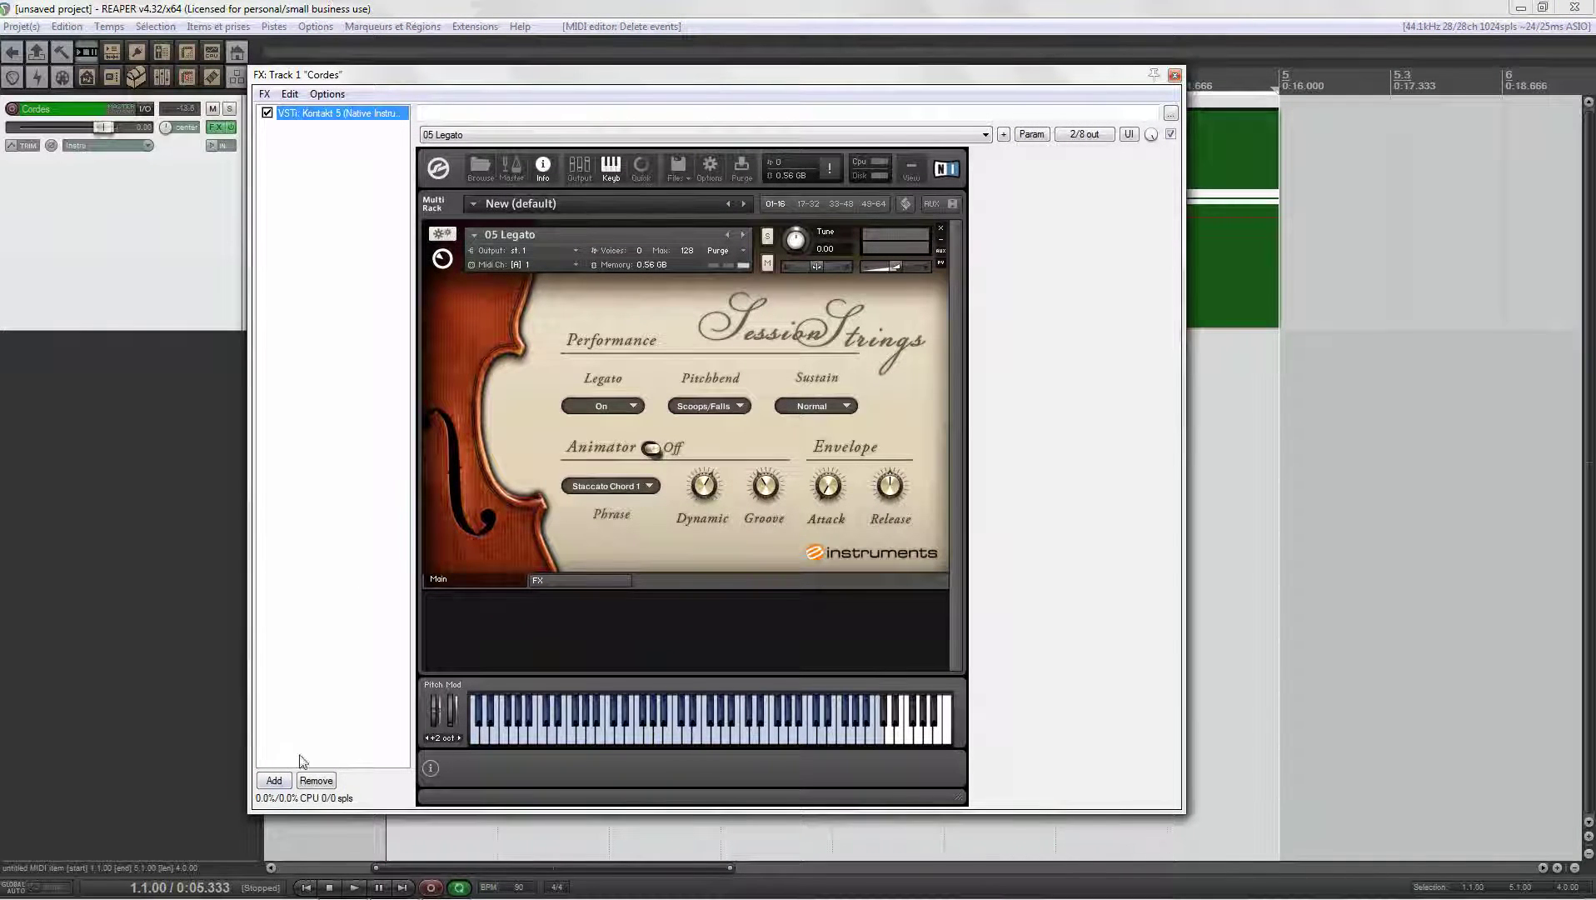
Step: Add the Cockos plug-in ReaControlMIDI to the Cordes effects chain, ahead of Kontakt 5
left_click(288, 780)
left_click(1259, 140)
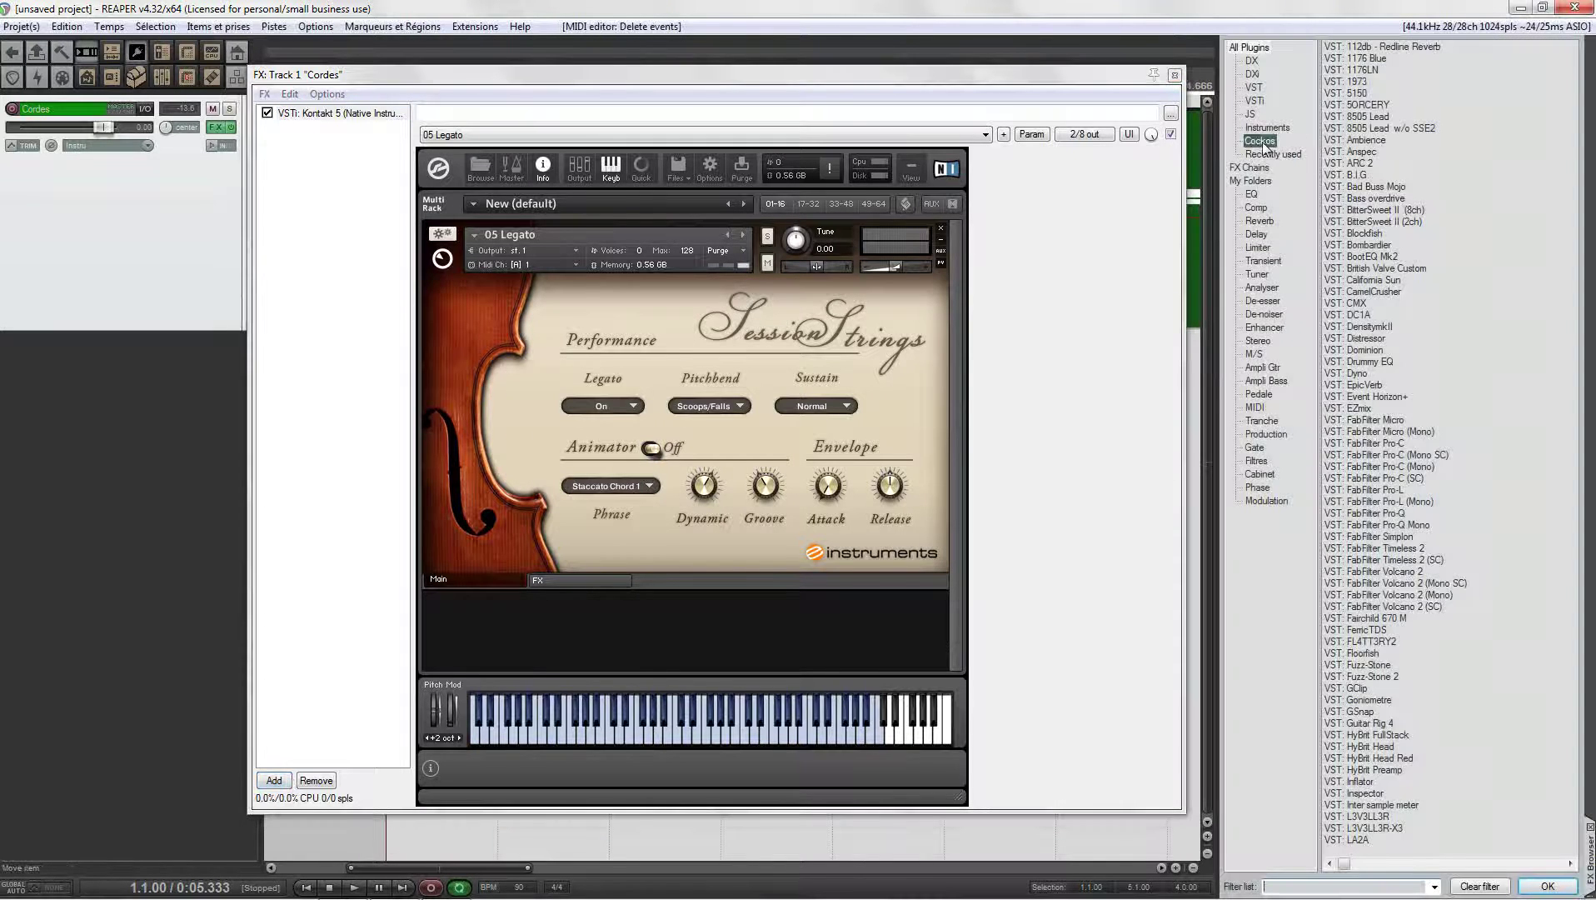
left_click_drag(1391, 54, 392, 110)
left_click_drag(464, 74, 739, 82)
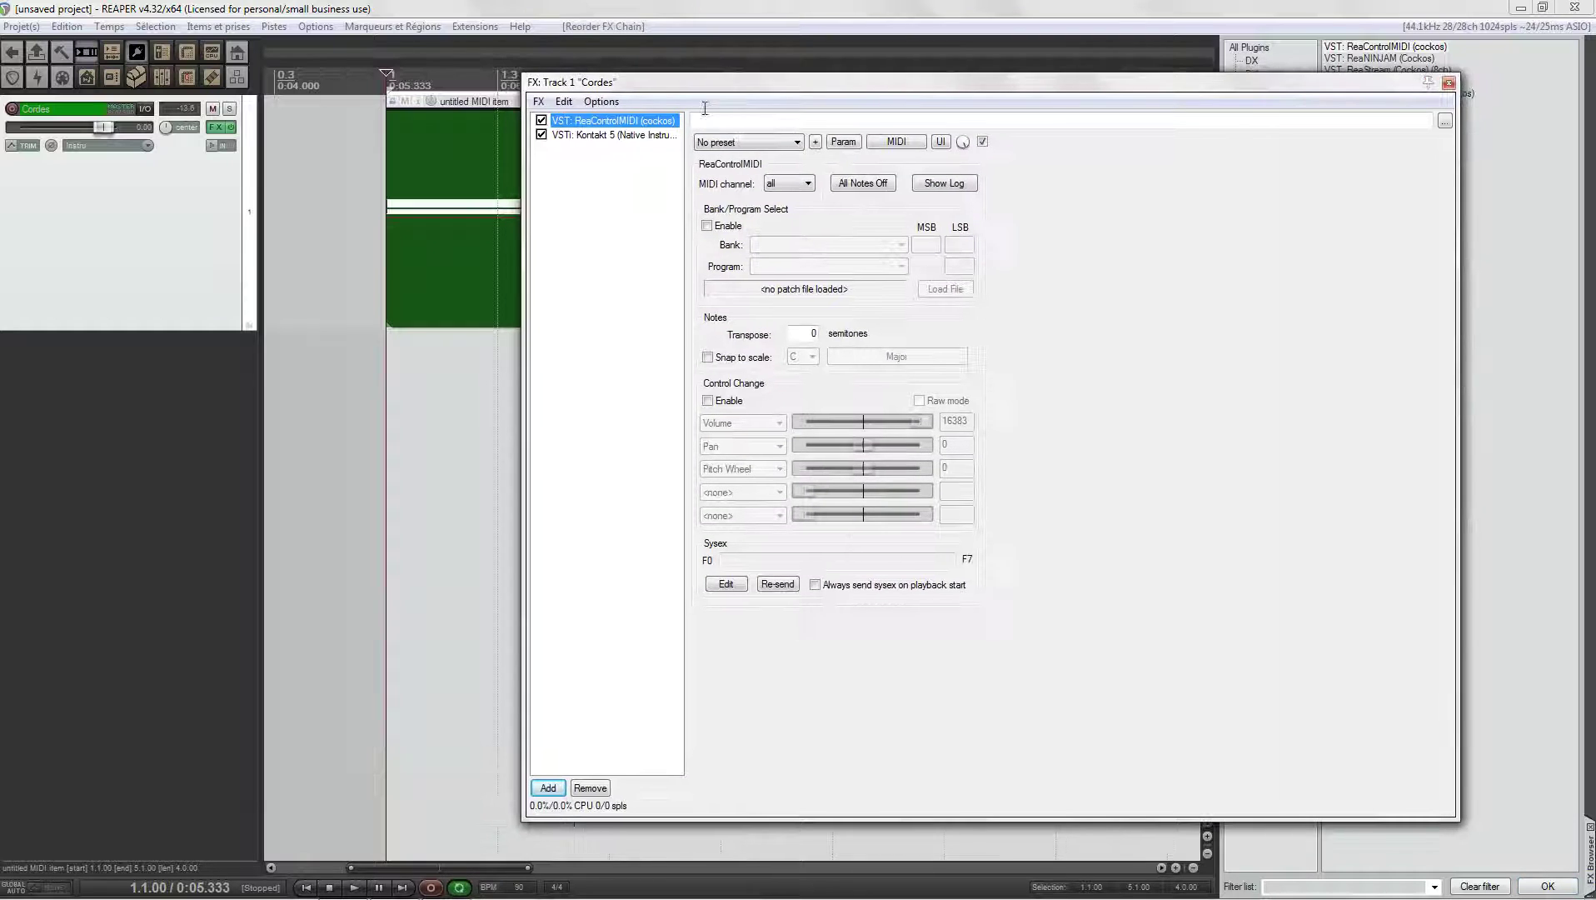
Step: Filter the action list by "reacontrol" and remove the ReaControlMIDI plug-in from the Cordes effects chain
left_click(316, 28)
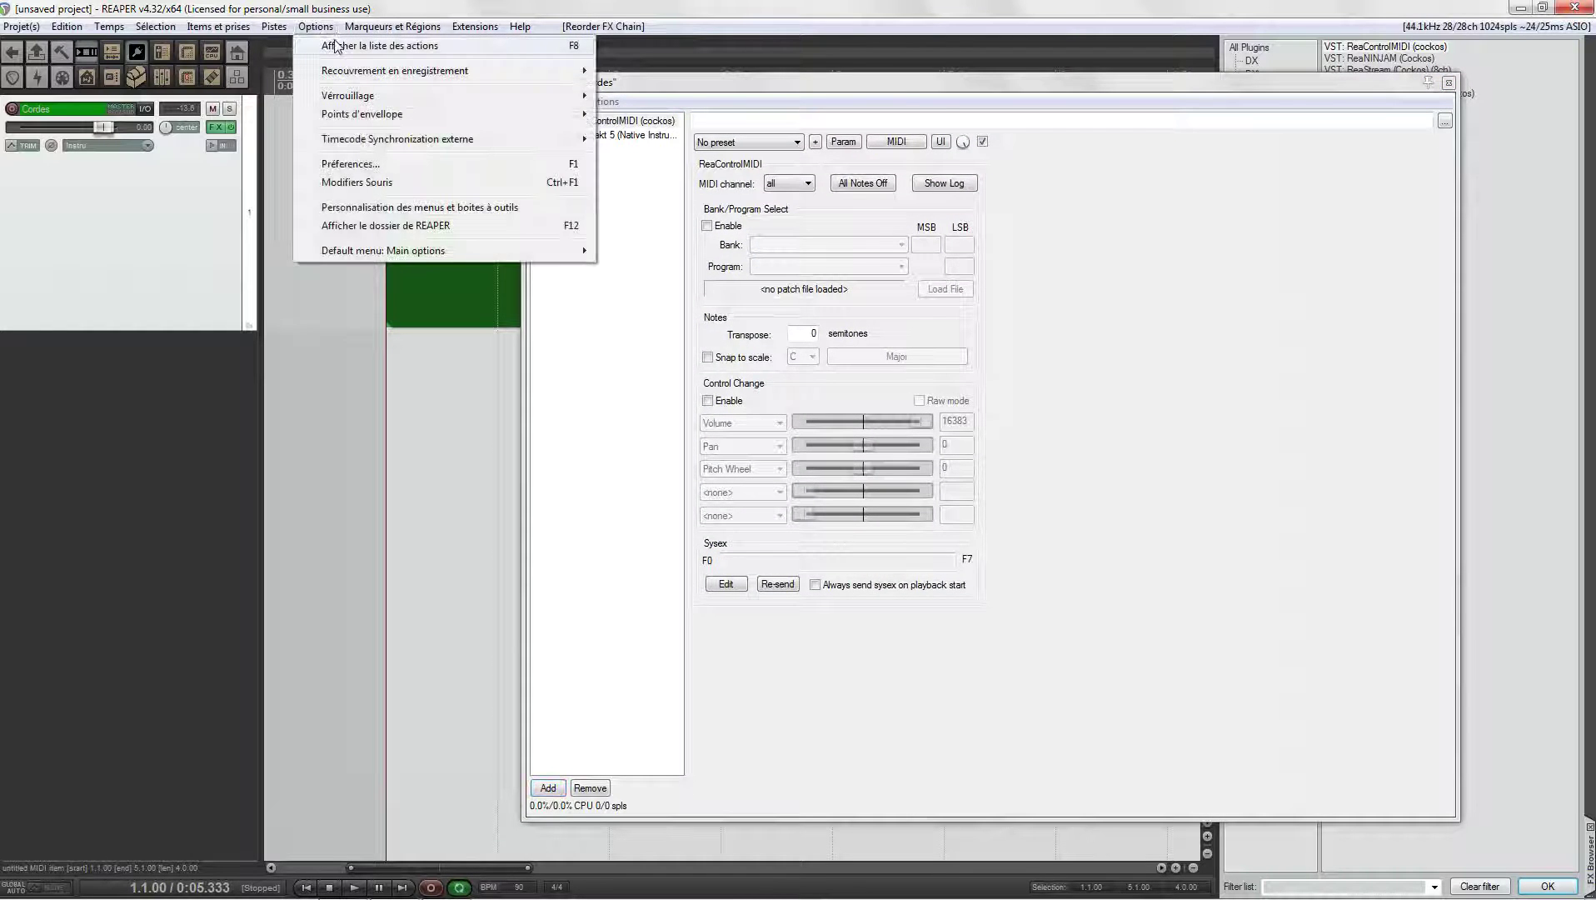
left_click(333, 44)
type("re")
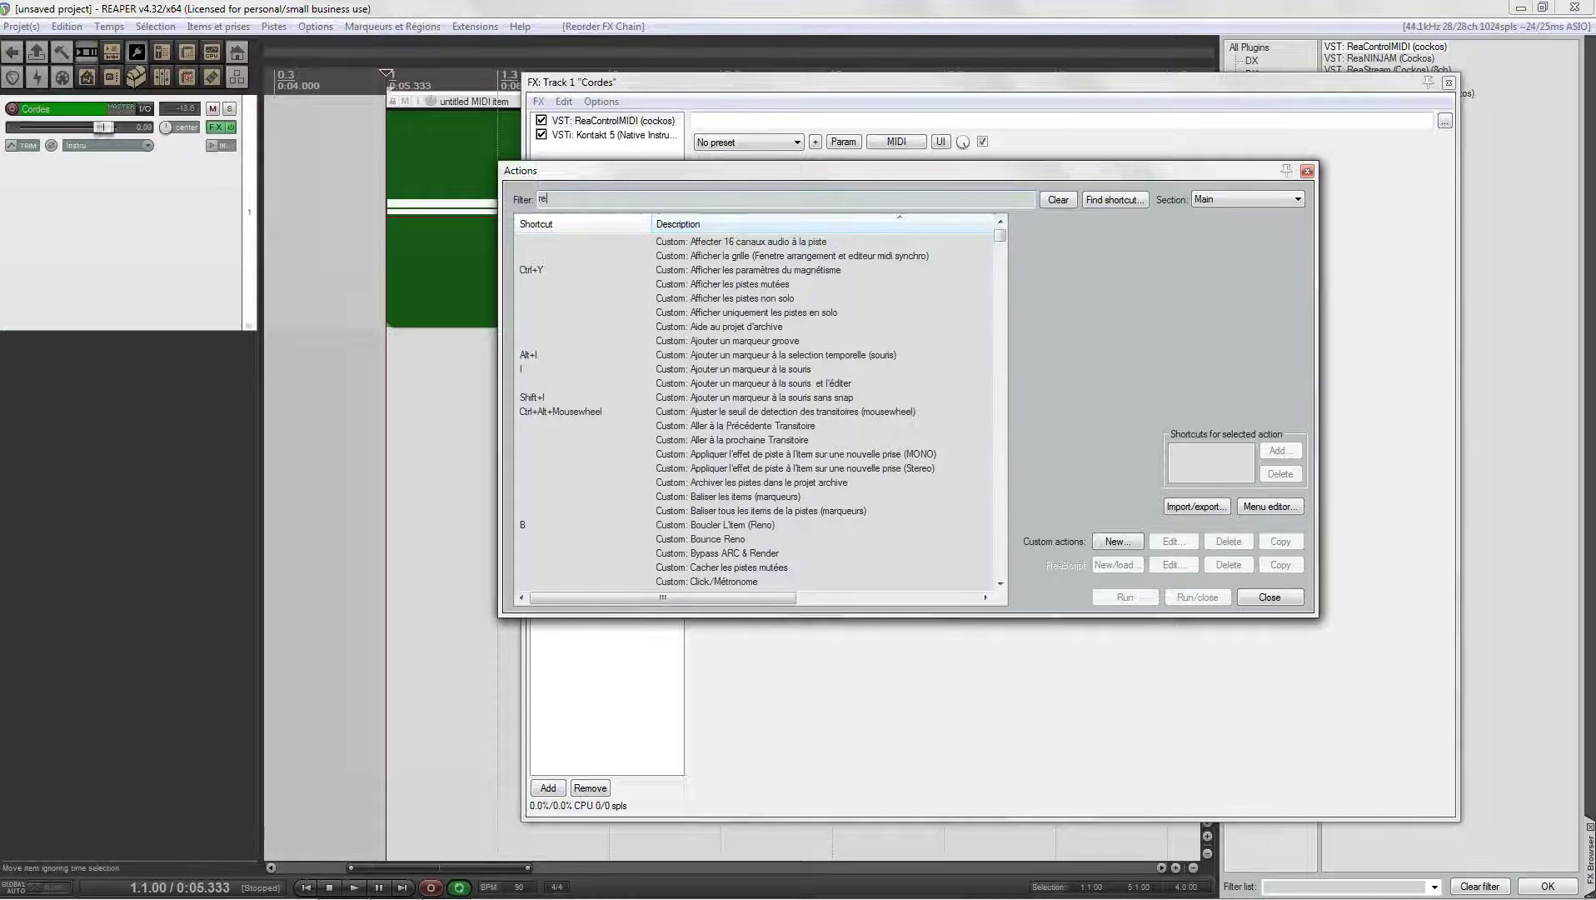
type("acontrol")
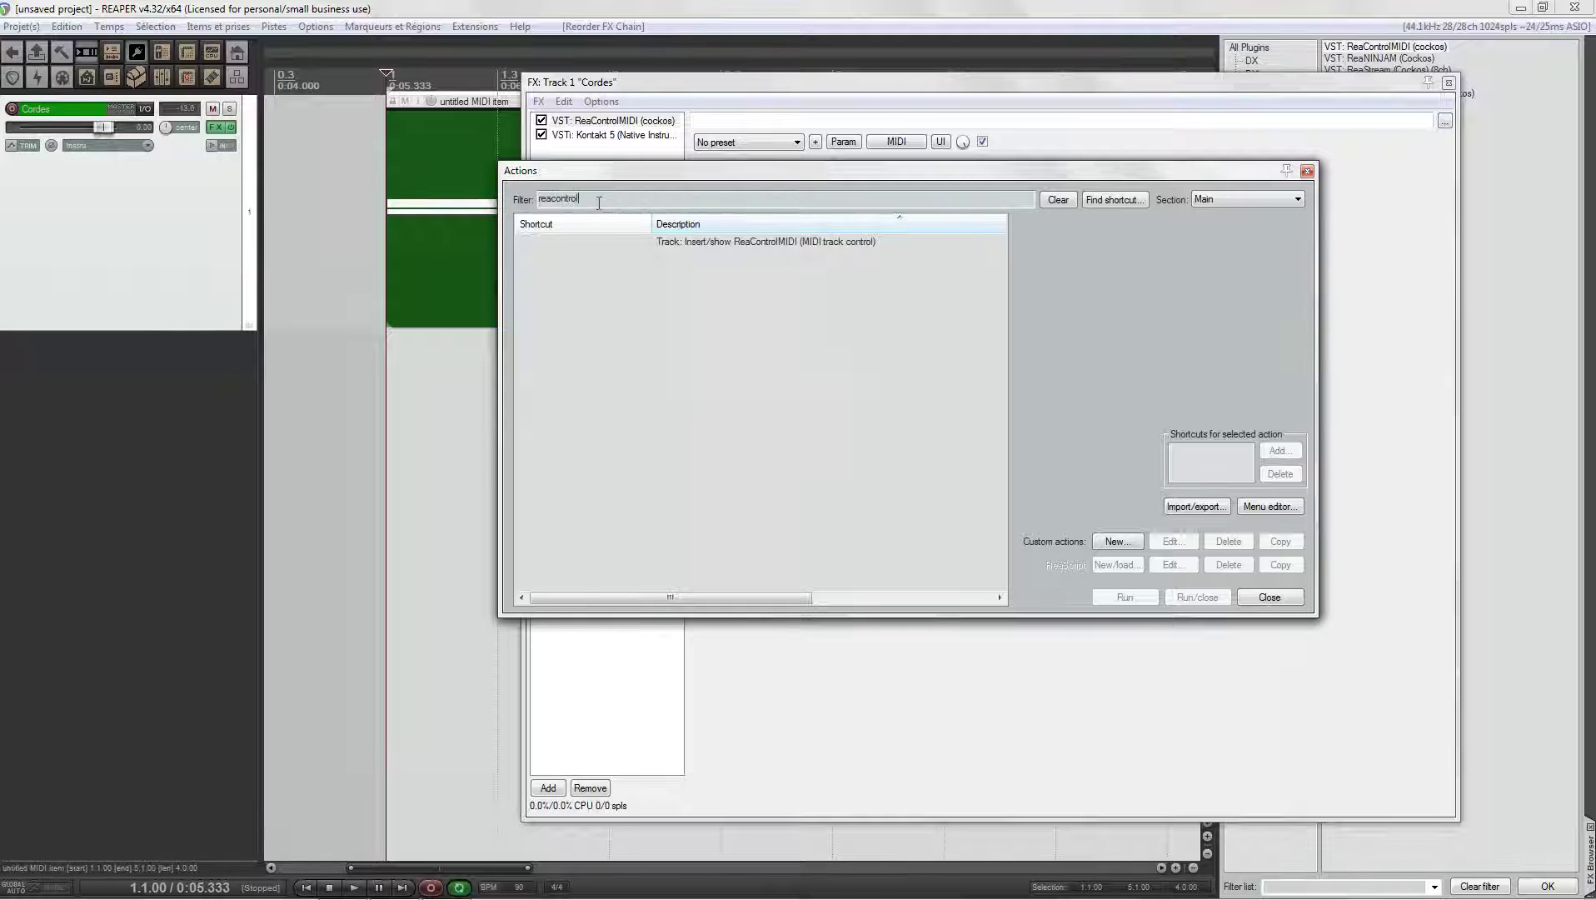
left_click(643, 121)
left_click(590, 788)
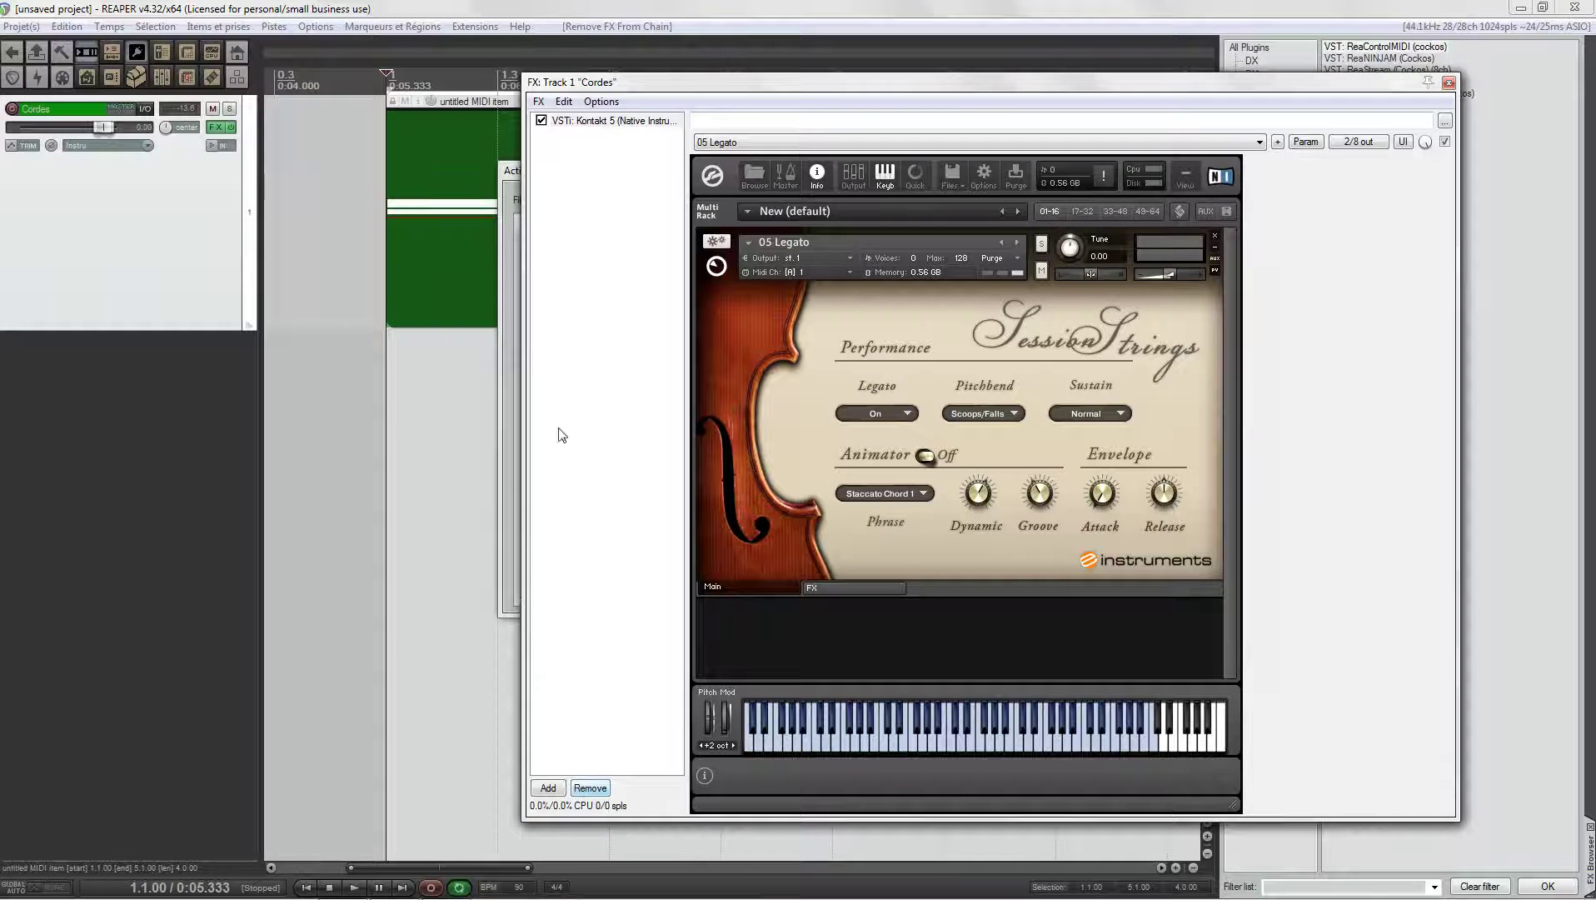
Step: Insert ReaControlMIDI on the Cordes track by running the action "Track: Insert/show ReaControlMIDI (MIDI track control)"
key("question")
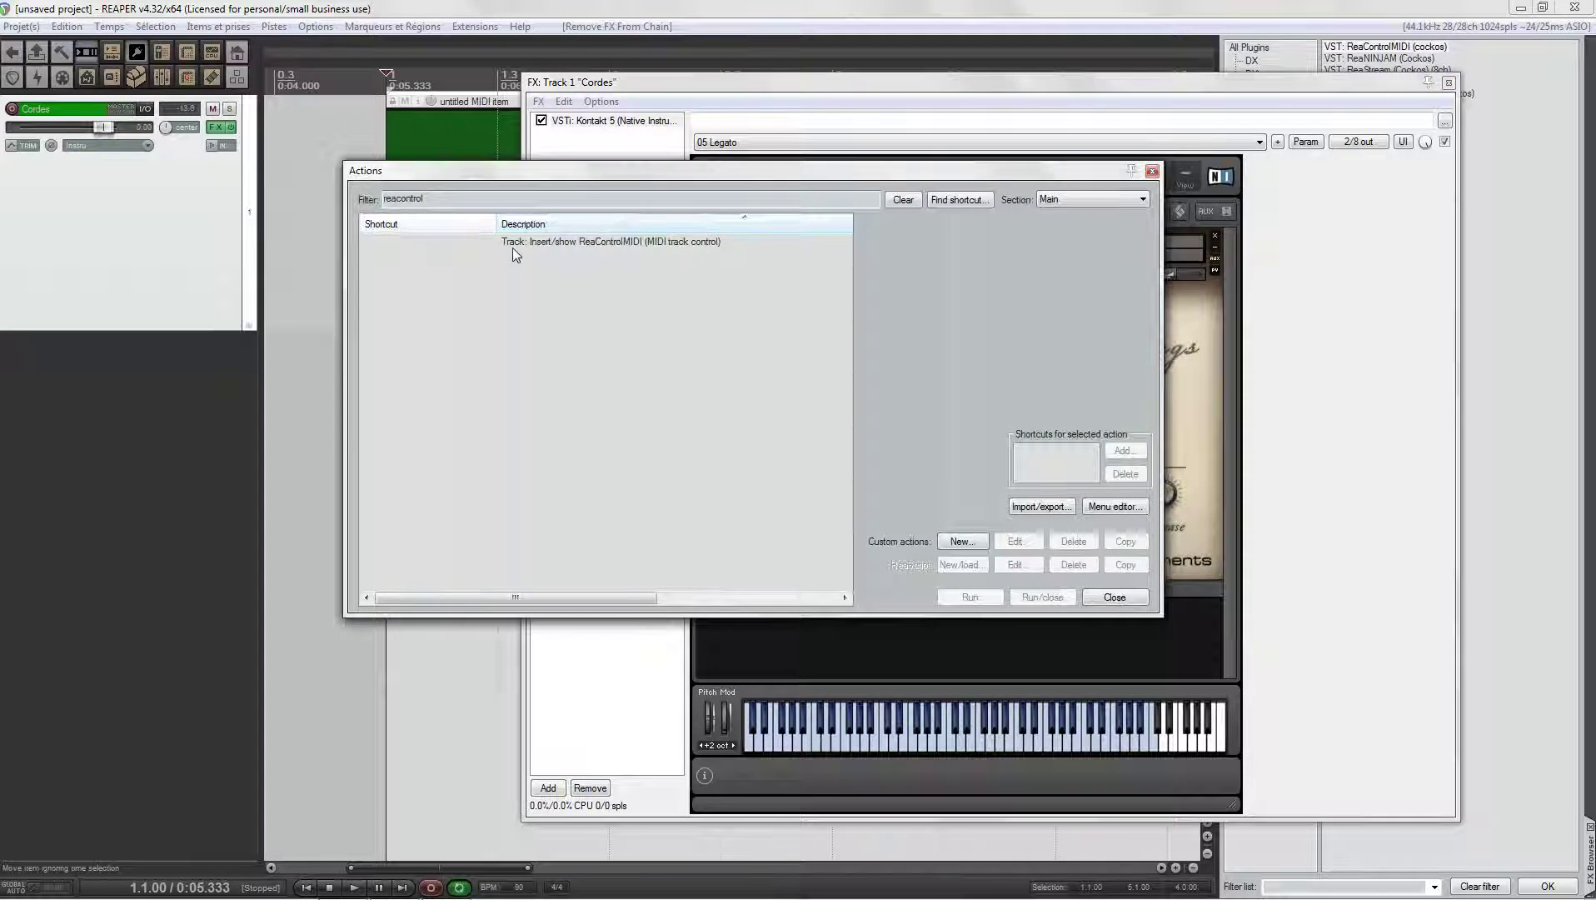
left_click(617, 249)
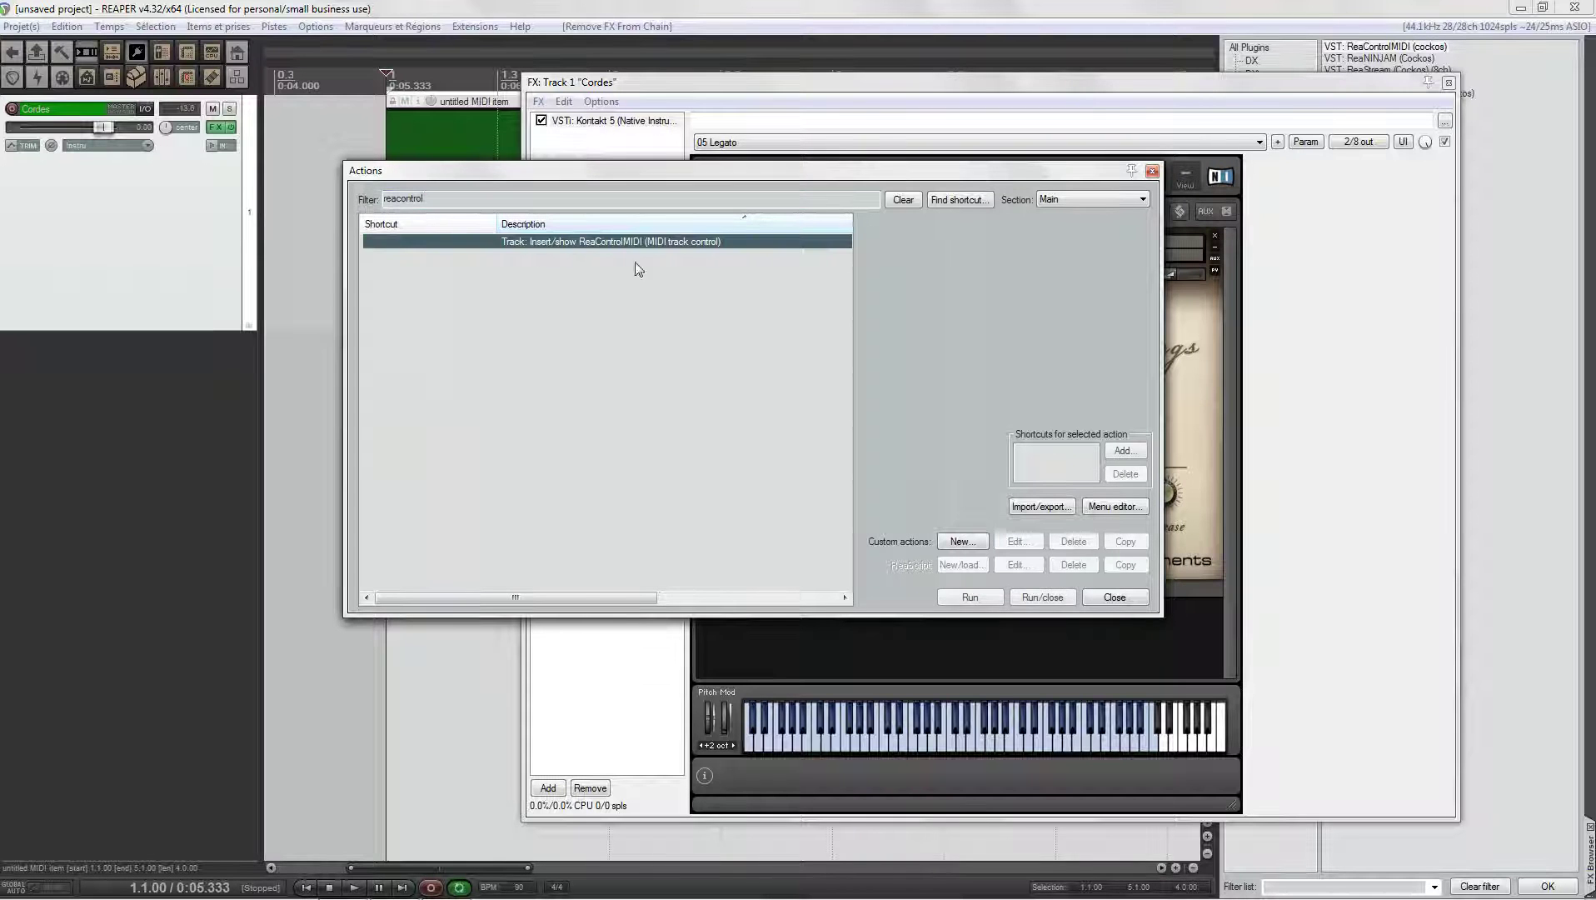
left_click(970, 597)
Step: Close the action list and the effects browser, keeping the Cordes effects chain open
left_click(488, 171)
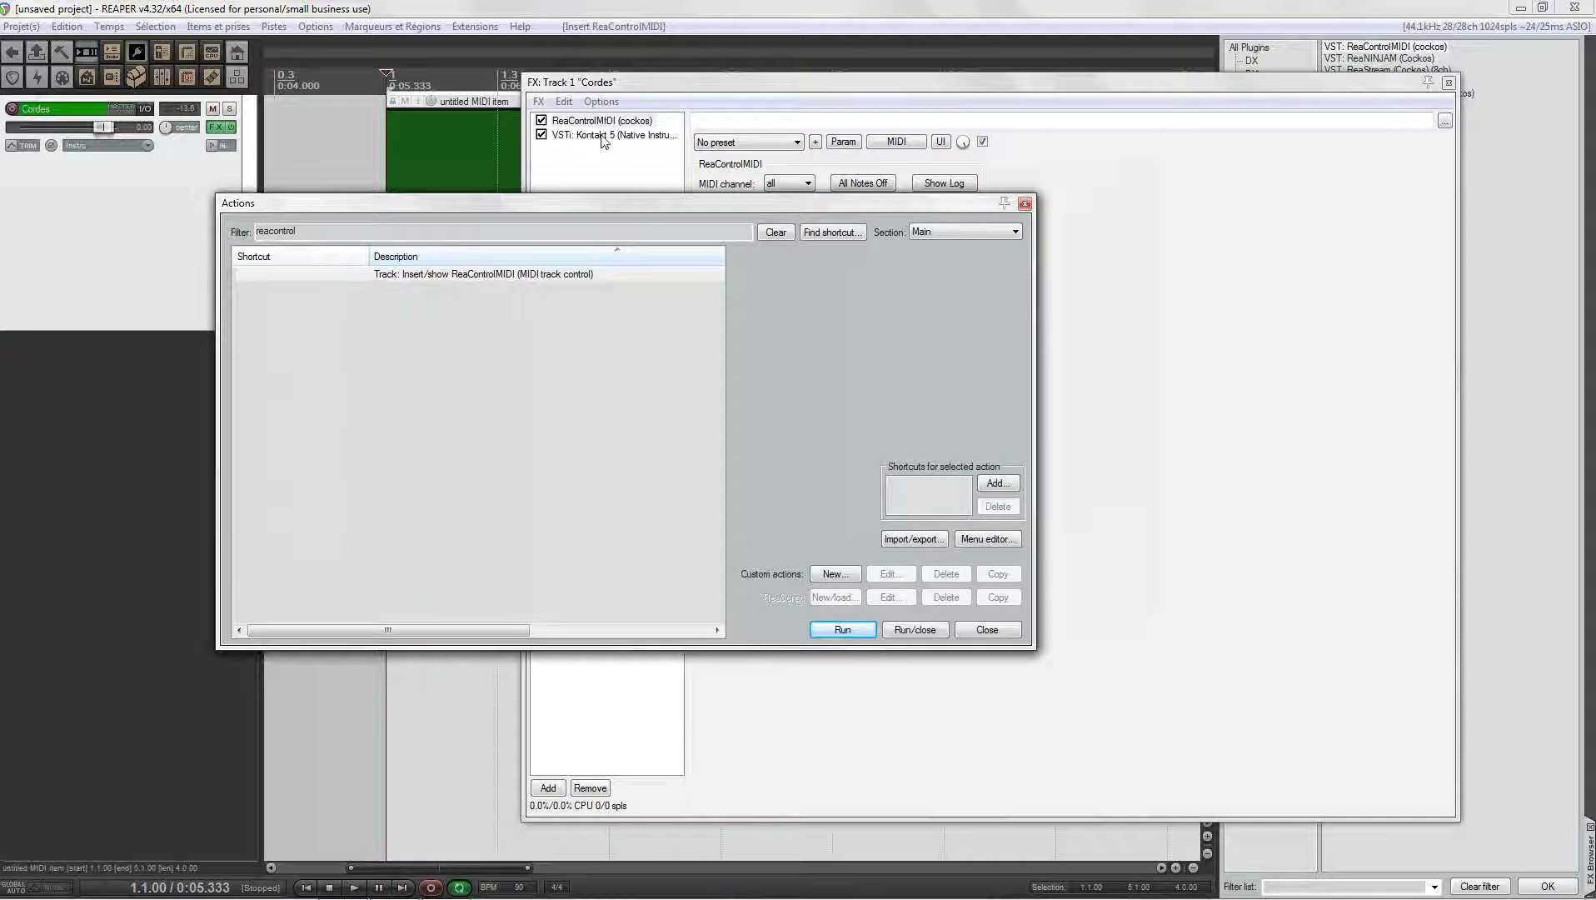
left_click(397, 272)
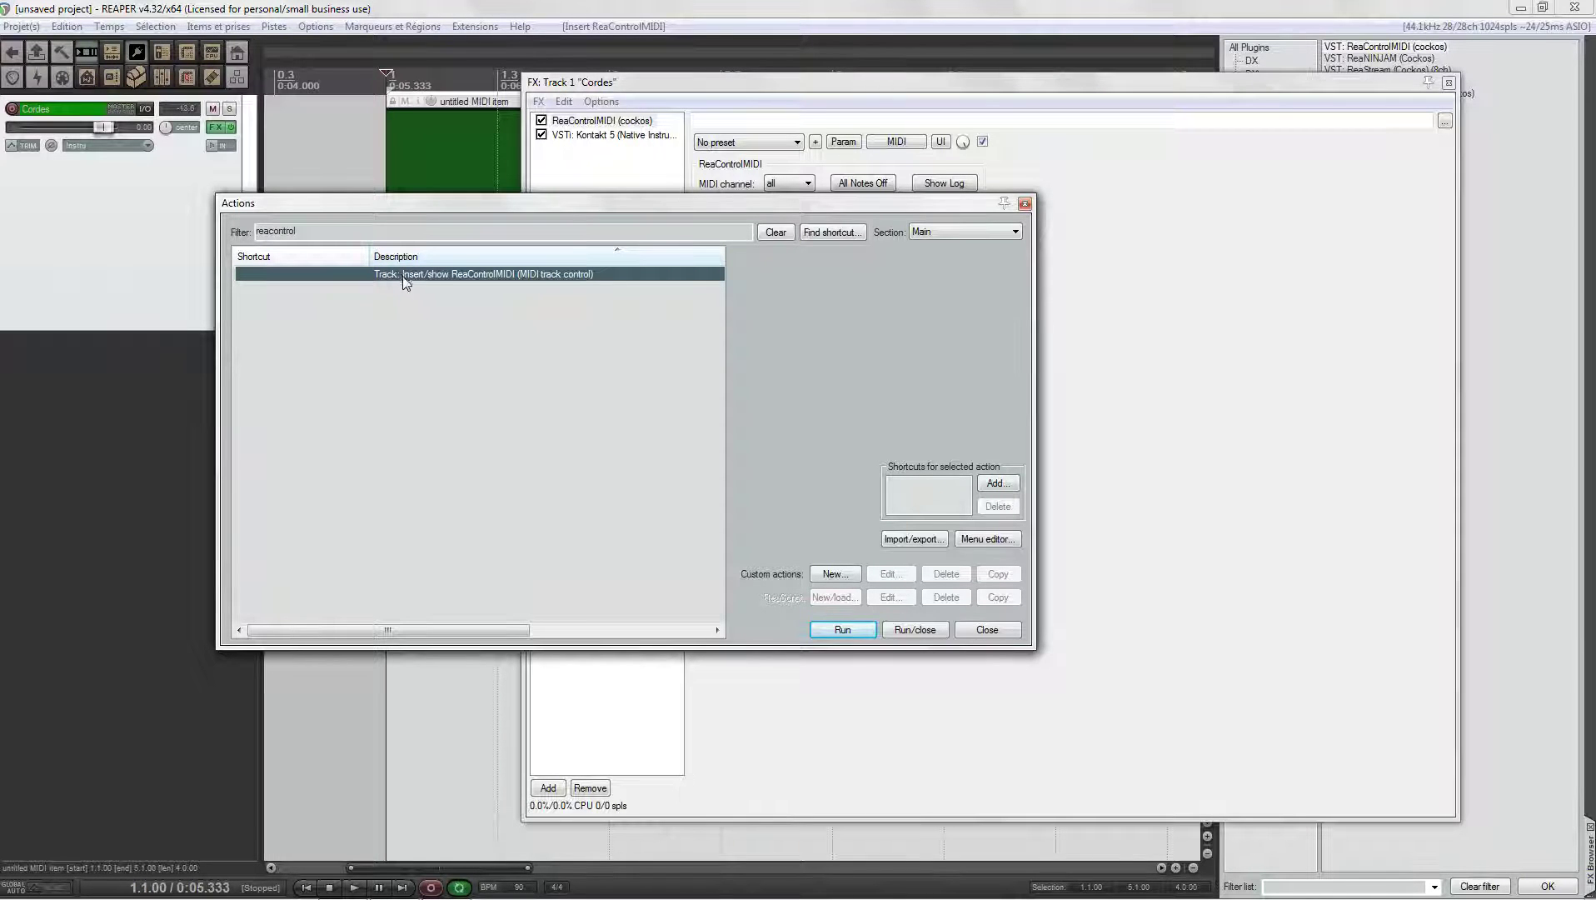
left_click(1024, 203)
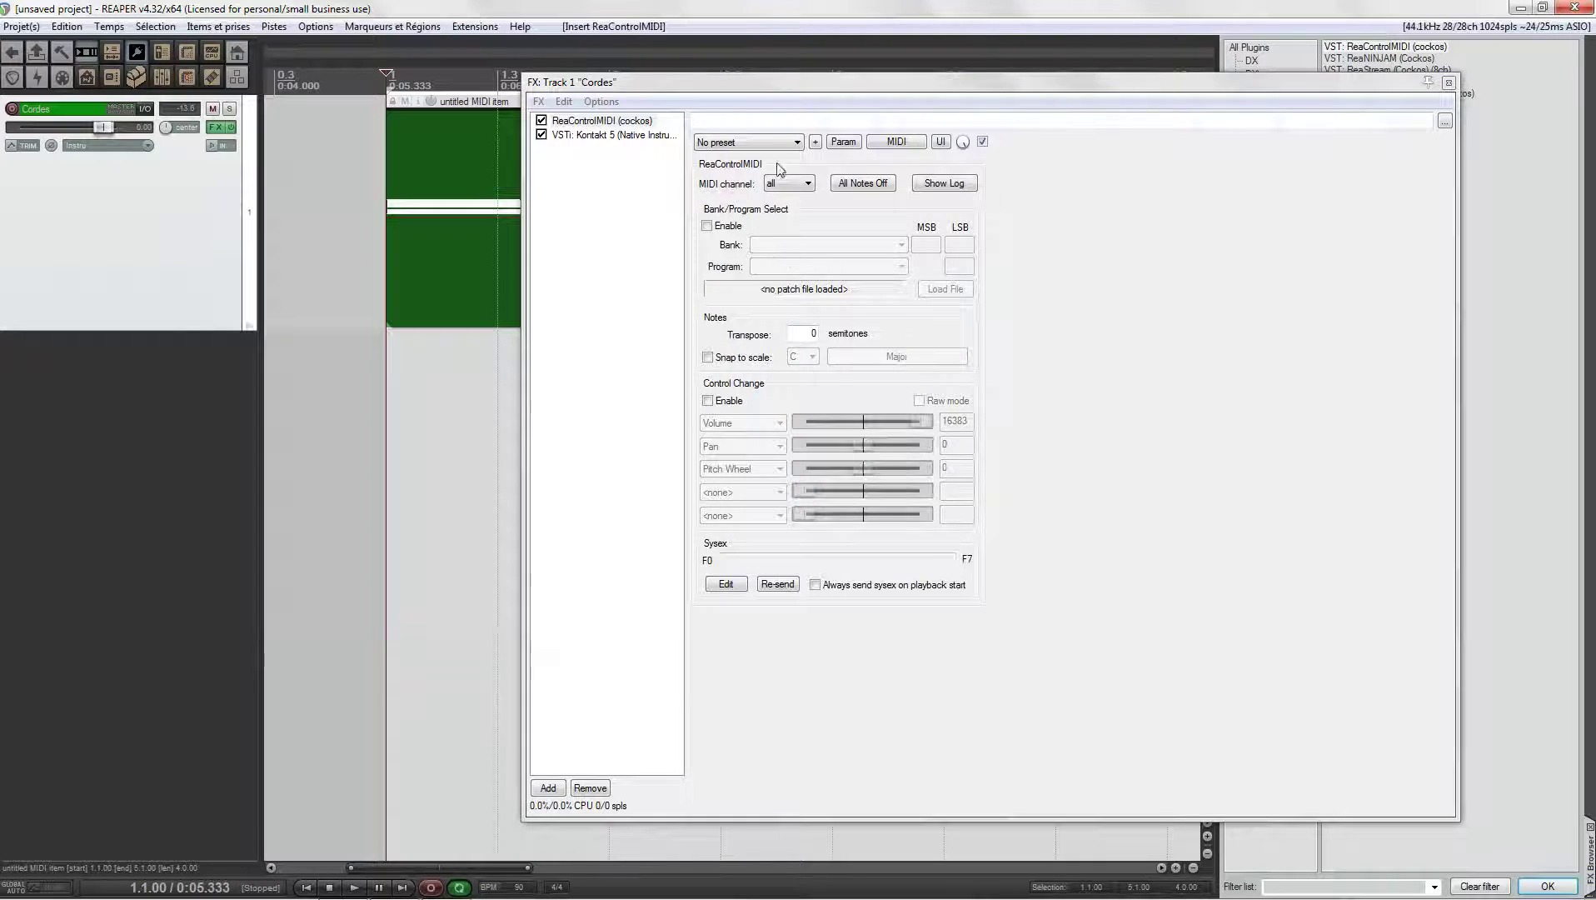
left_click(134, 54)
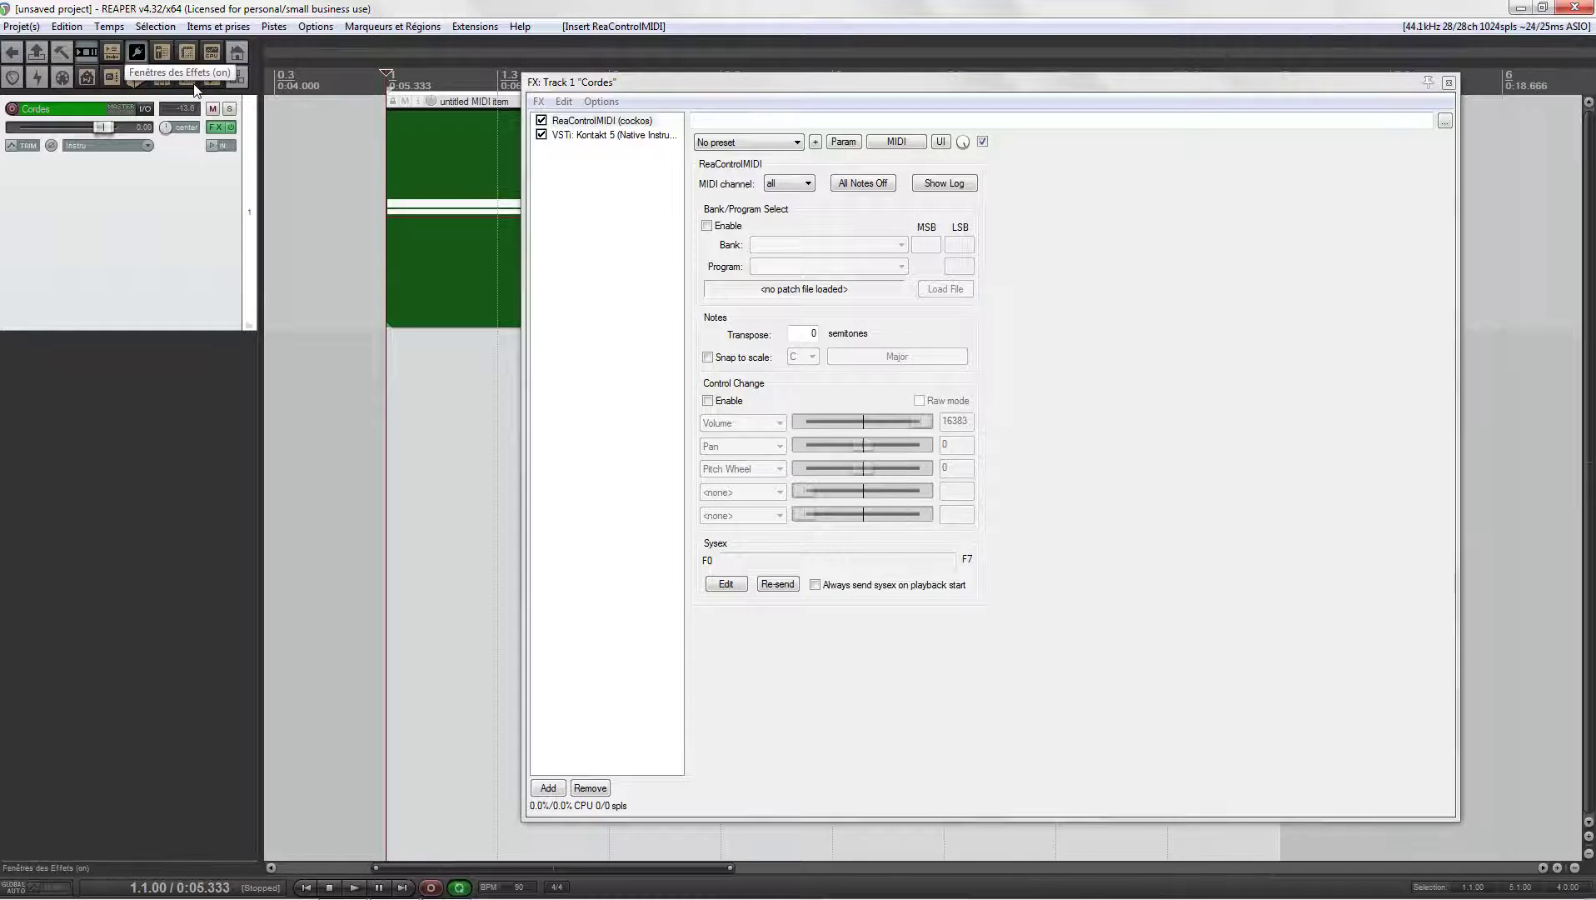
Step: Select ReaControlMIDI in the Cordes effects chain and examine its MIDI channel choices
left_click(629, 120)
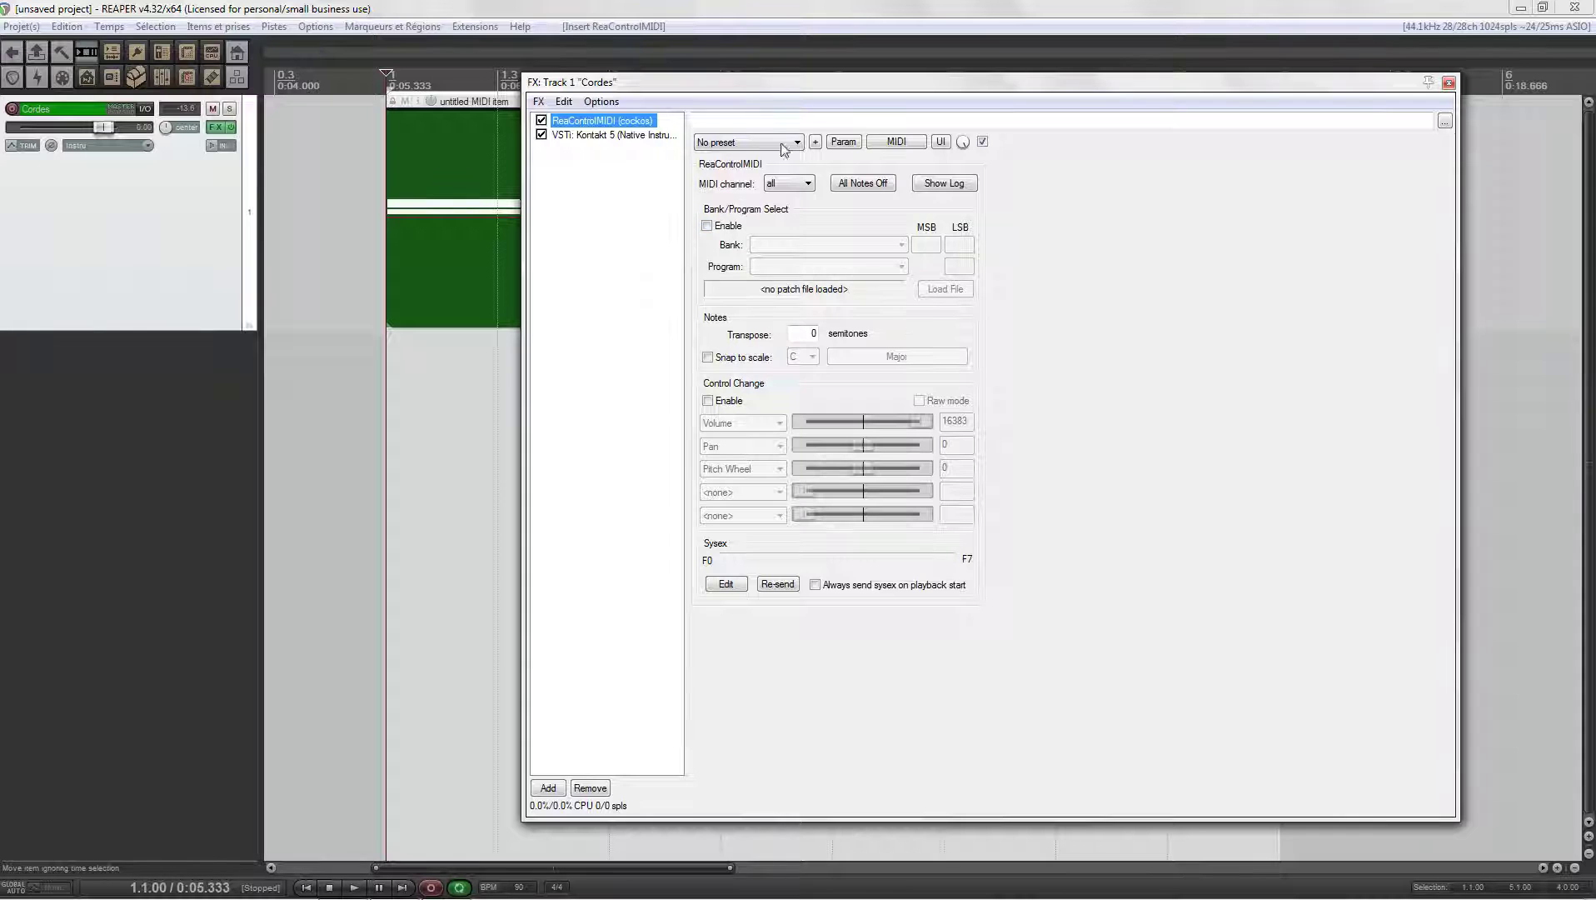
left_click_drag(827, 88, 708, 80)
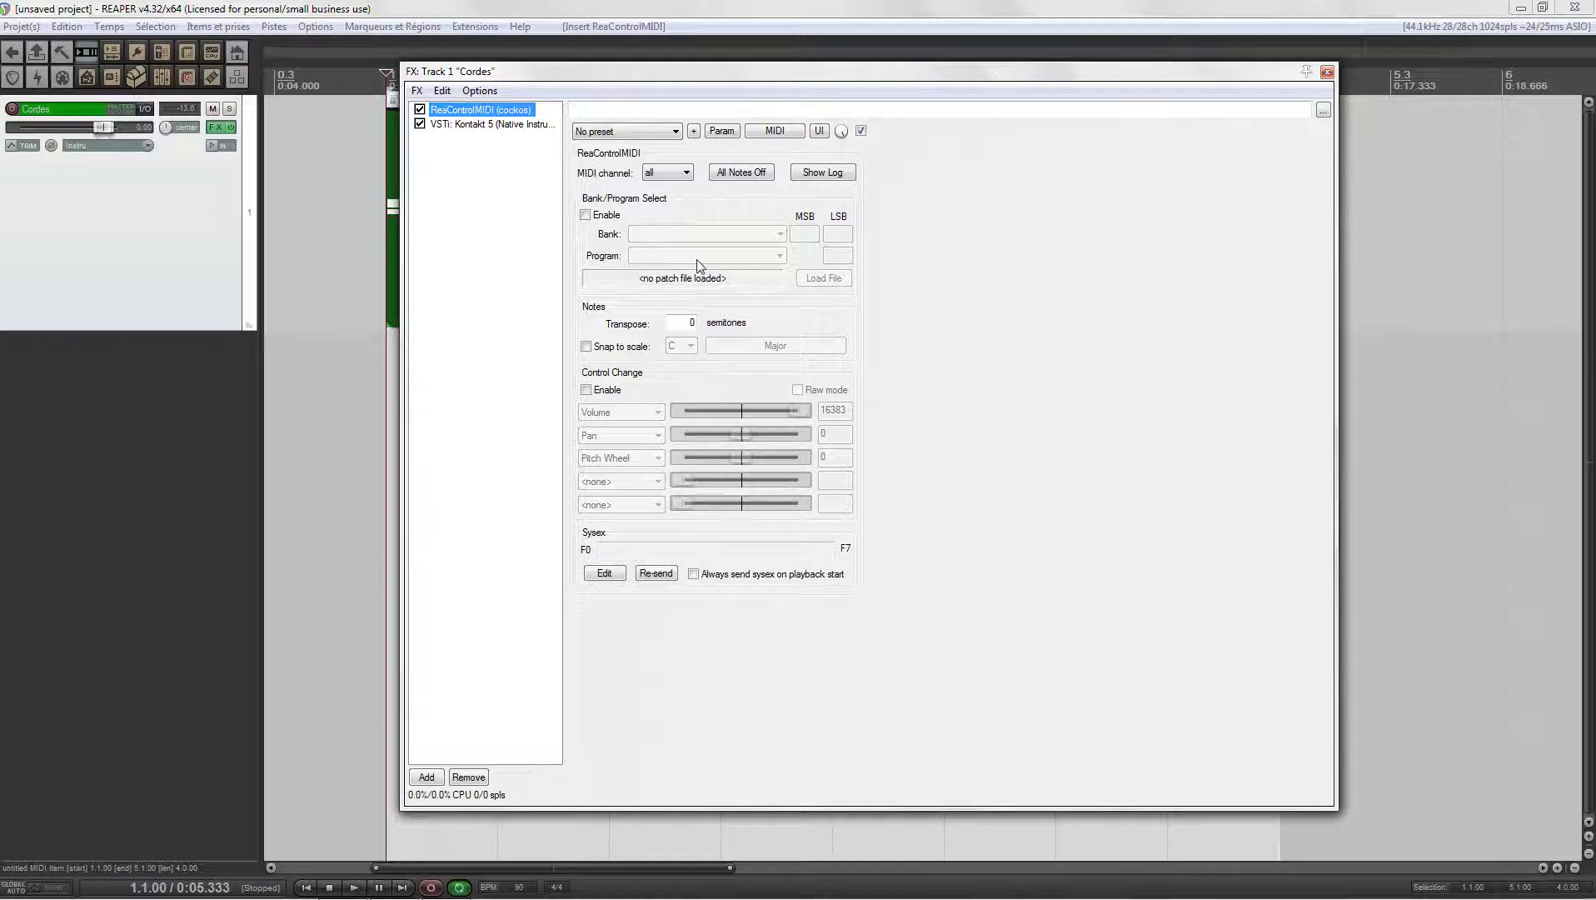
left_click(666, 172)
left_click(666, 172)
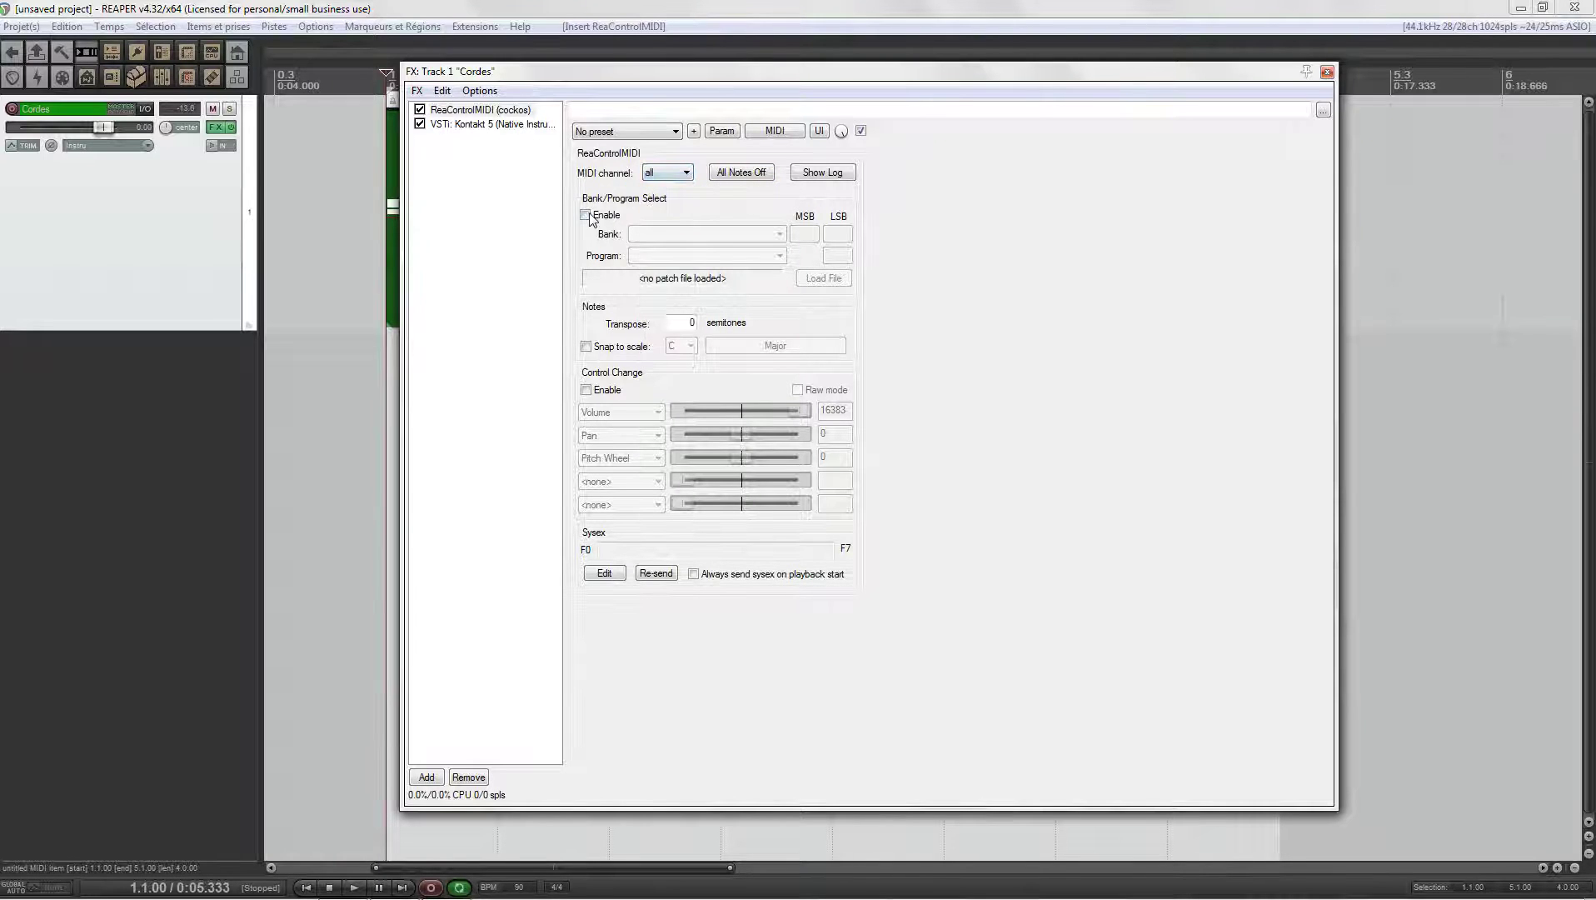
Step: Try the Bank/Program Select and Snap to scale options of ReaControlMIDI, leaving both disabled
left_click(590, 217)
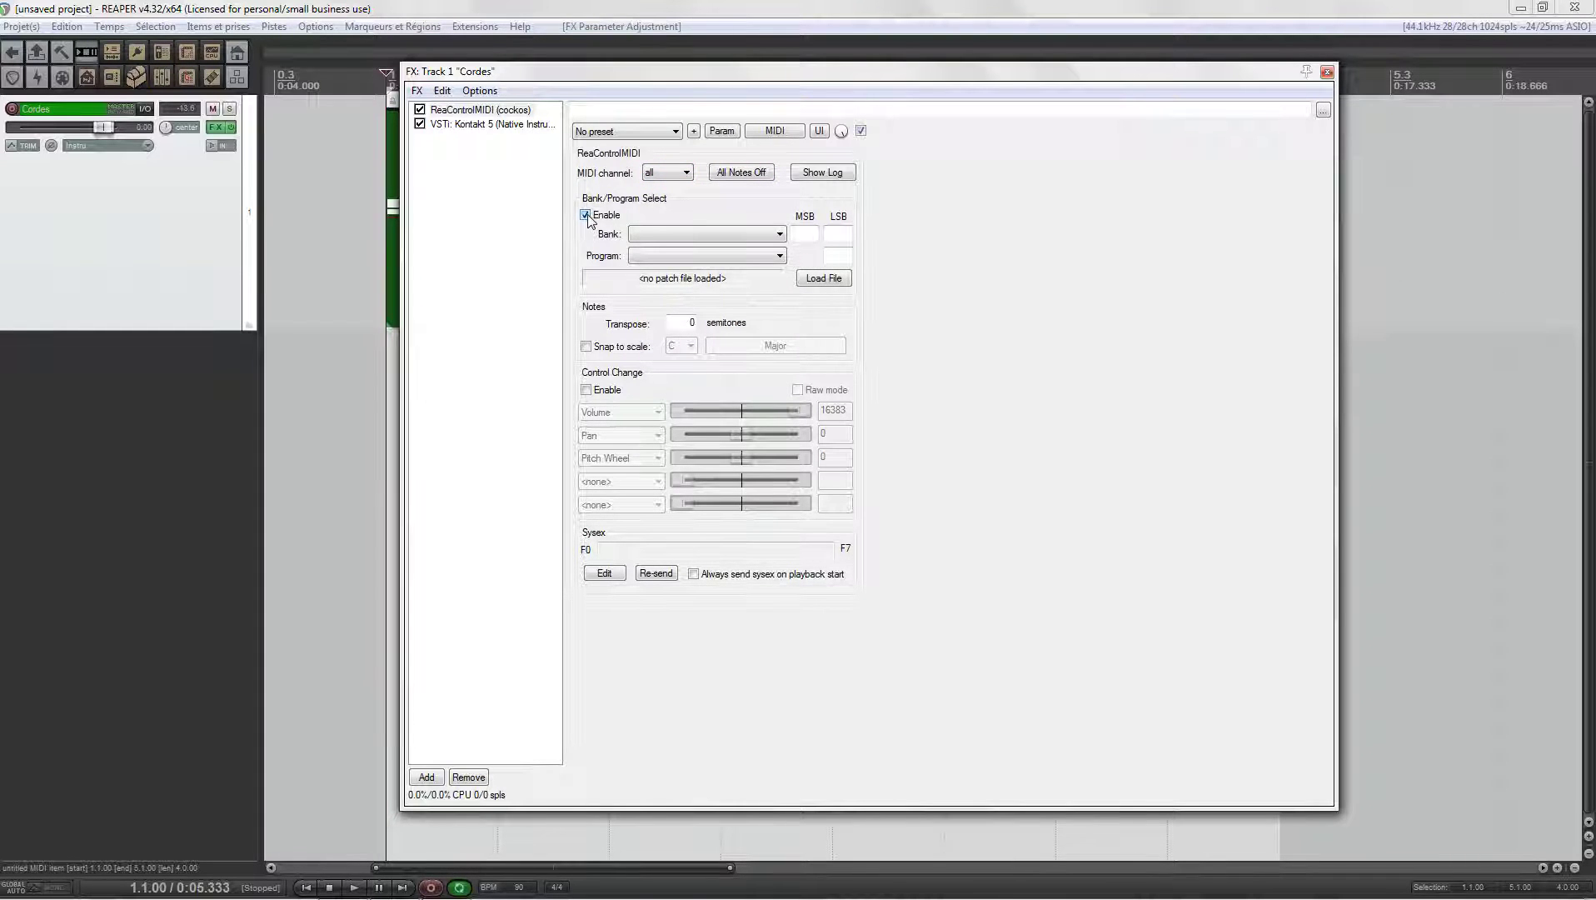
left_click(585, 216)
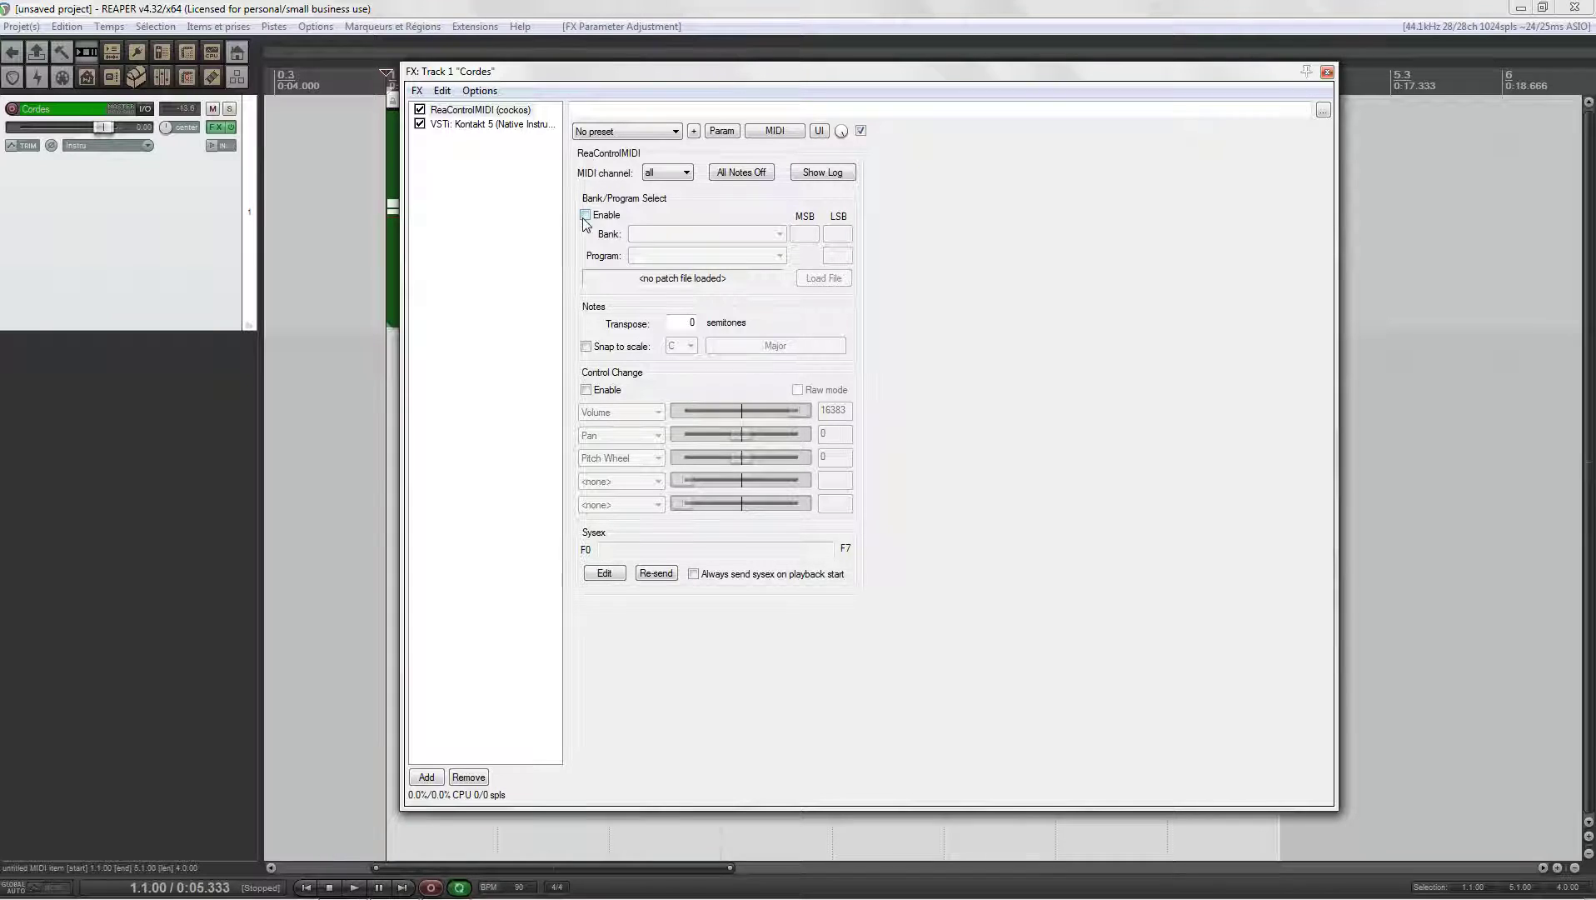
left_click(586, 216)
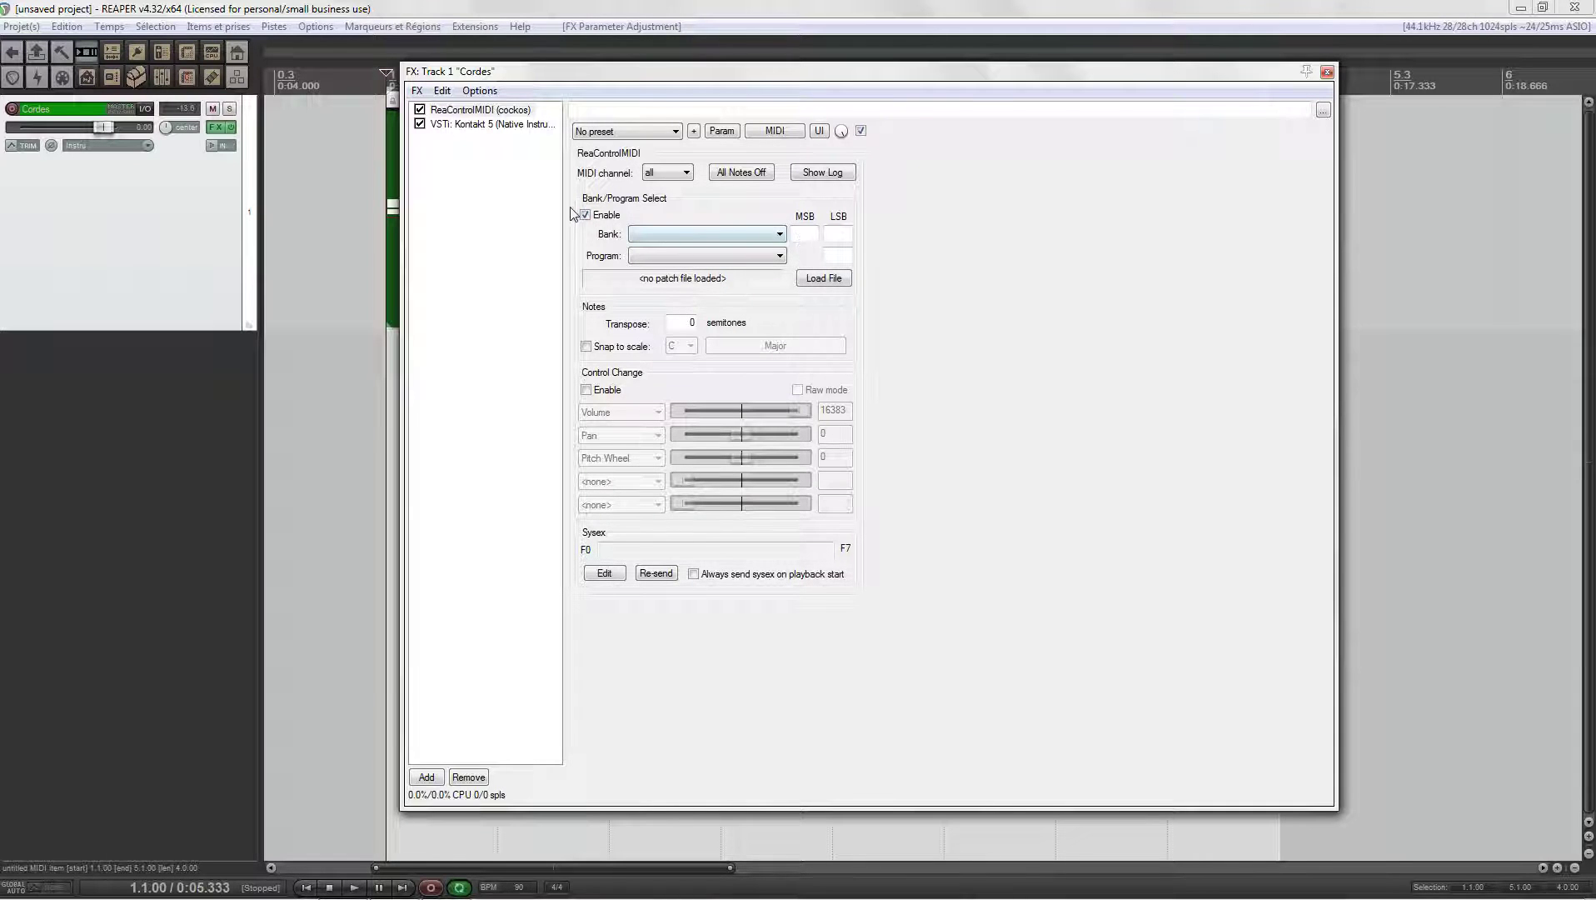
left_click(586, 216)
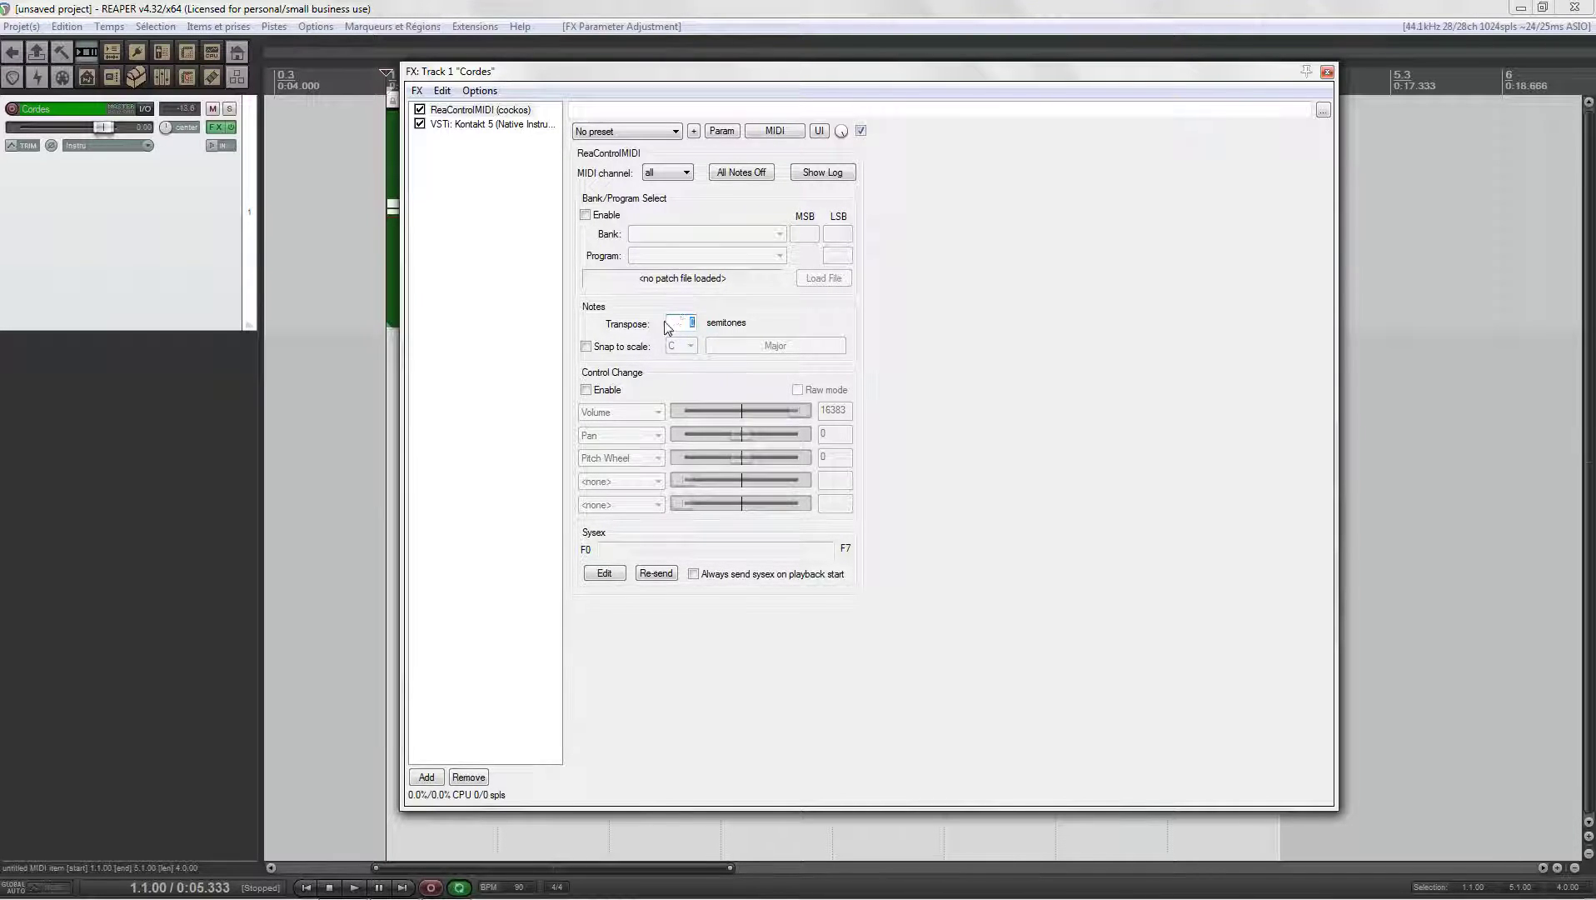
left_click(587, 348)
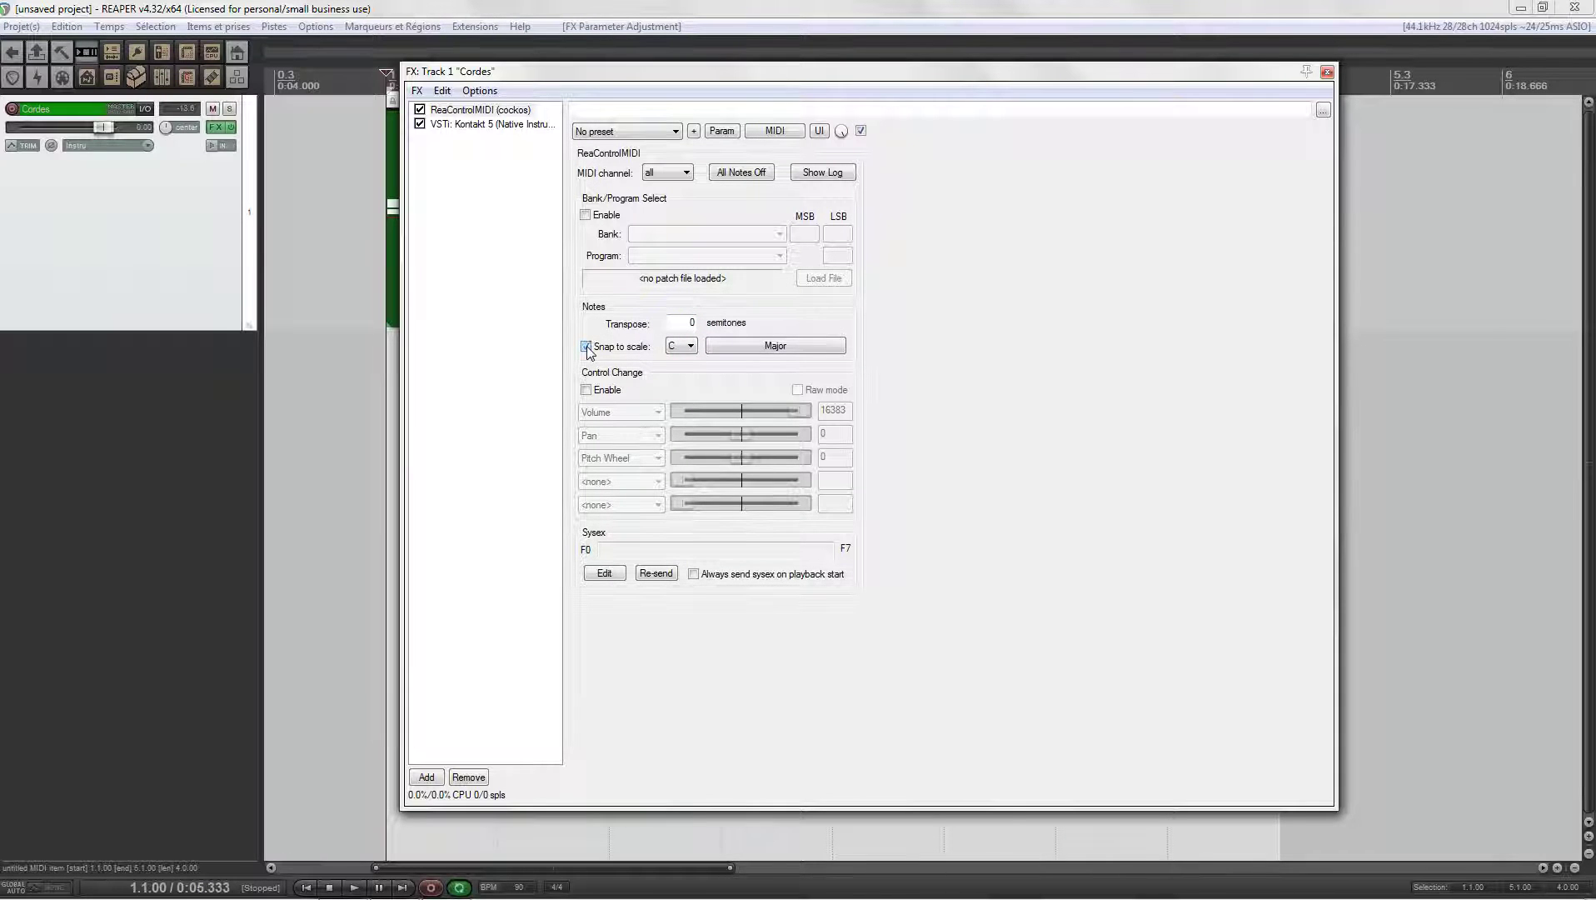
left_click(587, 348)
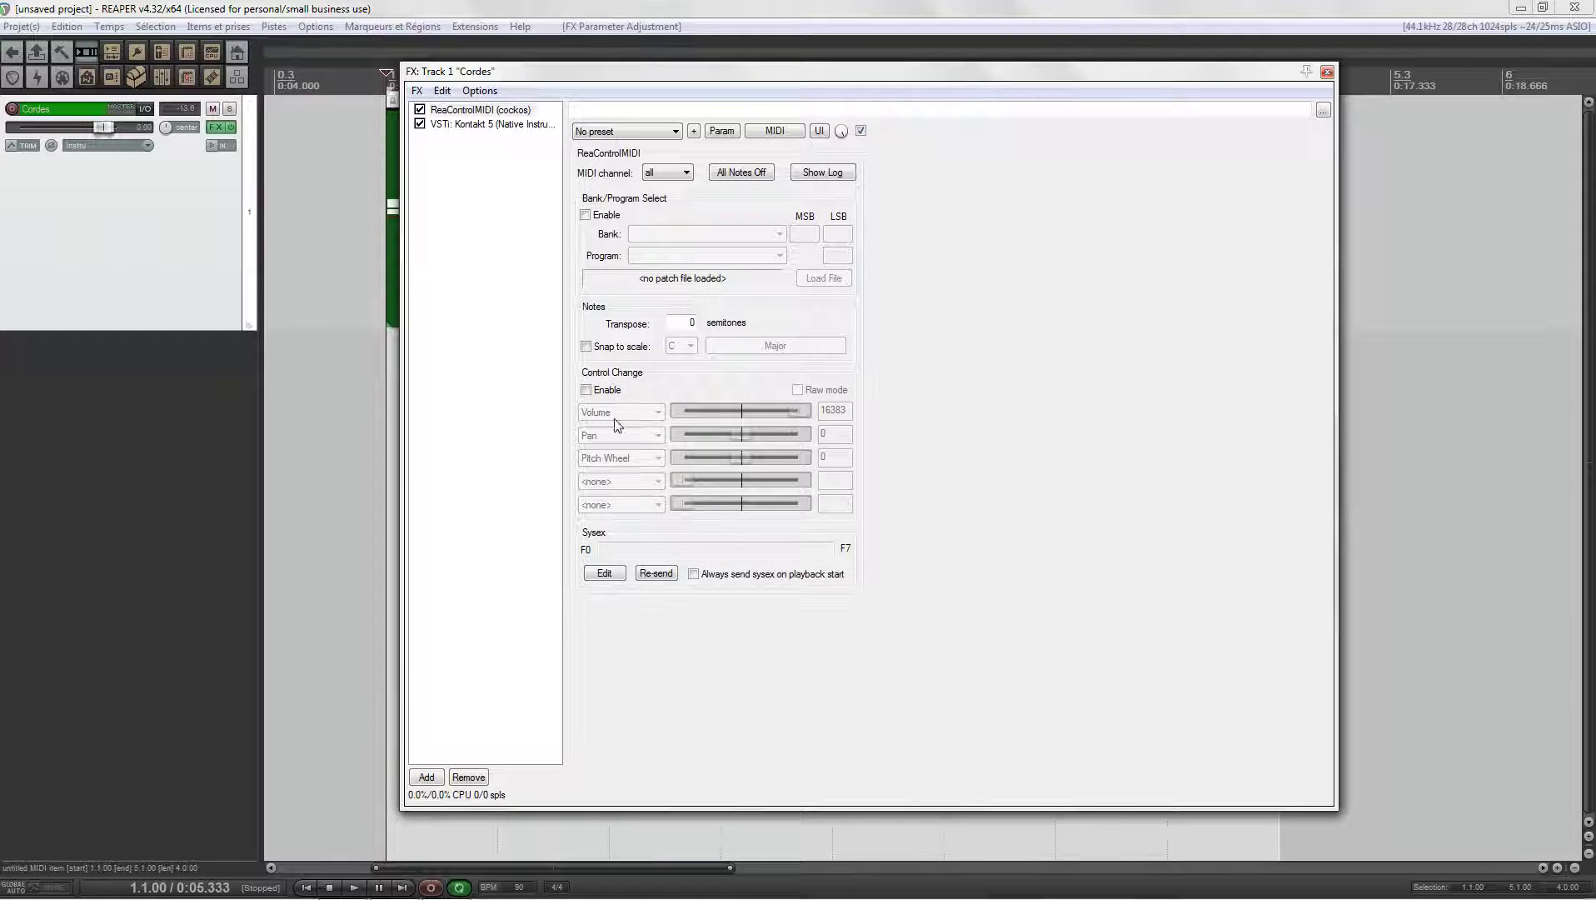
Step: Enable Control Change in Raw mode in ReaControlMIDI and assign its first slider to CC 11 (Expression)
left_click(586, 390)
left_click_drag(721, 75, 949, 101)
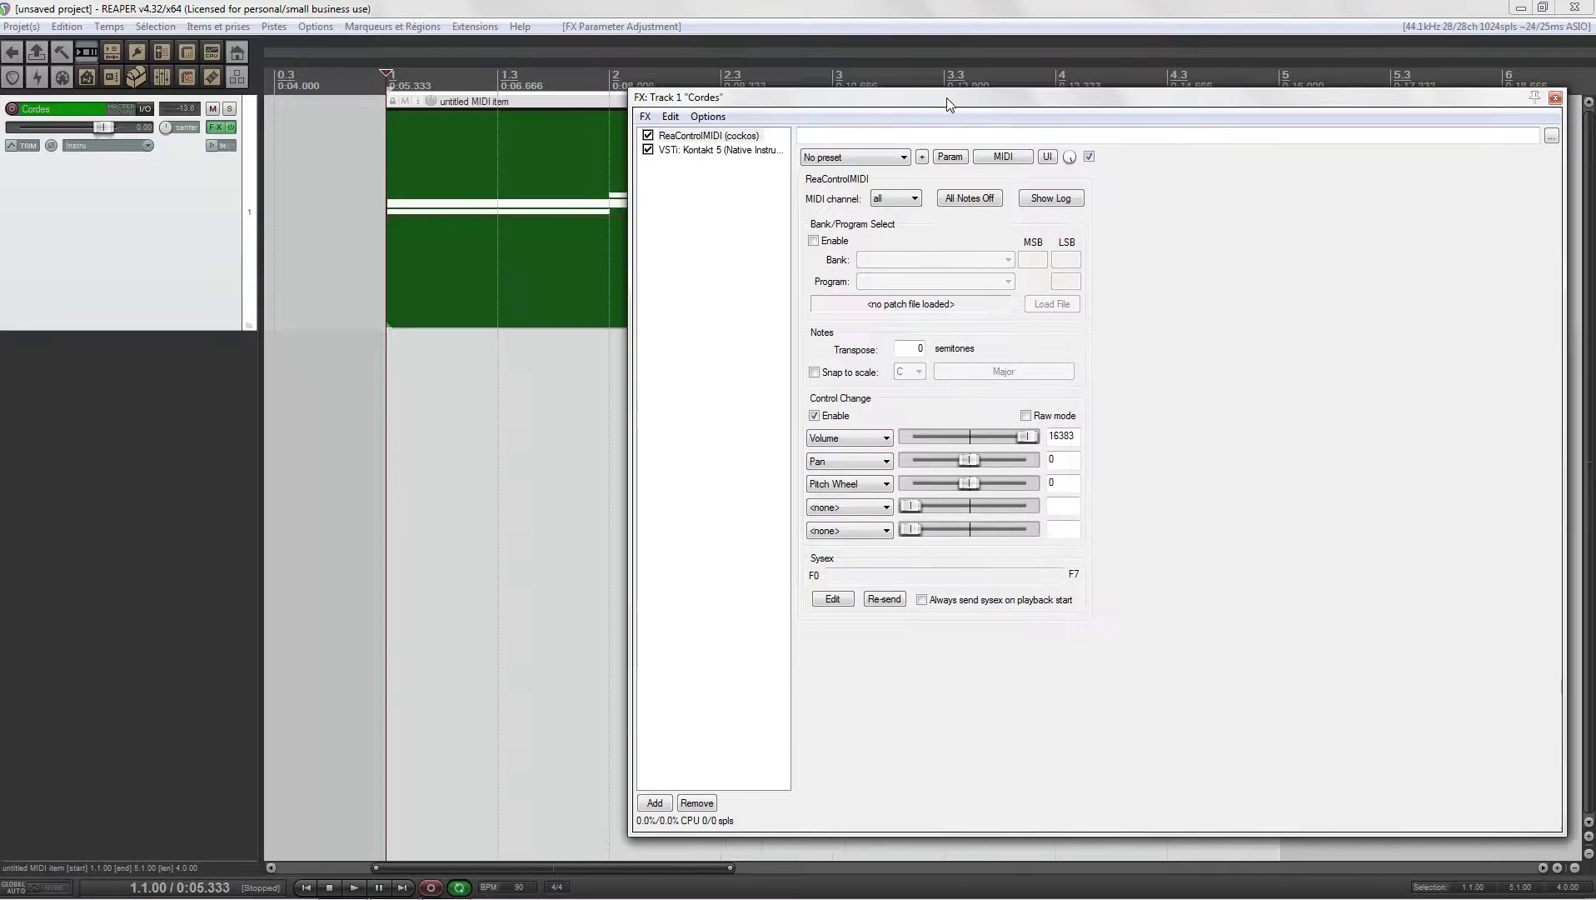
left_click(1025, 416)
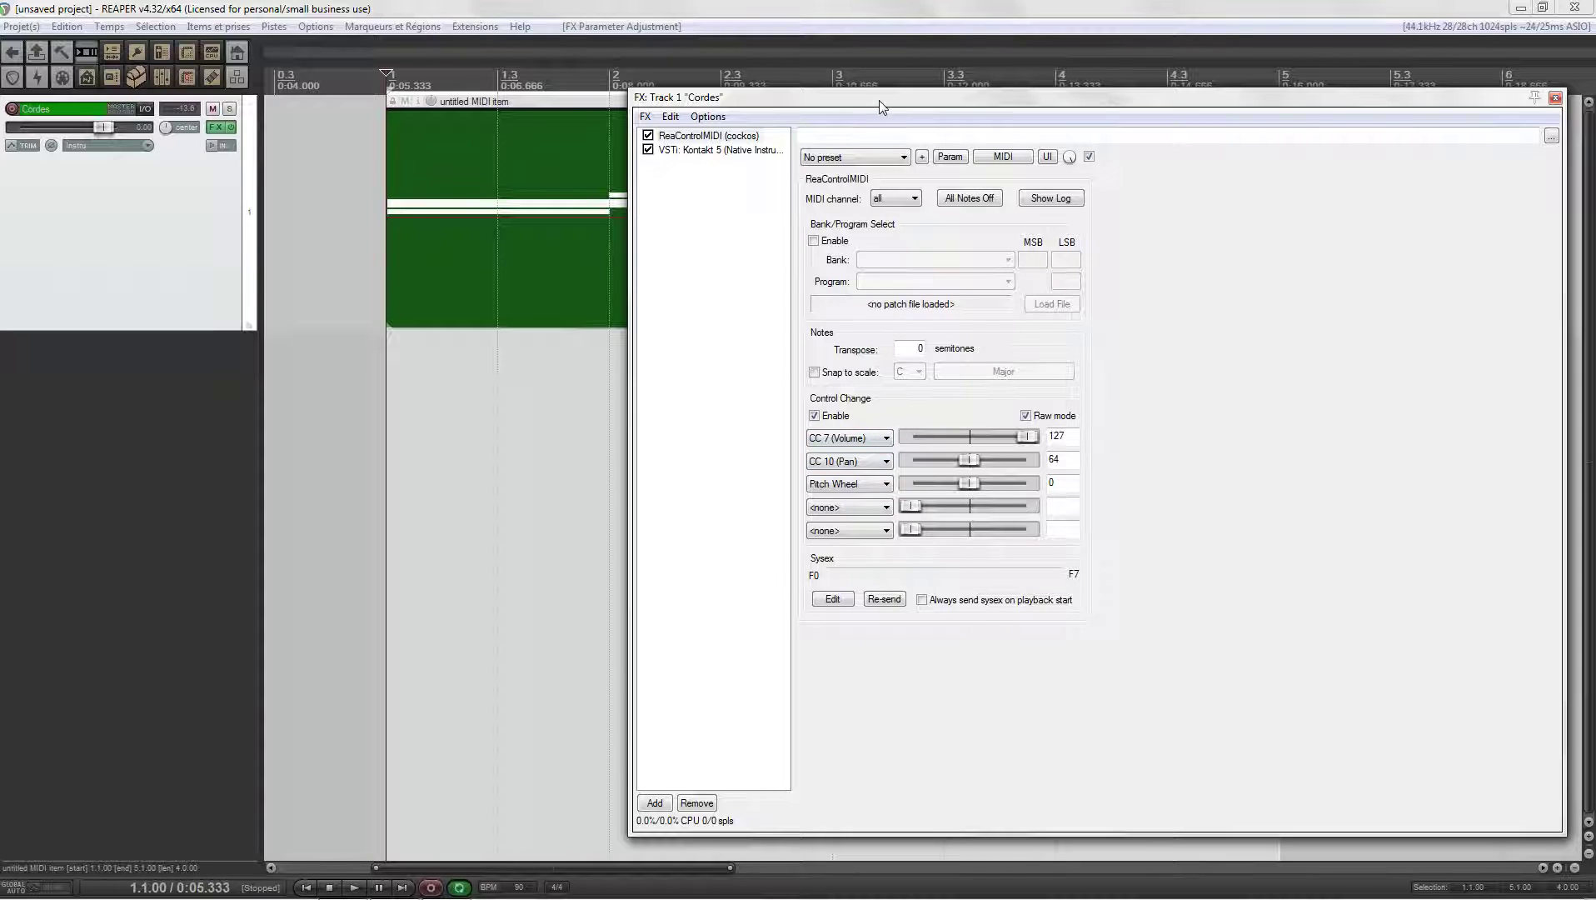
left_click_drag(882, 99, 955, 87)
left_click(958, 425)
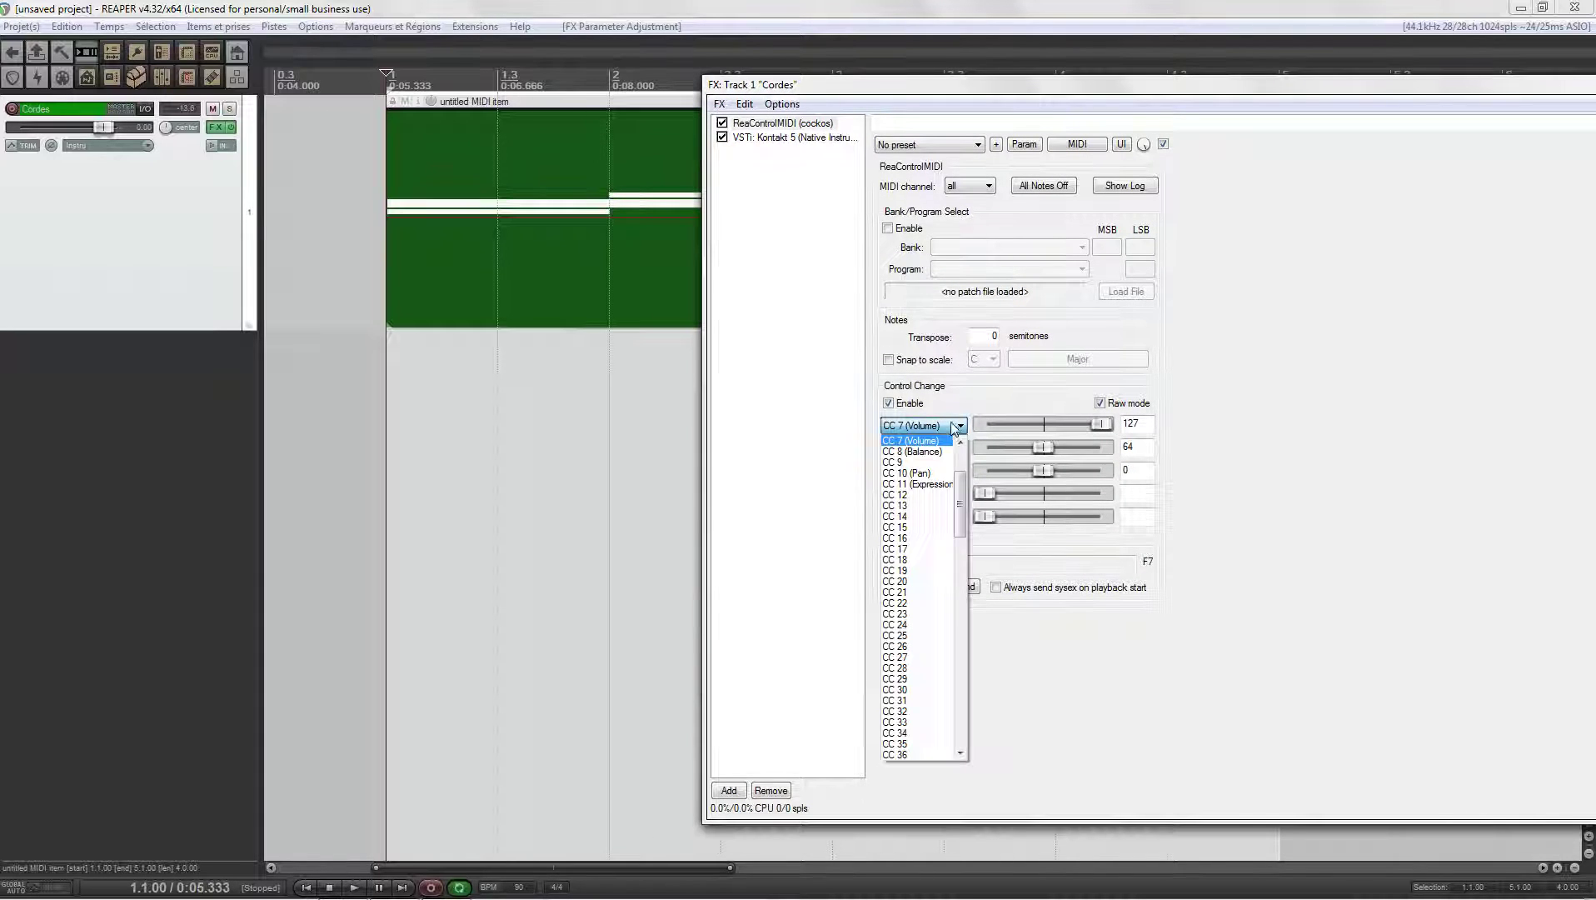
scroll(960, 483, "up", 3)
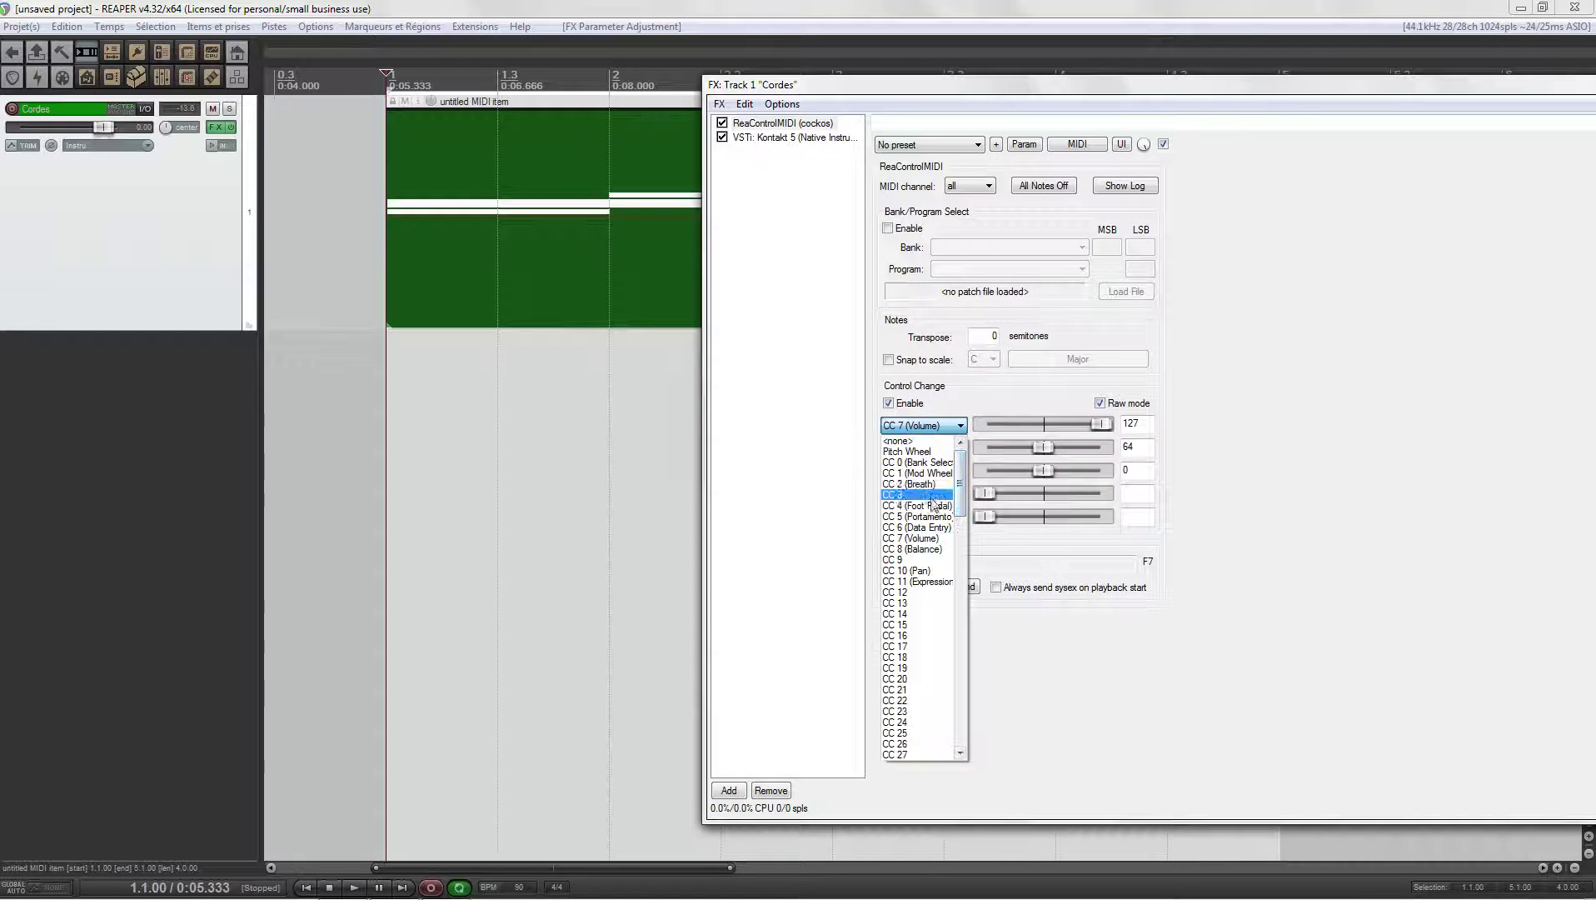
left_click(921, 581)
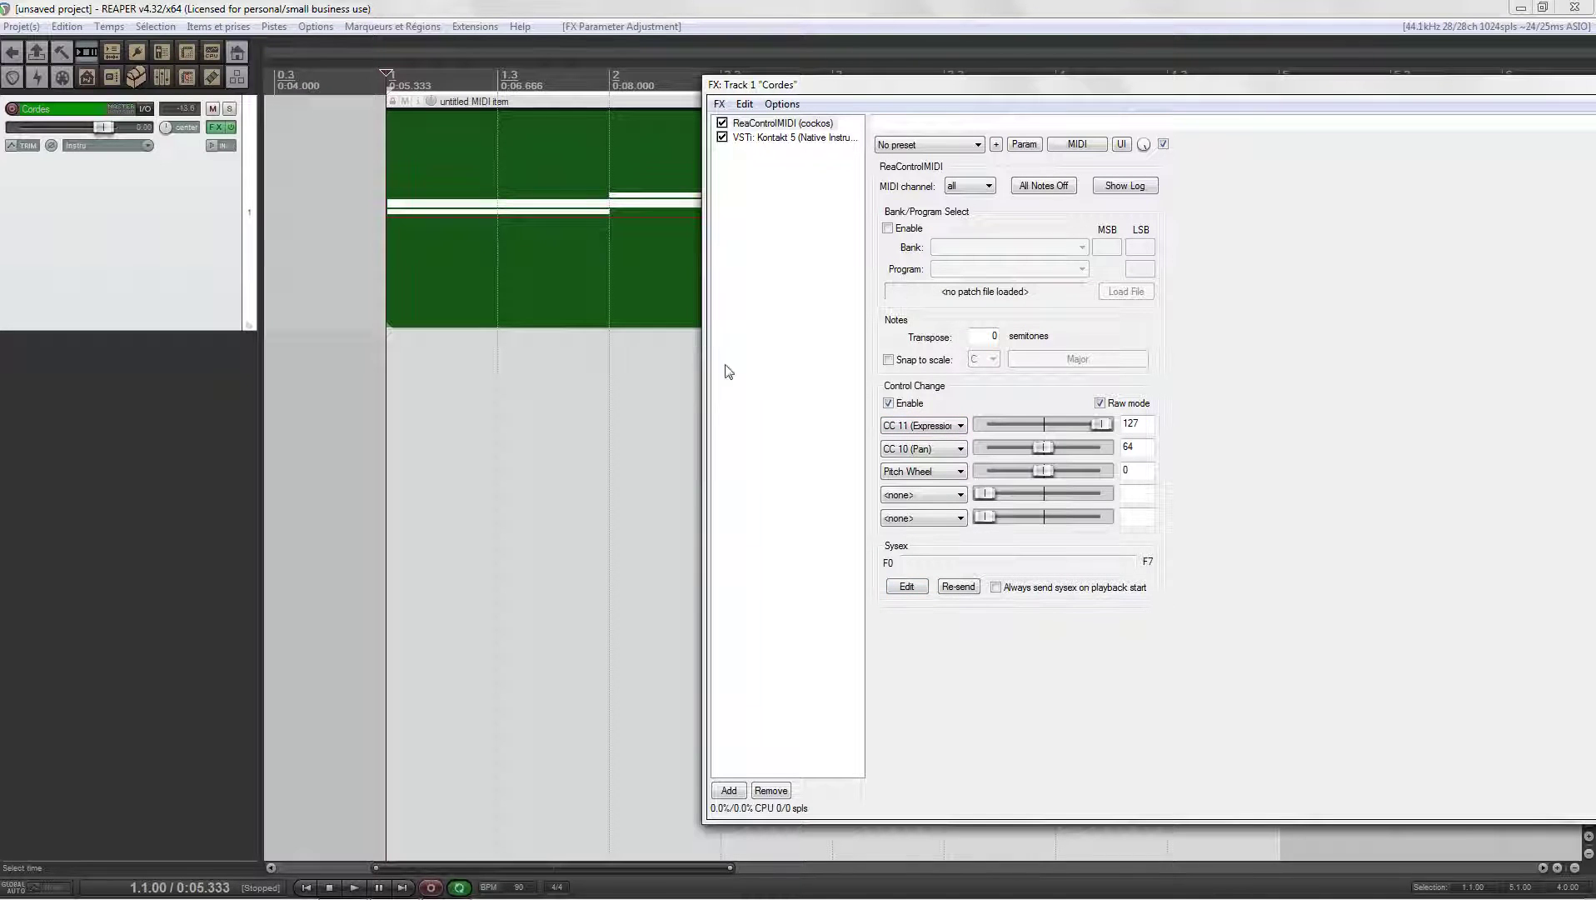
Step: Play back the strings and lower the CC 11 (Expression) slider to 64 during playback
key("space")
left_click_drag(1102, 425, 1045, 431)
key("space")
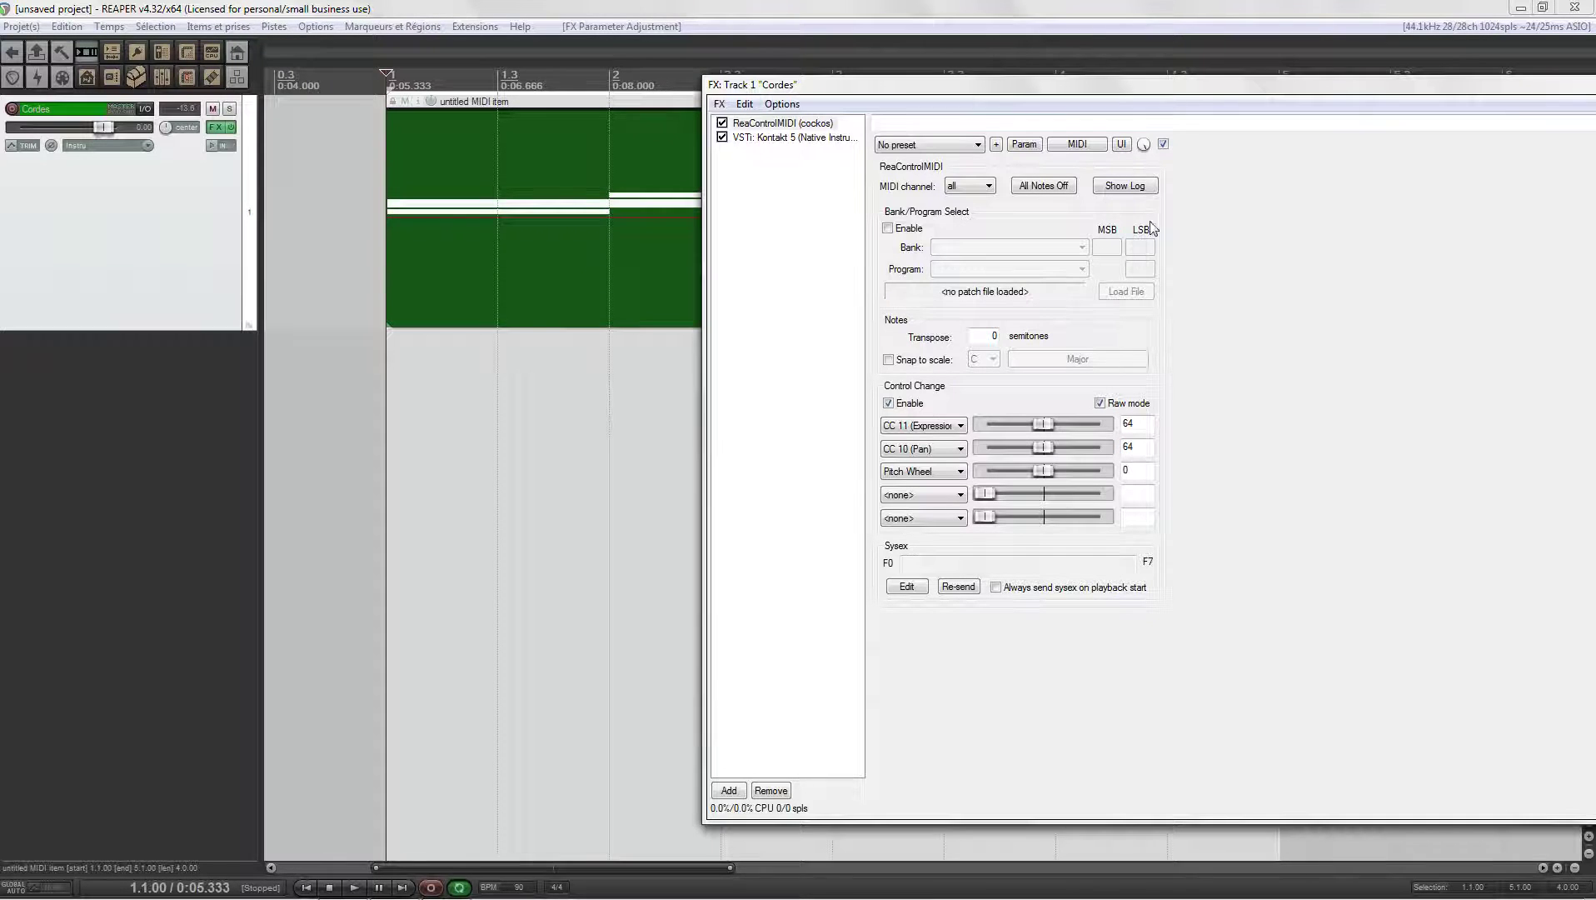
Step: Examine the parameter options offered for CC 11 (Expression) and the FX parameter list of ReaControlMIDI
left_click_drag(1183, 94, 958, 82)
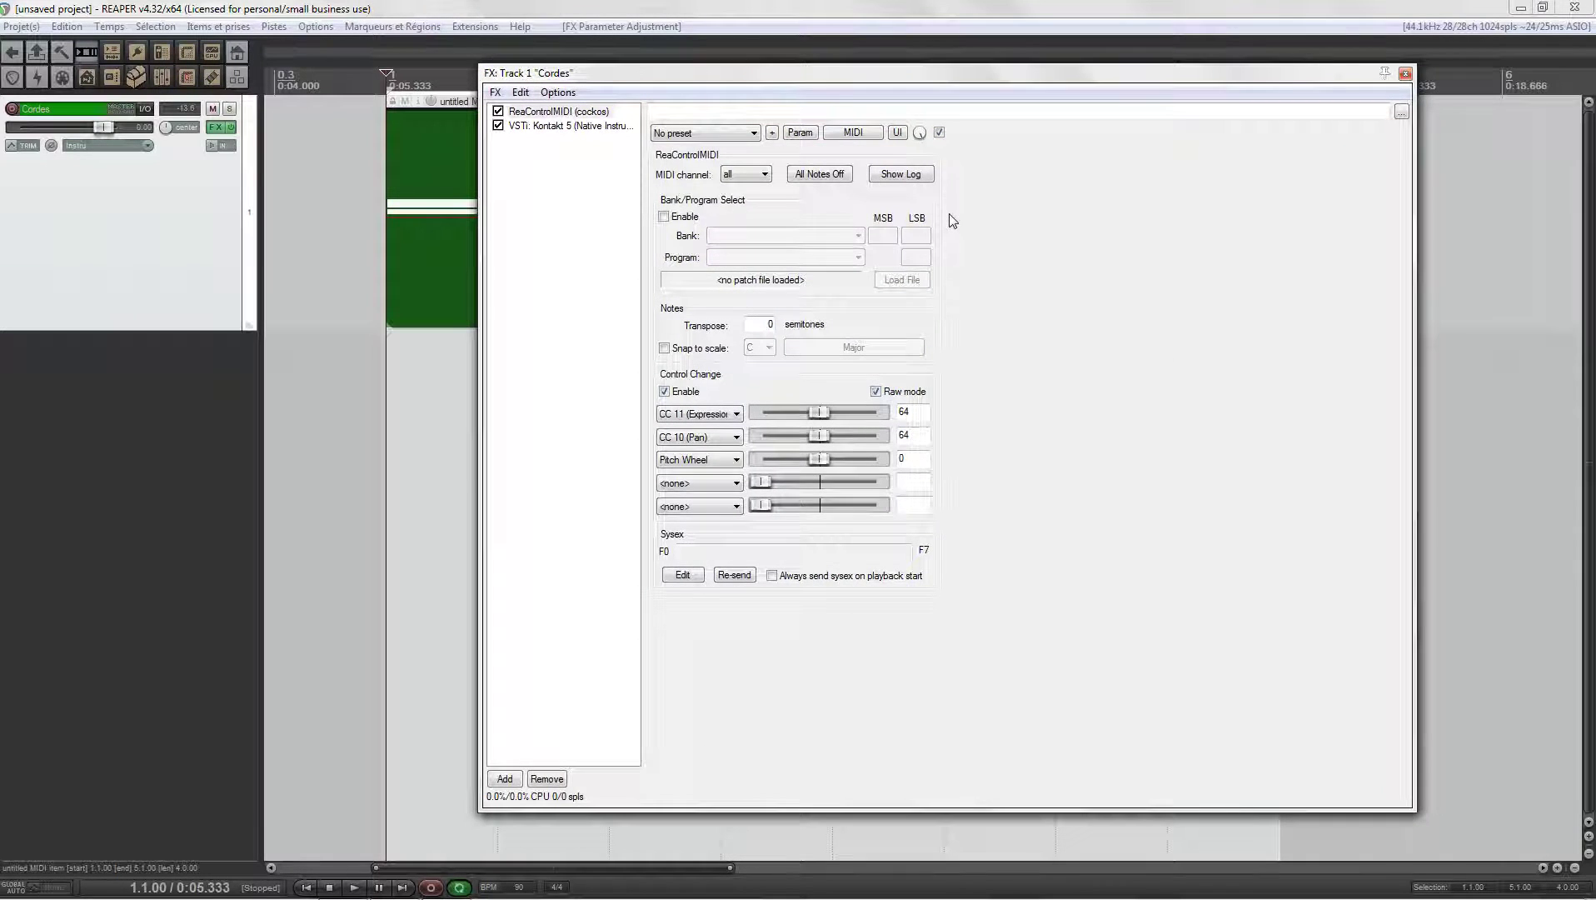
left_click(801, 133)
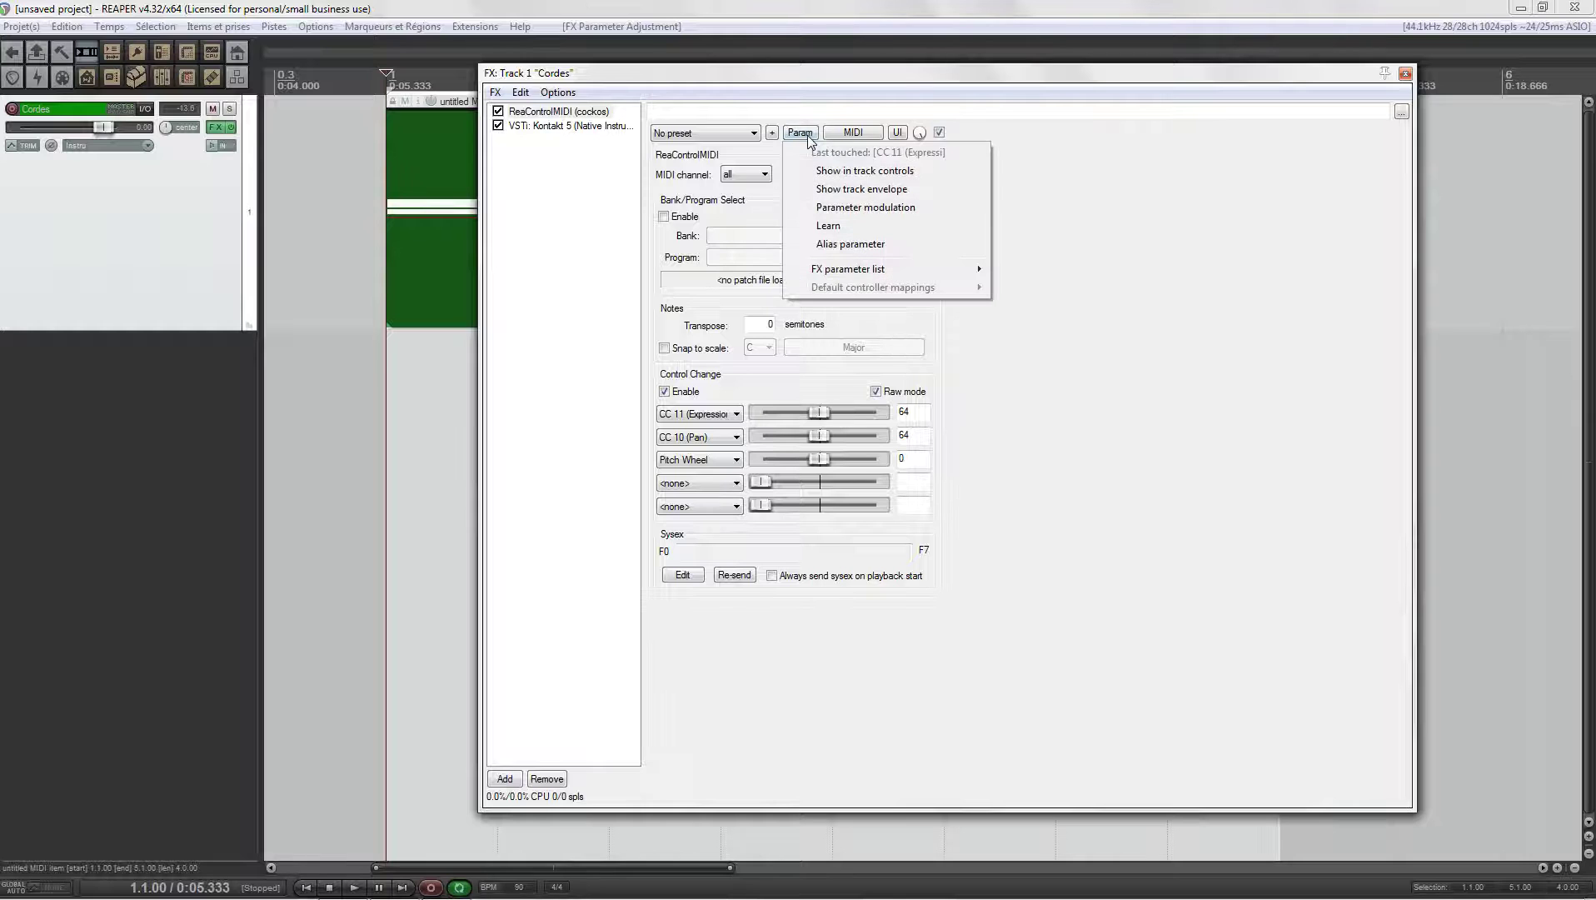
mouse_move(933, 269)
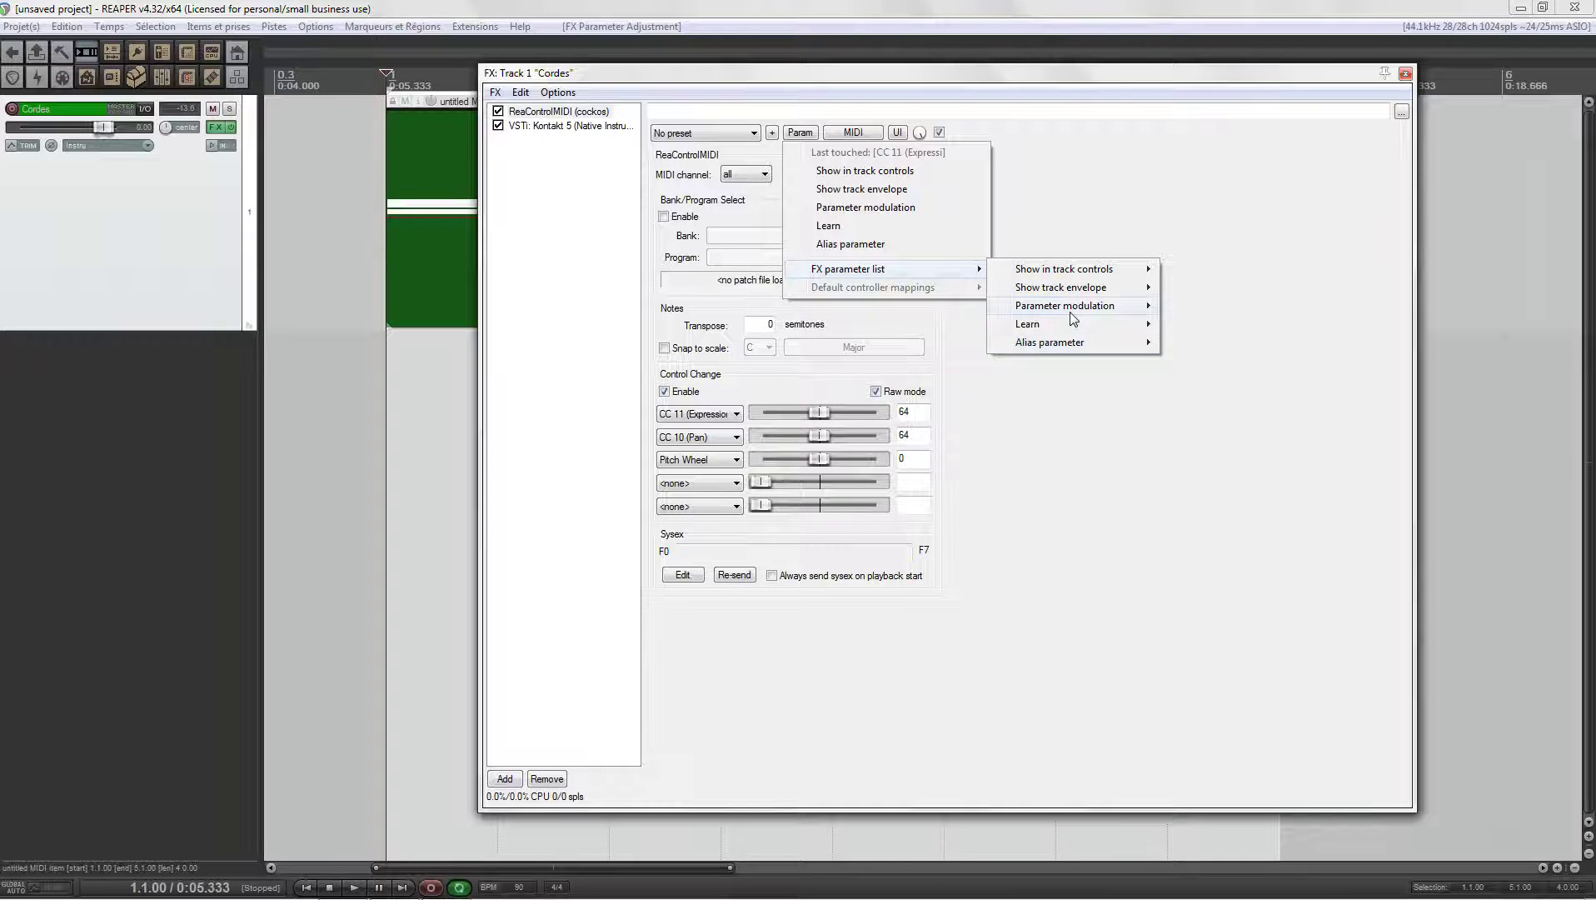
mouse_move(1118, 317)
left_click(1002, 425)
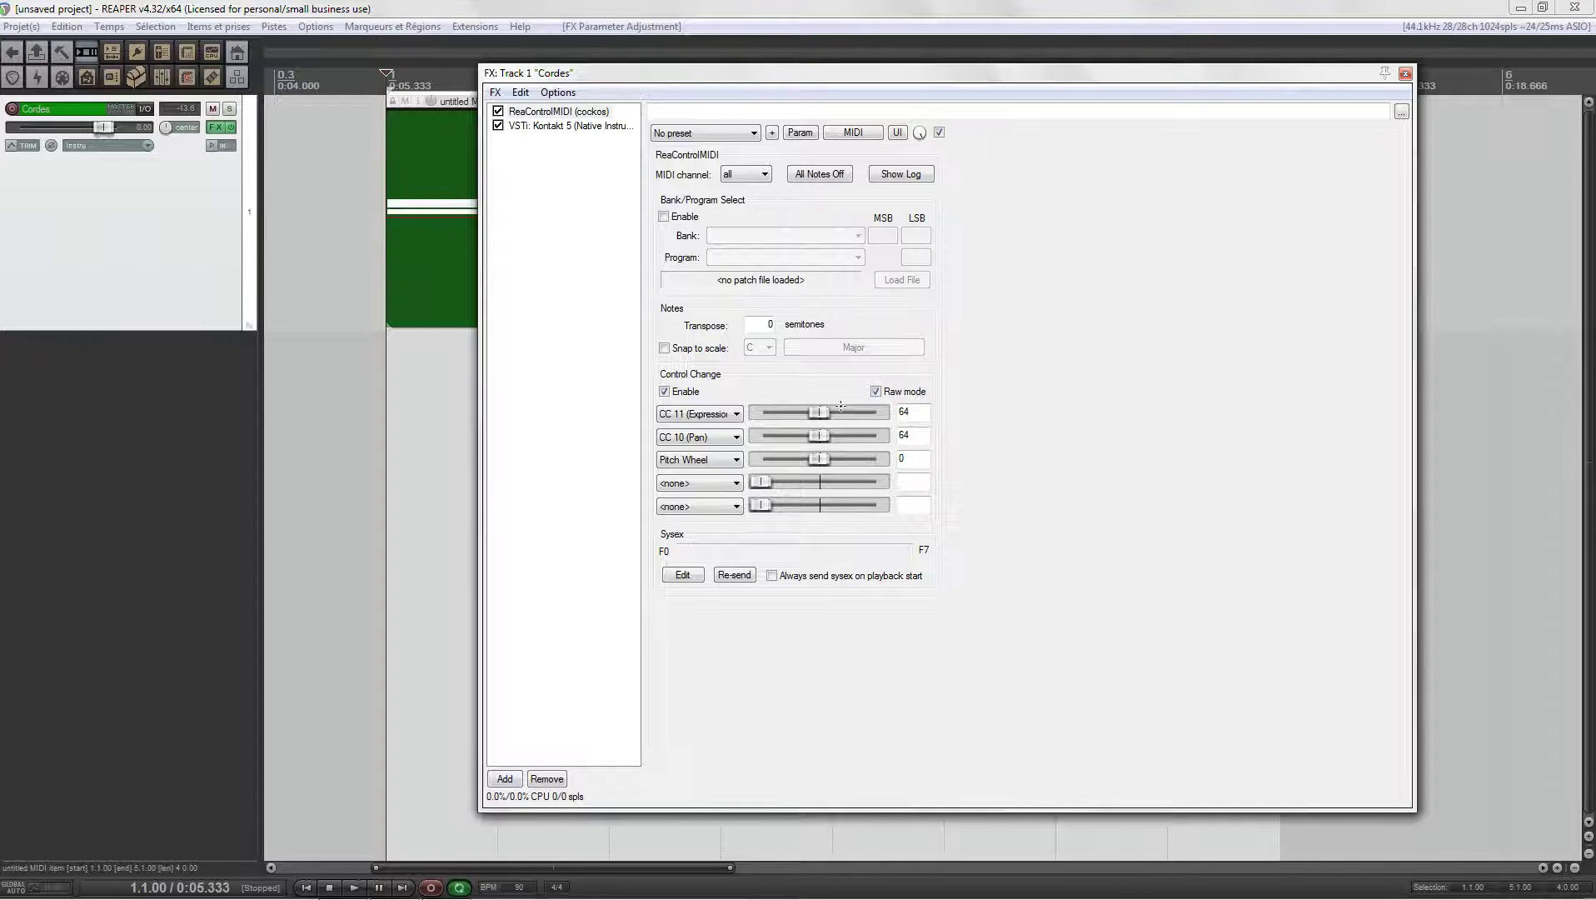
Step: Assign the second ReaControlMIDI slider to CC 1 (Mod Wheel) and keep Pitch Wheel on the third
left_click_drag(800, 73, 917, 86)
left_click(848, 450)
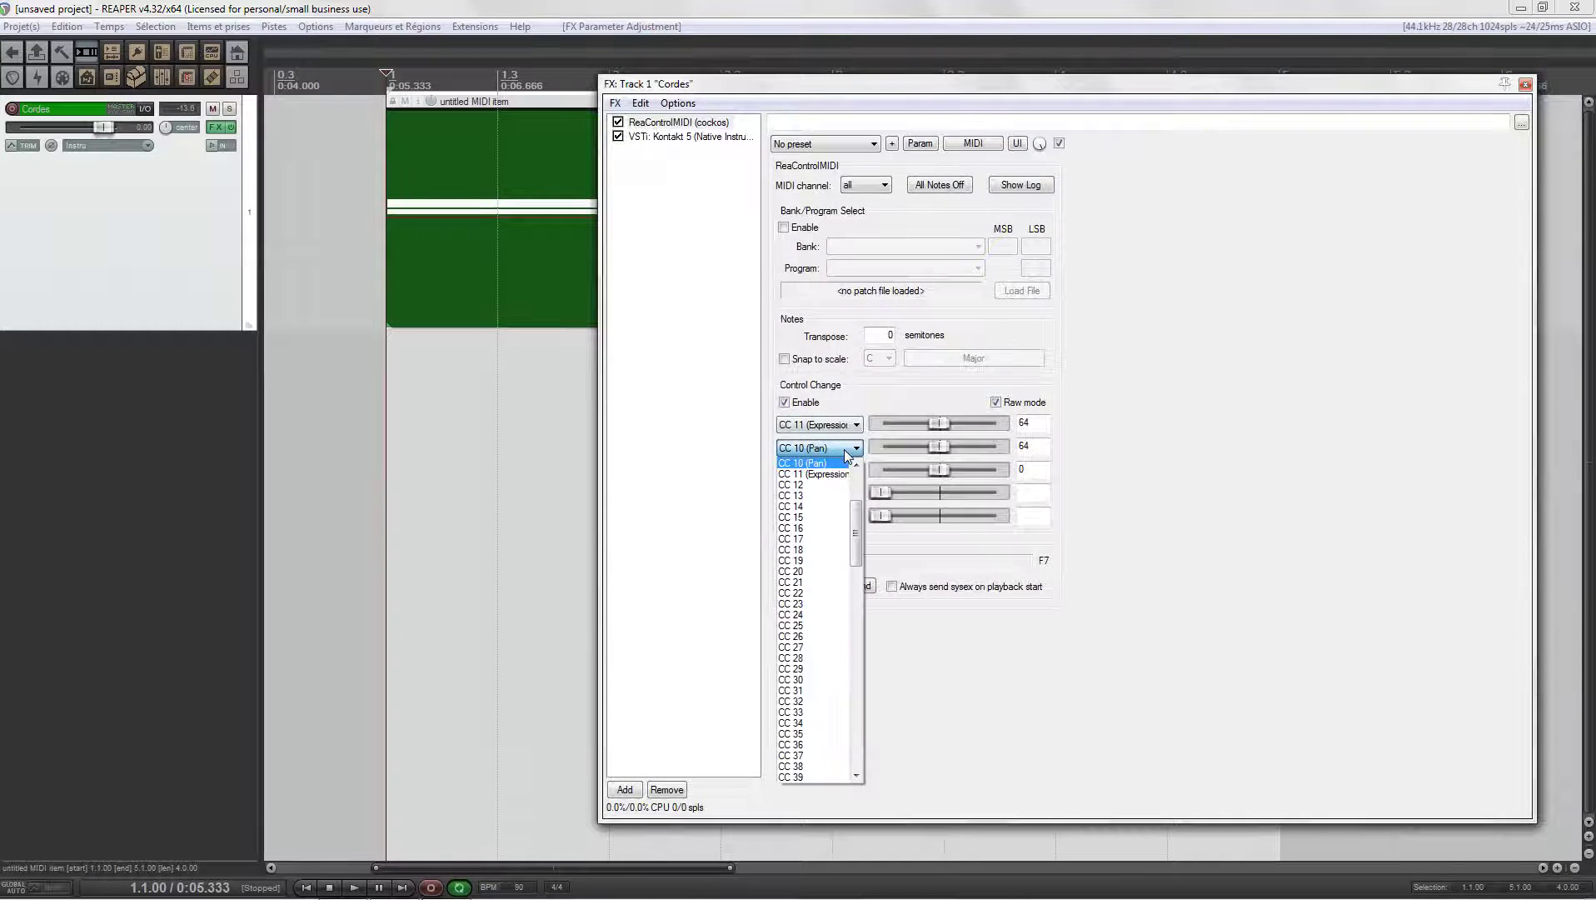
left_click_drag(856, 533, 857, 499)
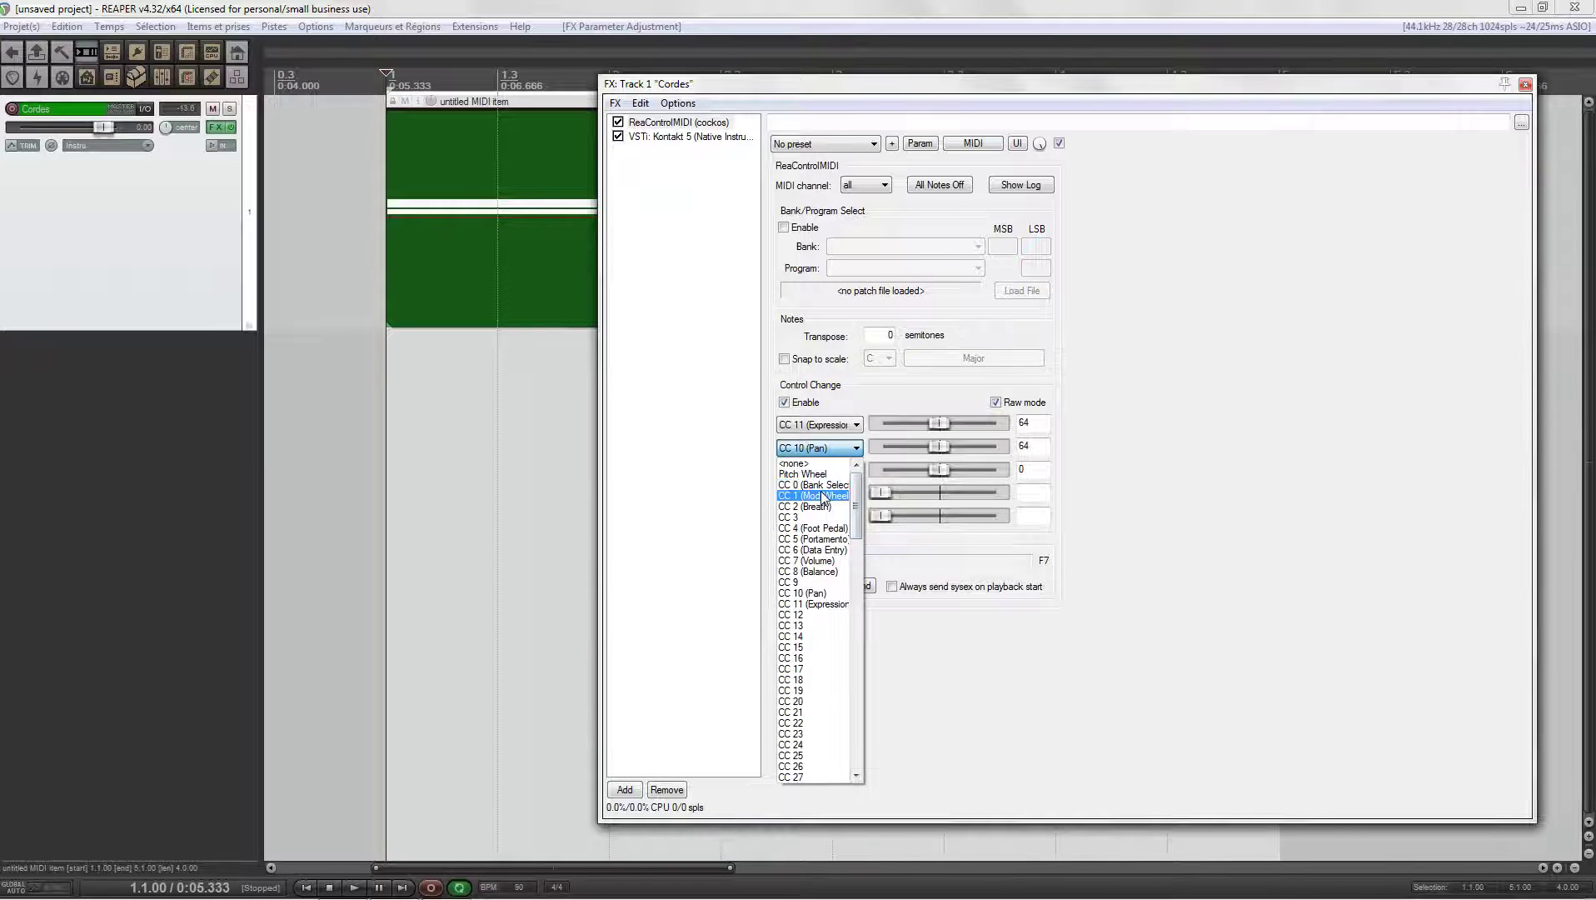
left_click(826, 495)
left_click(846, 474)
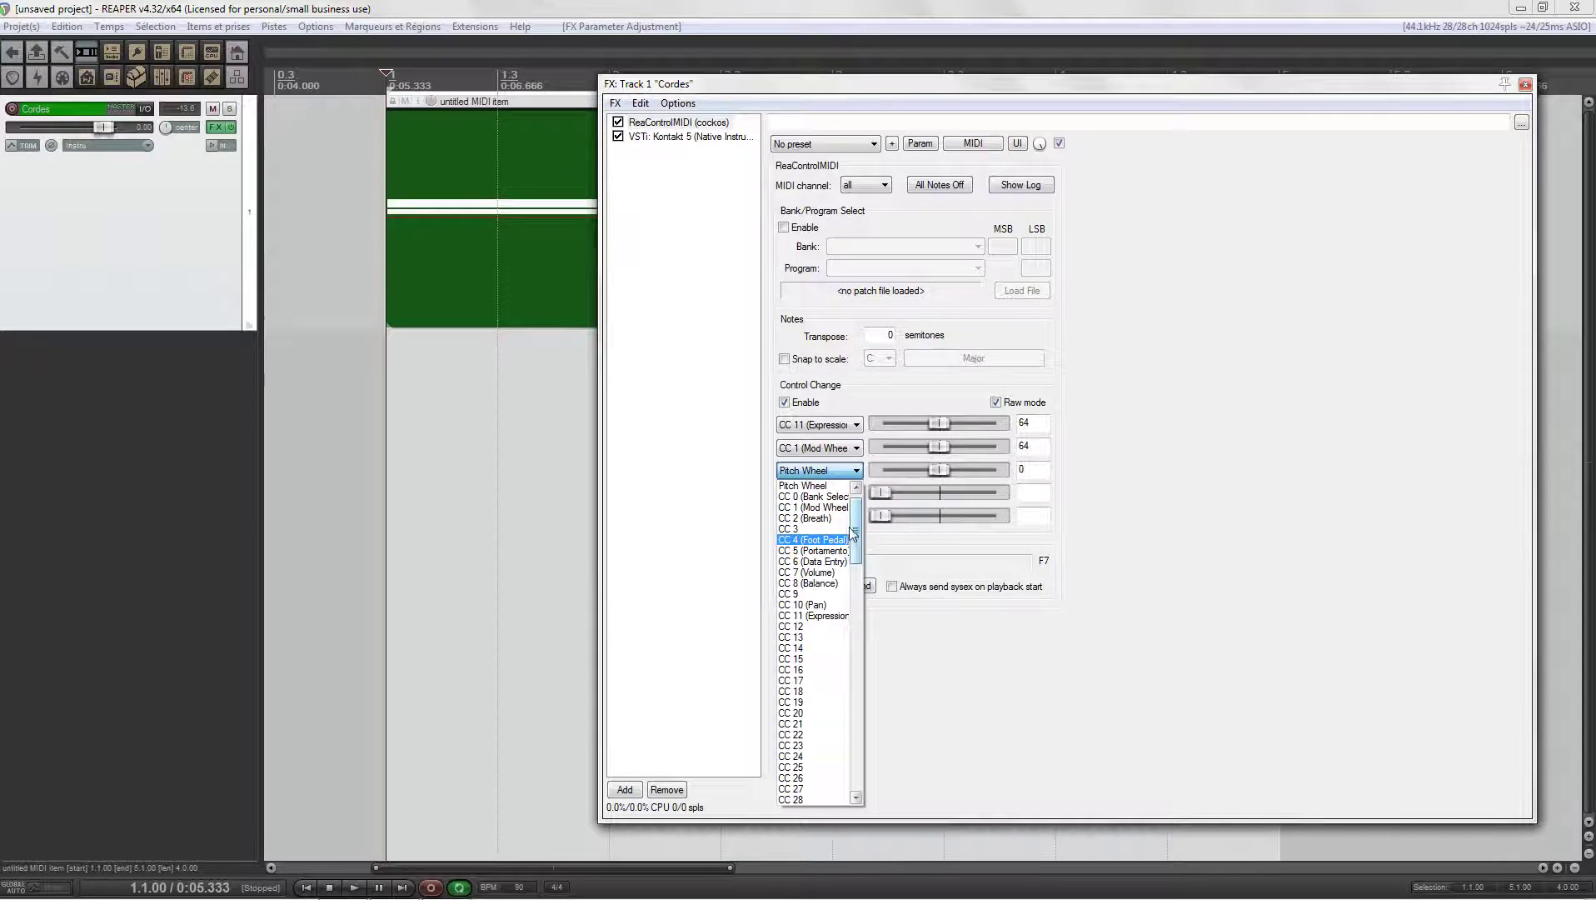
left_click(826, 487)
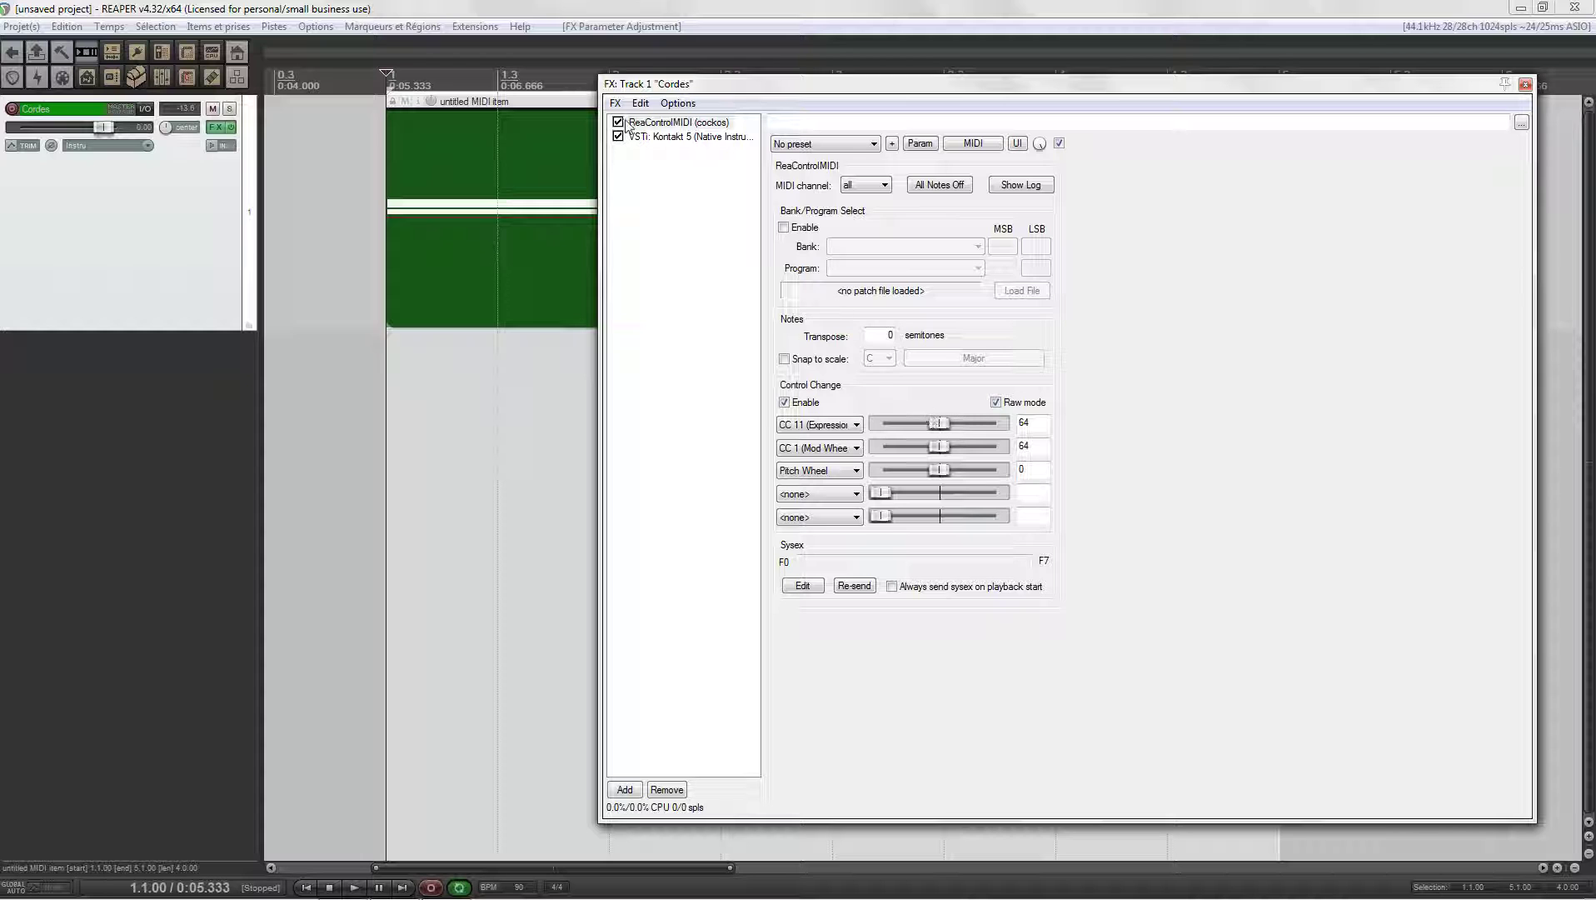
Step: Show the ReaControlMIDI CC 11 (Expression) envelope on the Cordes track and close the envelope and effects chain windows
left_click_drag(937, 422, 935, 423)
left_click(22, 146)
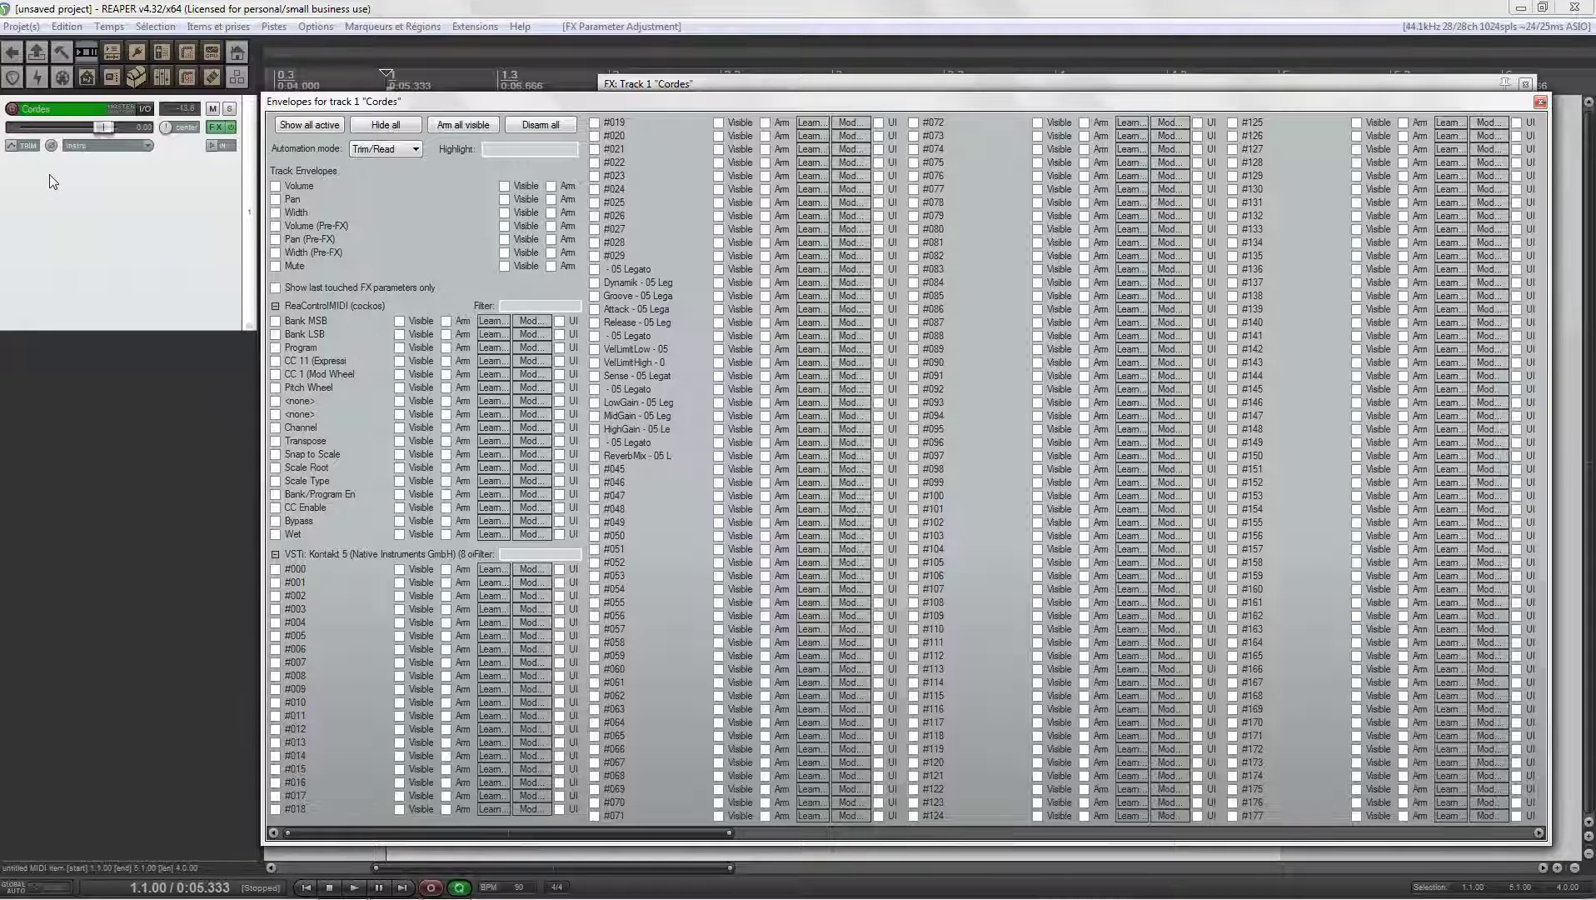
left_click(275, 361)
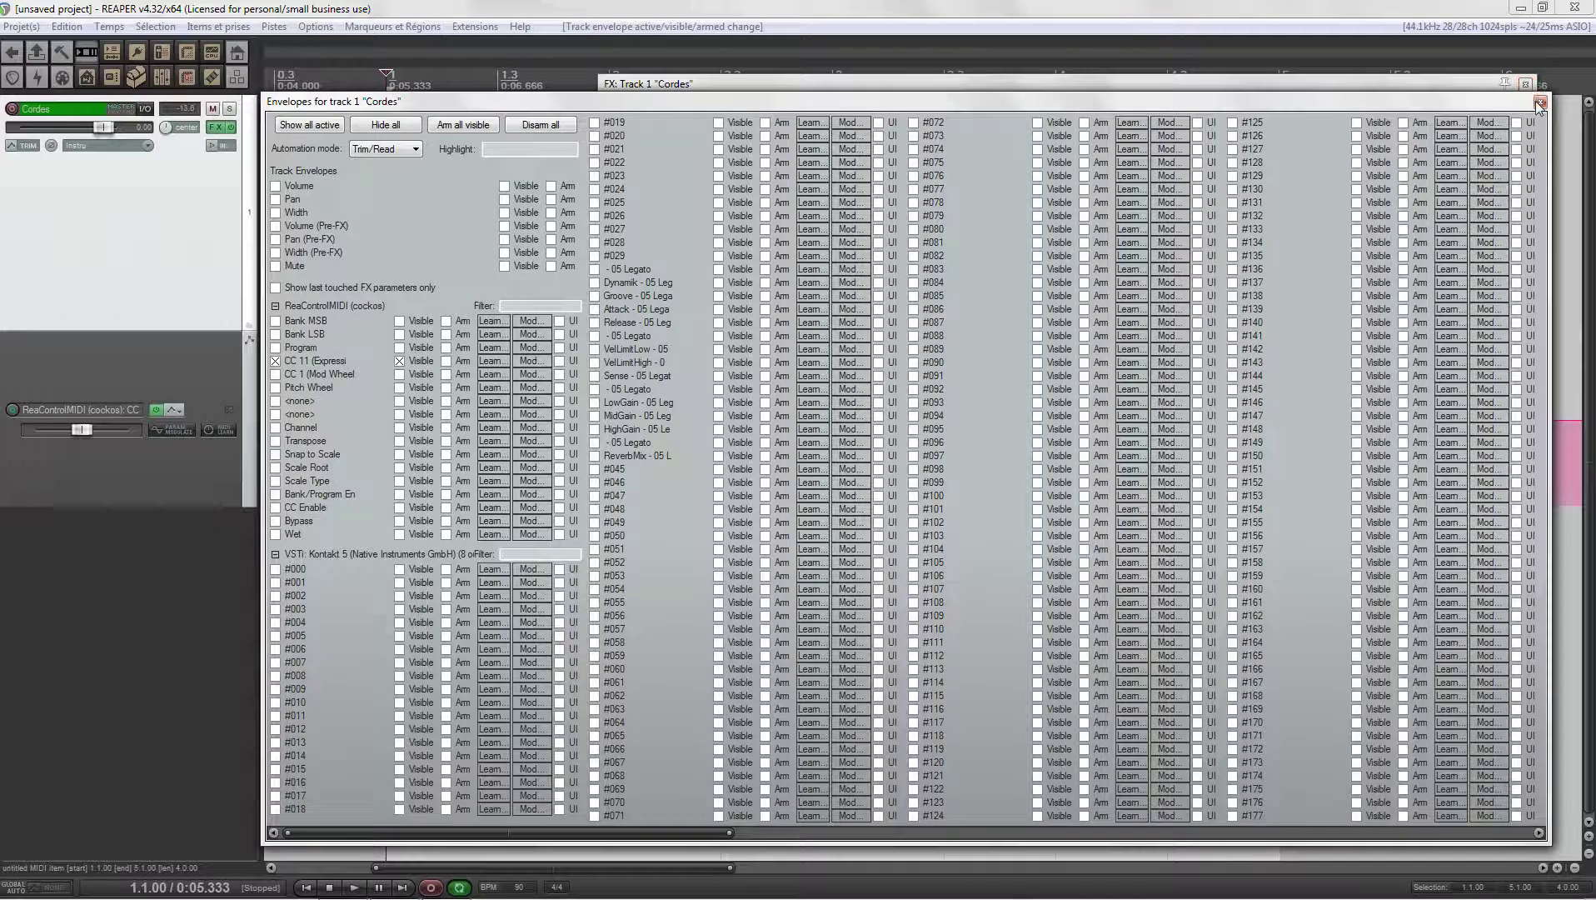
left_click(1540, 102)
left_click(1526, 84)
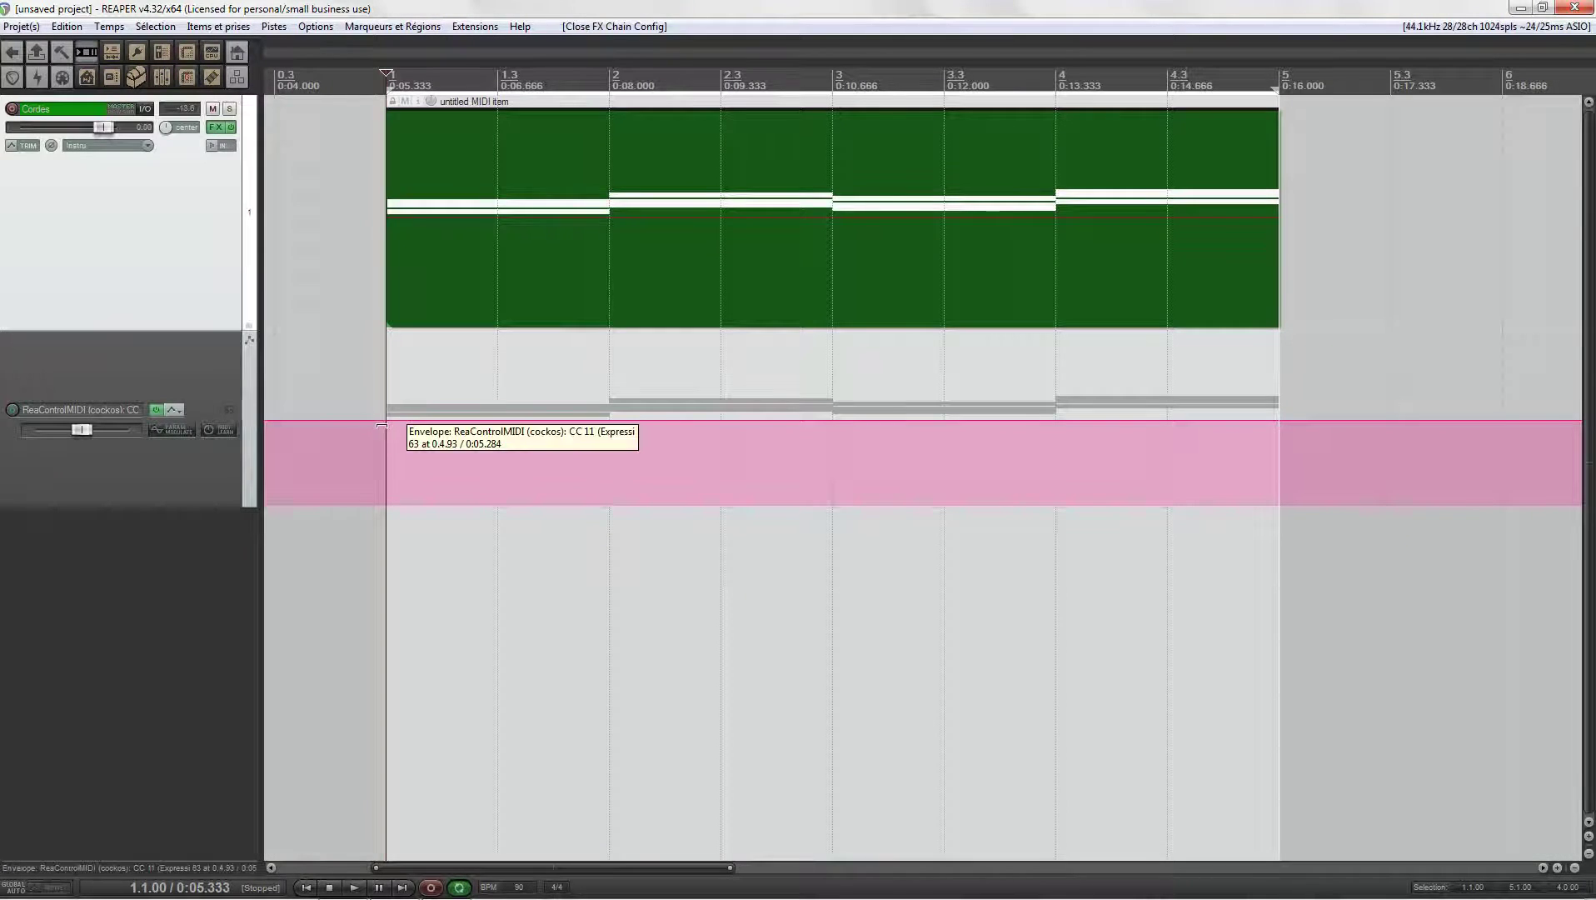
Step: Draw a wavy CC 11 expression curve freehand along the whole MIDI item, enlarge its lane and play it back
mouse_move(388, 422)
left_mouse_down()
mouse_move(418, 403)
mouse_move(466, 423)
mouse_move(517, 496)
mouse_move(666, 371)
mouse_move(749, 372)
mouse_move(805, 454)
mouse_move(869, 480)
mouse_move(975, 364)
mouse_move(1072, 409)
mouse_move(1091, 459)
mouse_move(1157, 472)
mouse_move(1230, 384)
mouse_move(1282, 413)
left_mouse_up()
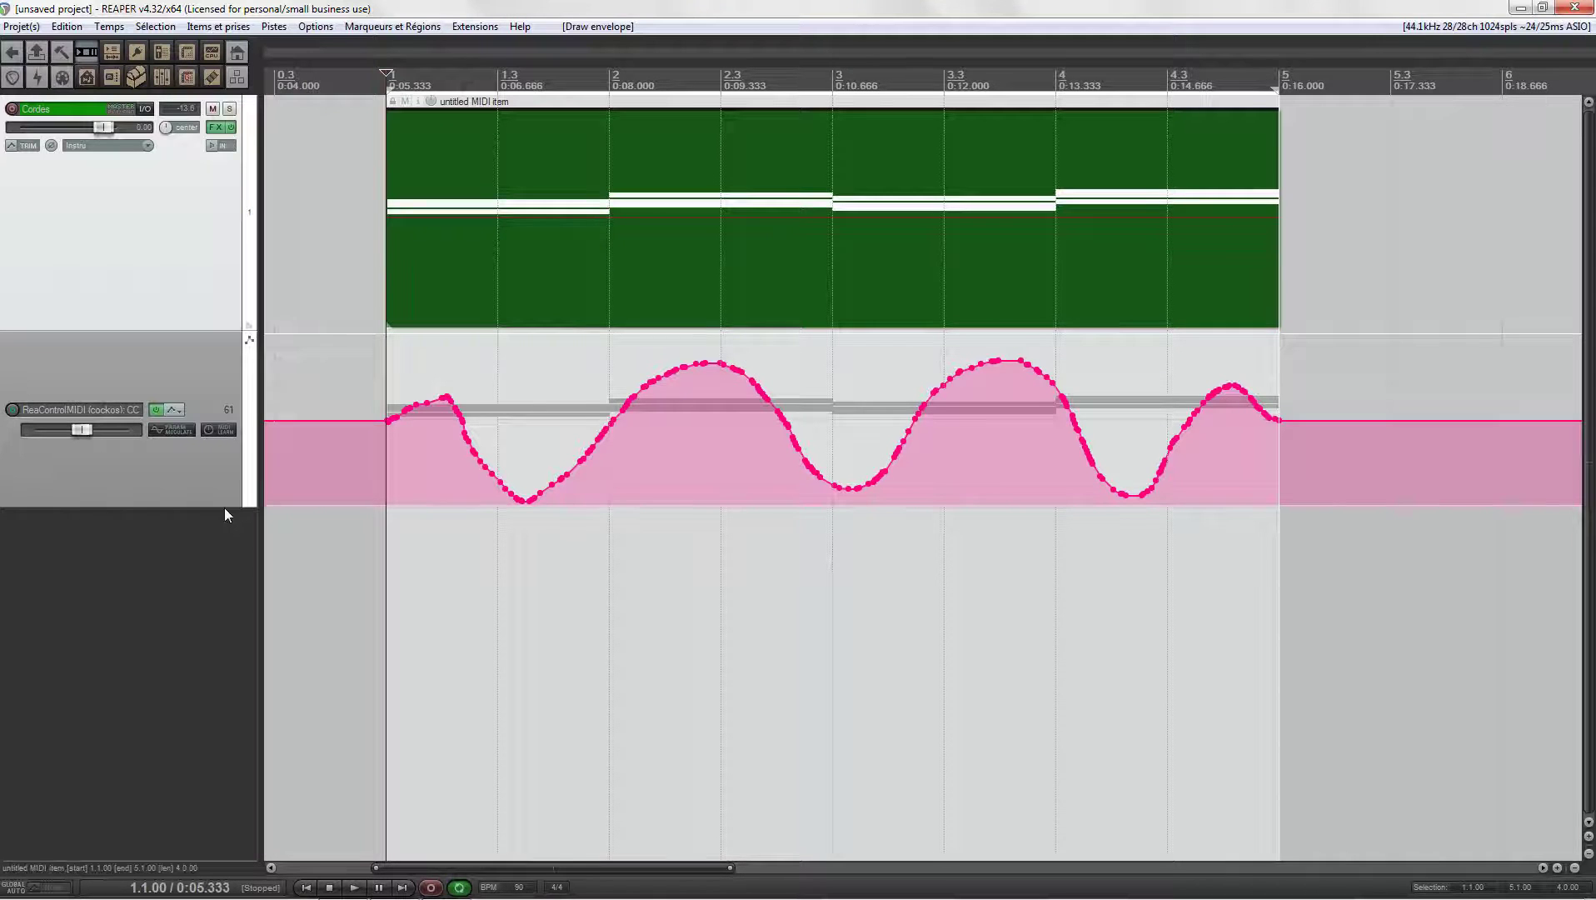
left_click_drag(225, 507, 215, 720)
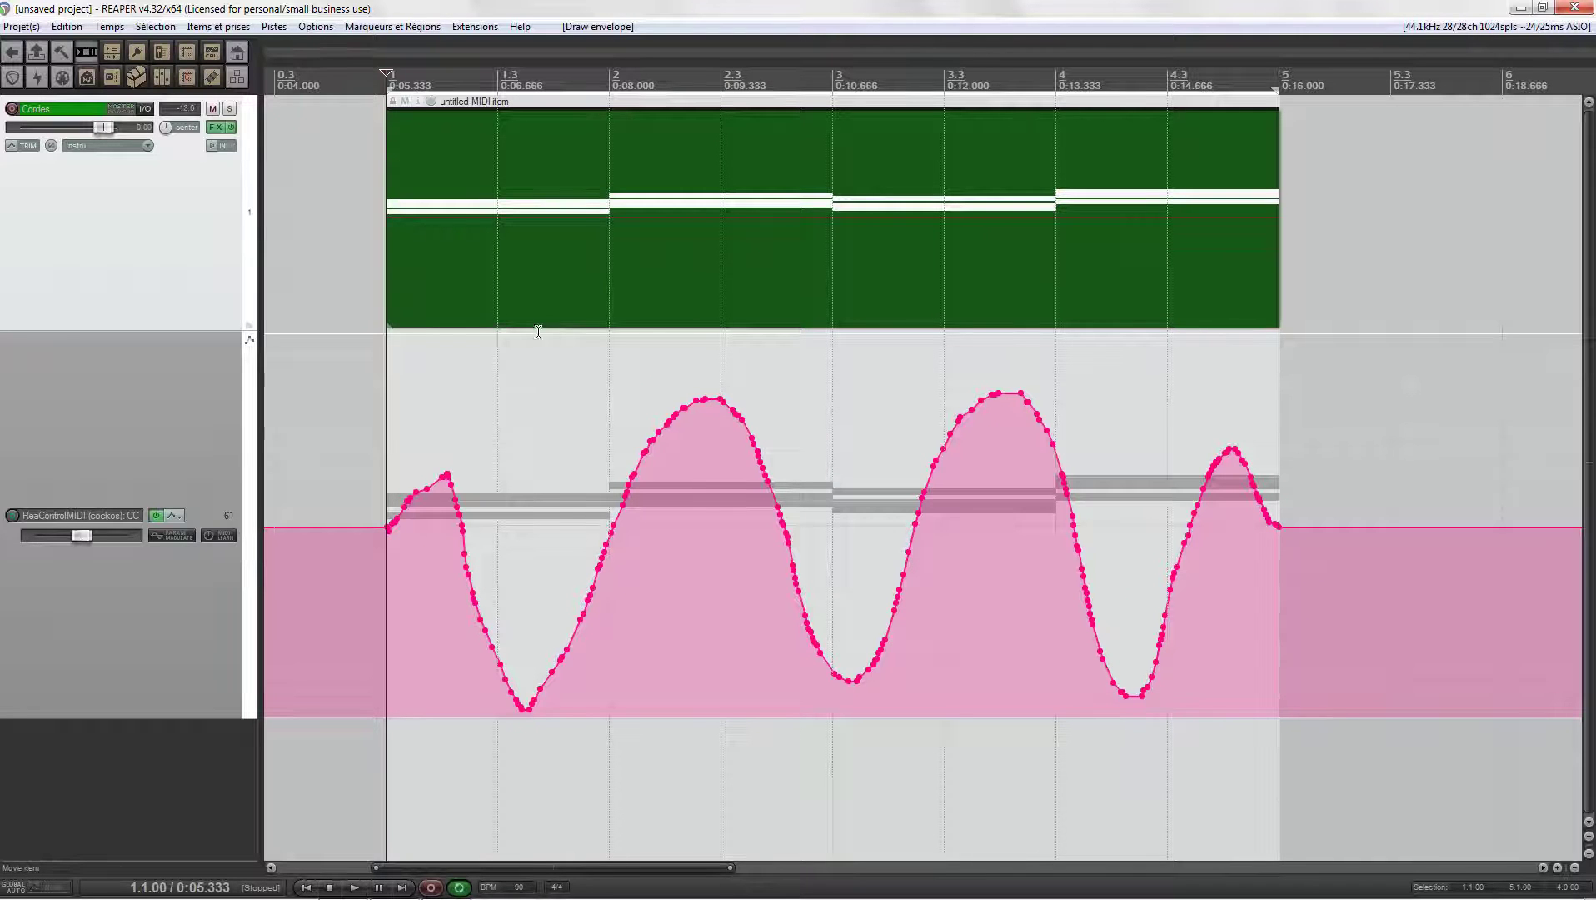
key("space")
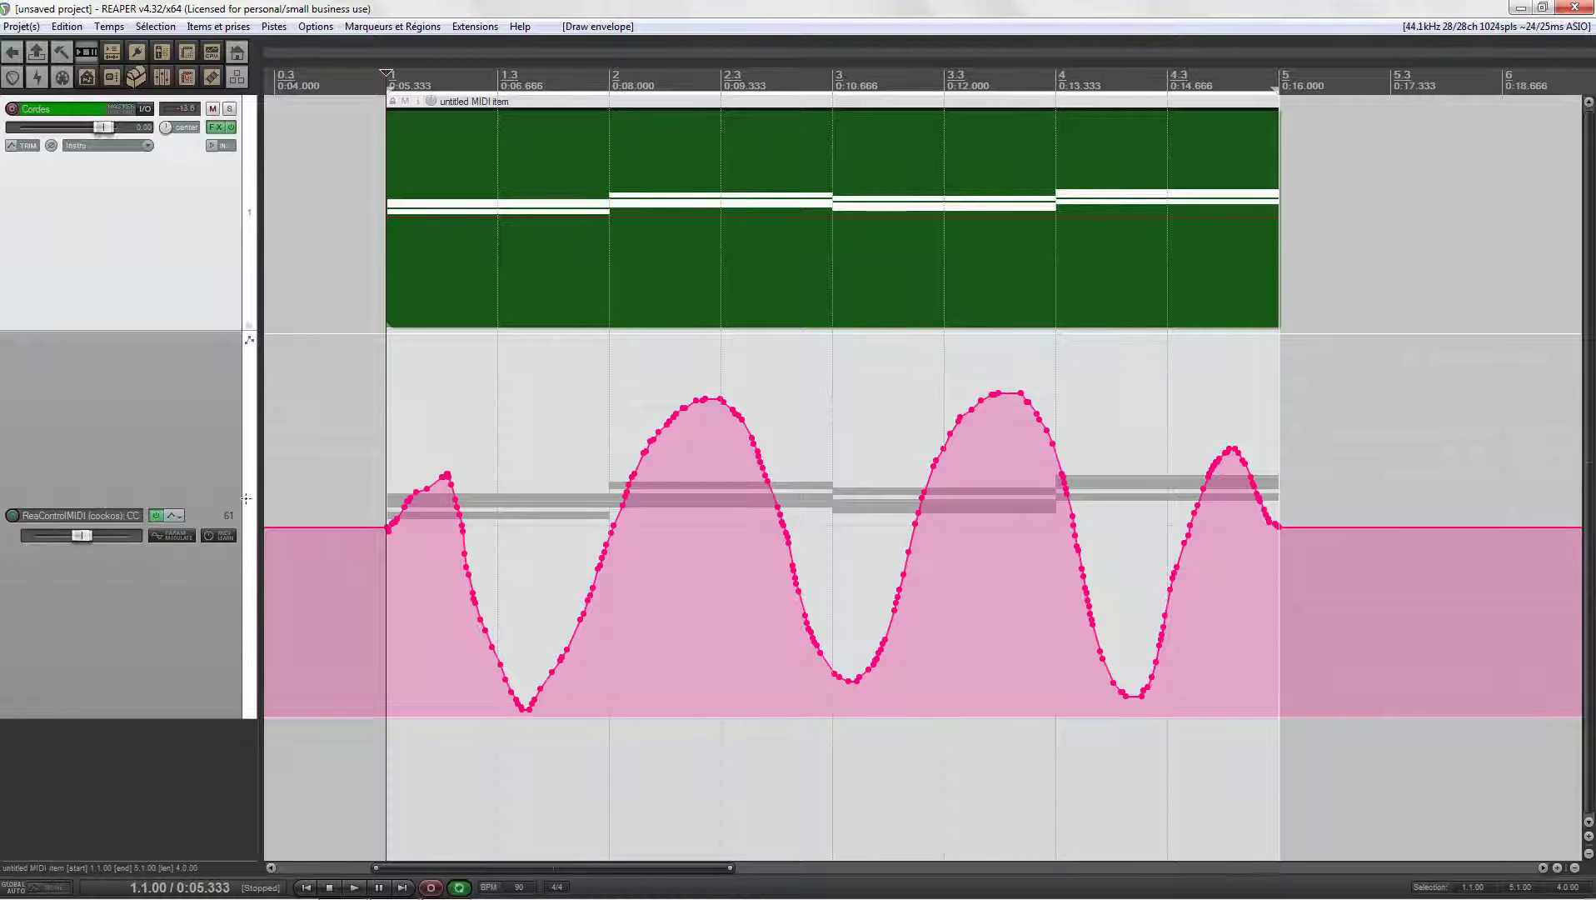
Step: Delete all the drawn points of the CC 11 expression envelope
right_click(210, 562)
key("Escape")
left_click_drag(364, 377, 1311, 747)
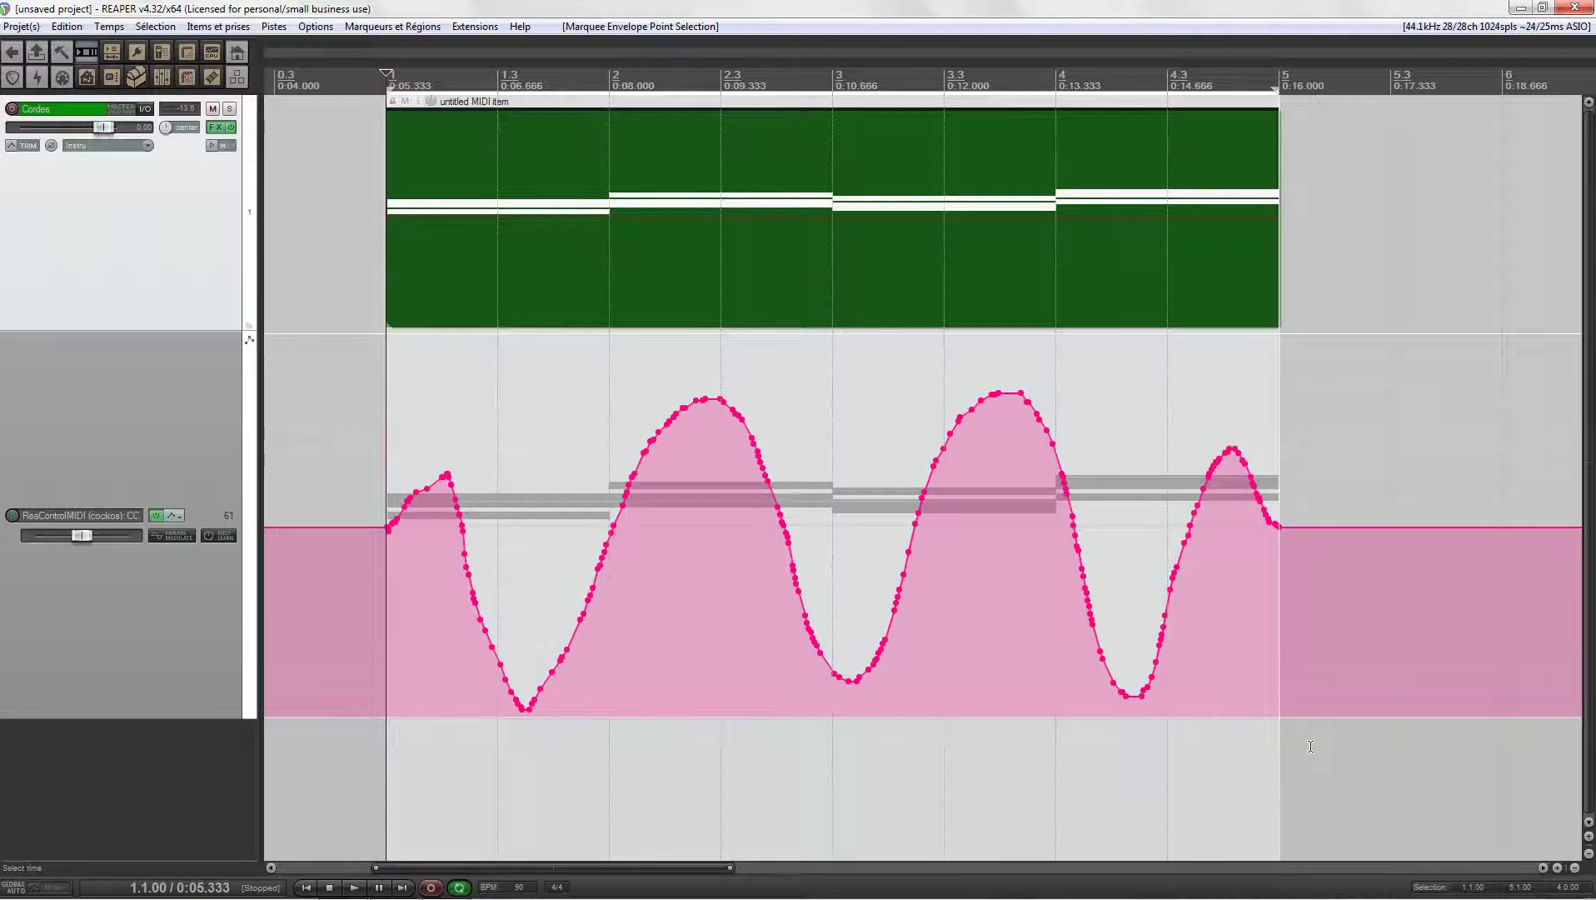
key("Delete")
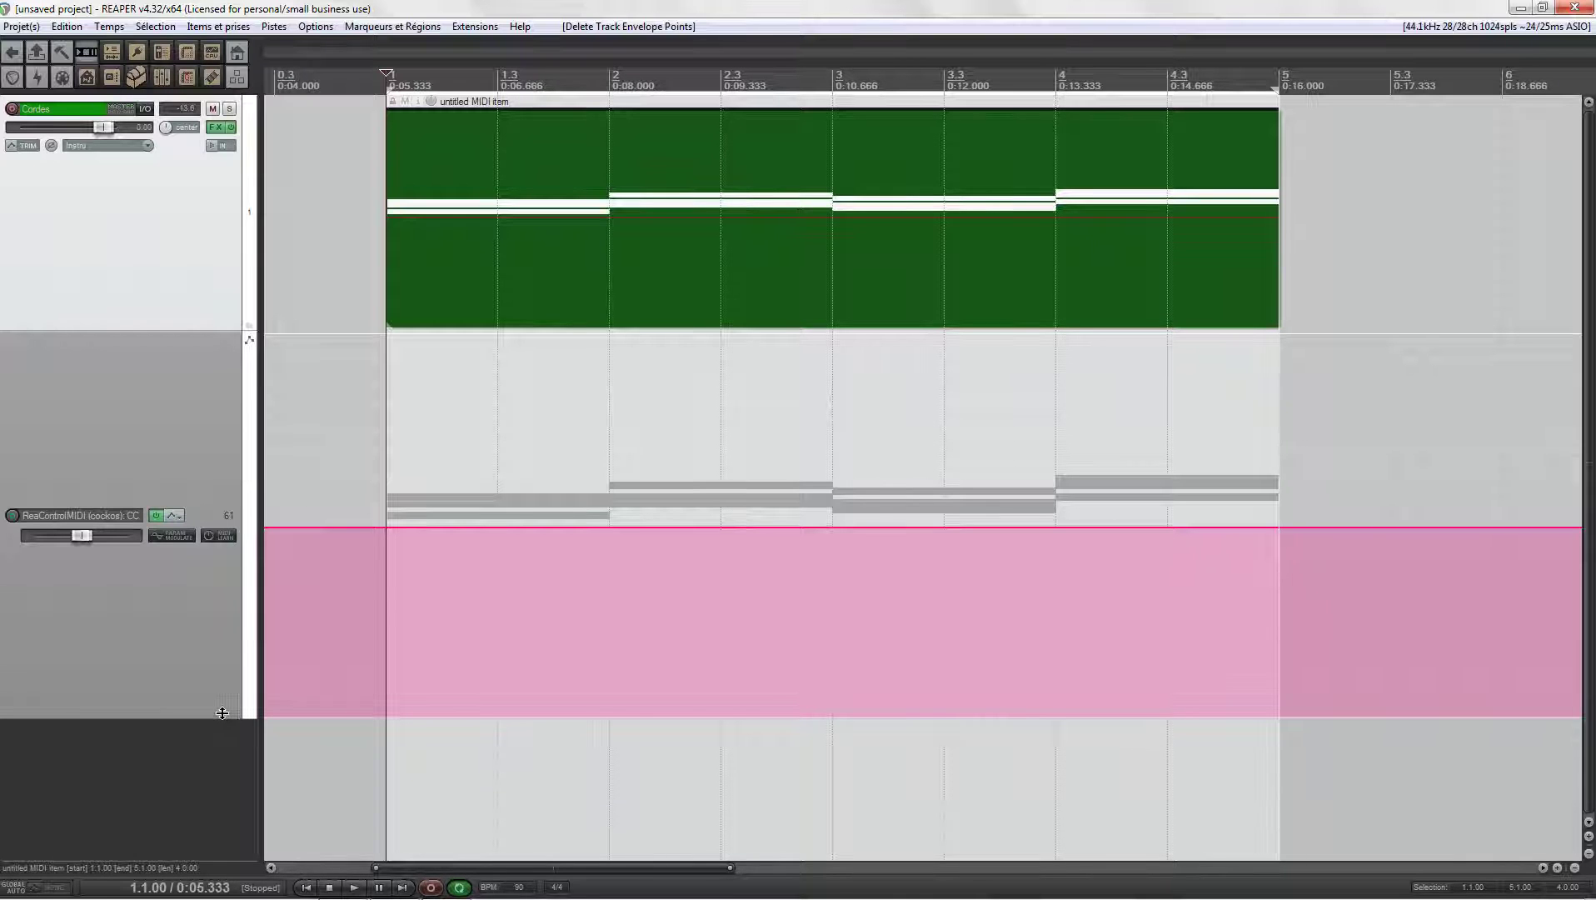
Step: Reduce the height of the CC 11 envelope lane and open the envelope toolbar just below it
left_click_drag(223, 721, 224, 653)
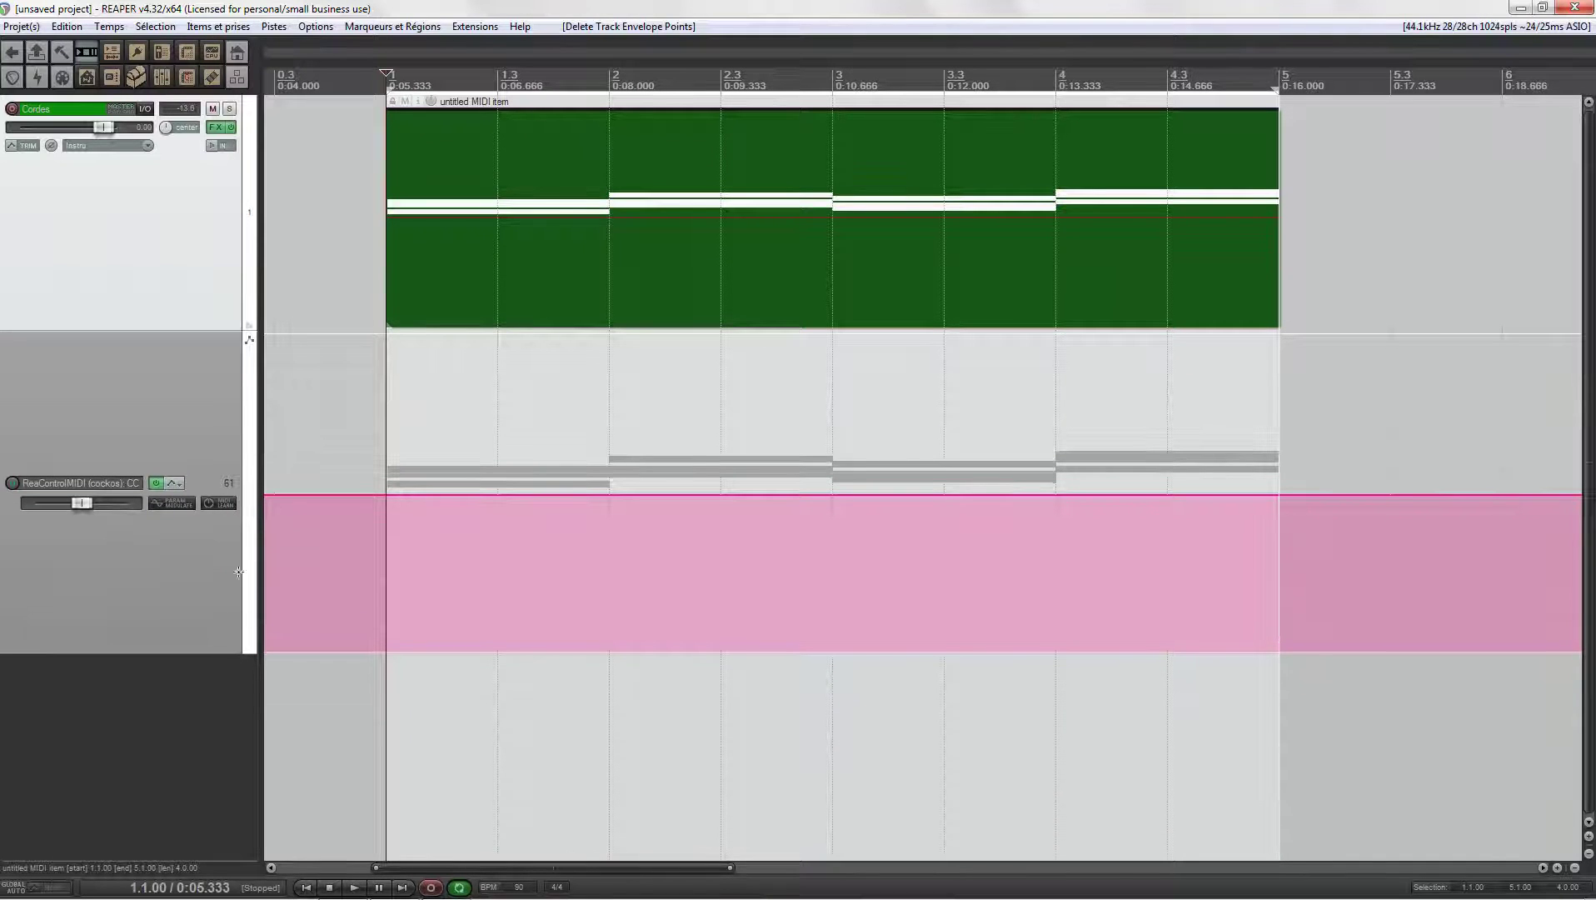
left_click(325, 504)
right_click(326, 501)
left_click_drag(356, 535, 337, 697)
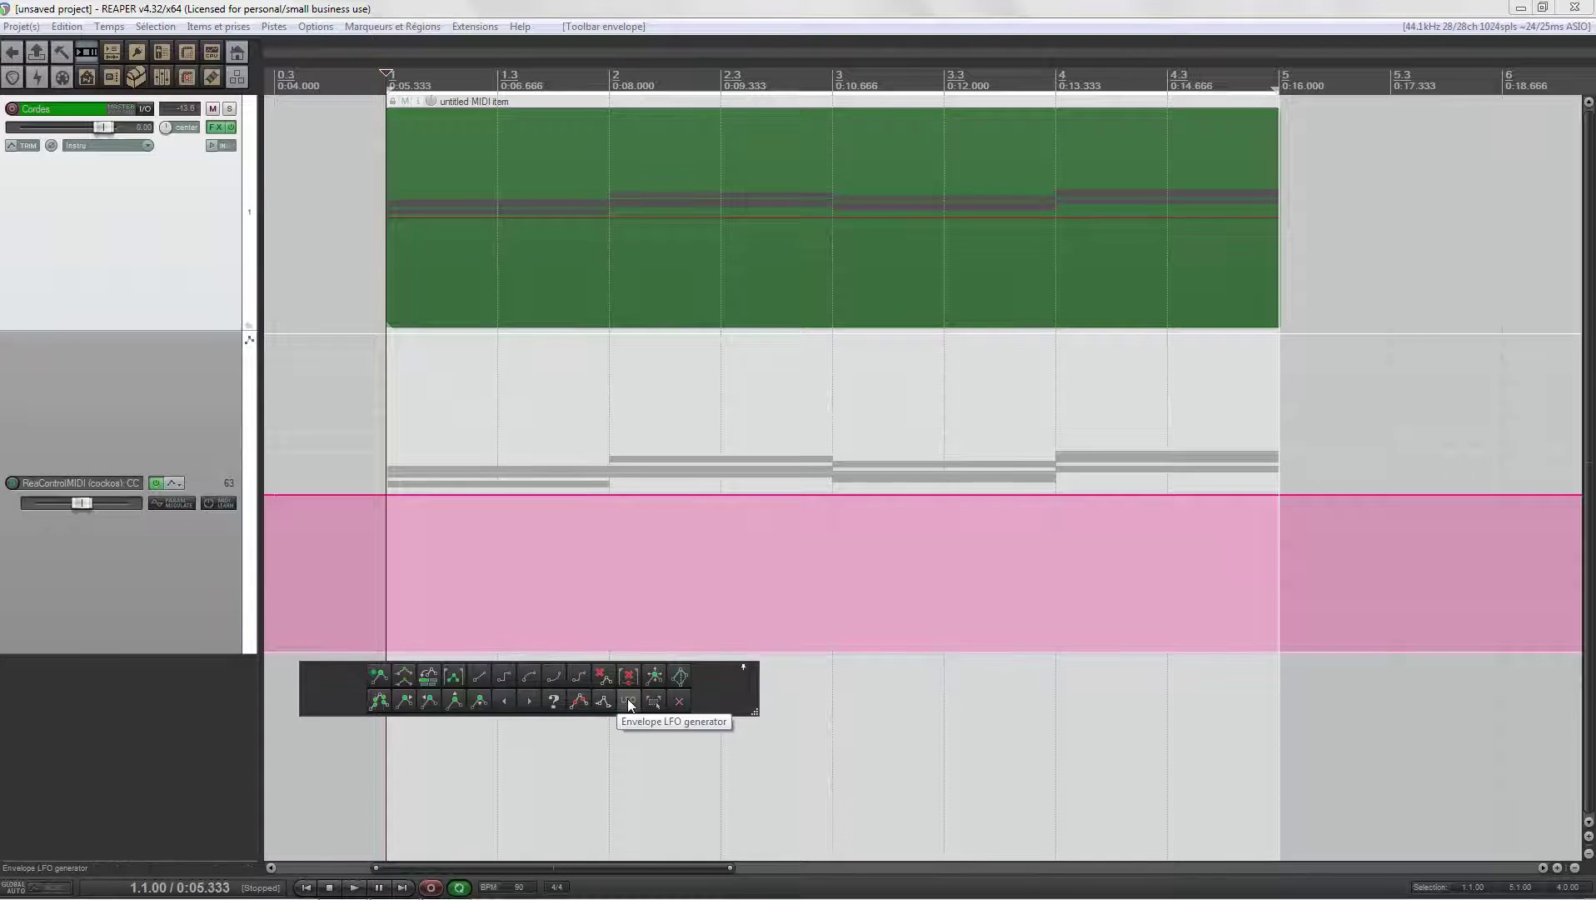
Step: Filter the action list for "lfo", run SWS/PADRE: Envelope LFO generator, and close the list
left_click(311, 27)
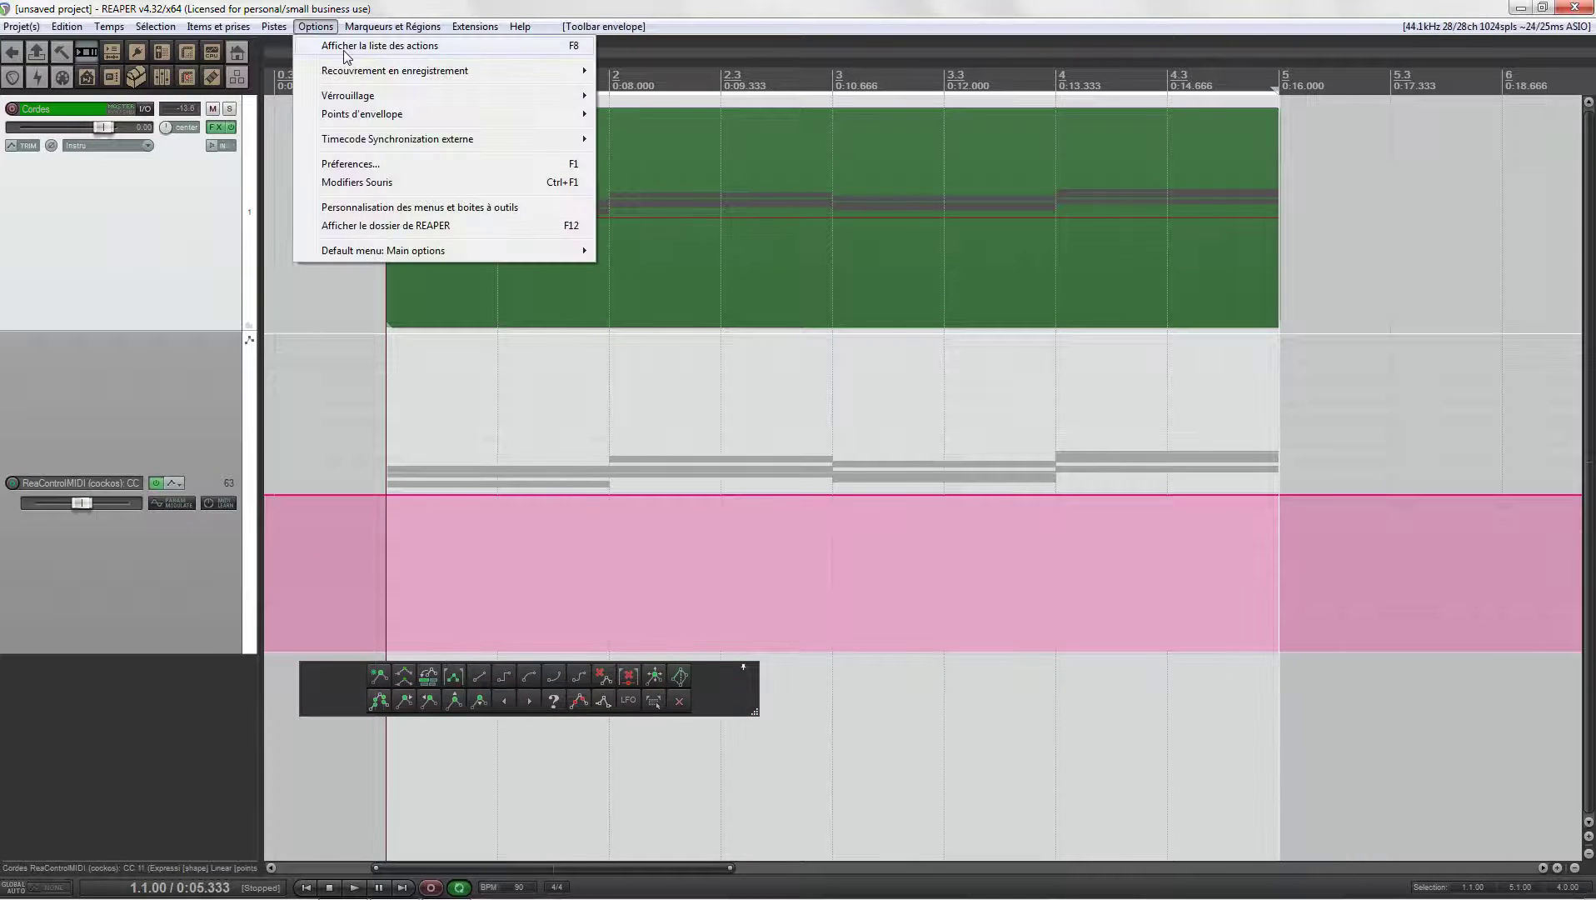
left_click(325, 47)
left_click_drag(450, 201, 911, 109)
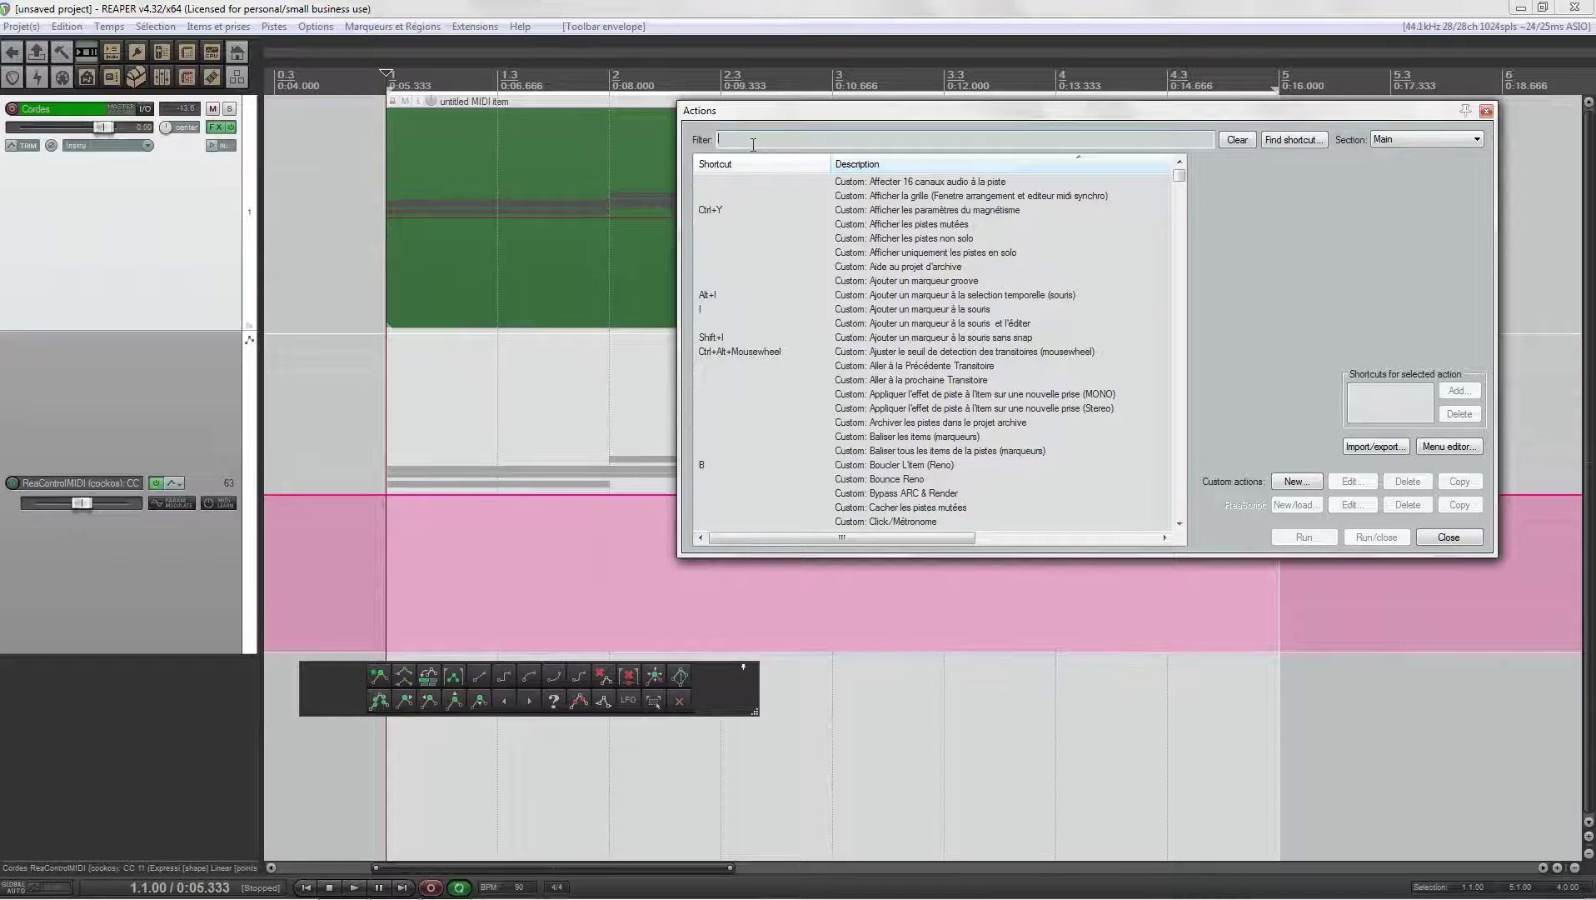
type("lfo")
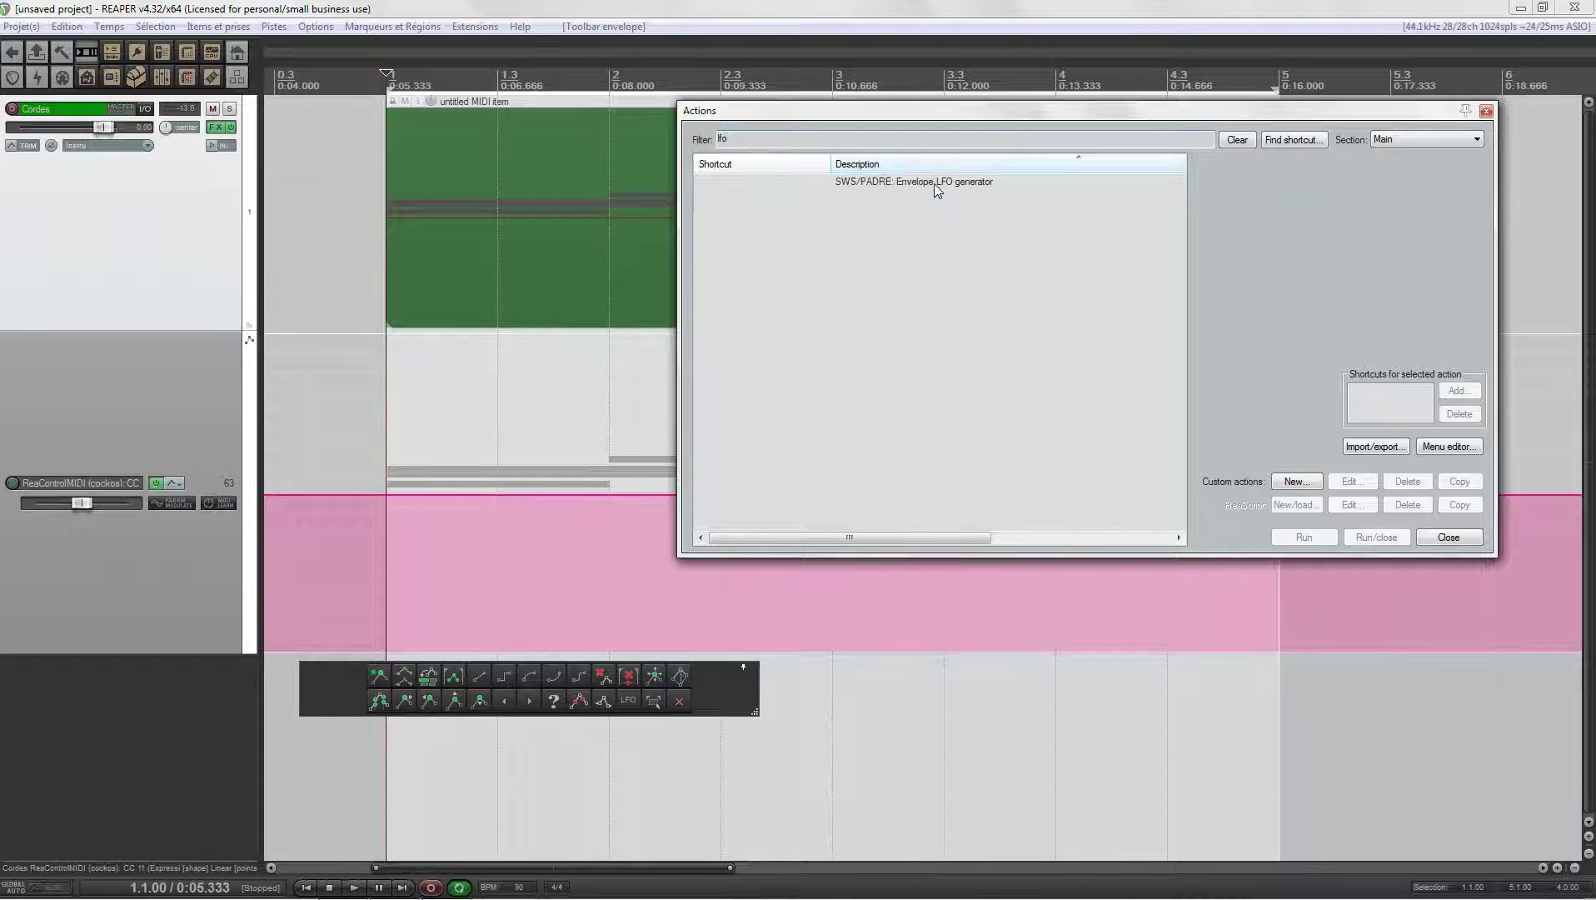
left_click(936, 184)
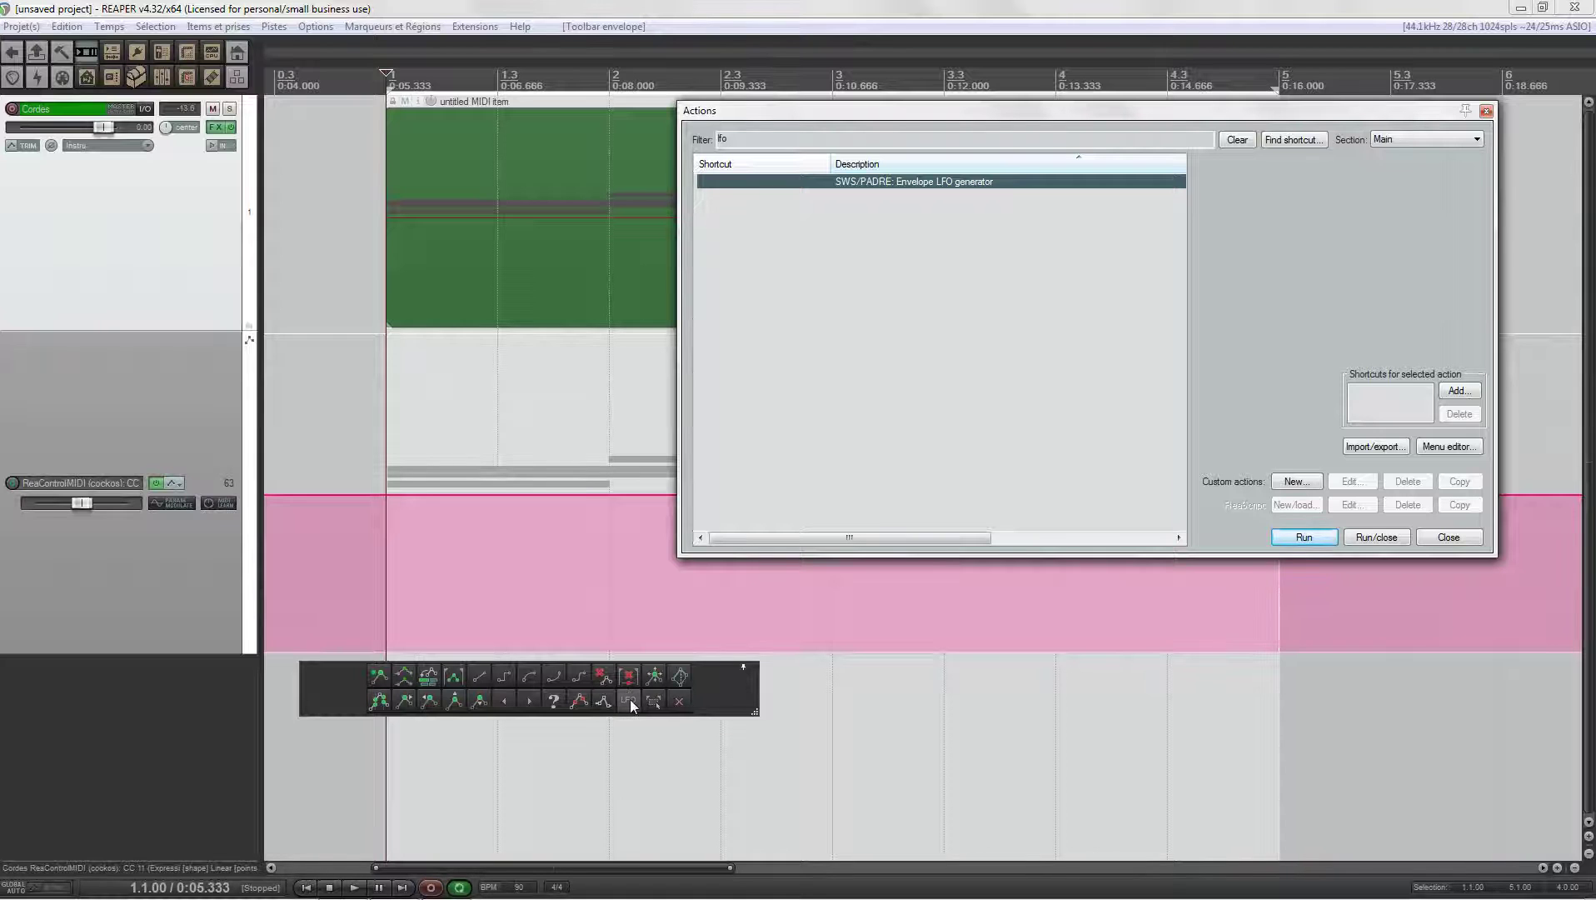
left_click(1302, 537)
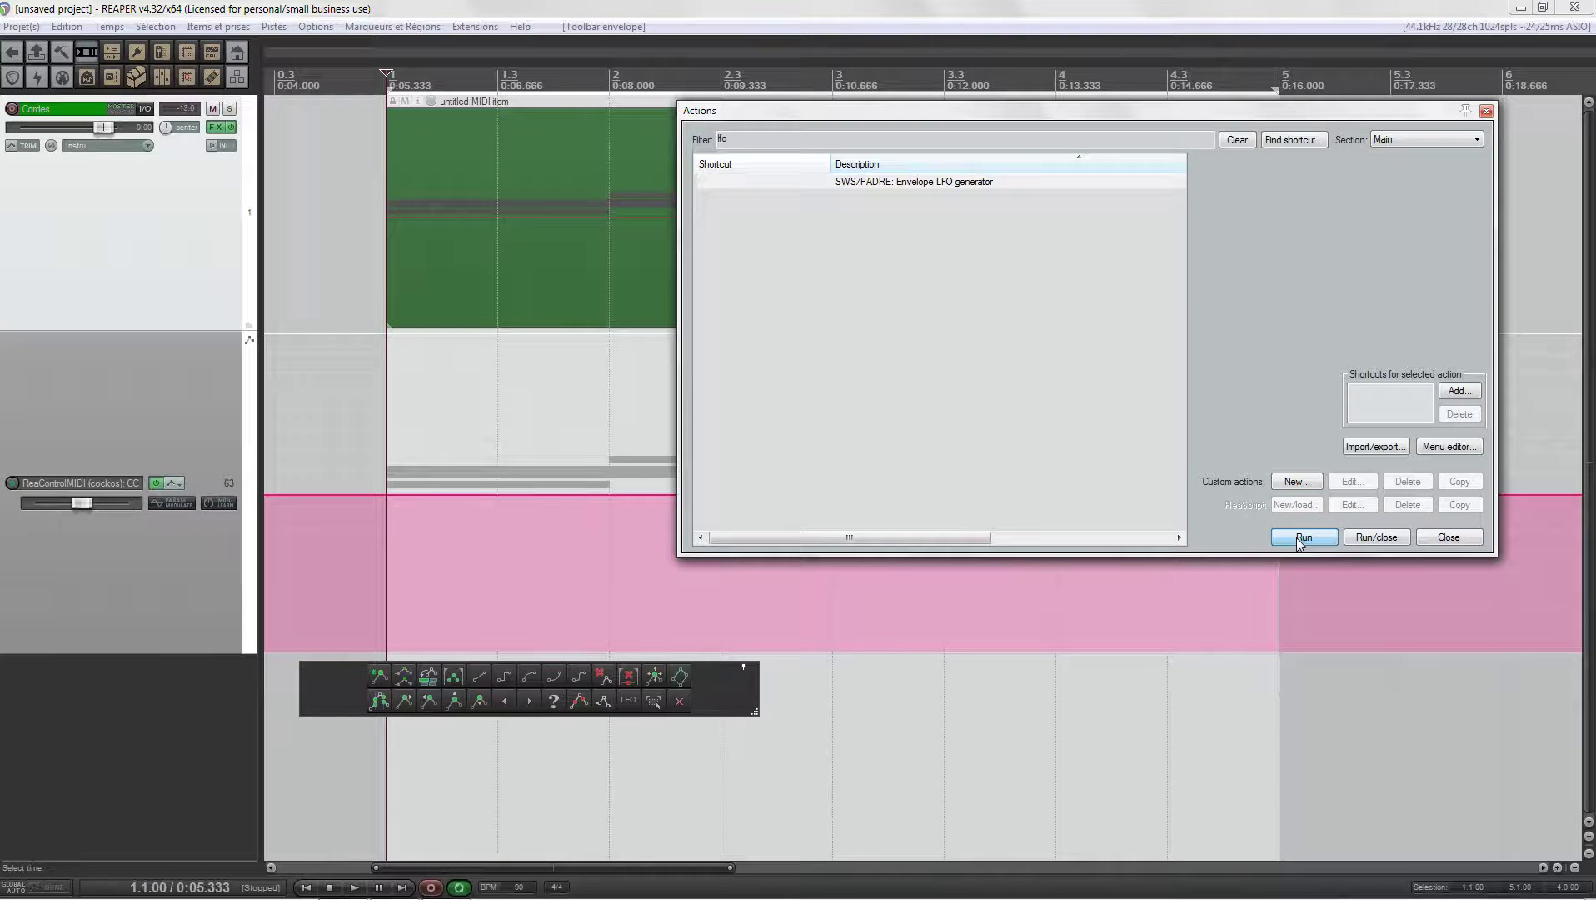
left_click(1486, 110)
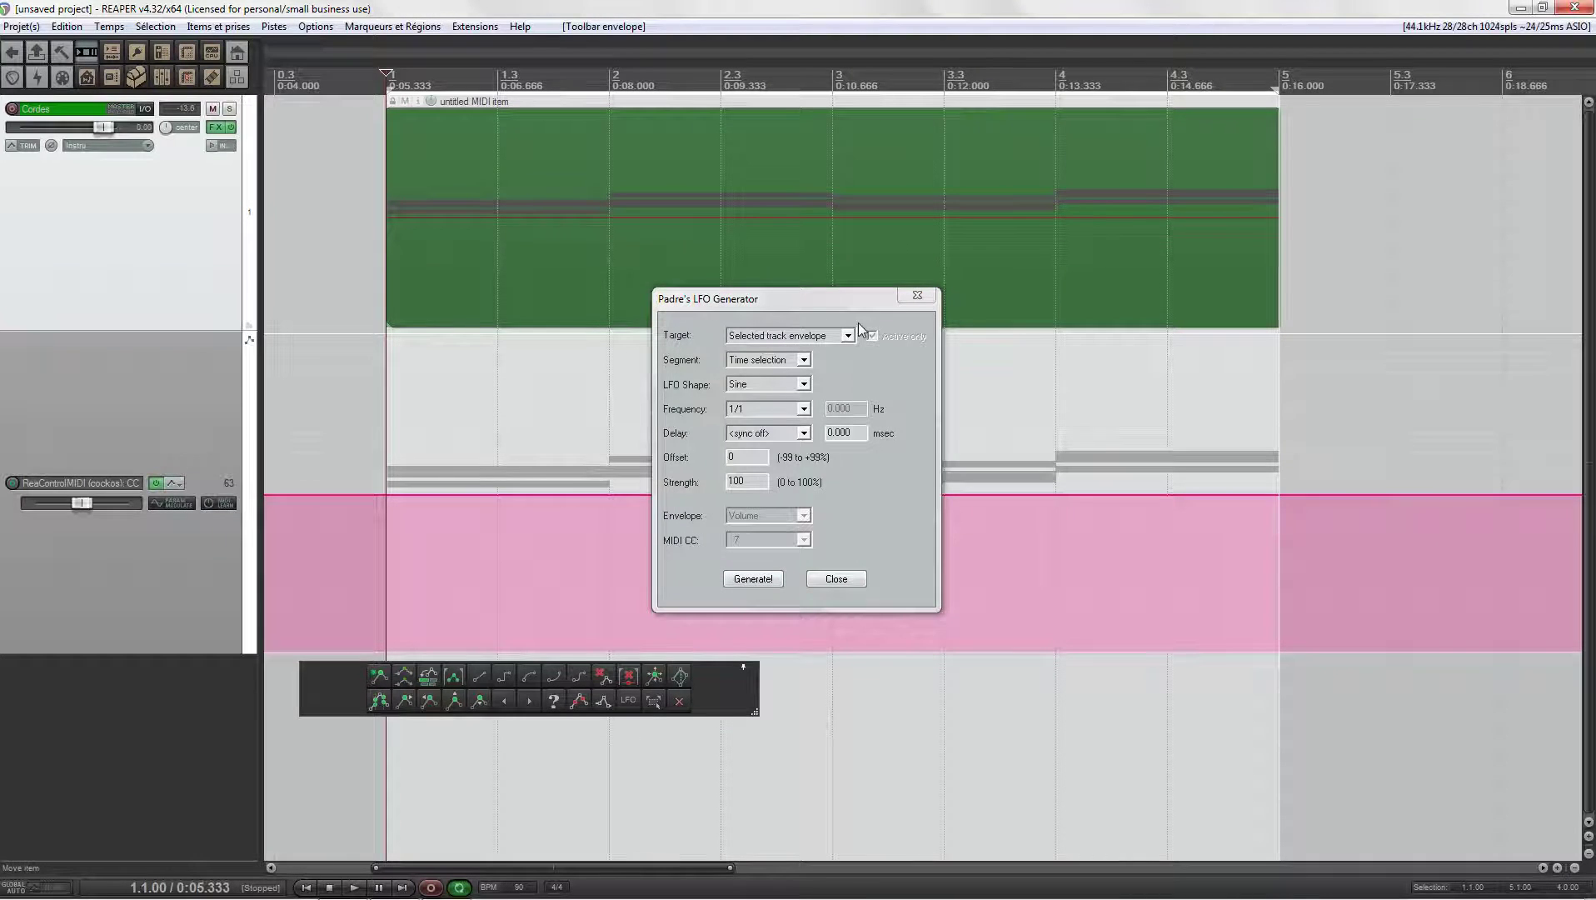
left_click_drag(780, 296, 1064, 161)
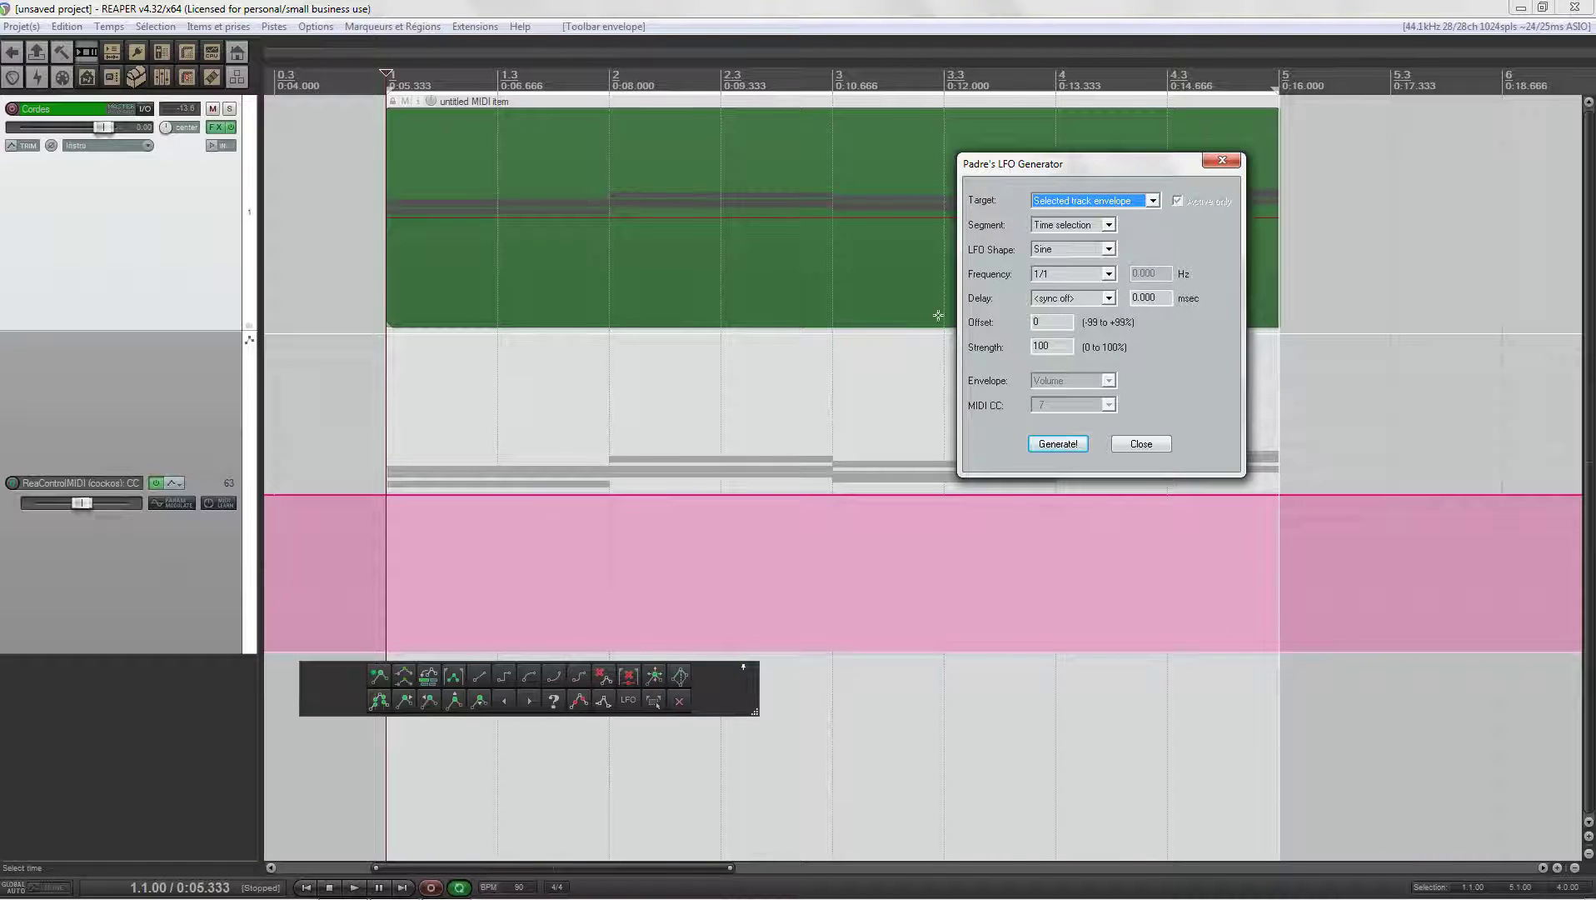
Step: Set the LFO generator to target the selected track envelope over the time selection with a Sine shape
left_click(1153, 201)
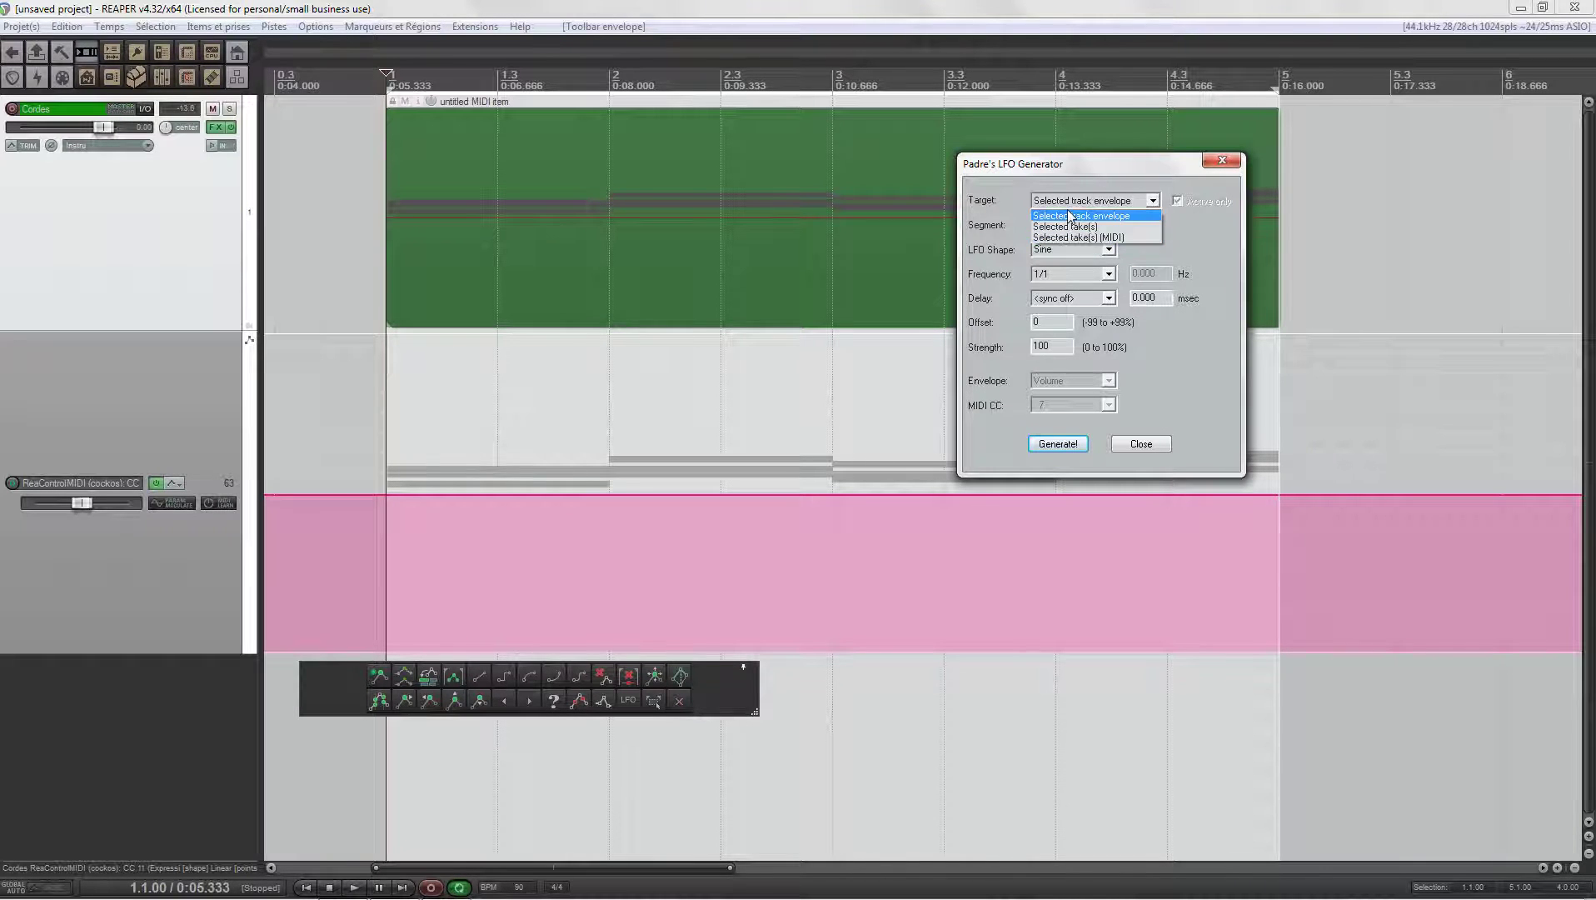
left_click(1078, 216)
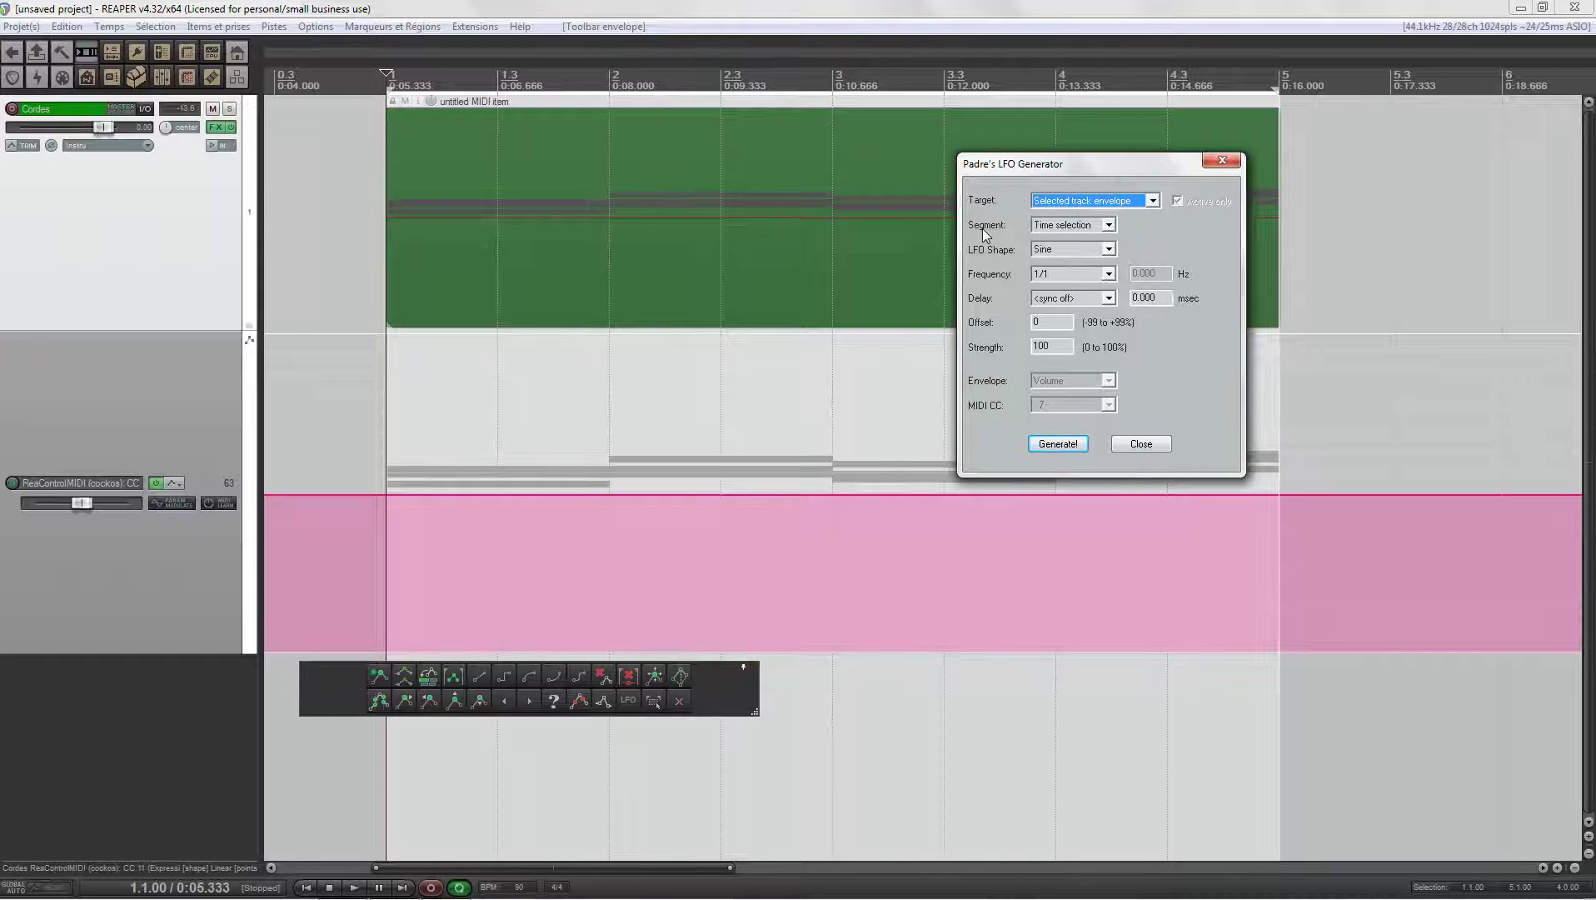
left_click(1109, 225)
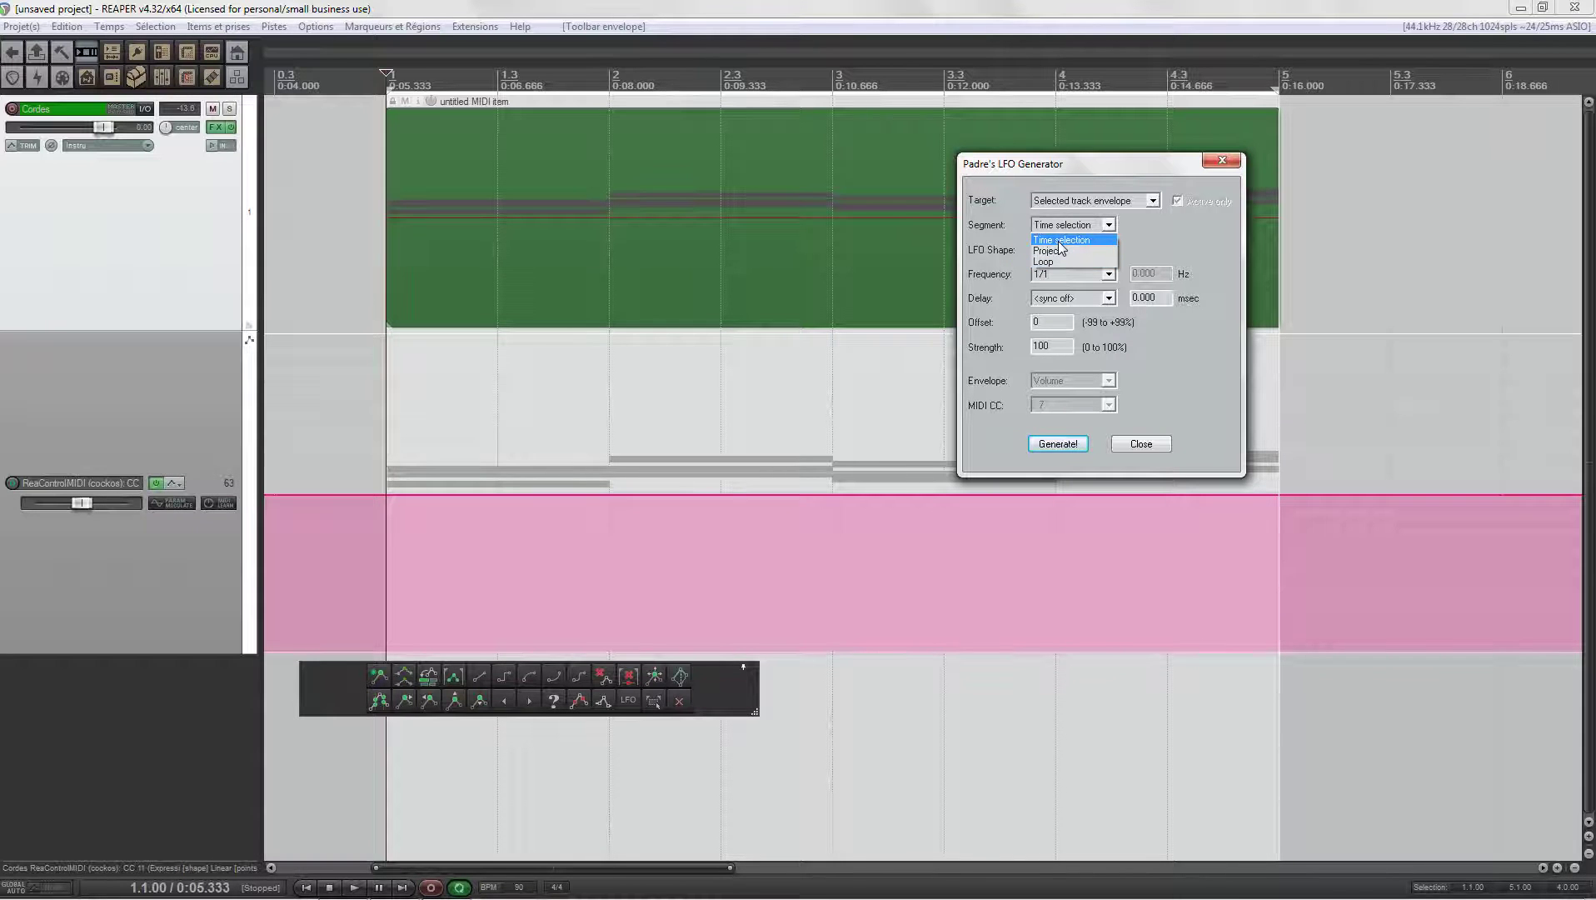
left_click(1060, 241)
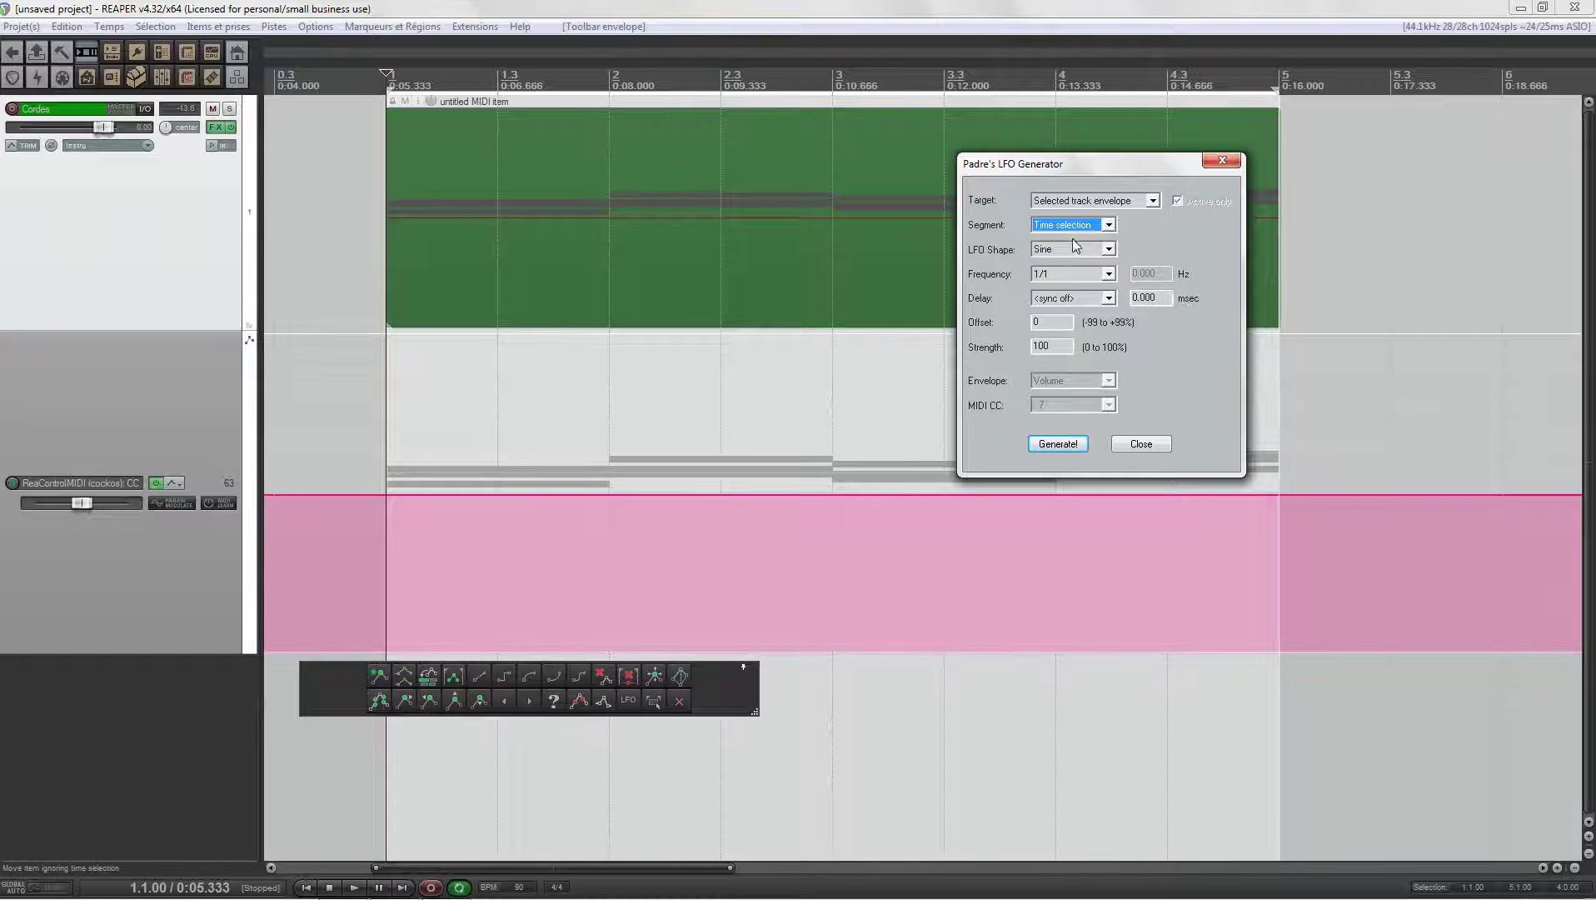
left_click(1109, 250)
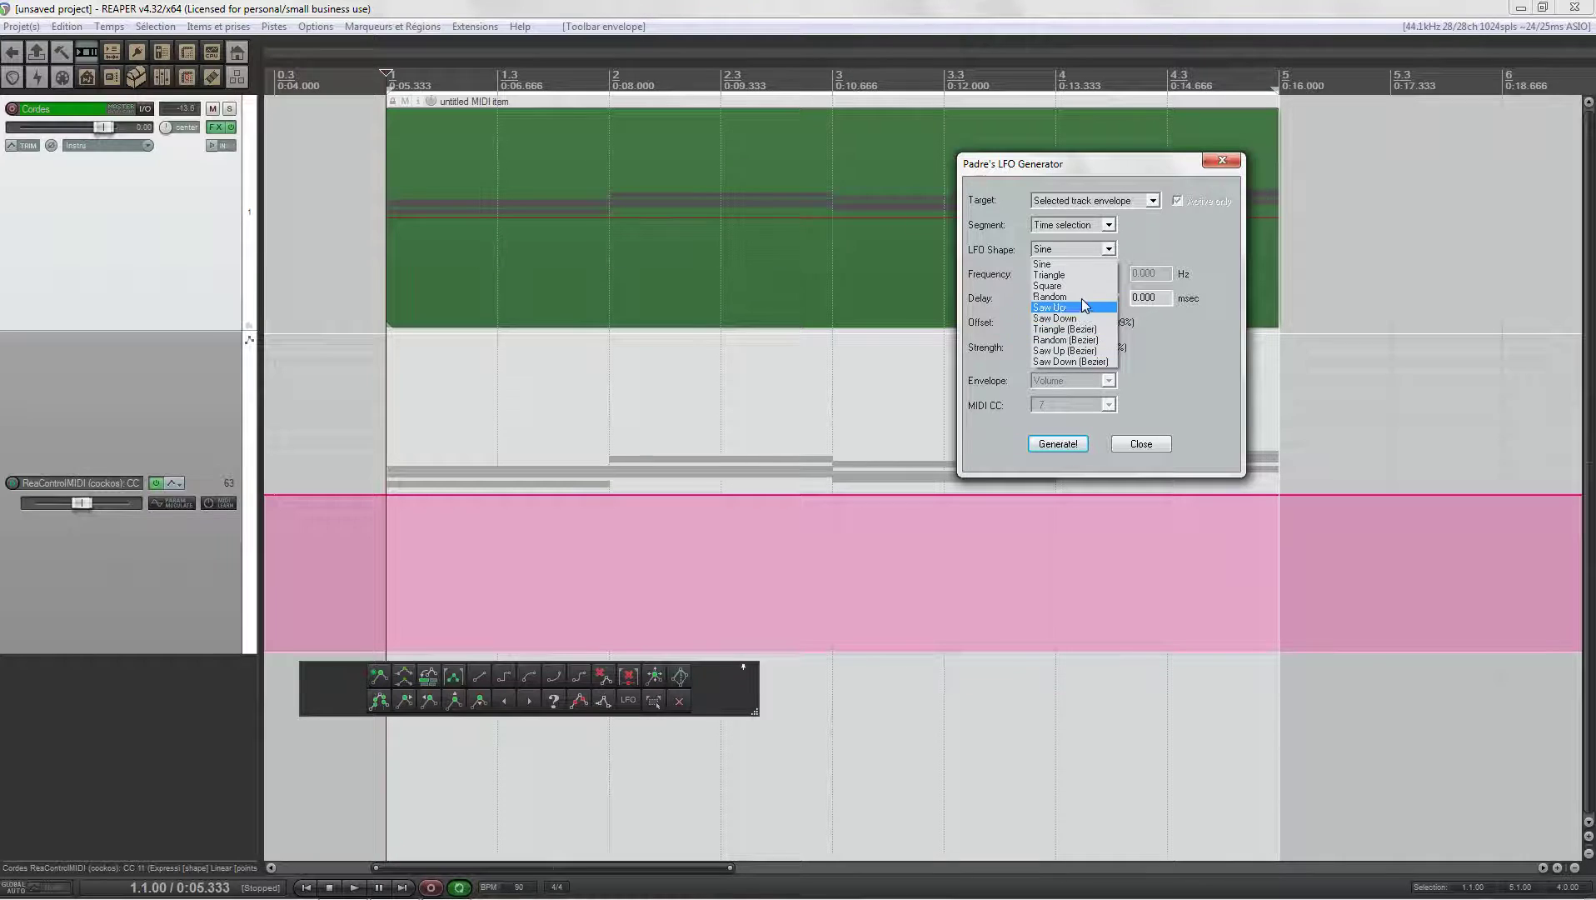
left_click(1067, 265)
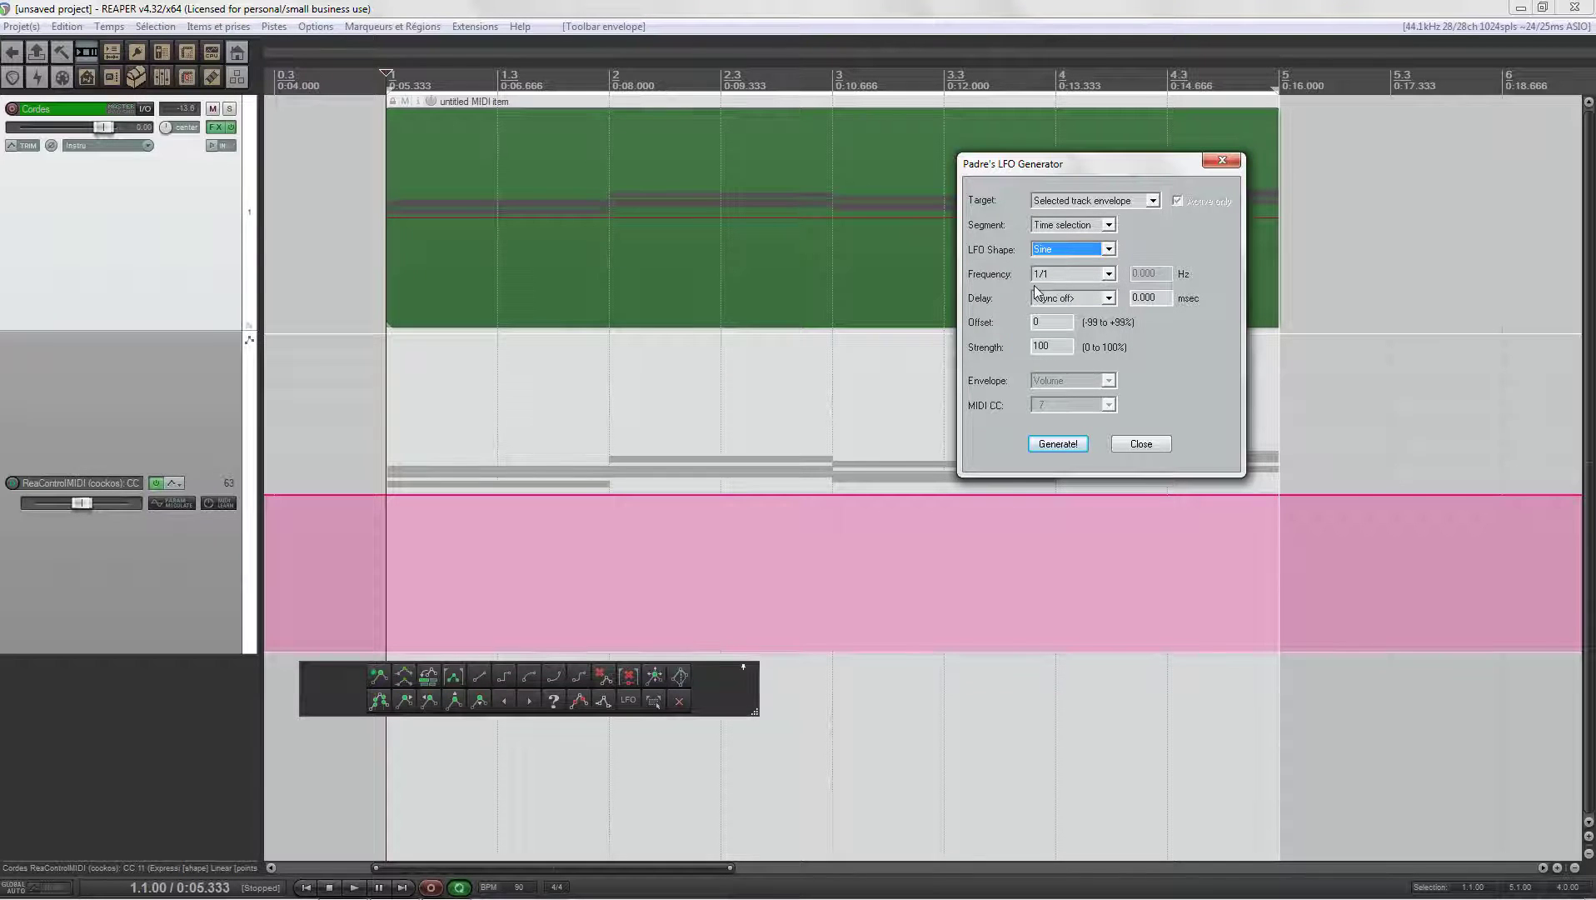
Step: Set the LFO frequency to 1/4 and leave the delay at sync off
left_click(1109, 274)
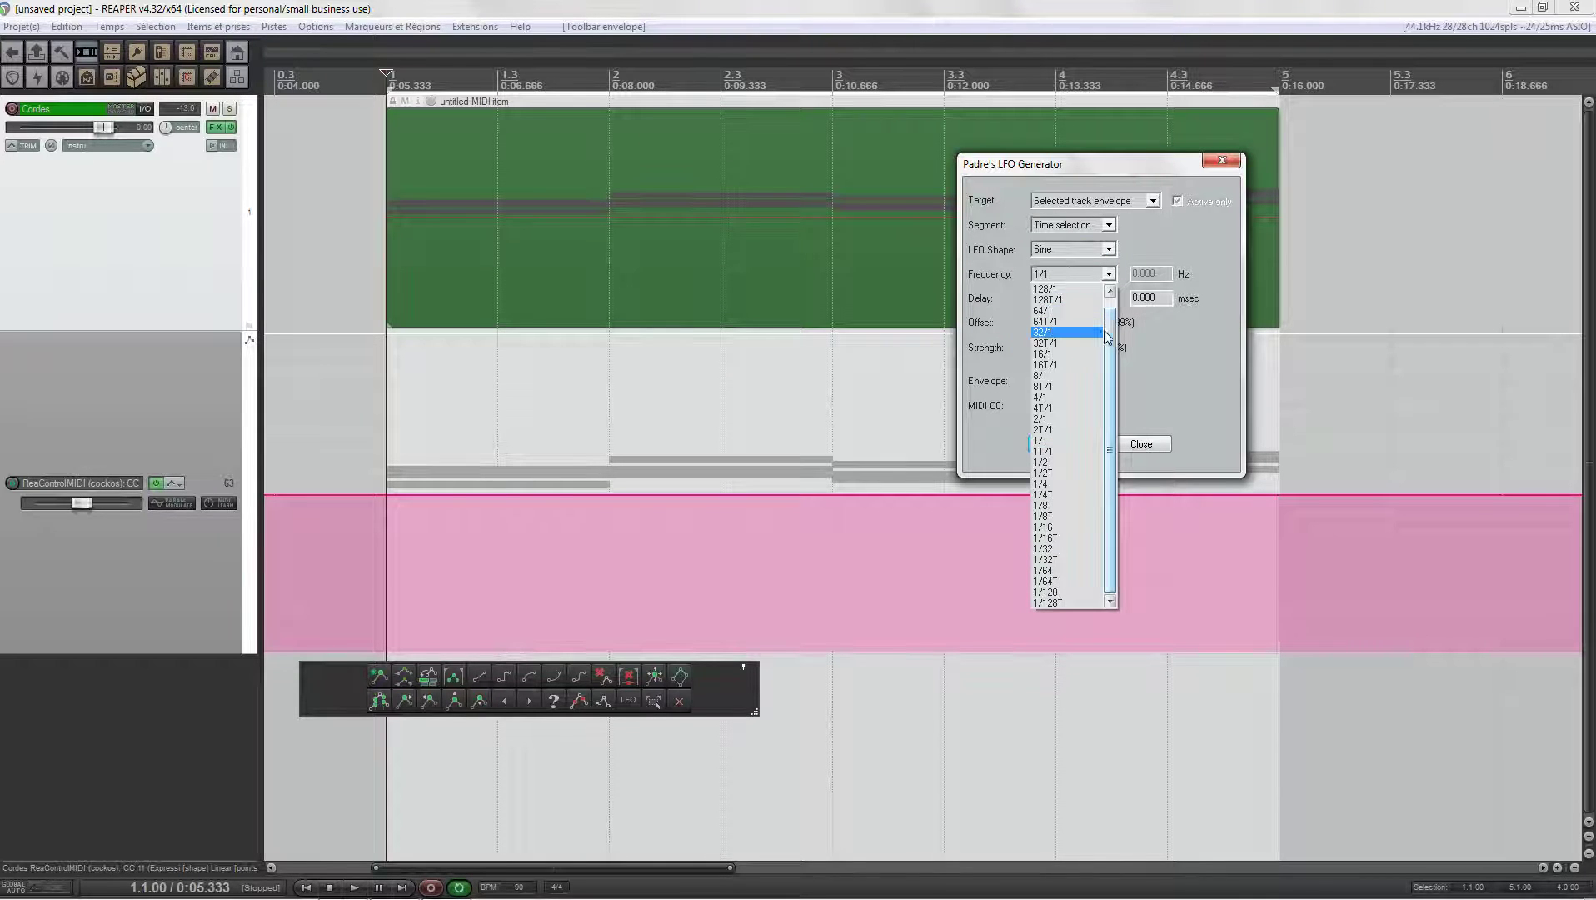
scroll(1107, 323, "up", 1)
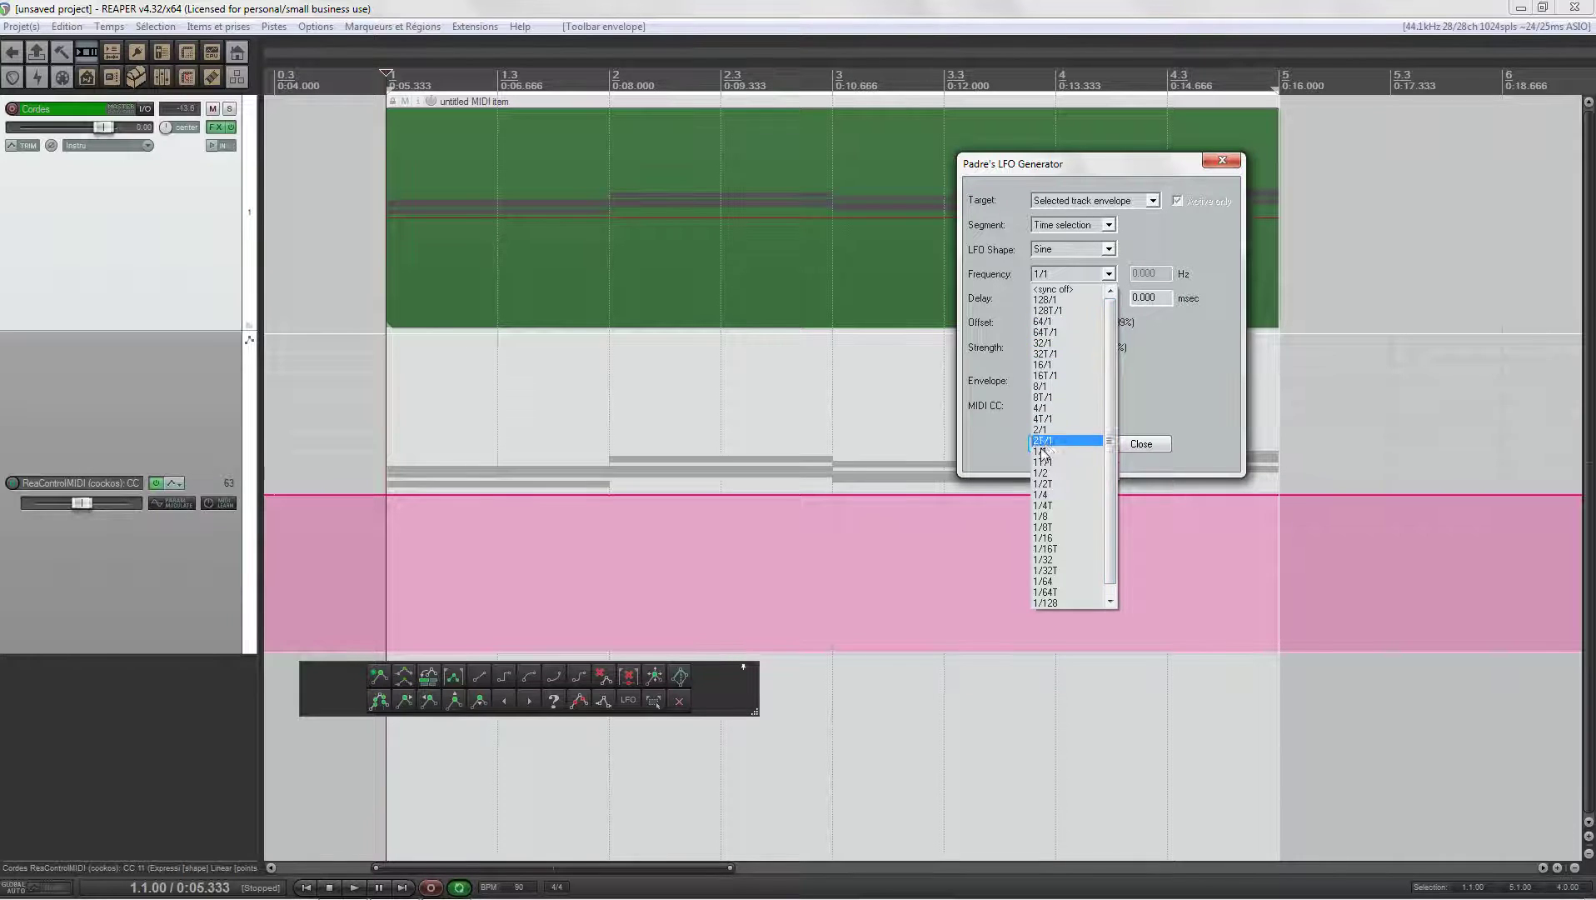
left_click(1043, 495)
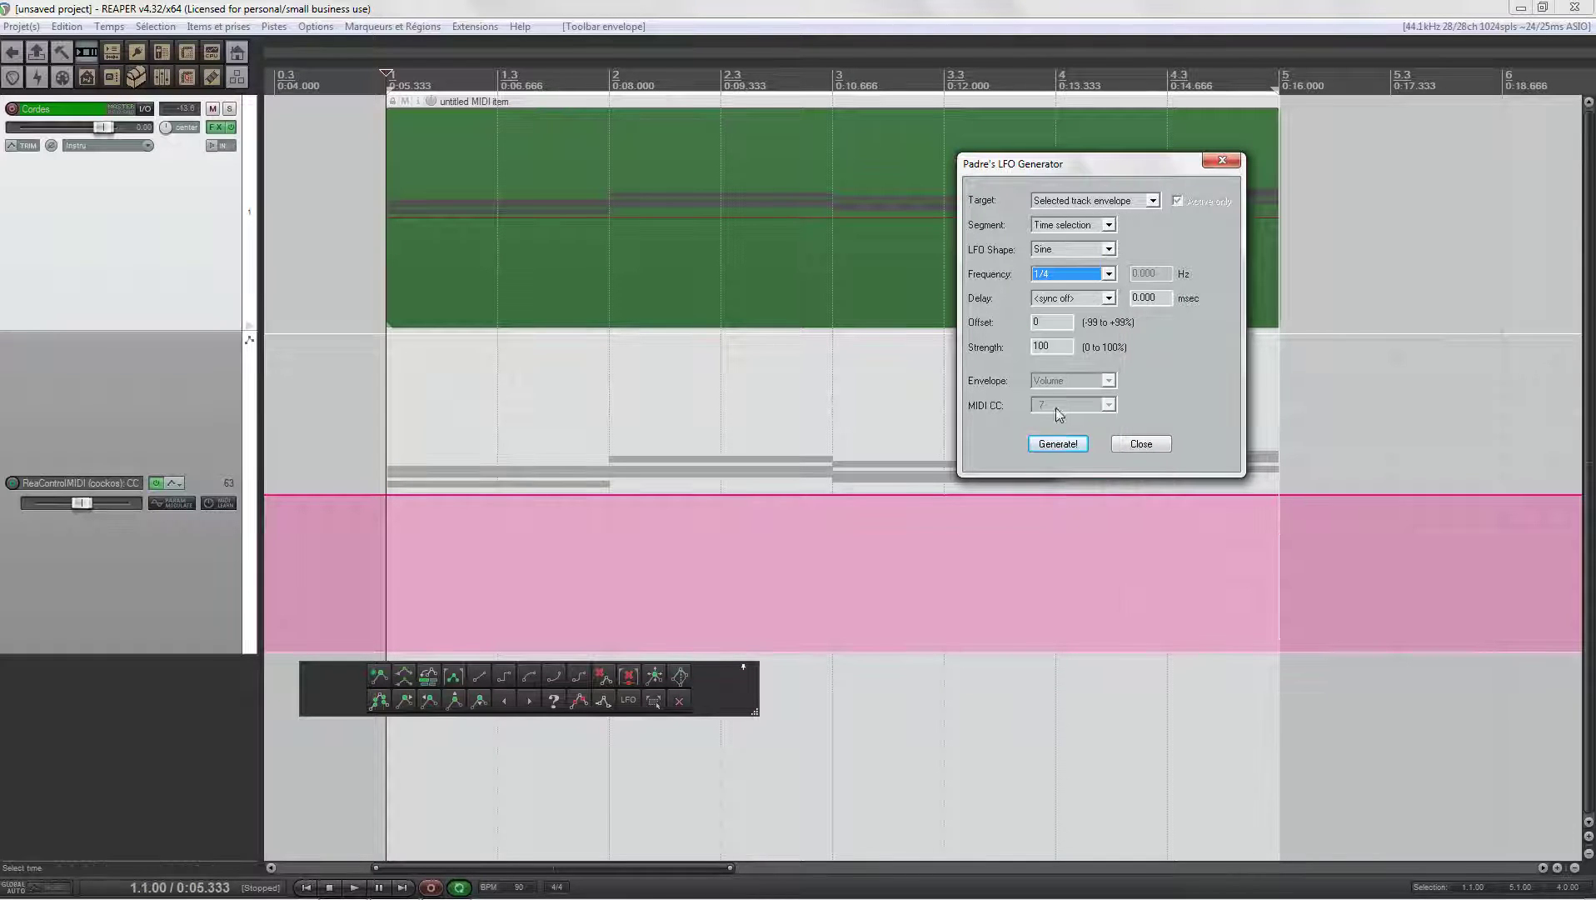
left_click(1108, 298)
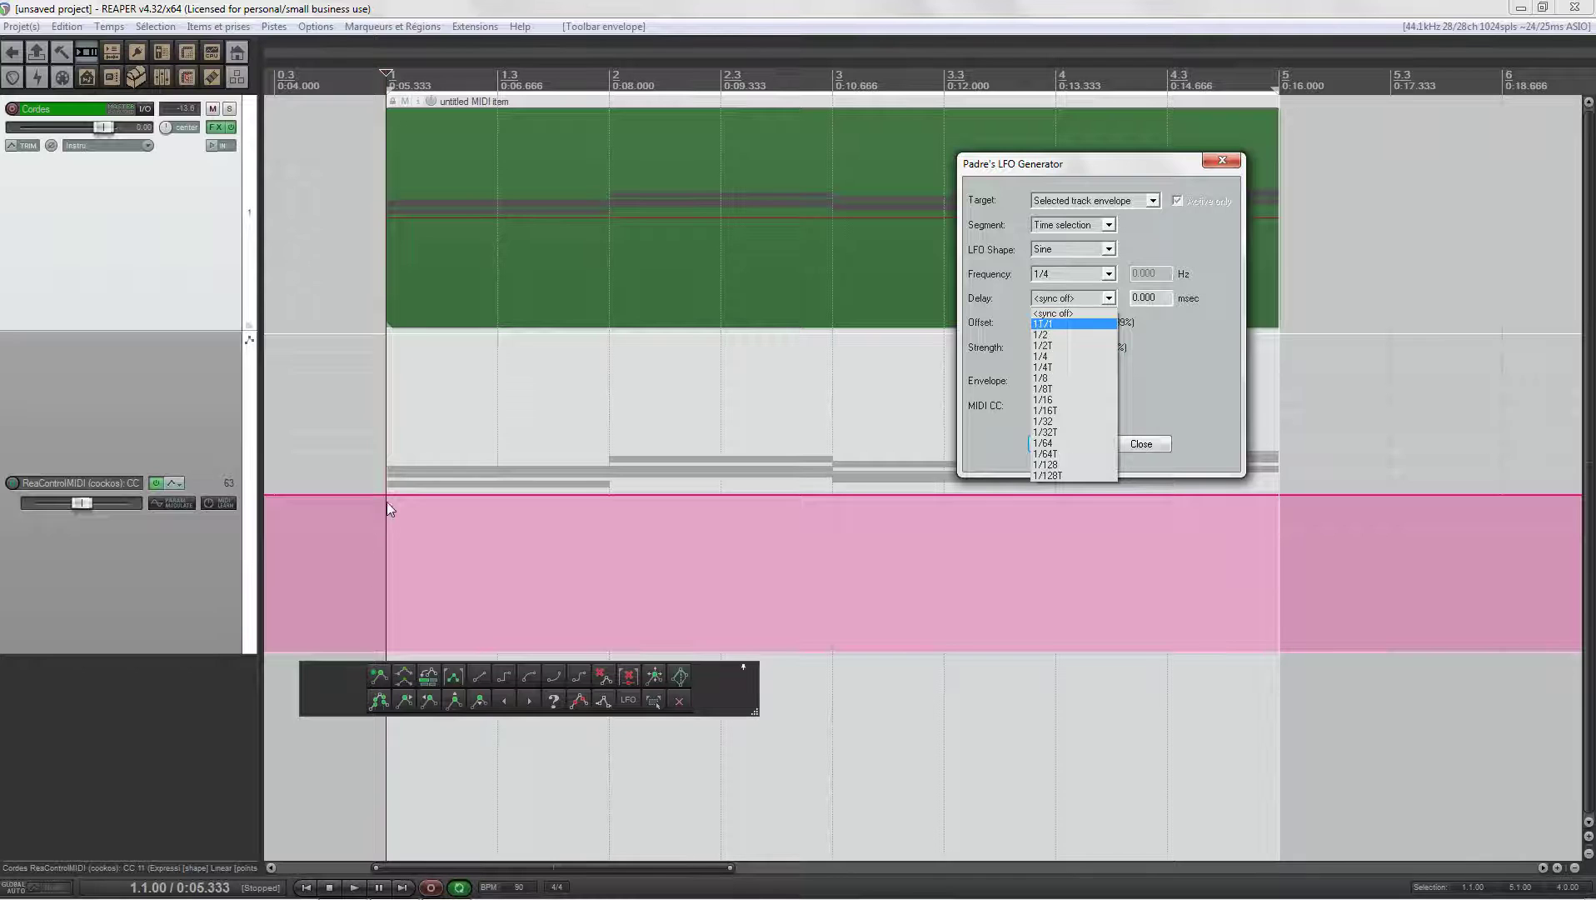
left_click(1054, 313)
key("Tab")
key("Tab")
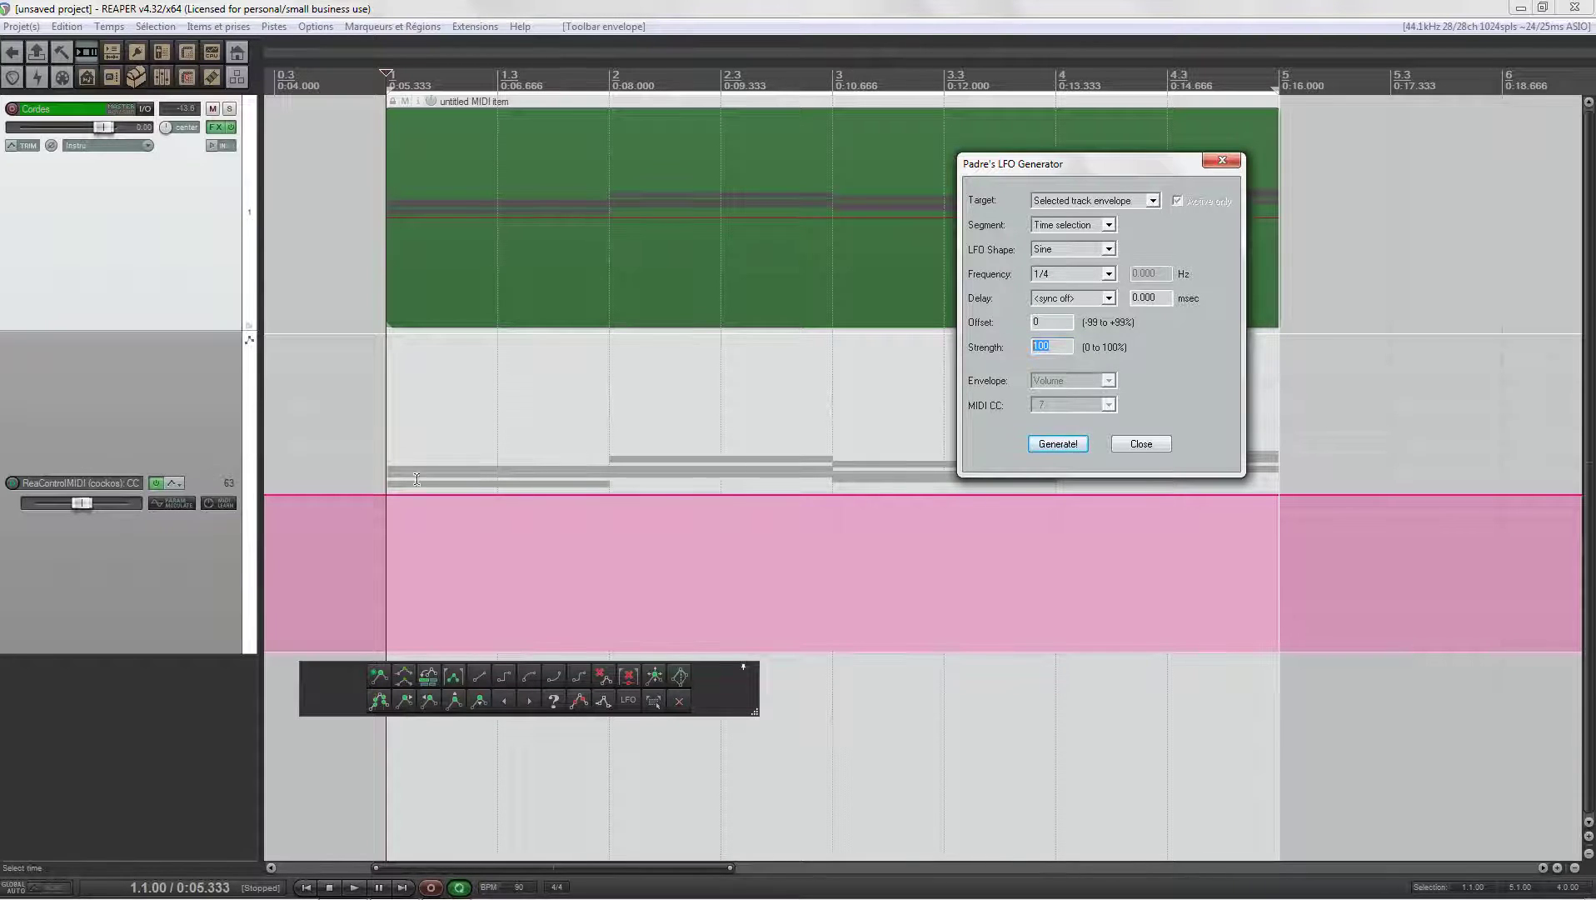
Step: Generate the LFO curve on the CC 11 envelope, play it back briefly and close the generator
left_click(500, 513)
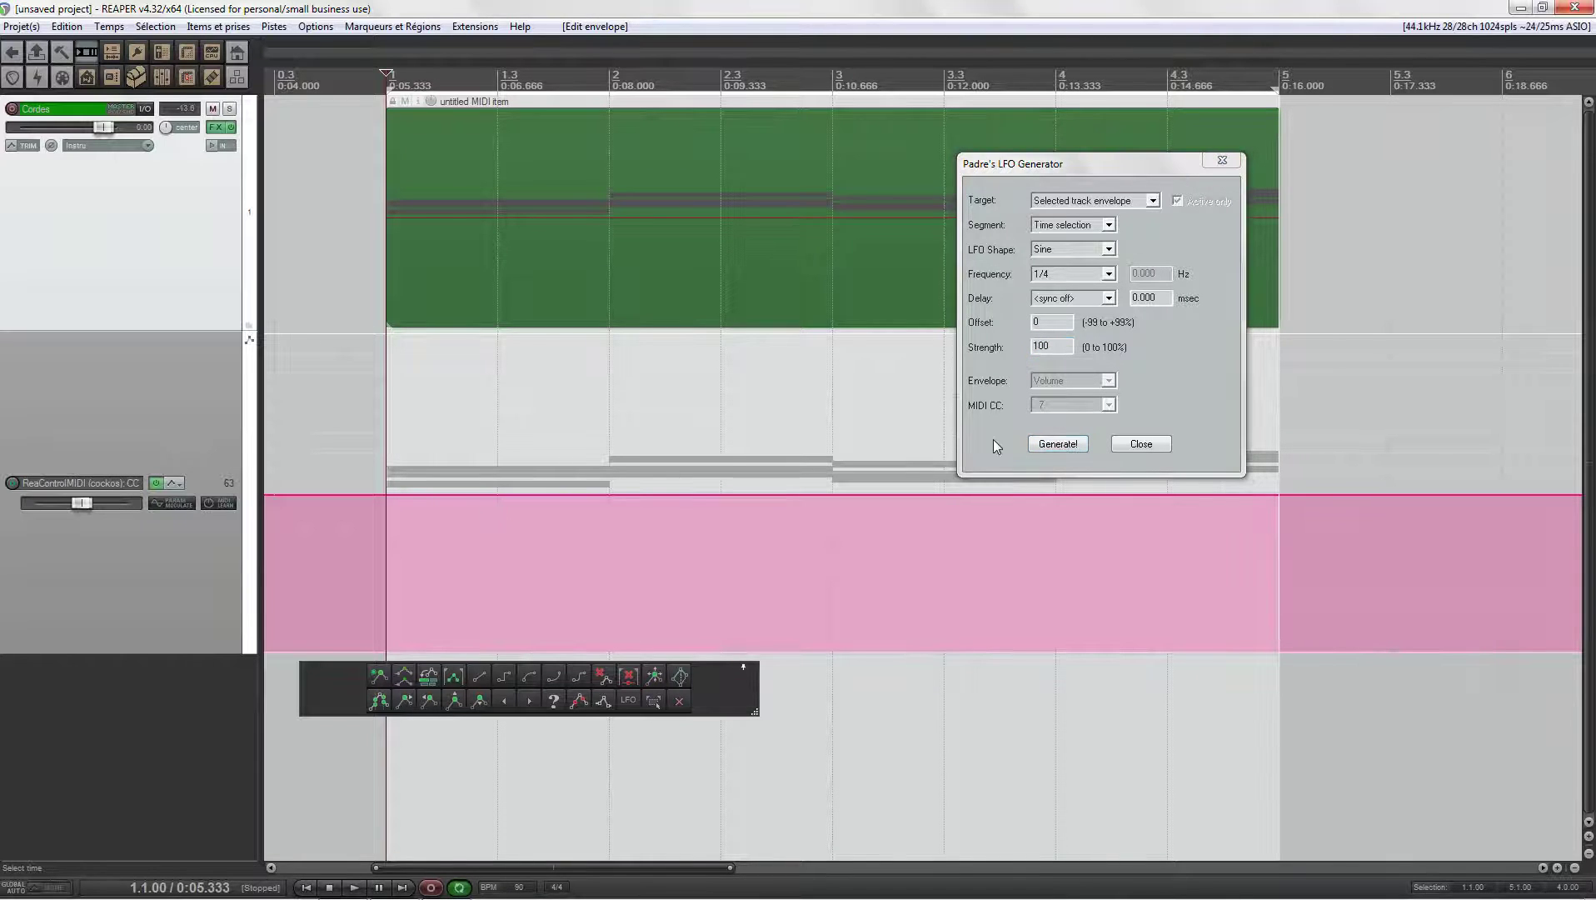
left_click(1053, 443)
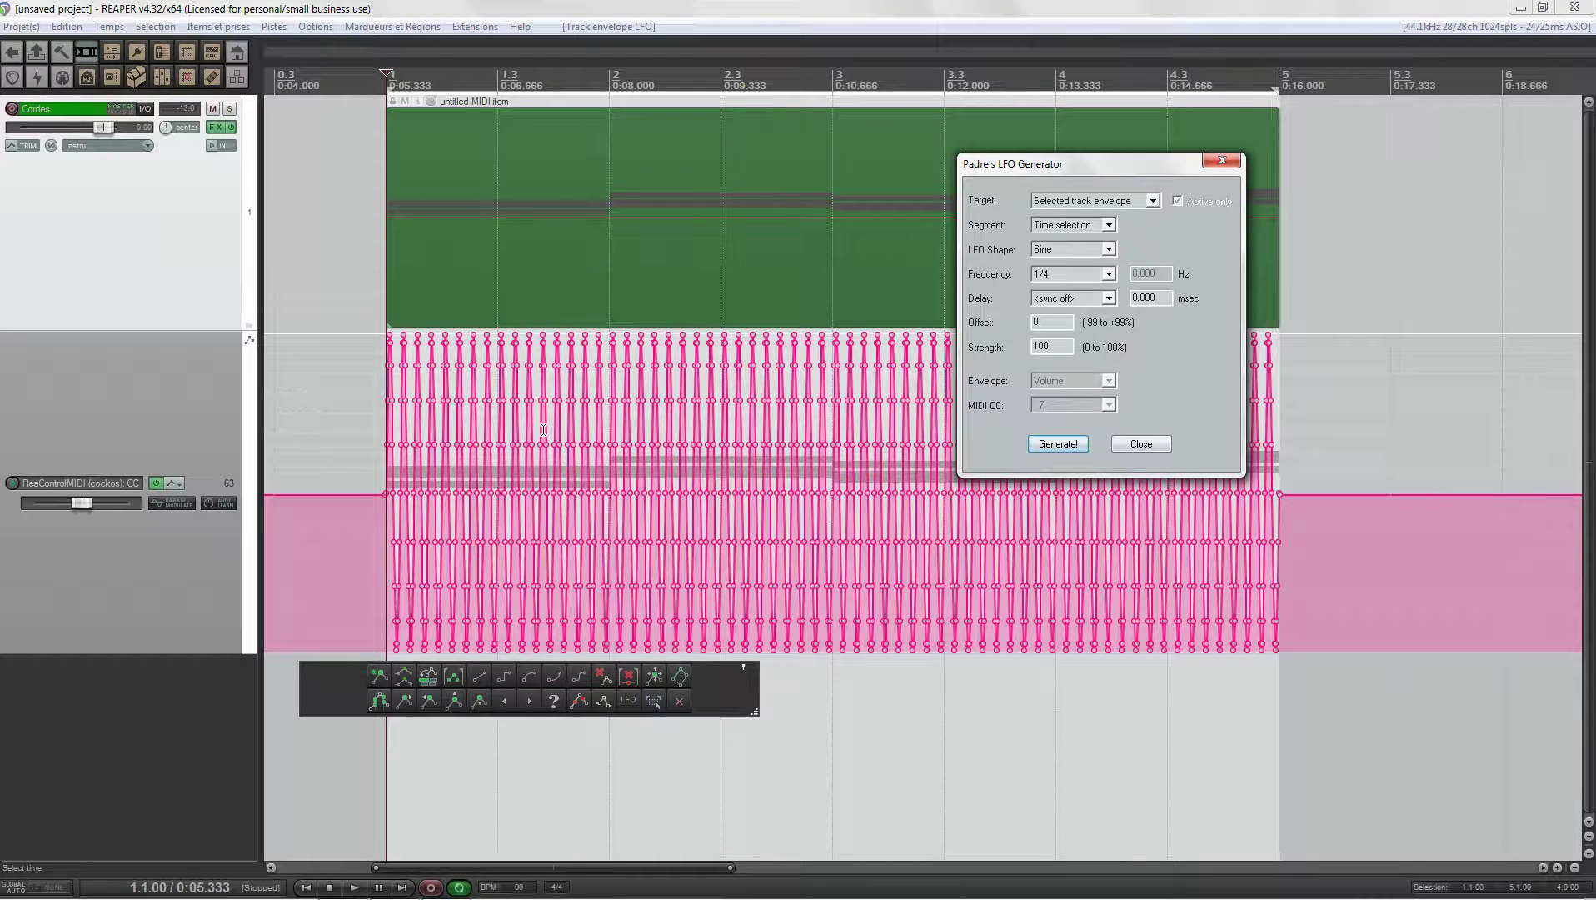
scroll(427, 302, "up", 8)
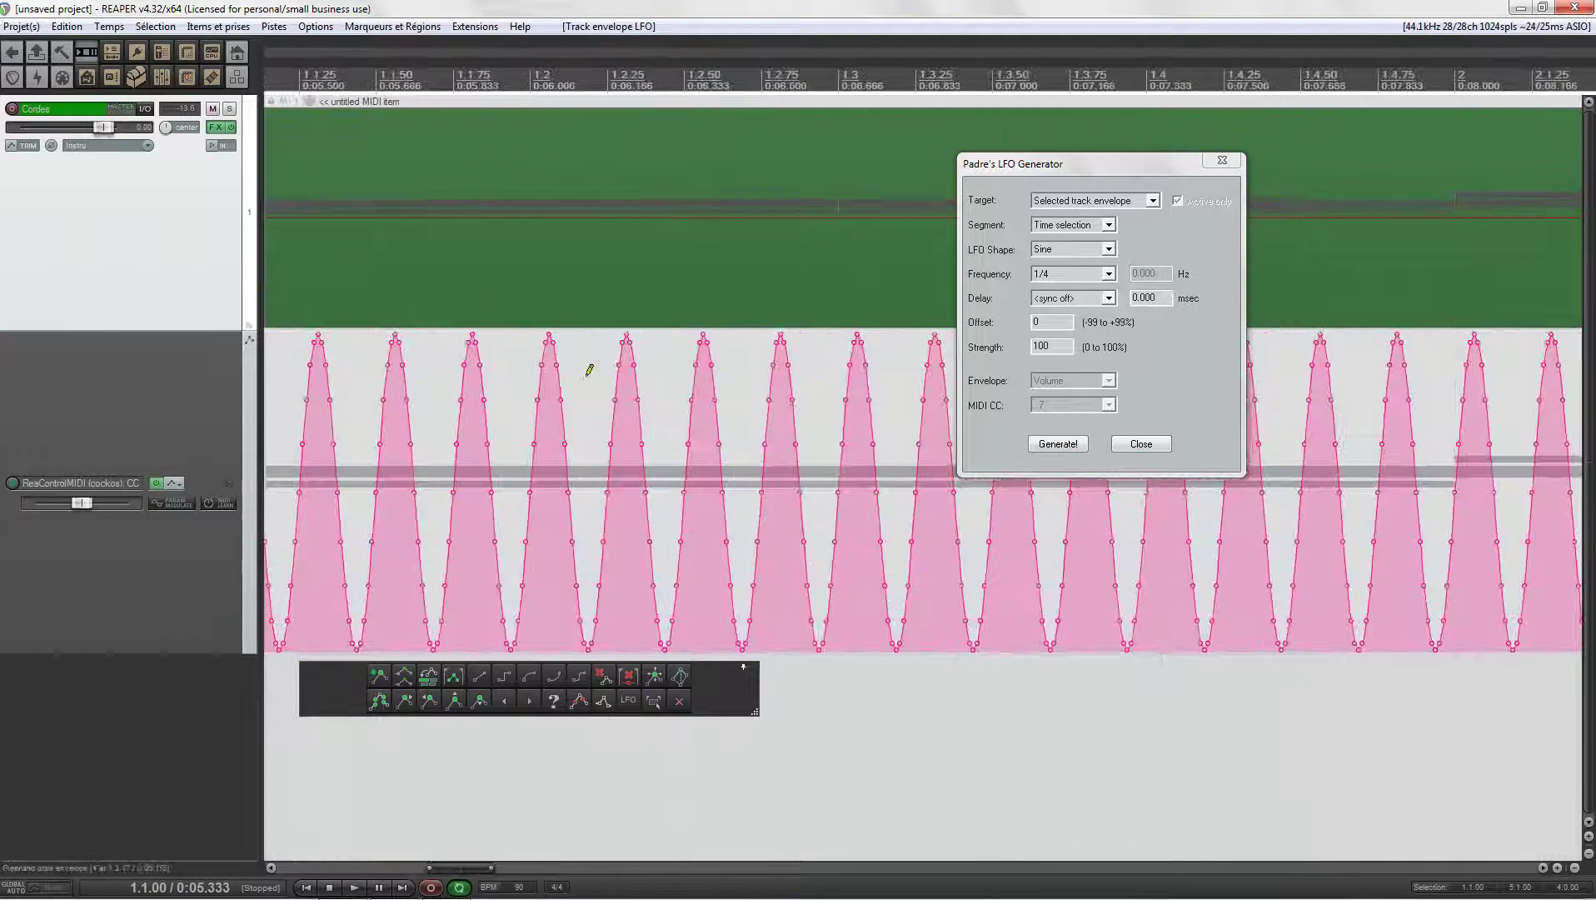
scroll(746, 395, "up", 2)
scroll(747, 395, "down", 6)
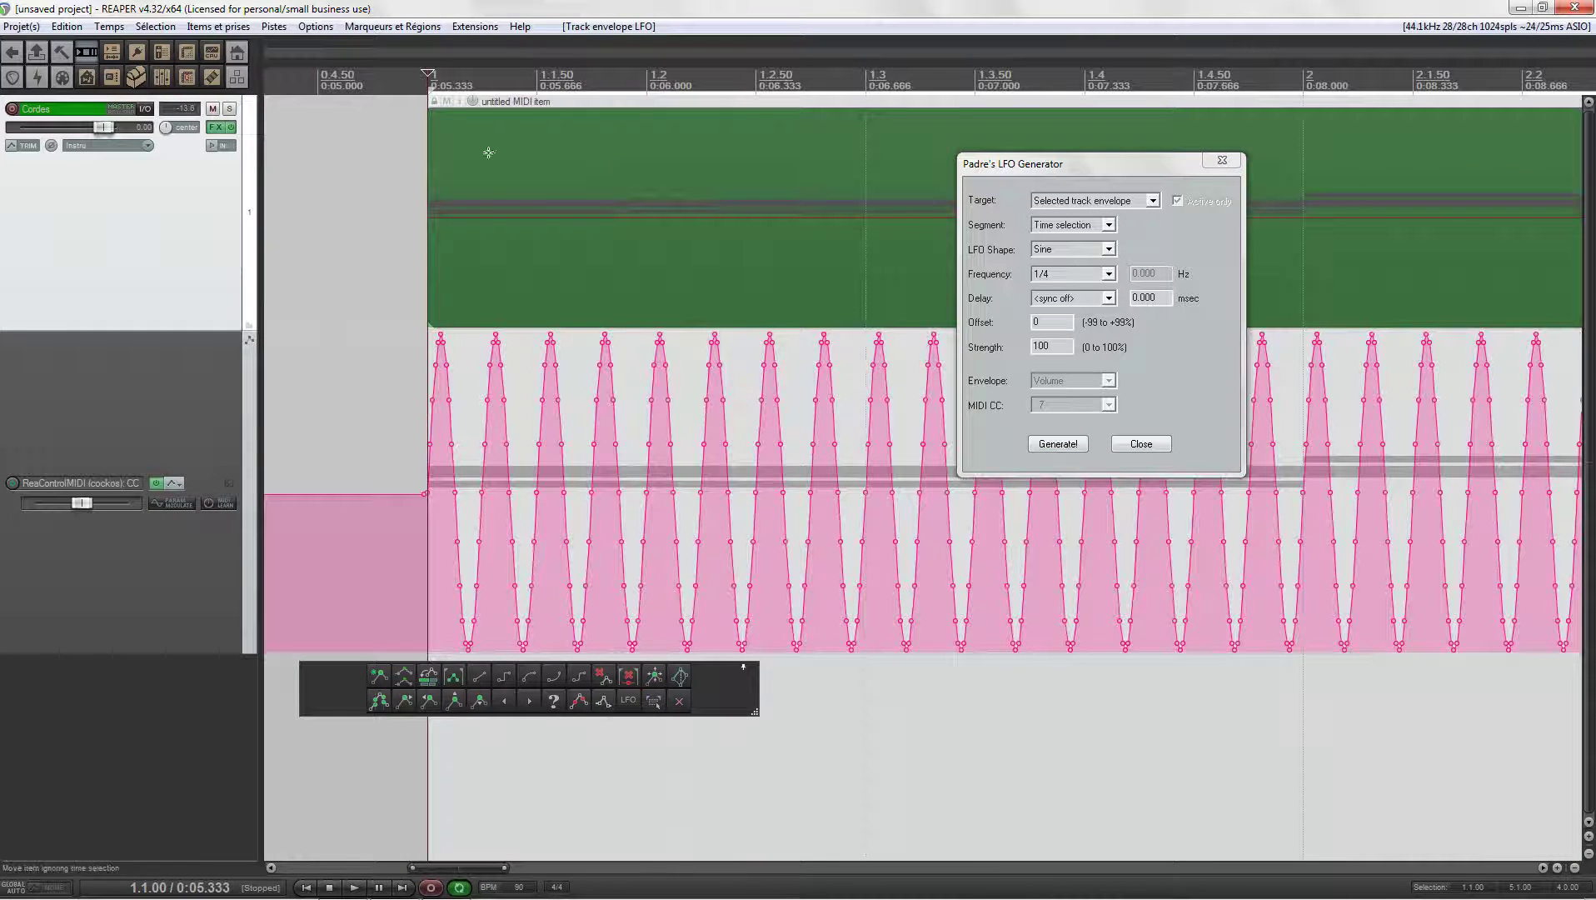
key("space")
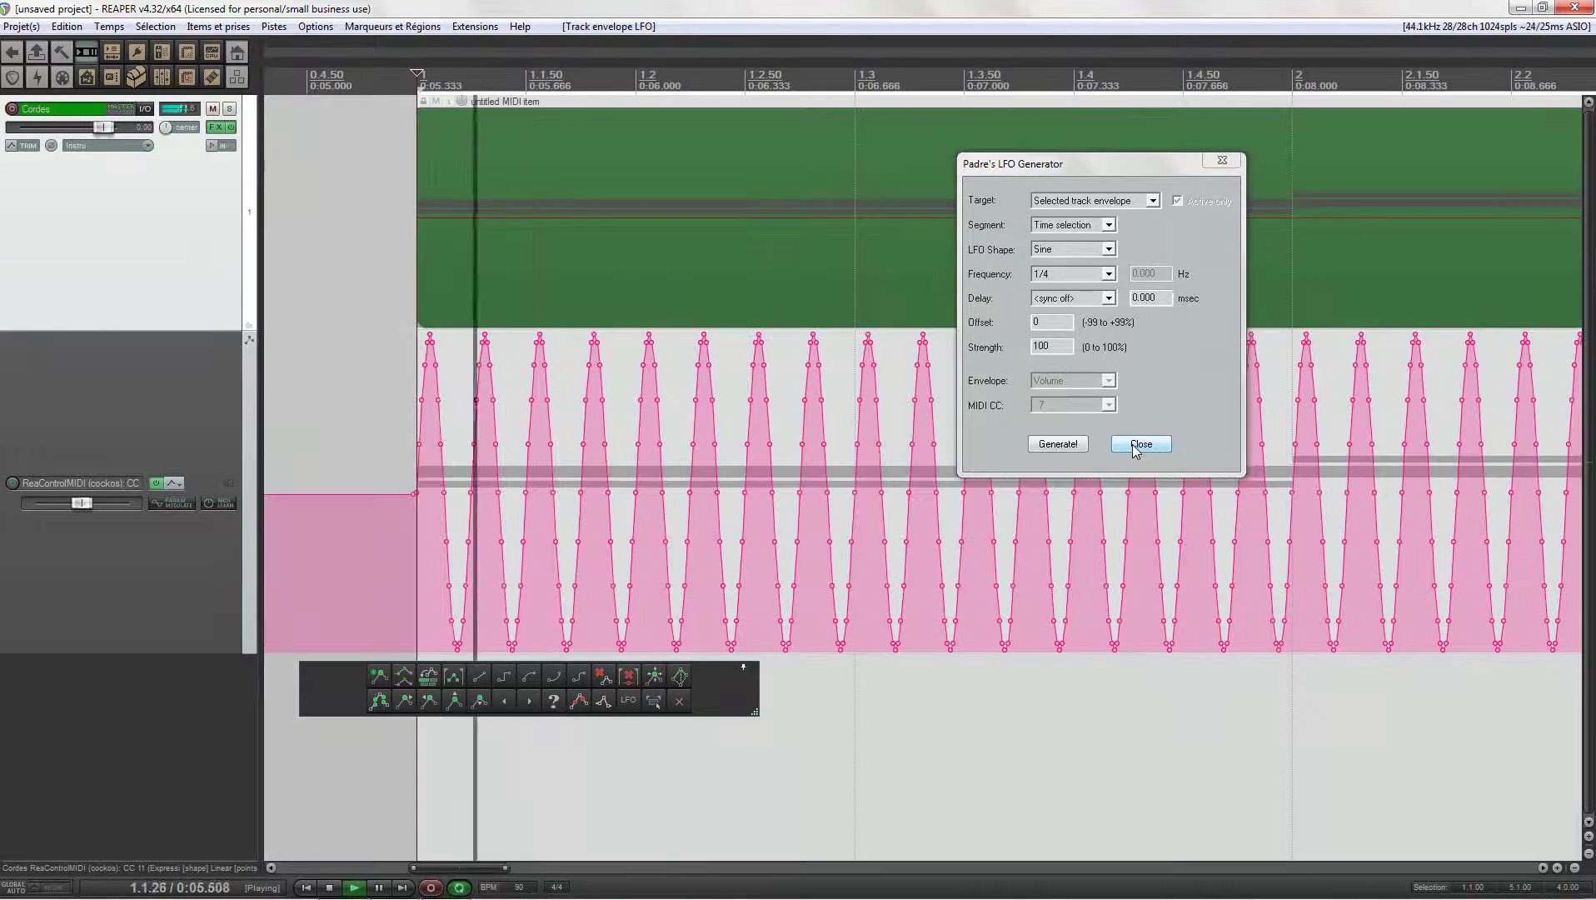
key("space")
left_click(1138, 444)
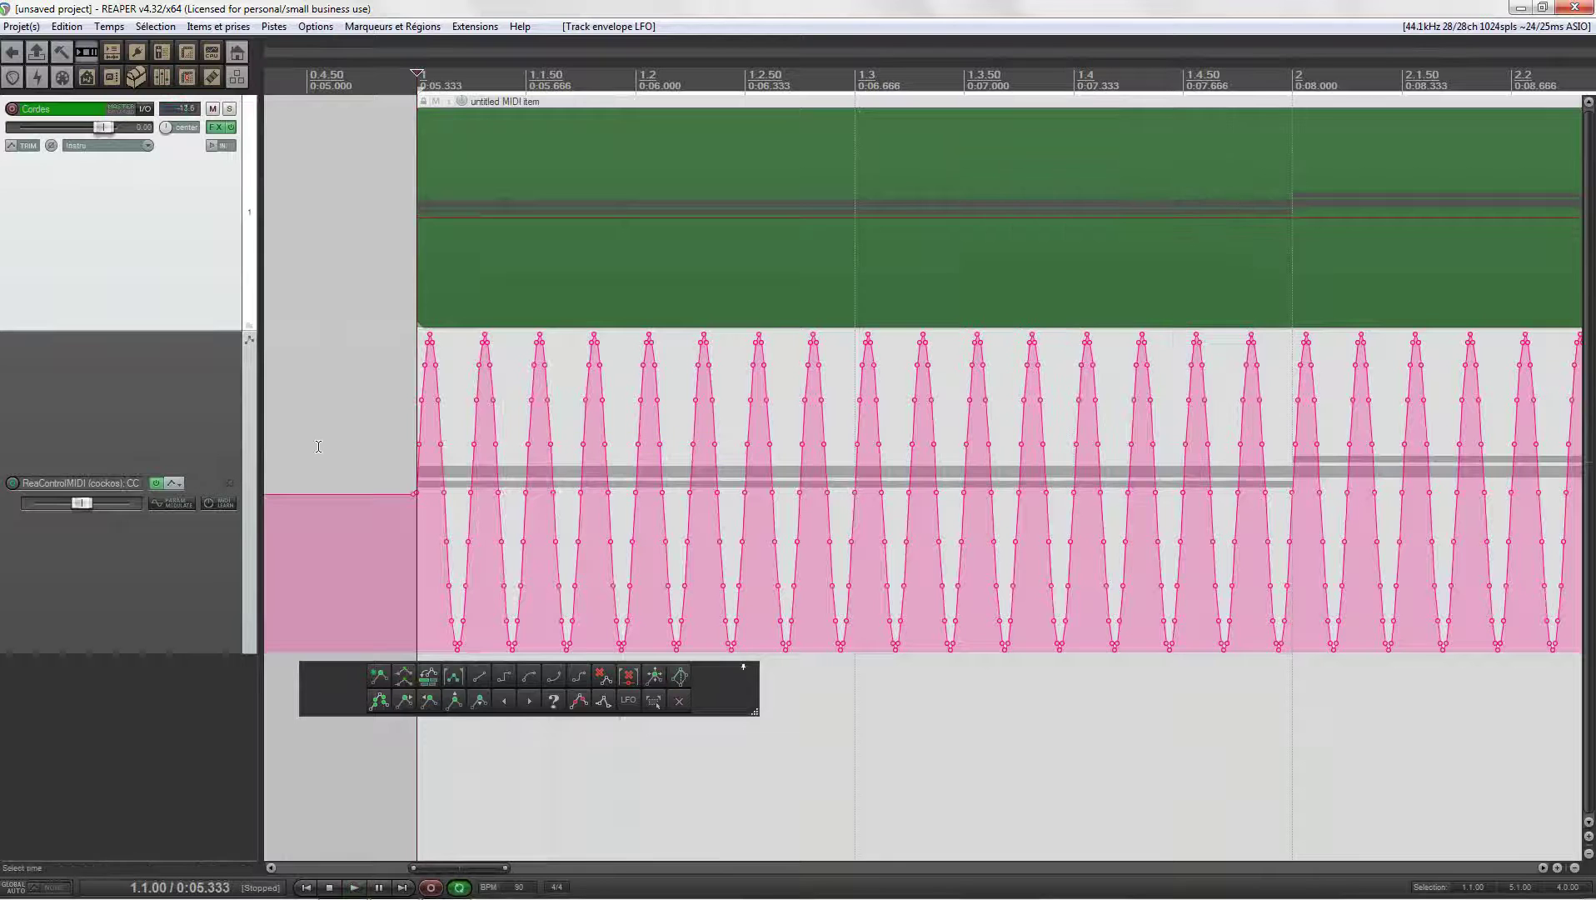
Step: Undo the generated LFO curve on the CC 11 expression envelope
key("ctrl+z")
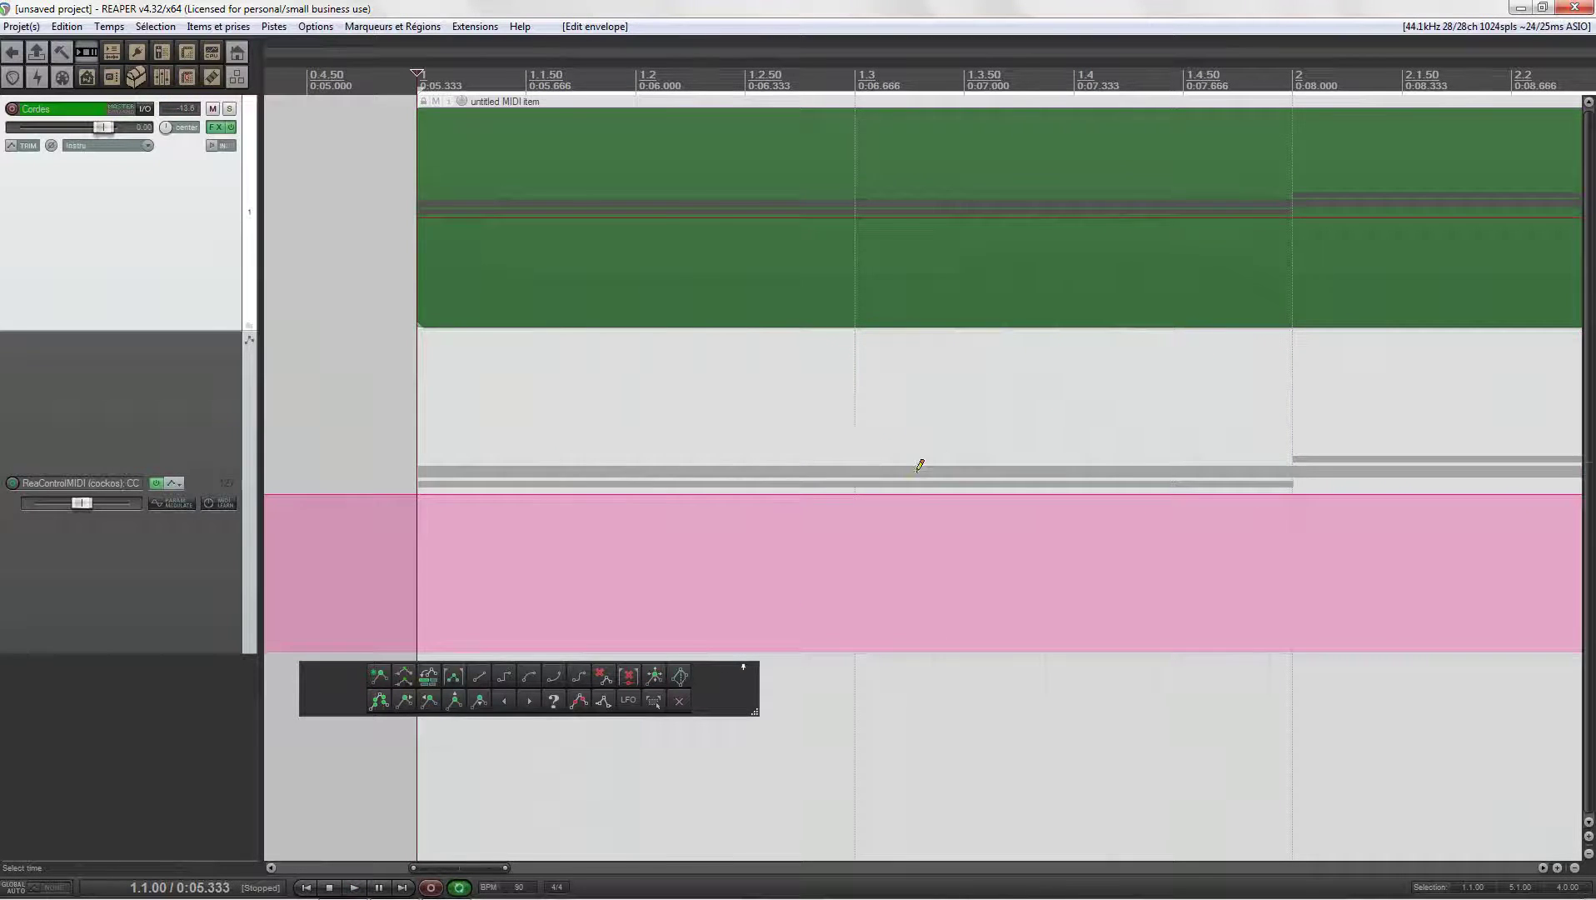
scroll(920, 465, "down", 4)
scroll(682, 439, "up", 2)
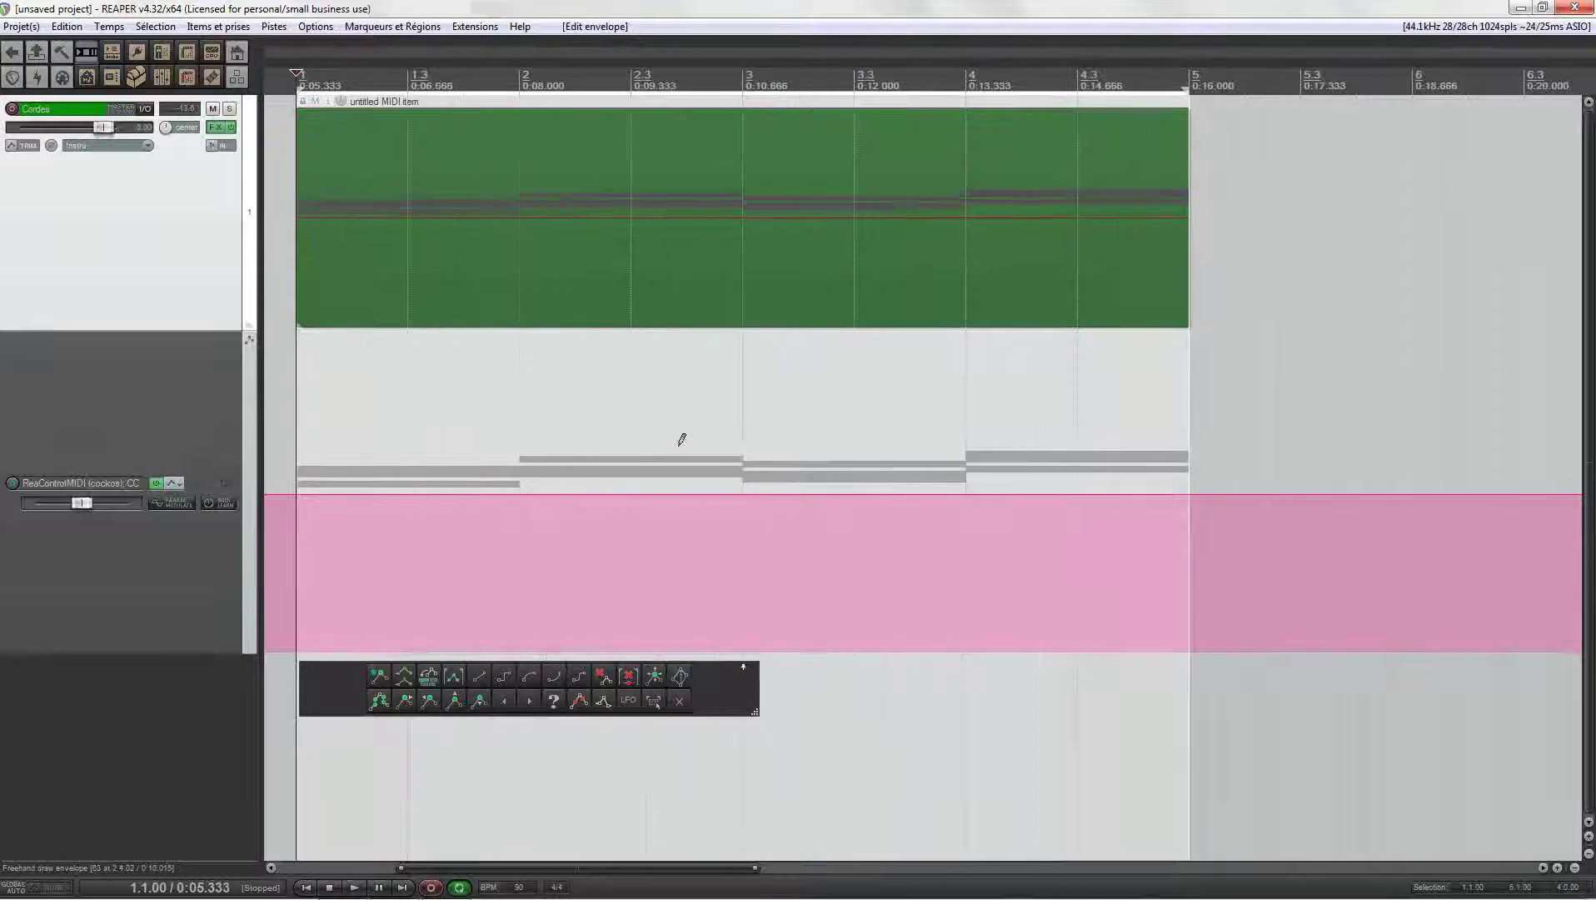
scroll(663, 445, "down", 1)
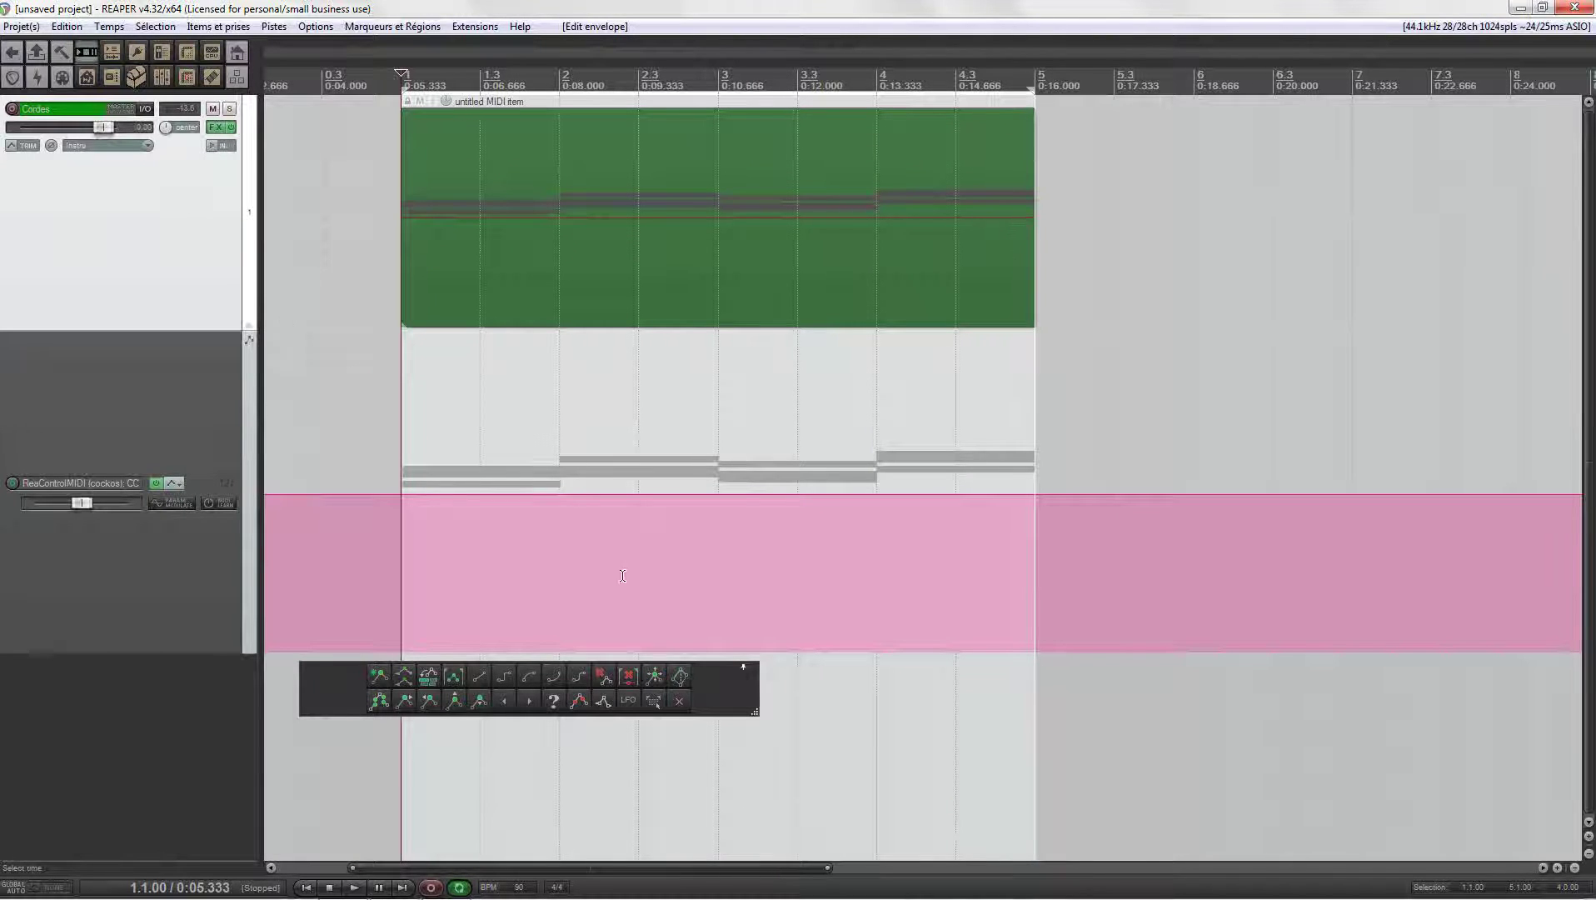
Step: Close the envelope toolbar and remove the CC 11 expression envelope from the Cordes track
left_click(679, 701)
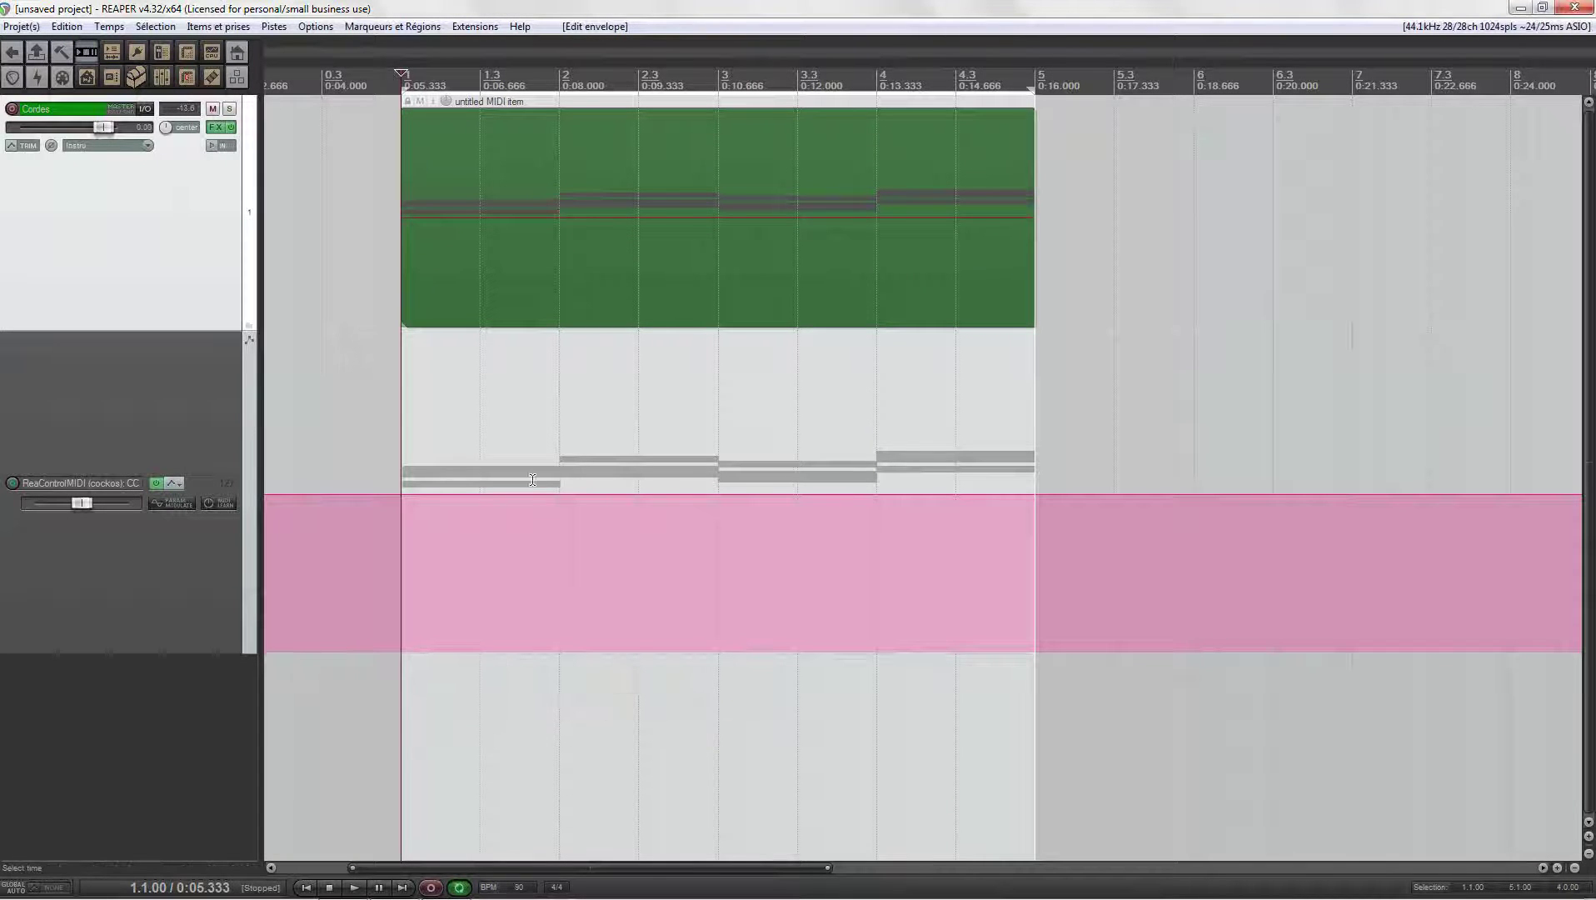
key("Delete")
Step: Open the Cordes track's FX chain and show ReaControlMIDI's CC 11 (Expression) parameter in the track controls
left_click(216, 126)
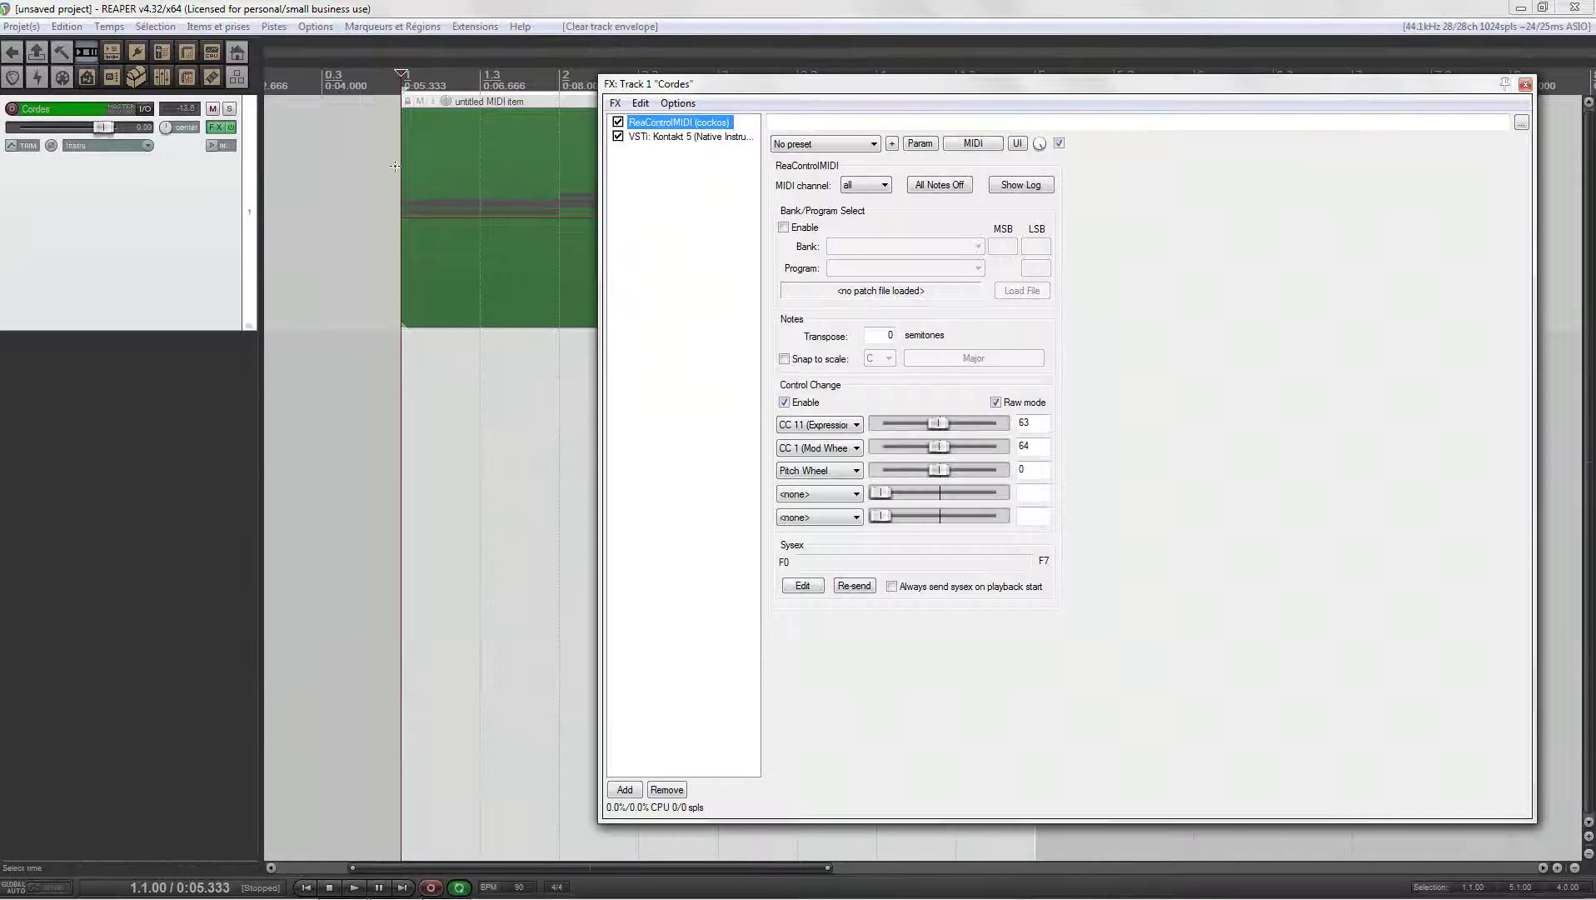
mouse_move(875, 92)
left_mouse_down()
mouse_move(793, 80)
mouse_move(867, 94)
left_mouse_up()
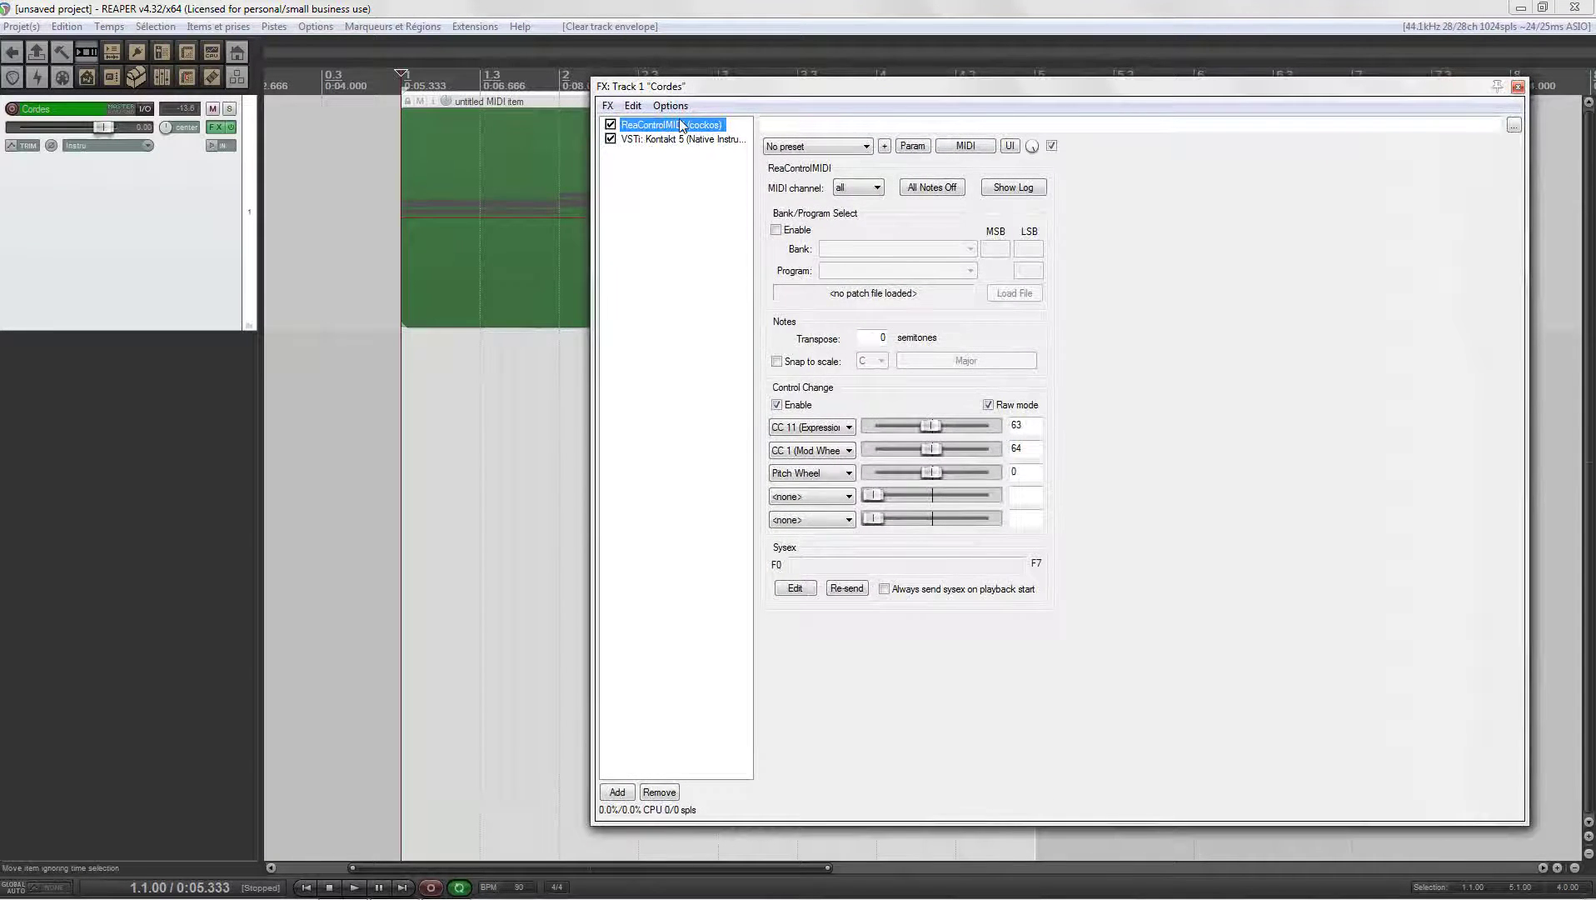
mouse_move(742, 89)
left_mouse_down()
mouse_move(649, 113)
mouse_move(747, 82)
left_mouse_up()
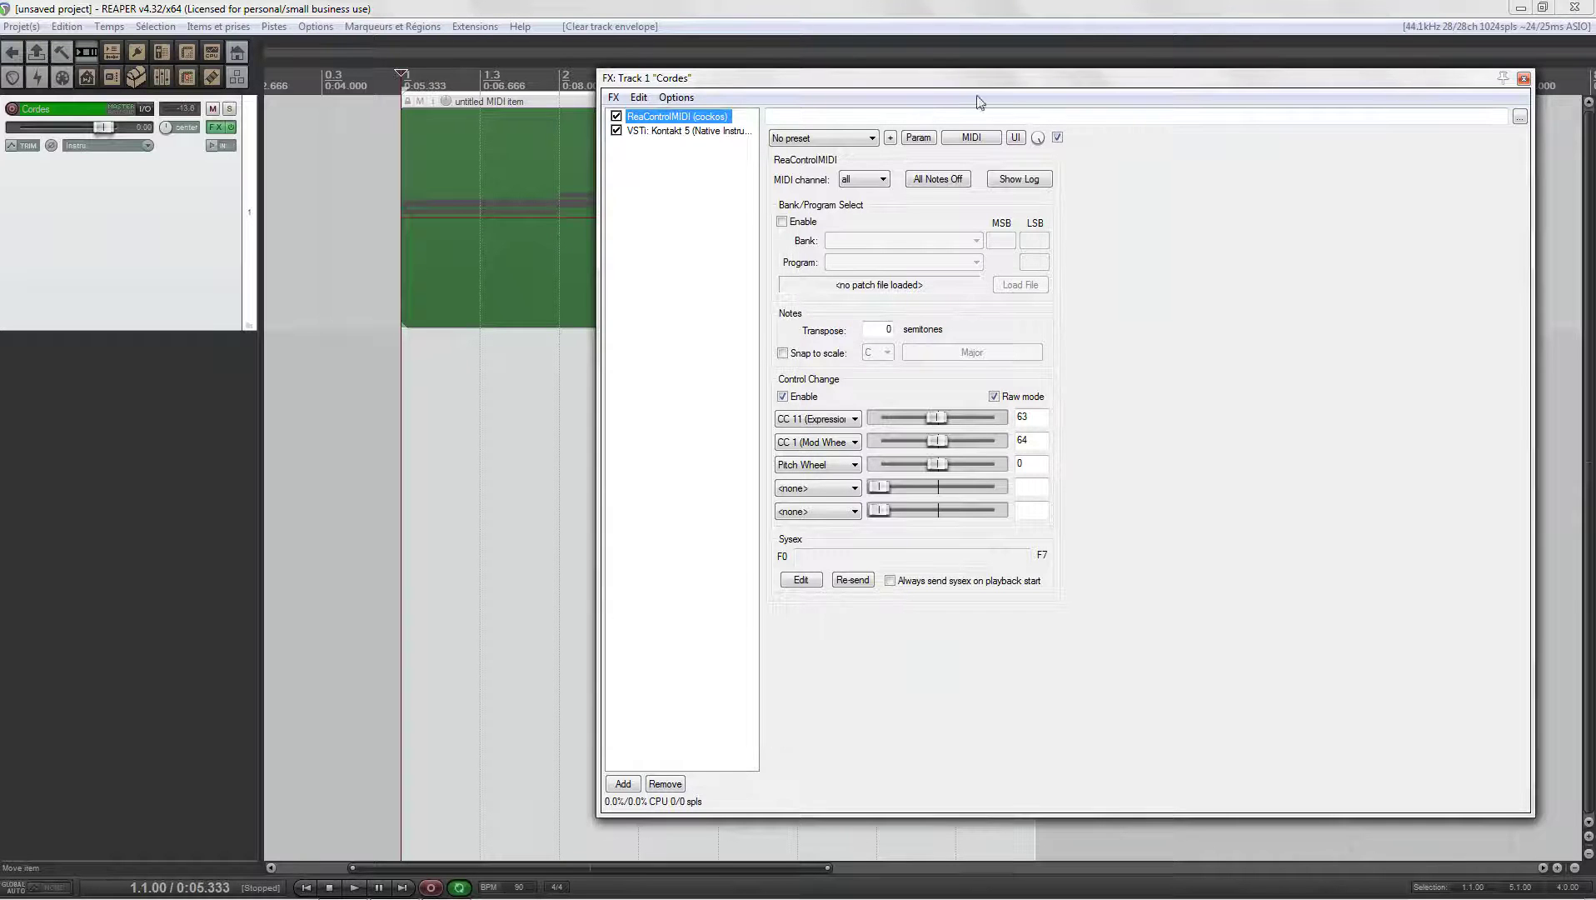
left_click_drag(956, 83, 853, 60)
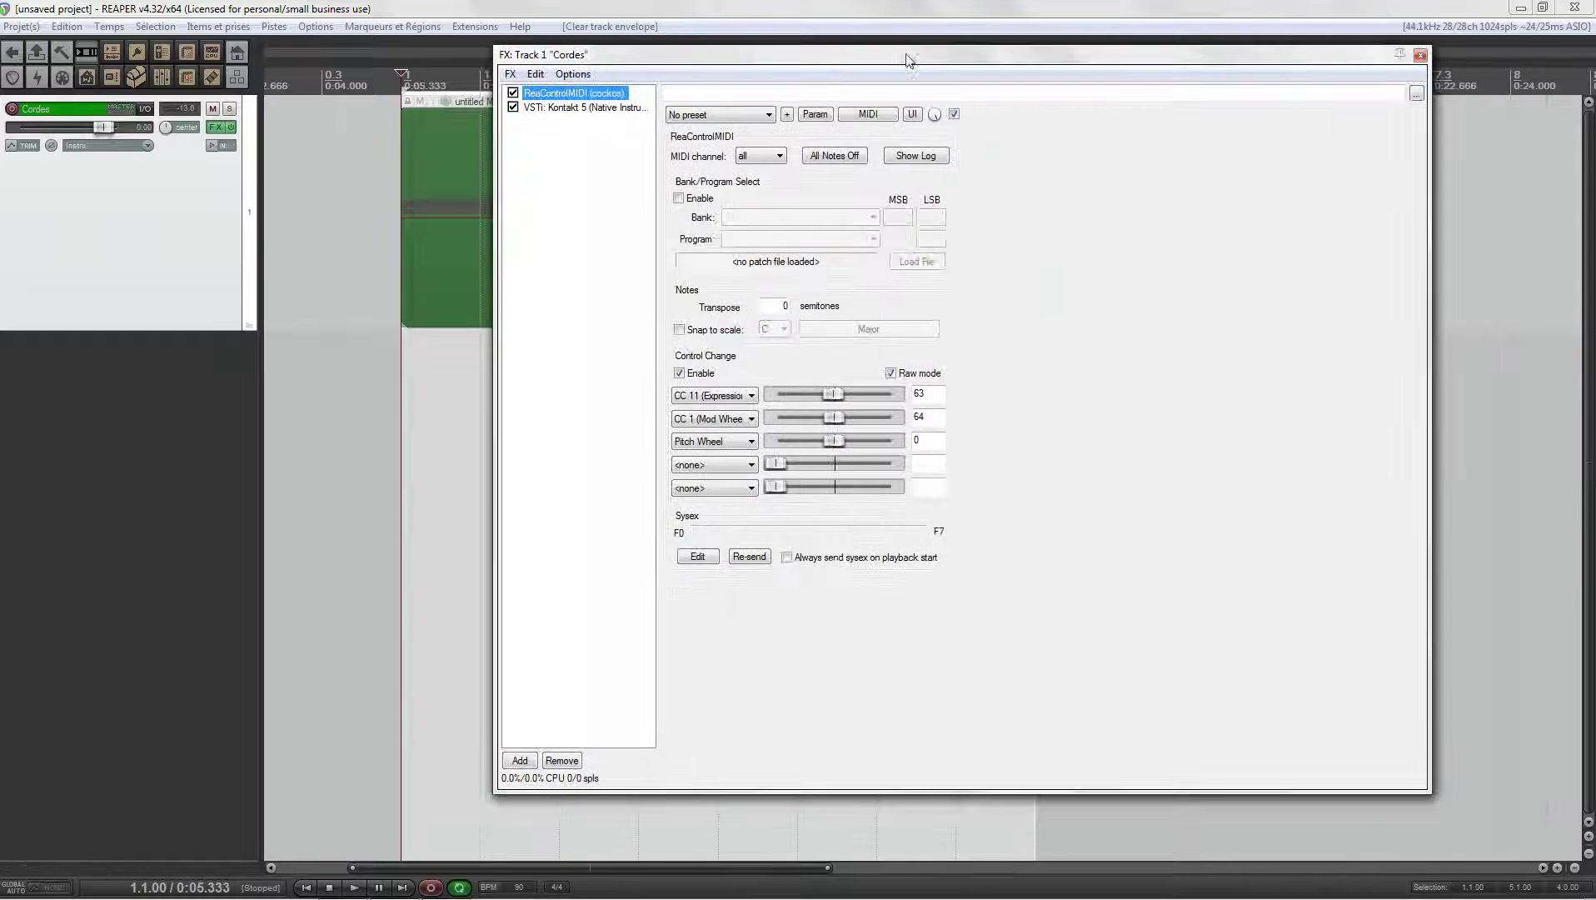
left_click(815, 114)
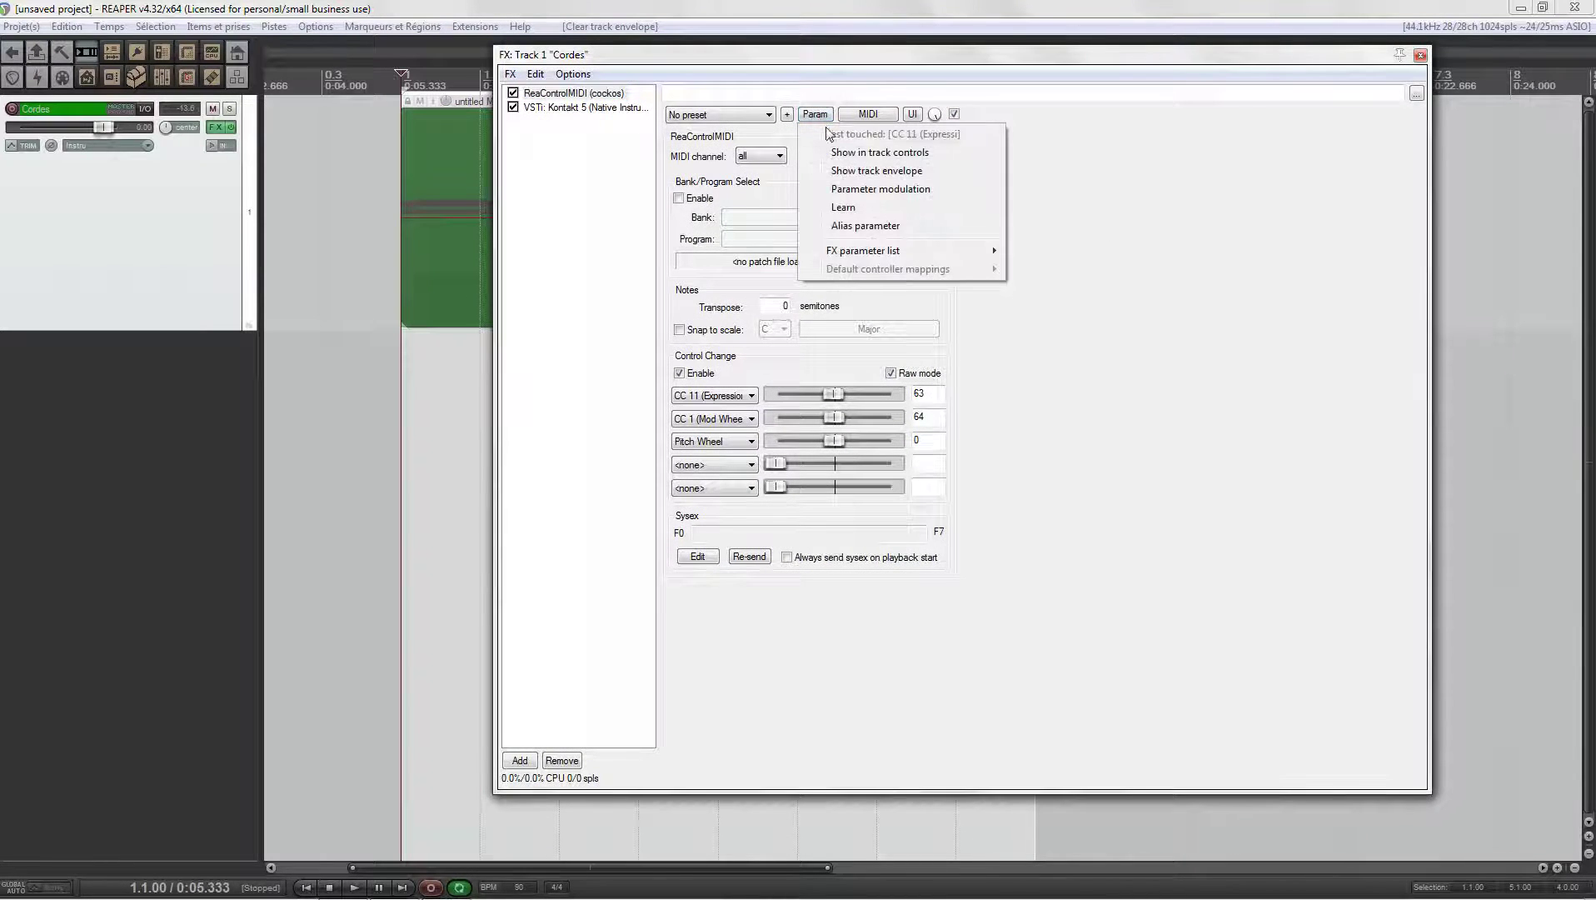
mouse_move(843, 250)
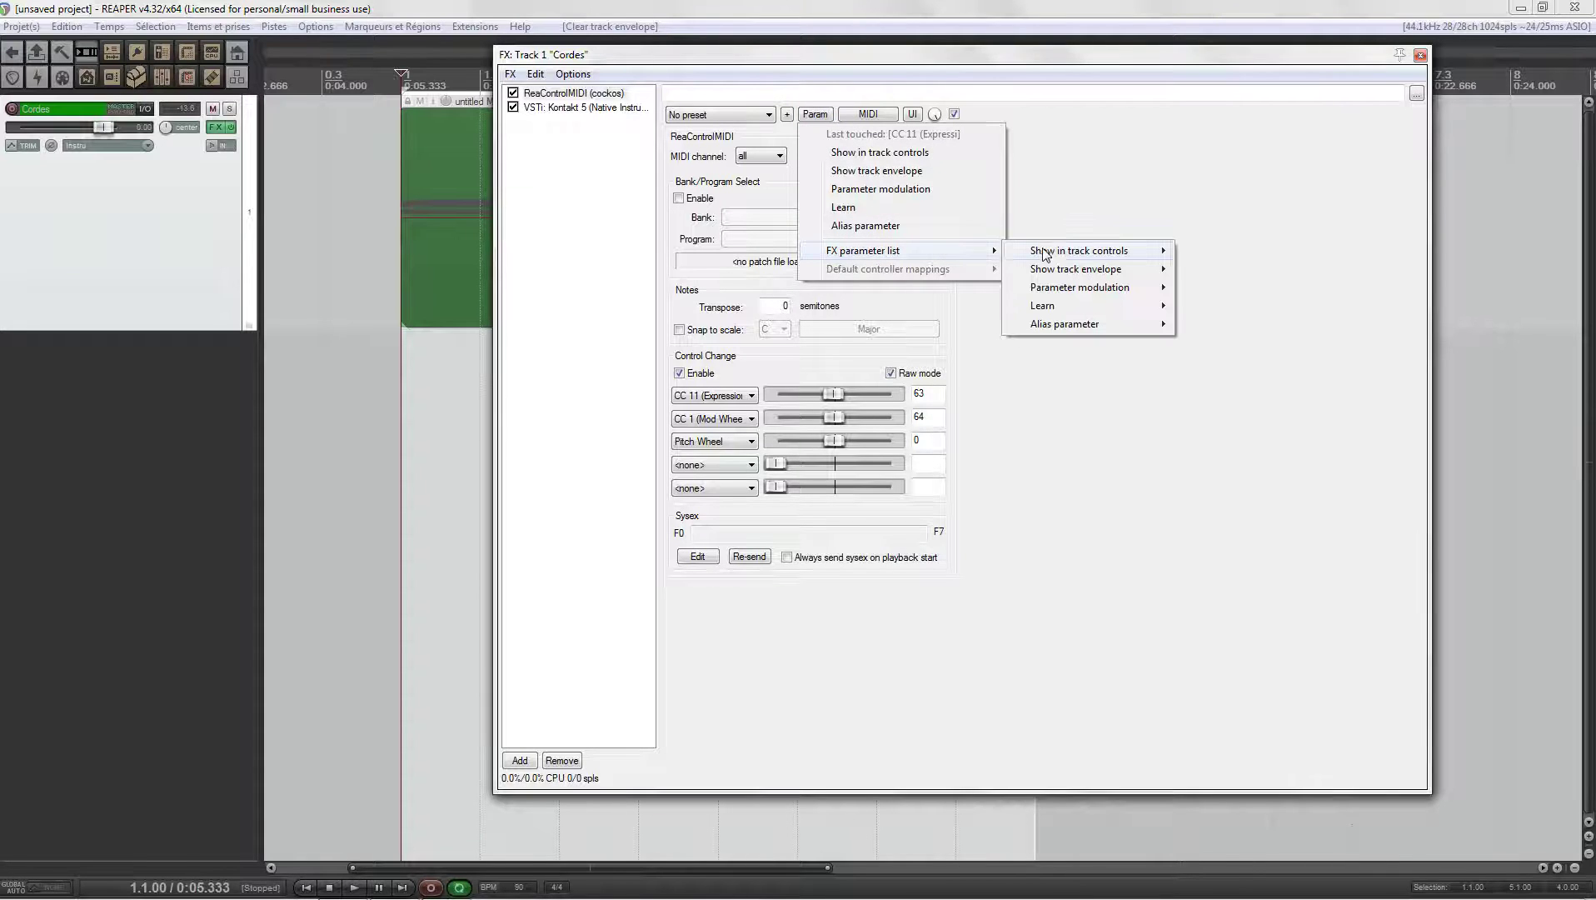
mouse_move(1052, 255)
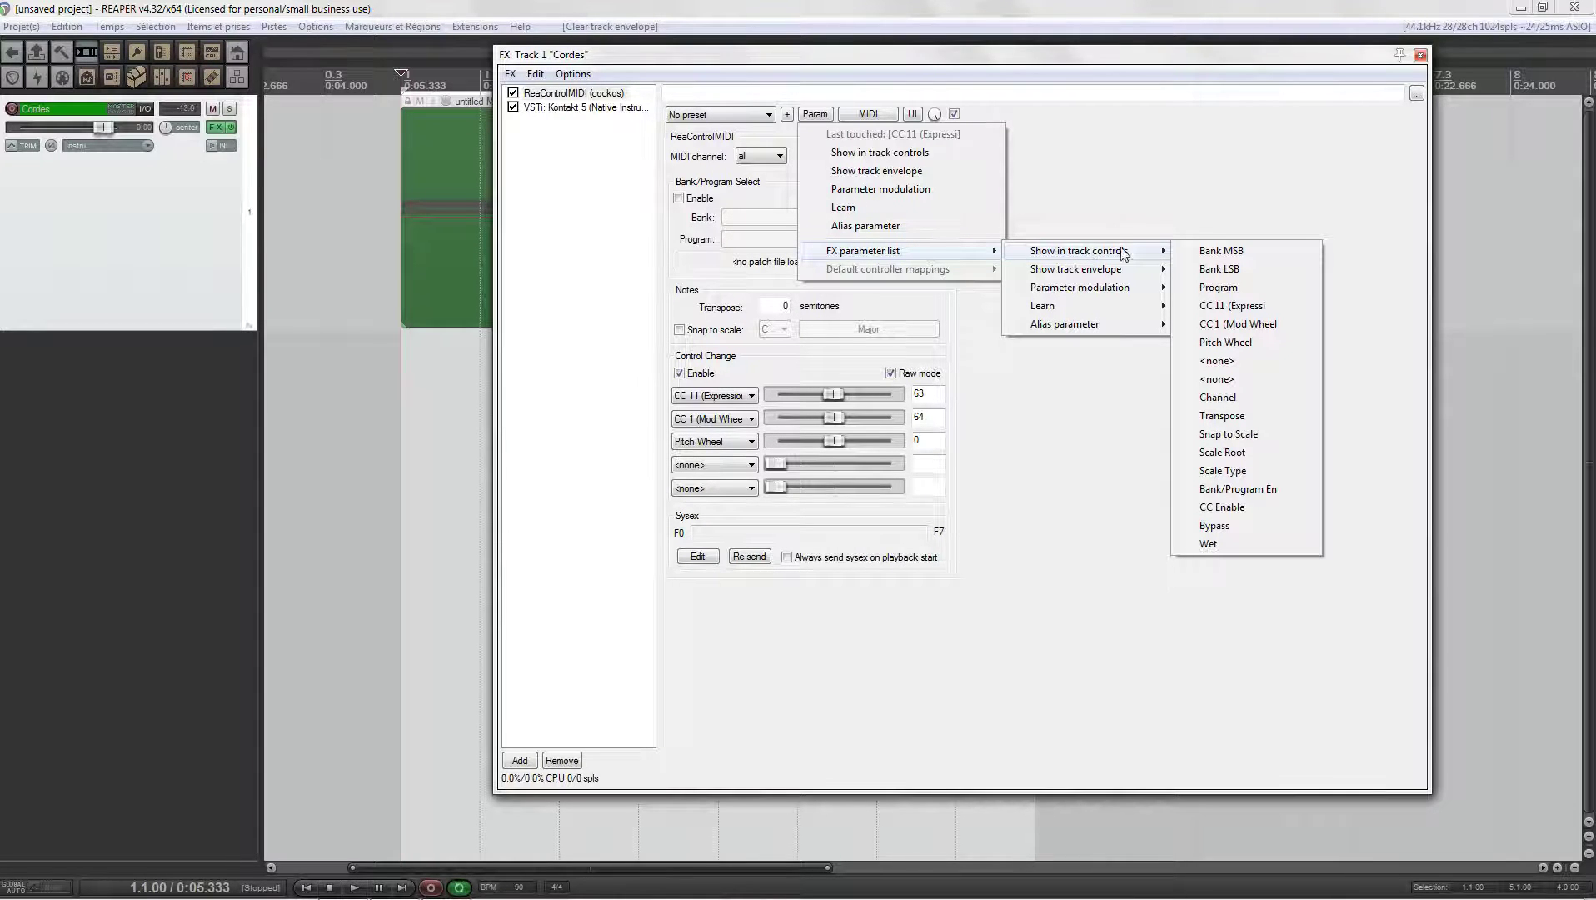
left_click(1219, 306)
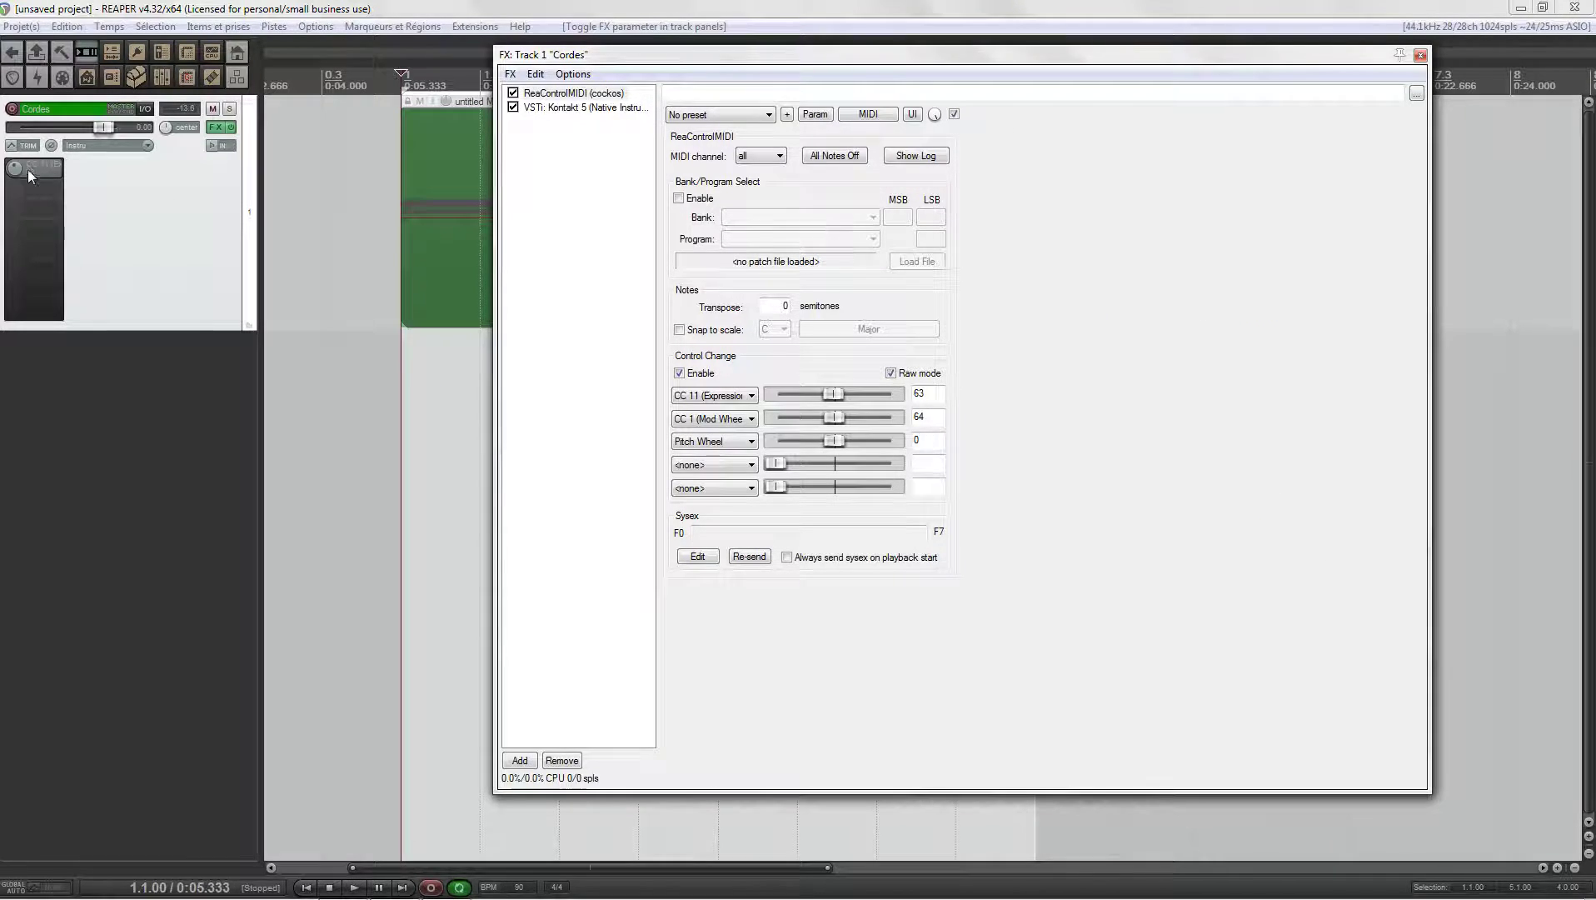
mouse_move(15, 172)
Step: Show ReaControlMIDI's CC 1 (Mod Wheel) and Pitch Wheel parameters in the Cordes track controls
left_click(808, 115)
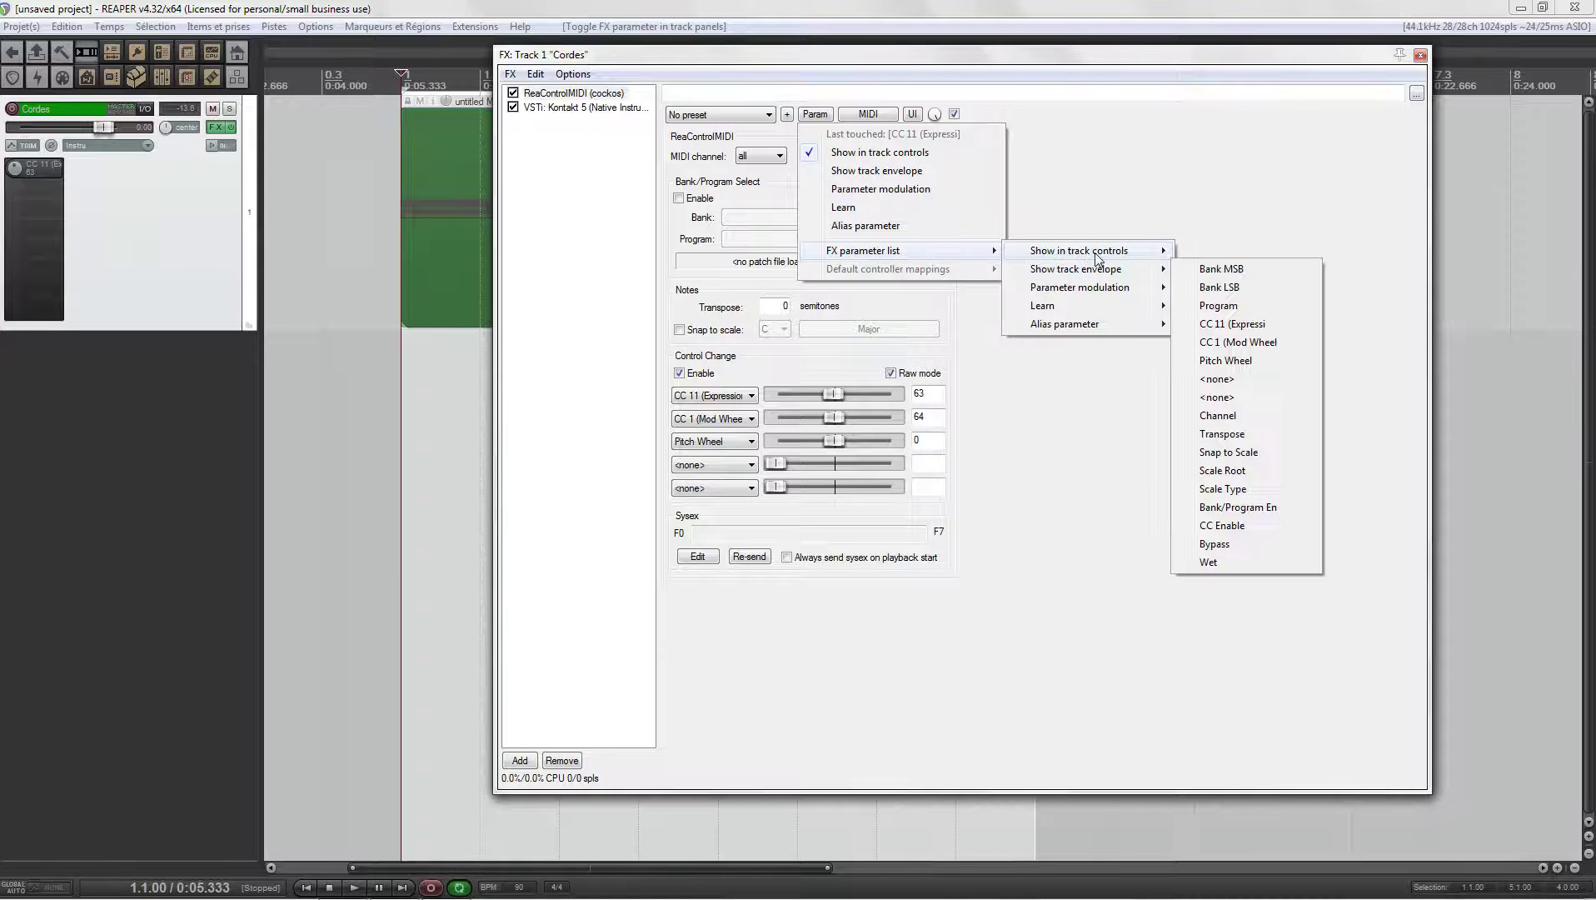
left_click(1235, 324)
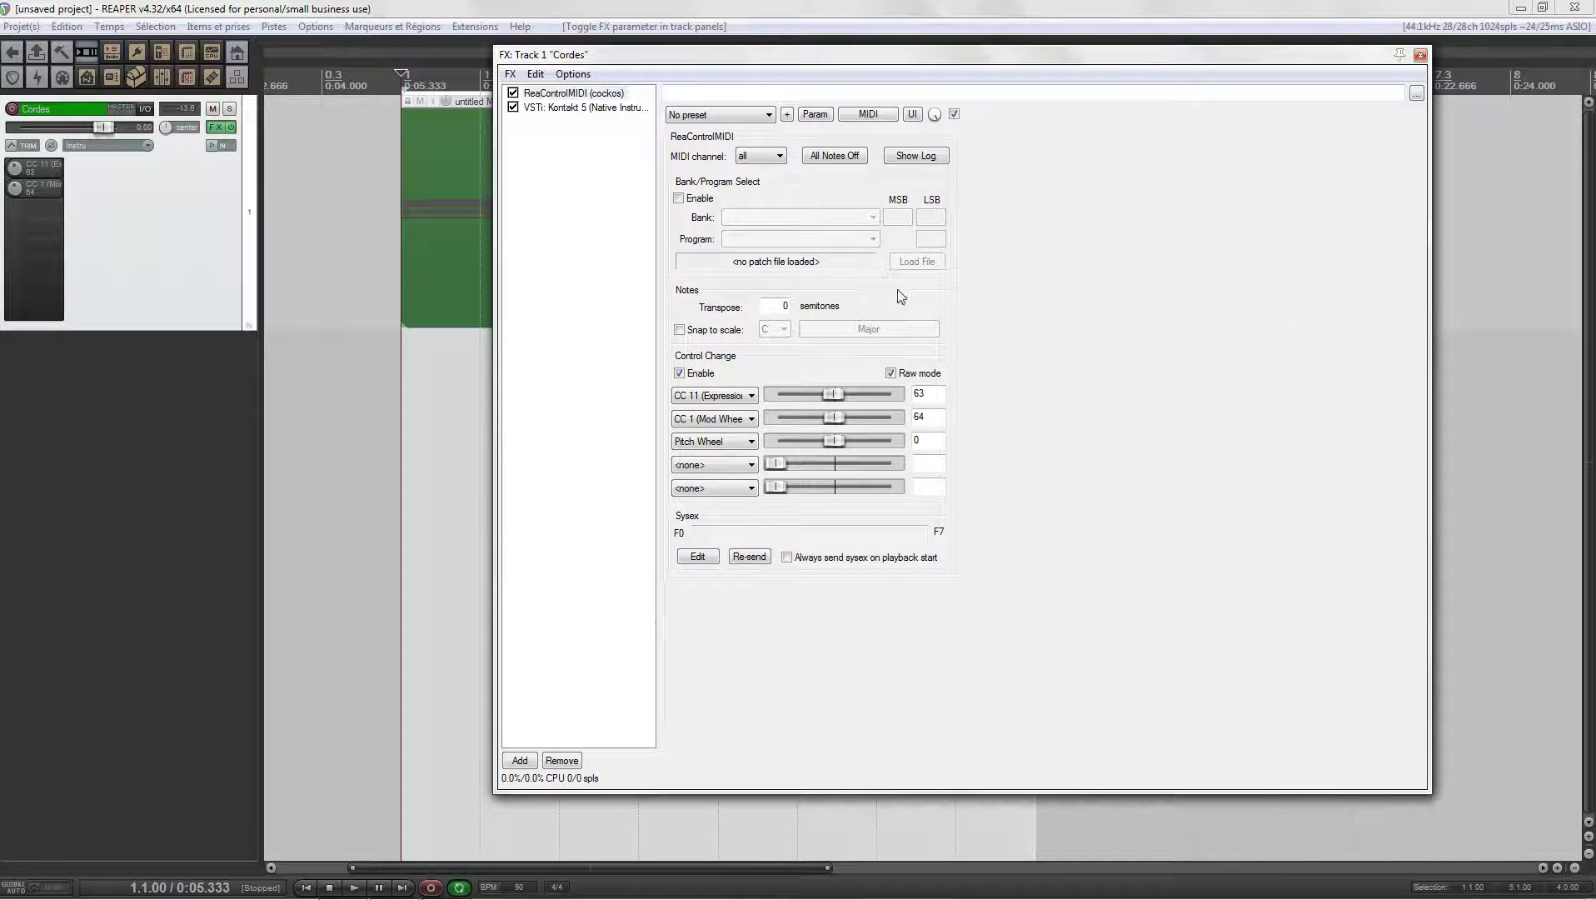
left_click(817, 116)
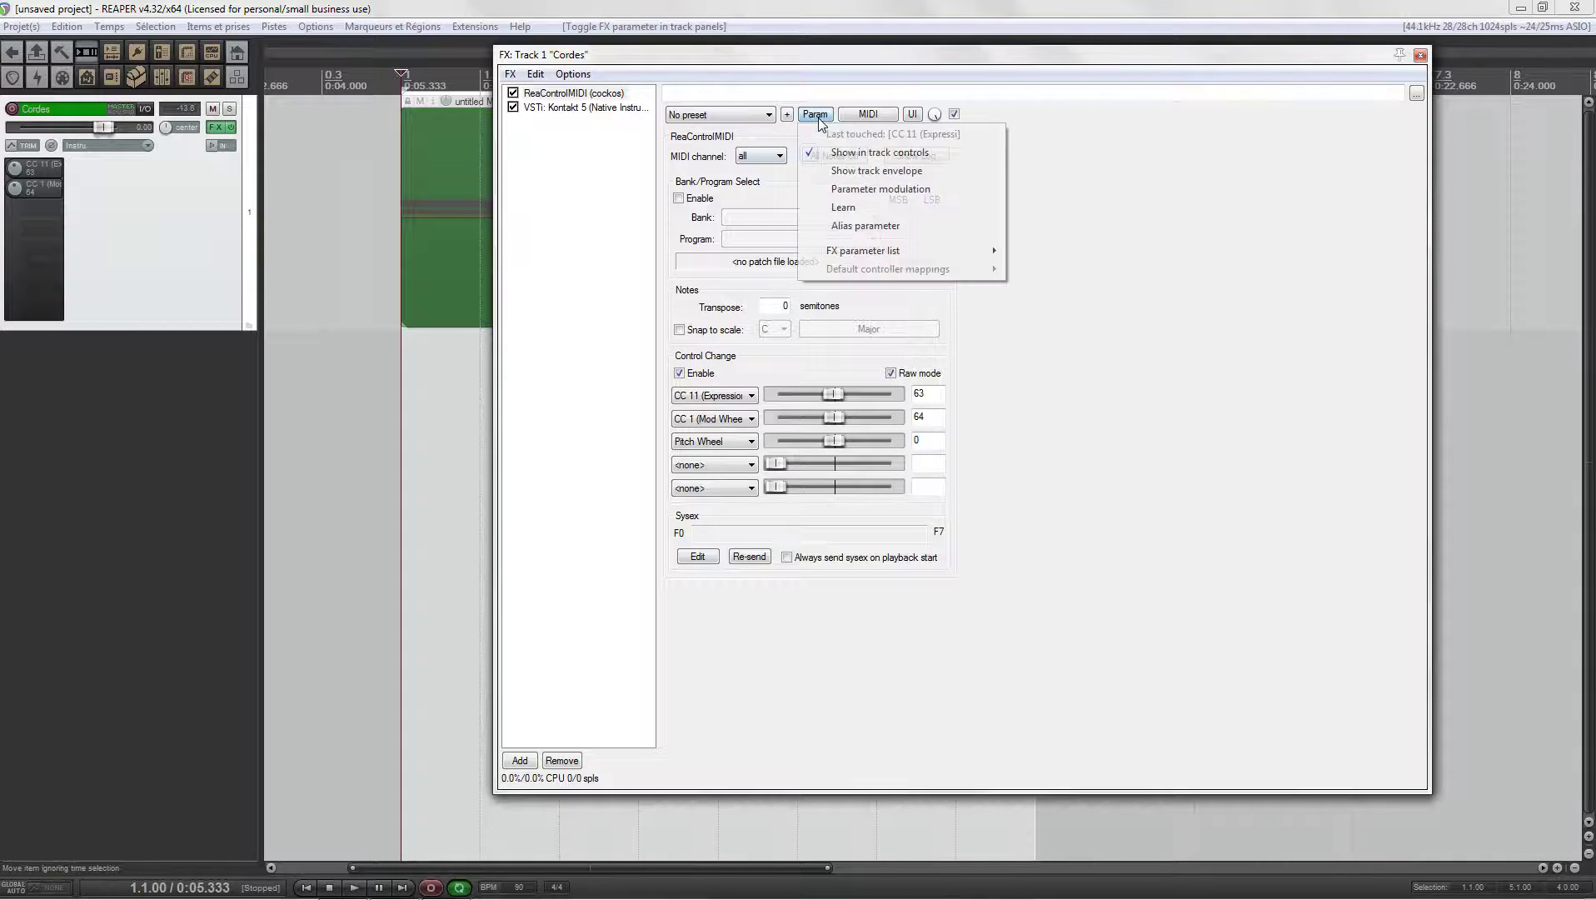
mouse_move(870, 251)
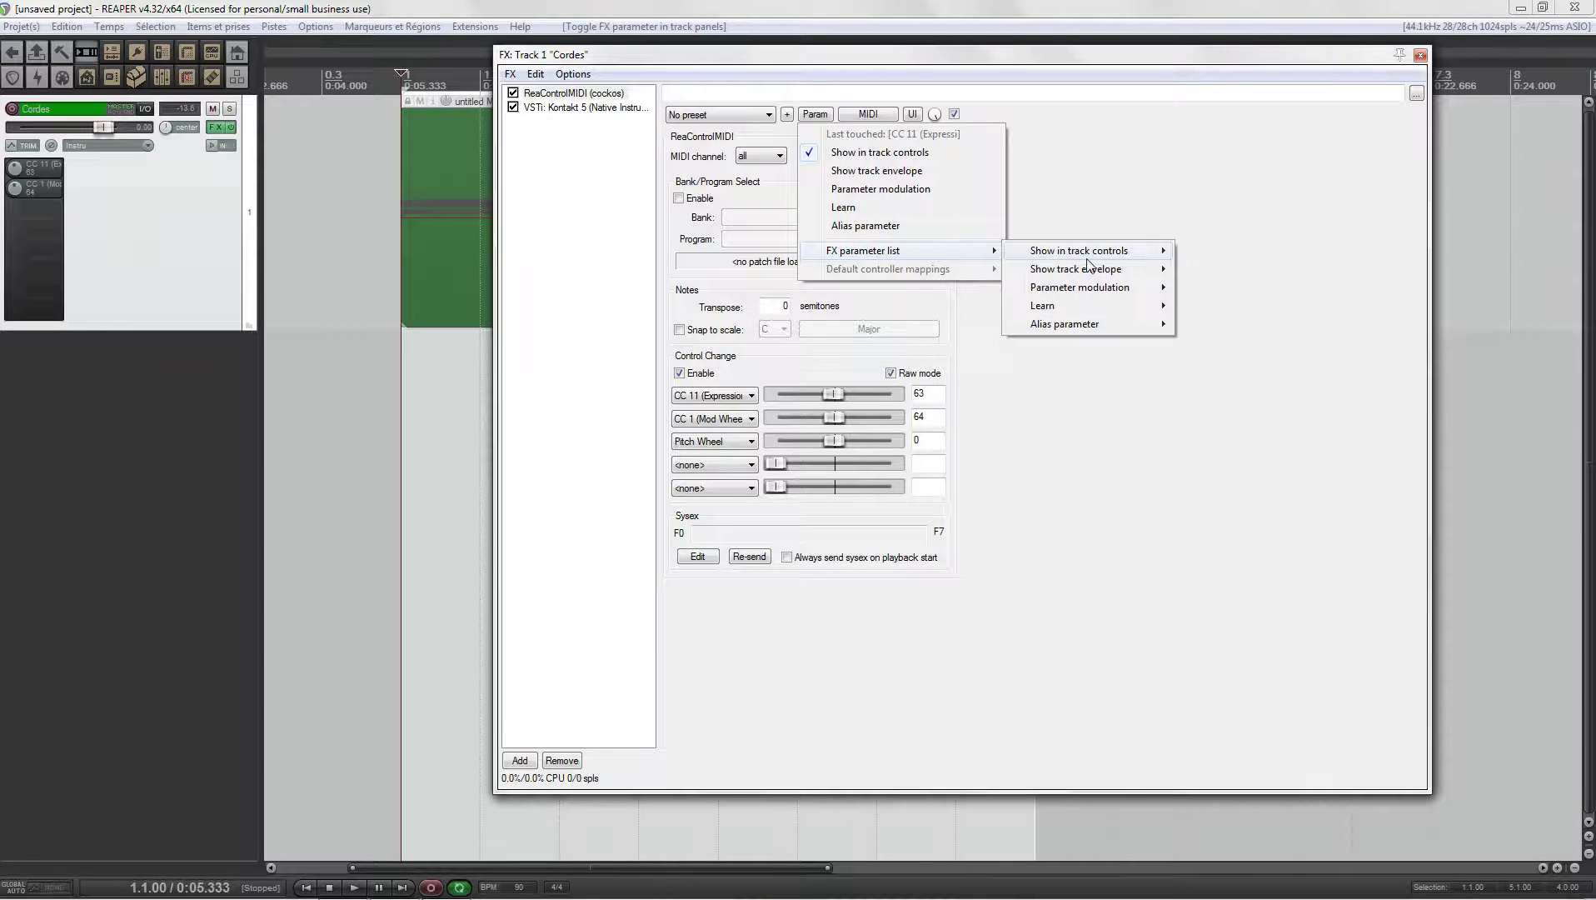
mouse_move(1078, 251)
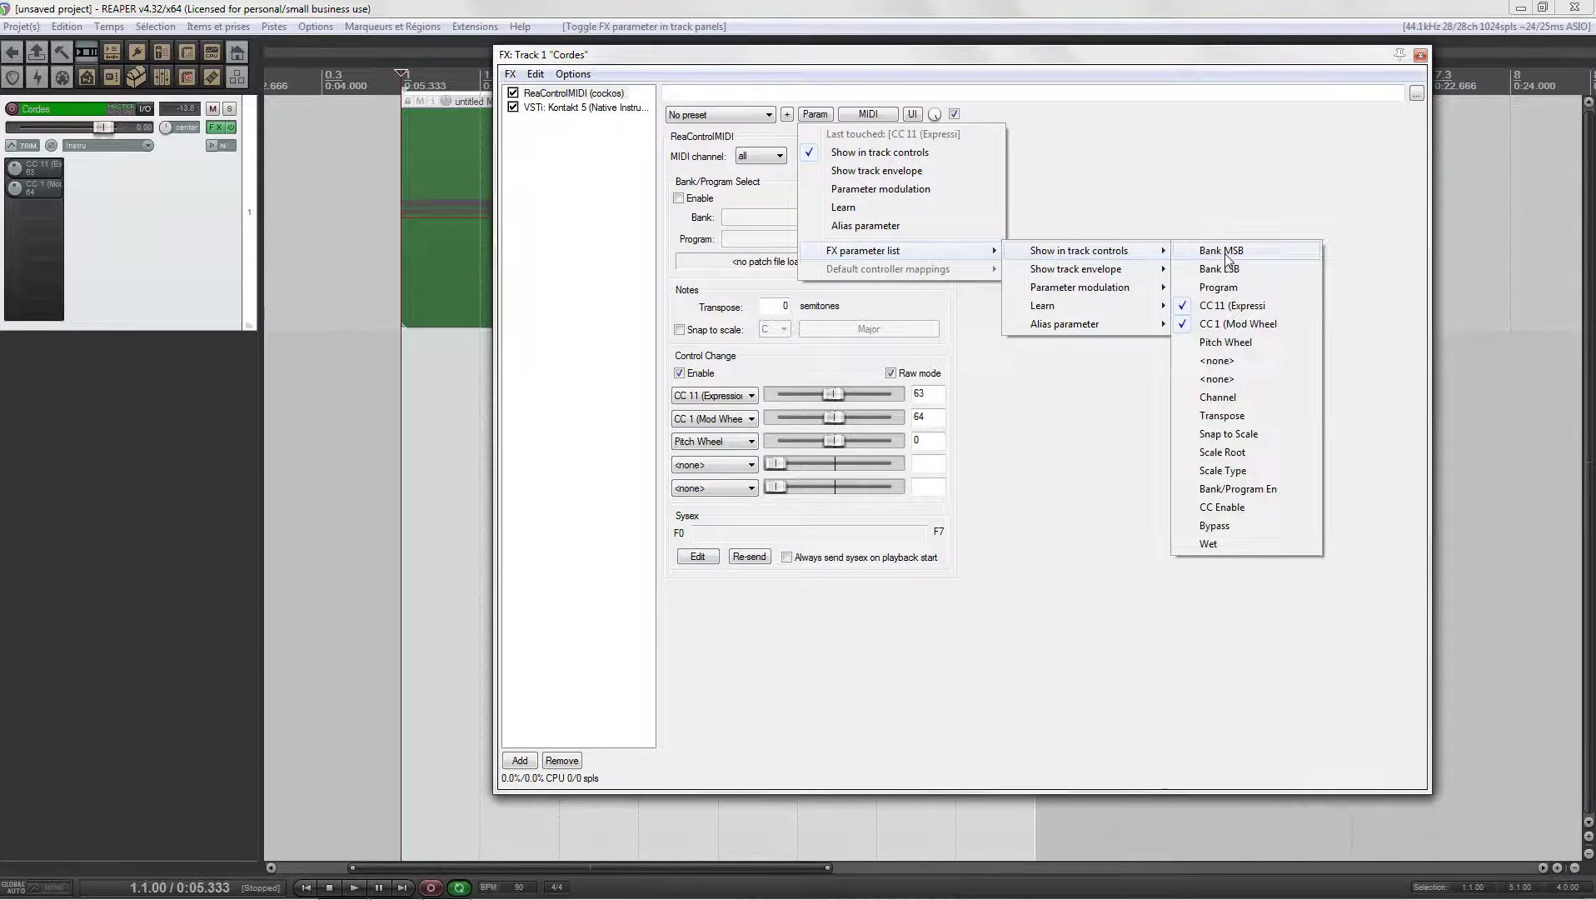
left_click(1228, 343)
Step: Show ReaControlMIDI's Transpose parameter in the Cordes track controls
left_click(806, 115)
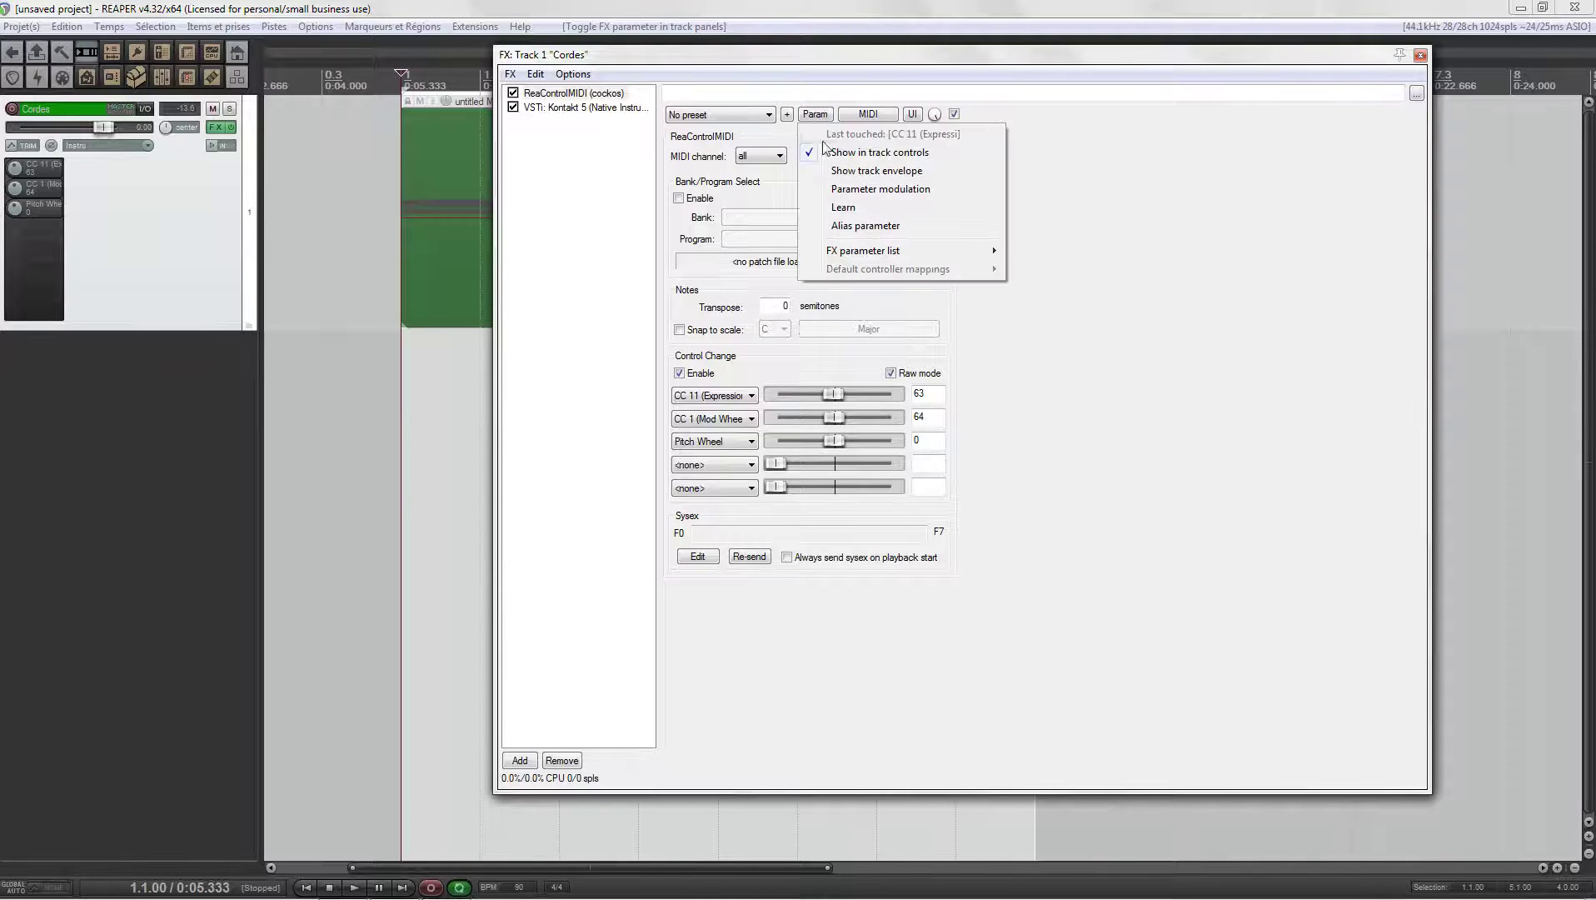
mouse_move(866, 250)
mouse_move(1093, 265)
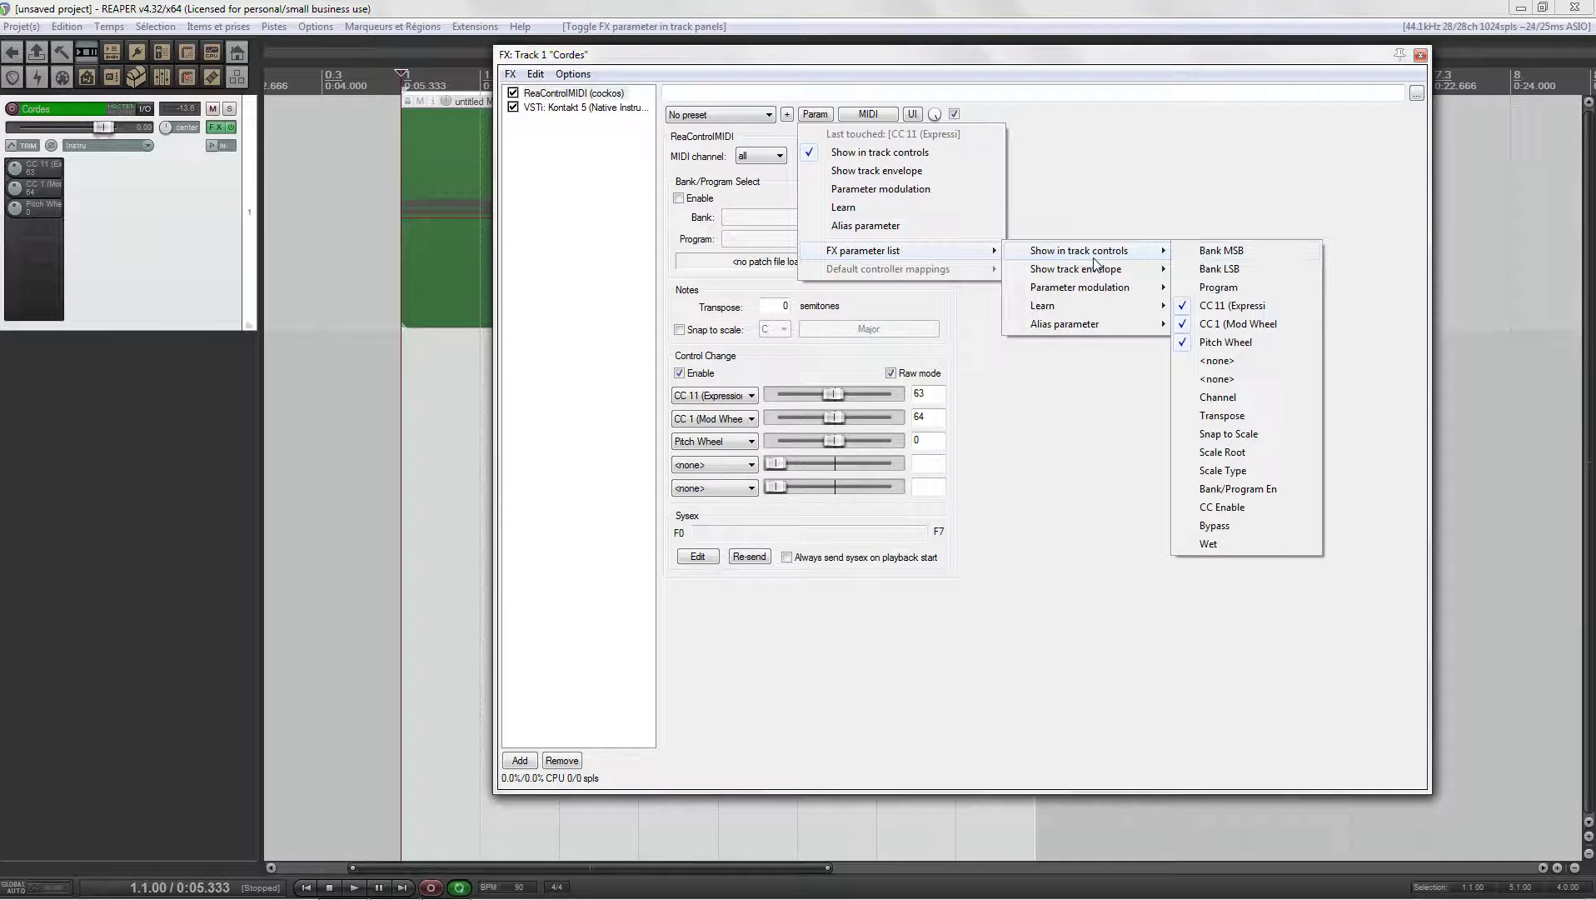
left_click(1222, 415)
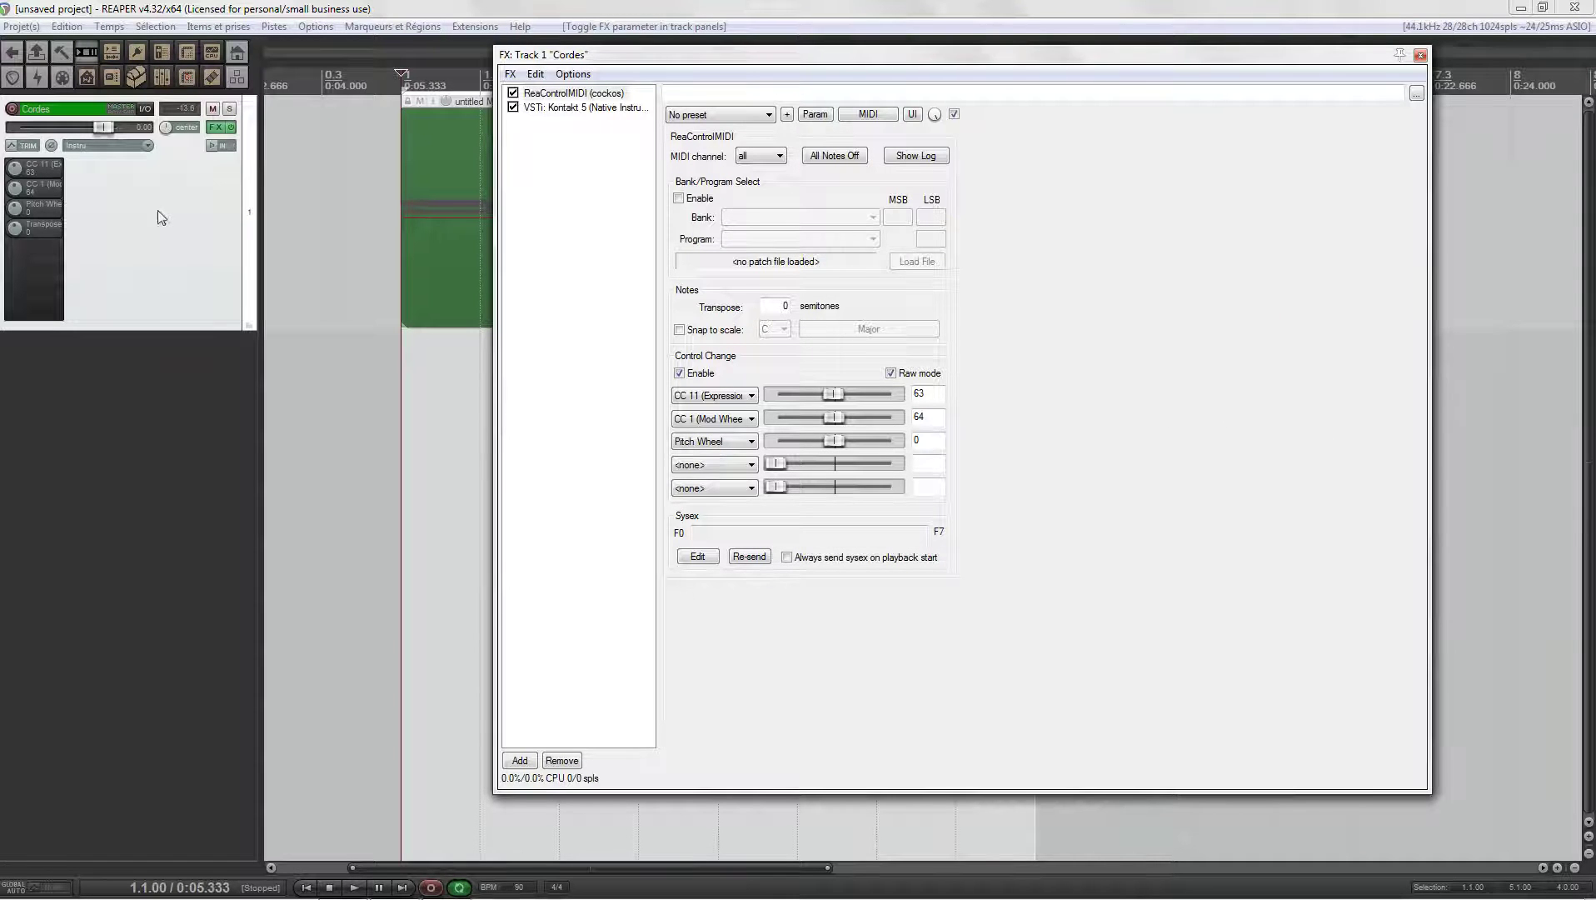
Step: Try the Transpose knob in the track controls and look at the Kontakt 5 instrument in the FX chain
left_click_drag(15, 228, 18, 227)
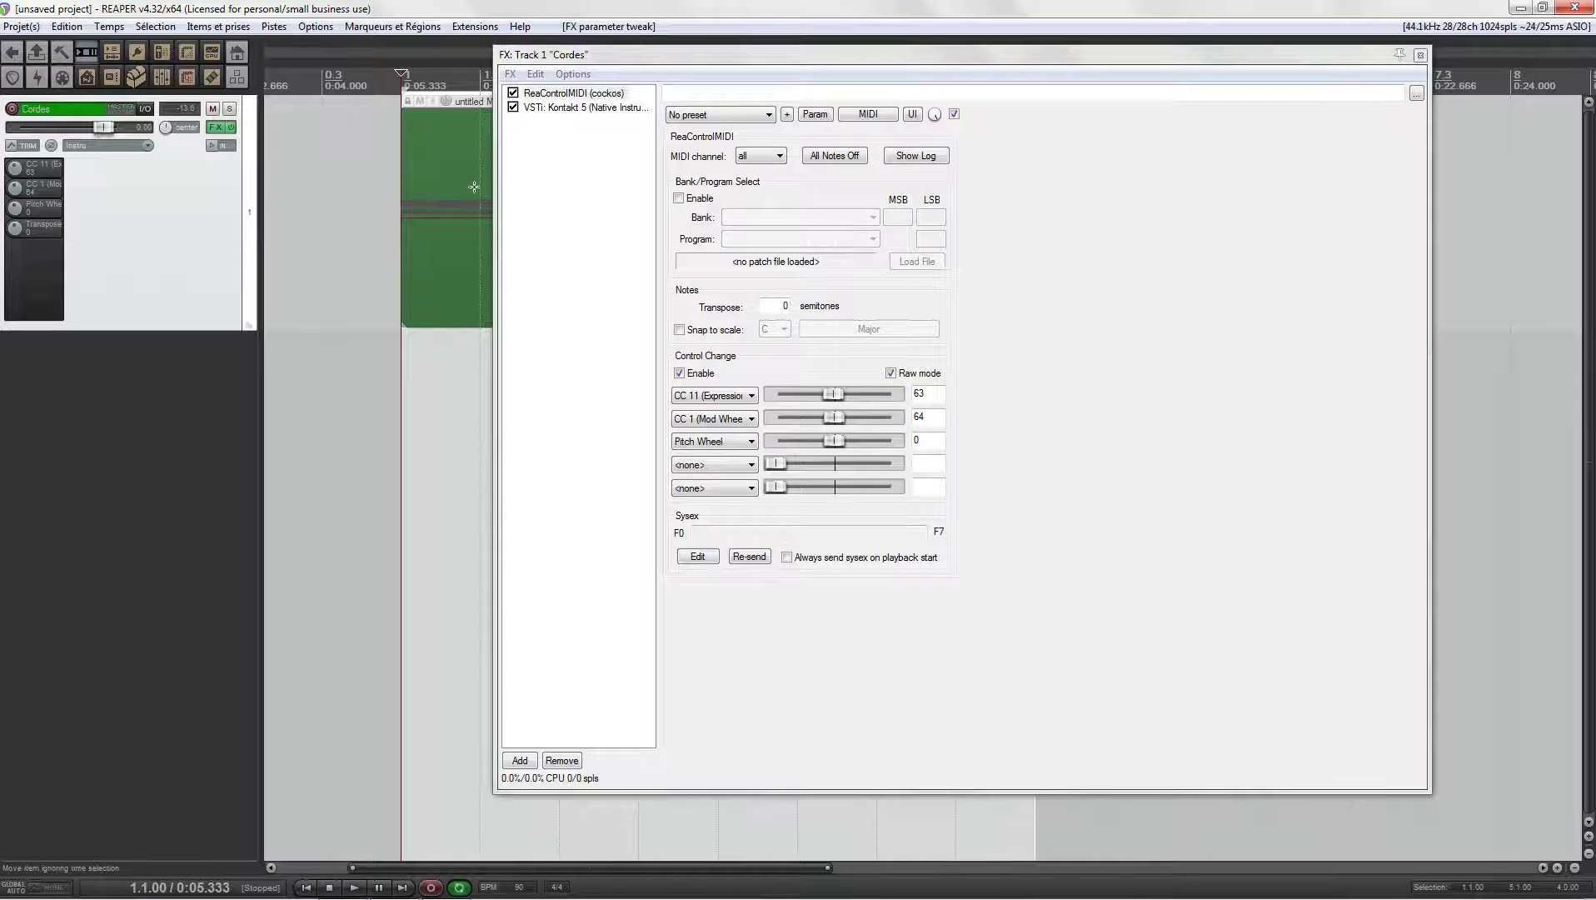
left_click(564, 112)
left_click(575, 94)
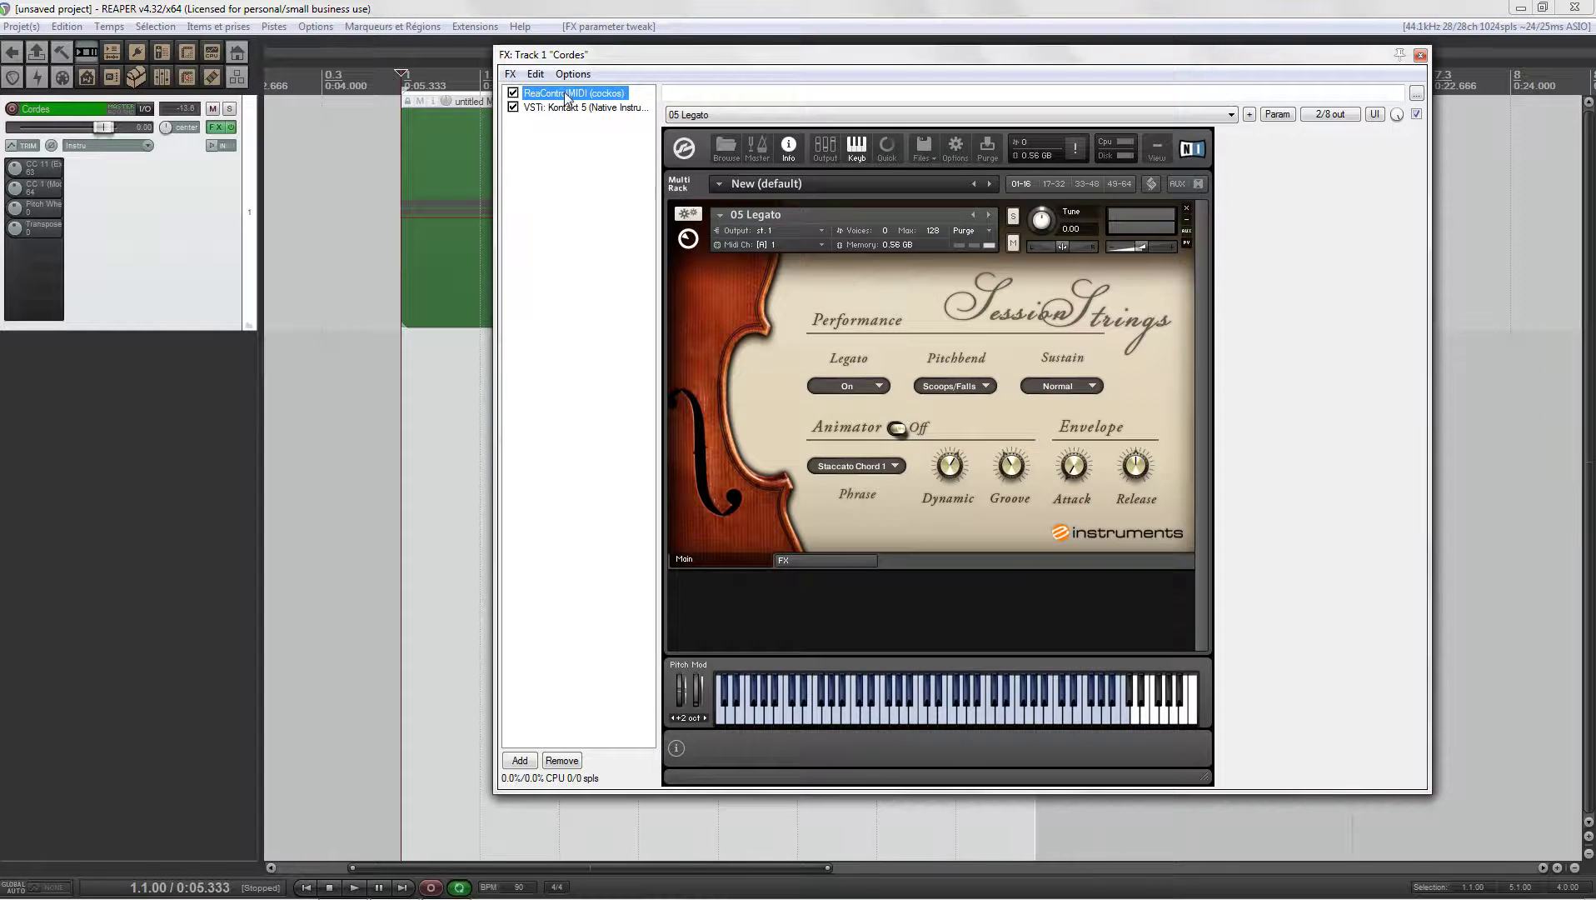
left_click_drag(15, 227, 15, 230)
Step: Show ReaControlMIDI's Channel parameter in the Cordes track controls and close the FX chain window
left_click(815, 114)
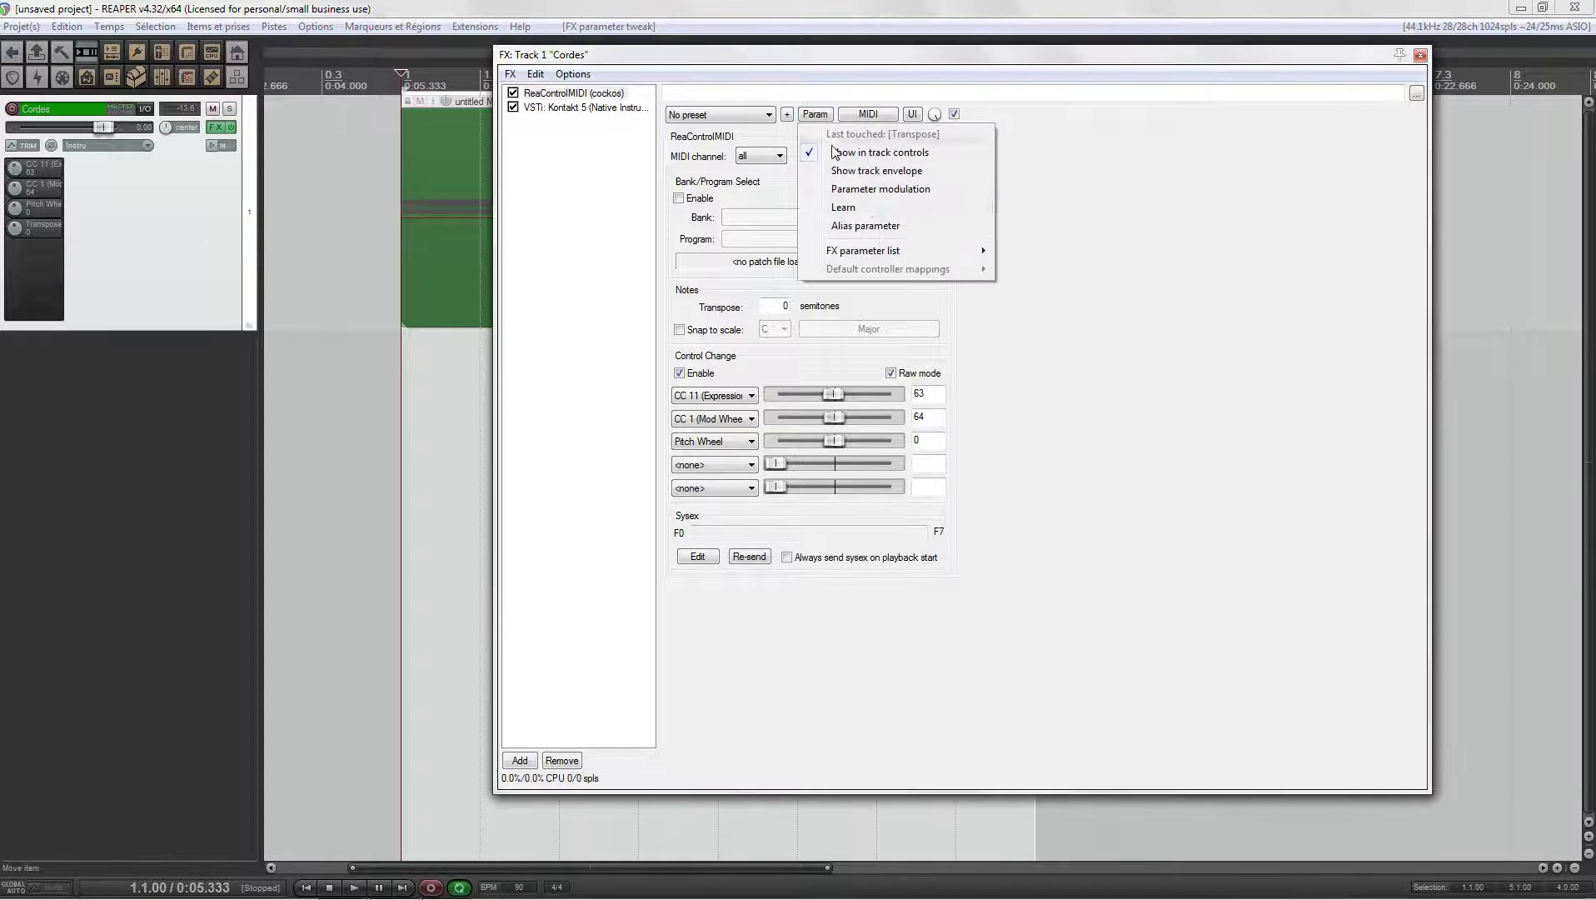
mouse_move(944, 250)
mouse_move(1077, 259)
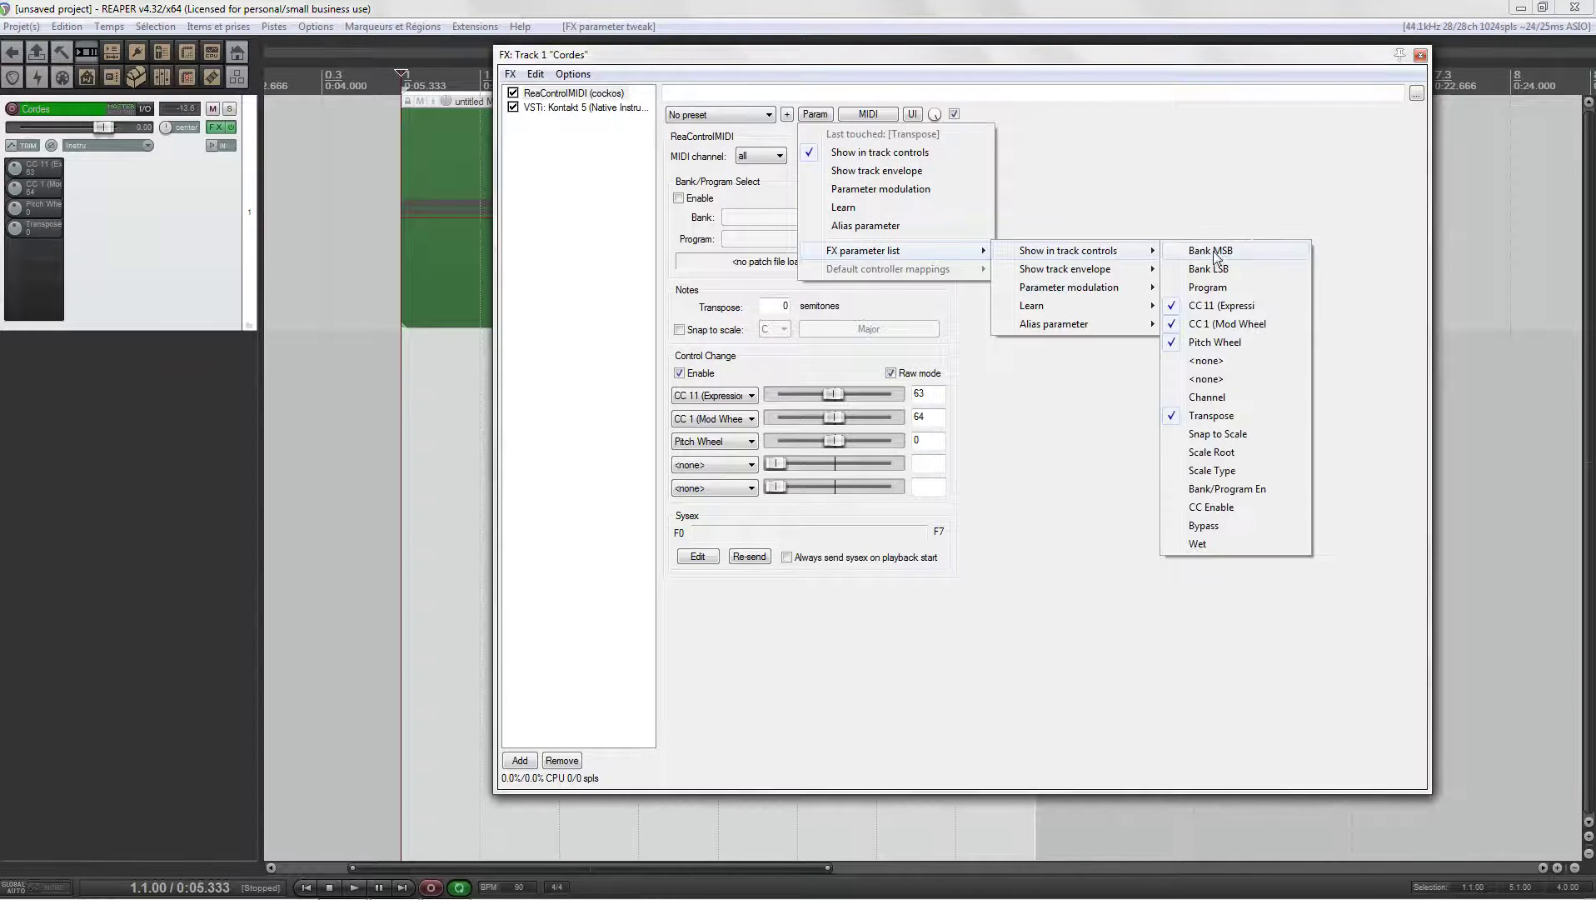
left_click(1215, 398)
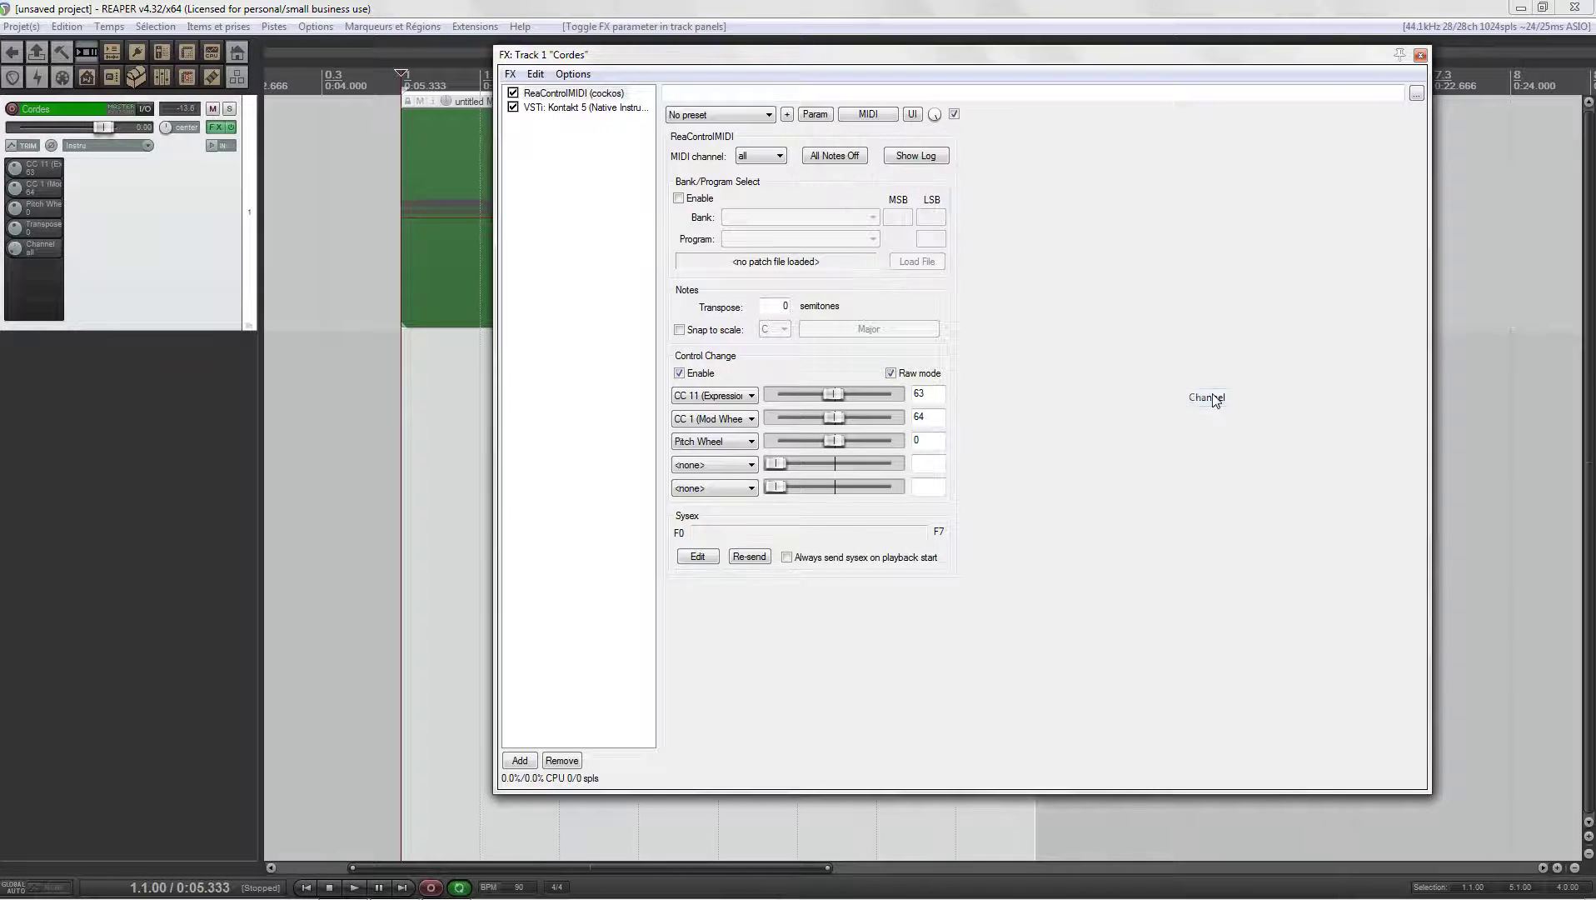
left_click_drag(19, 253, 168, 302)
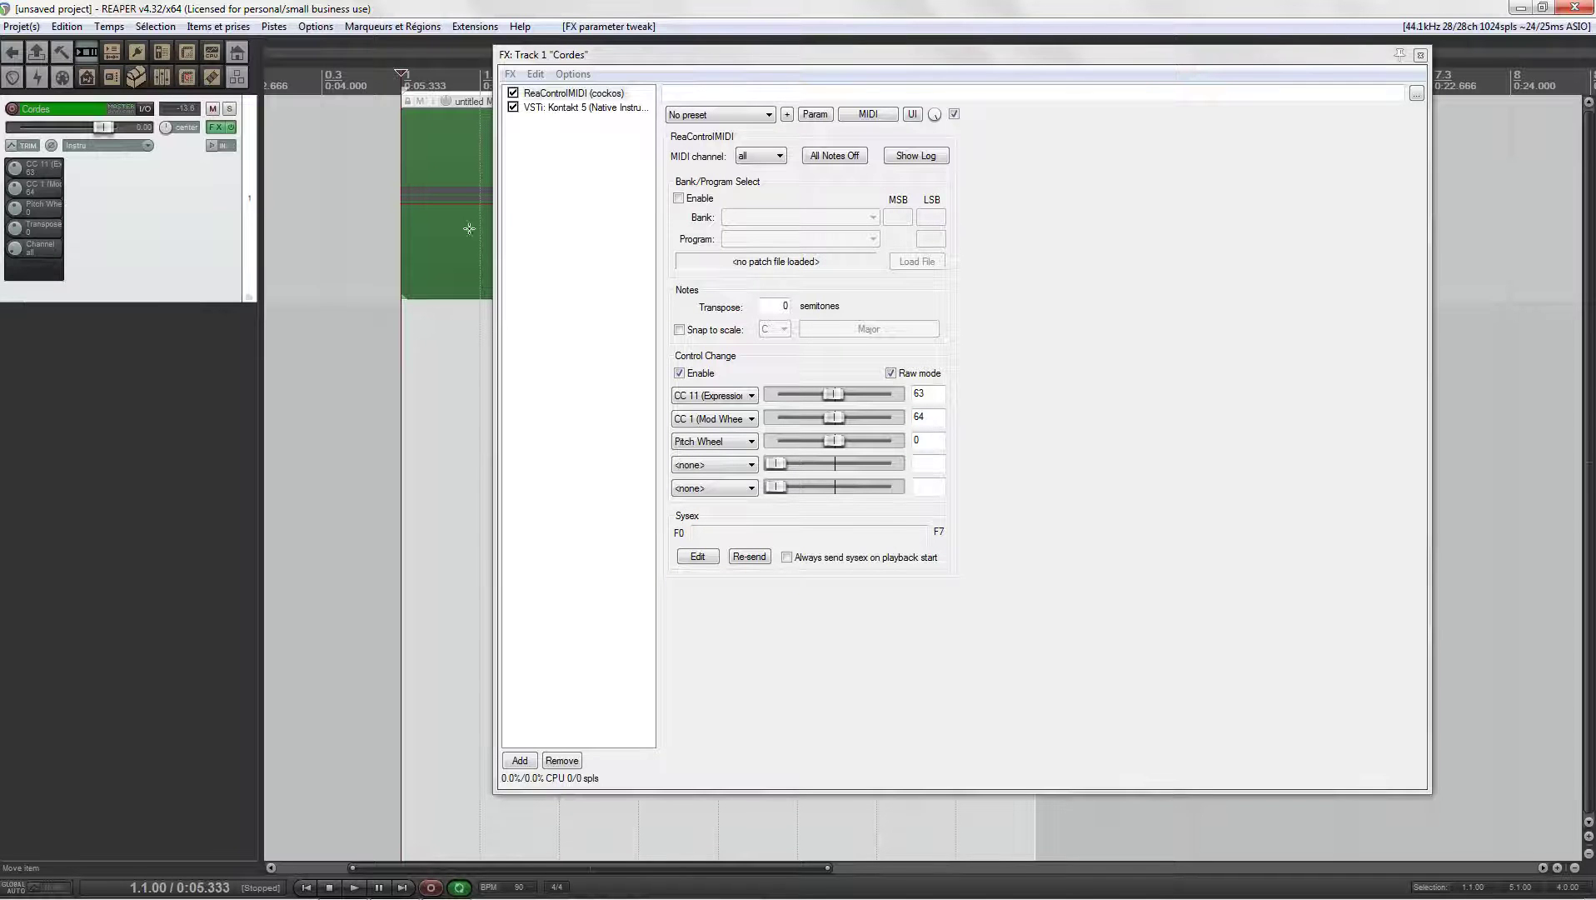
left_click(1423, 54)
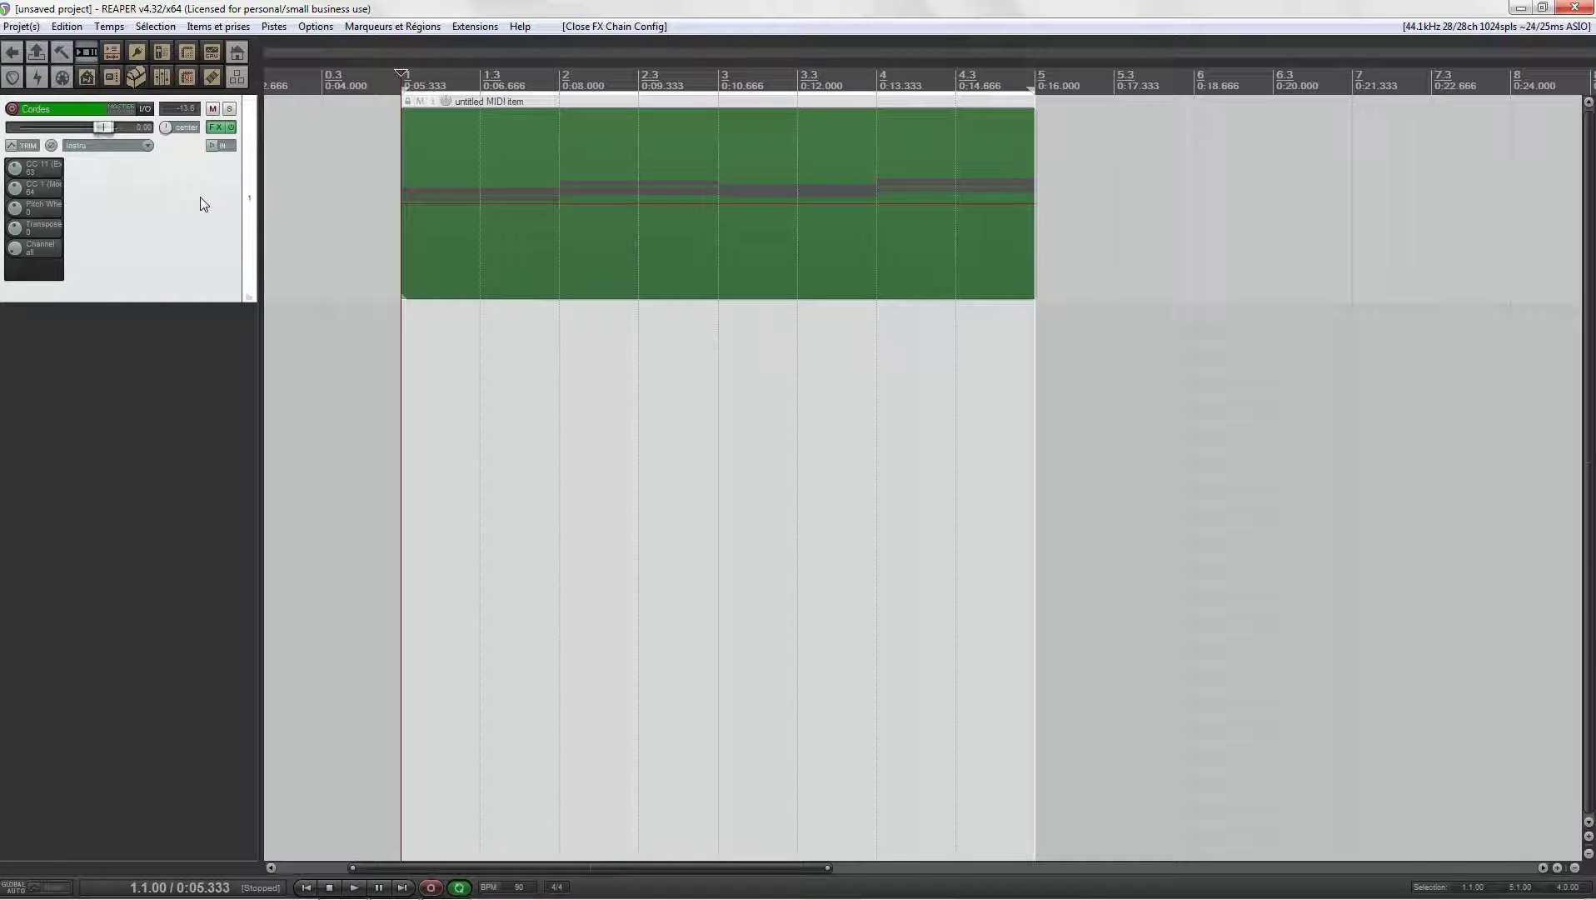
Step: Give the CC 11 control on the Cordes track the alias Expression
right_click(37, 166)
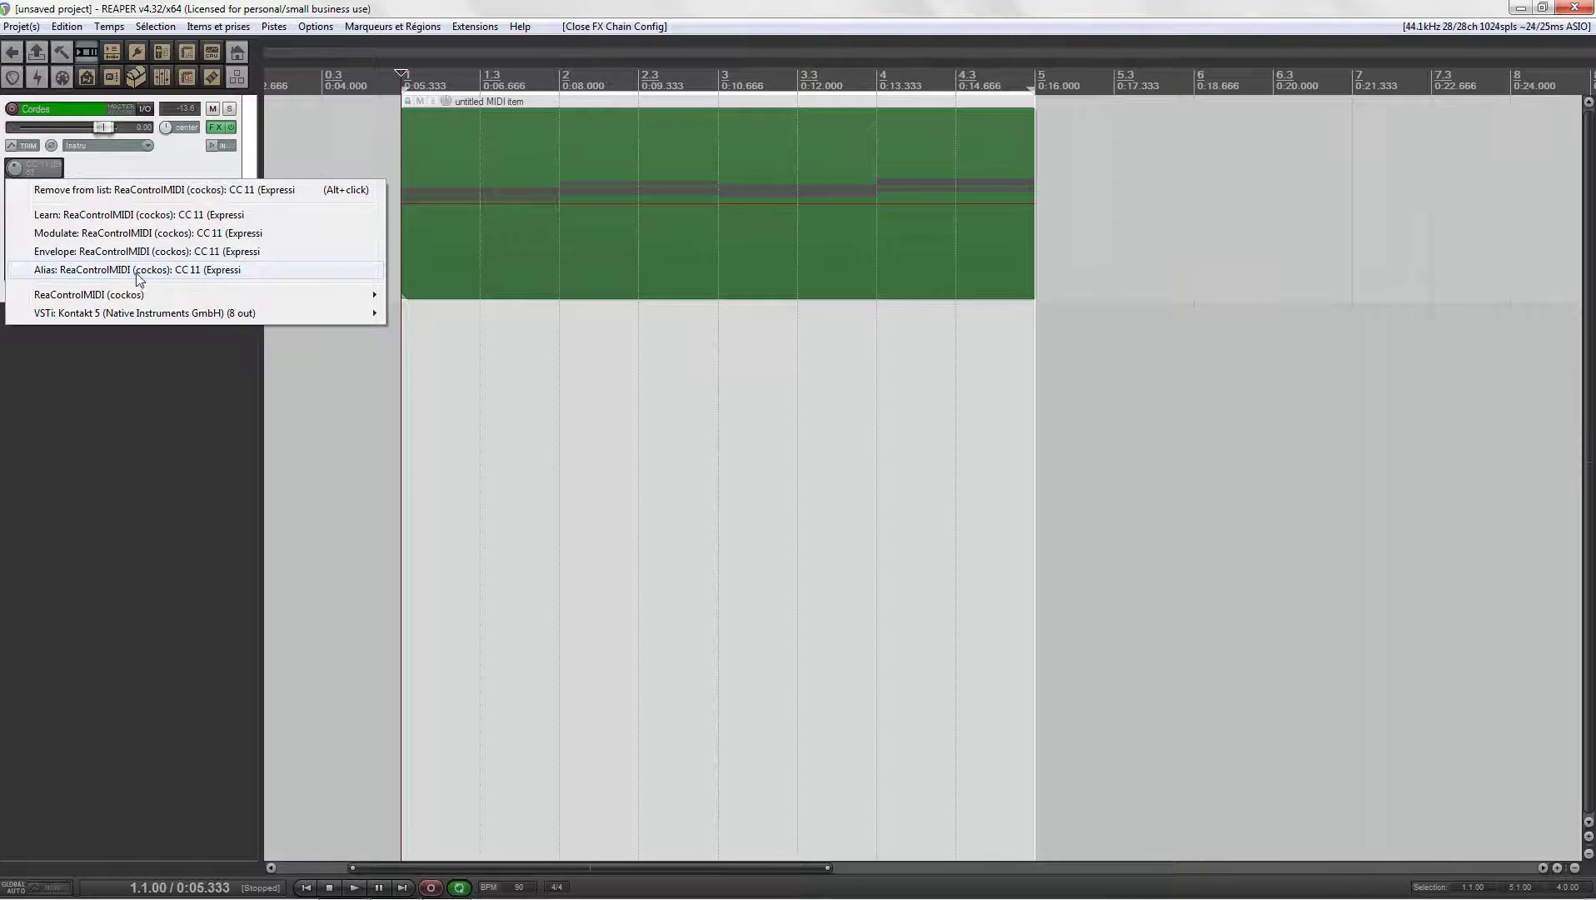
left_click(84, 271)
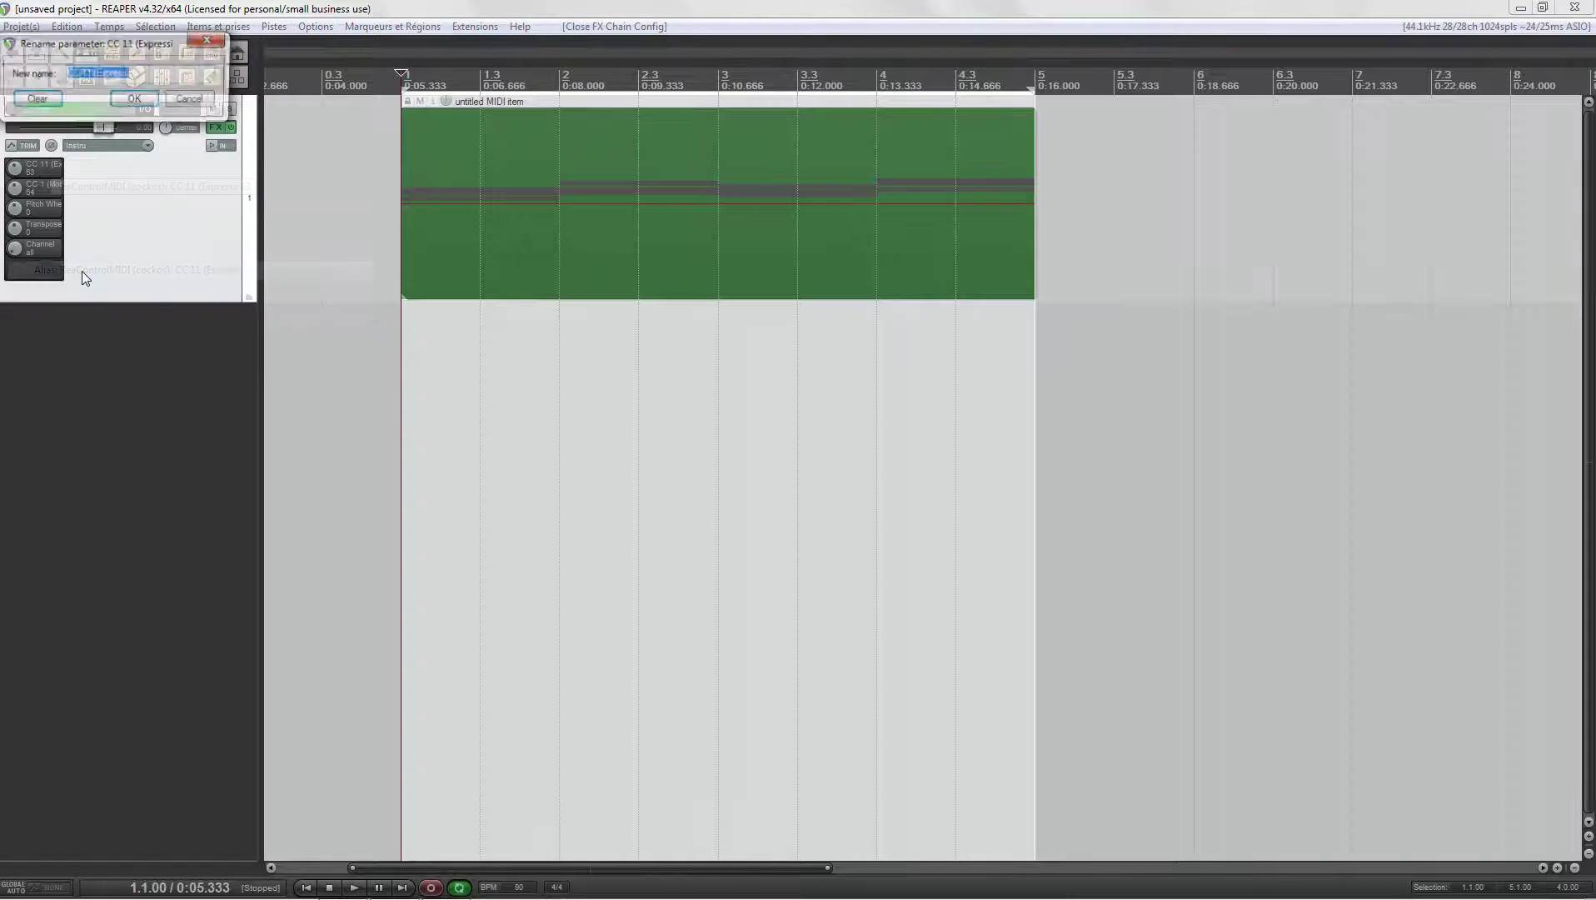
left_click_drag(113, 43, 790, 334)
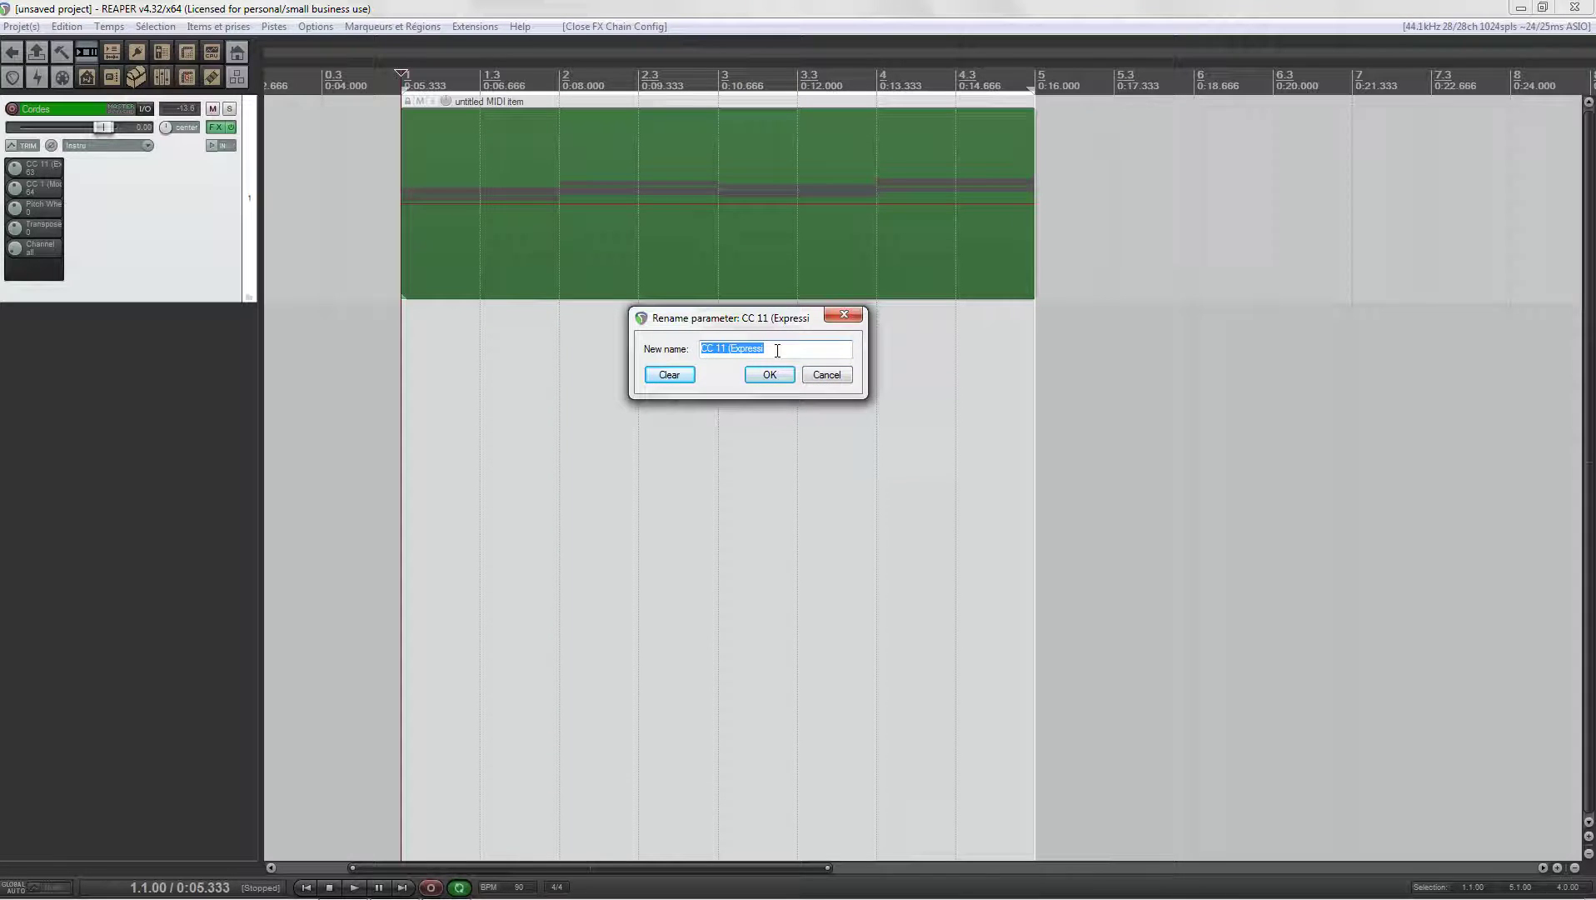
type("E")
key("Return")
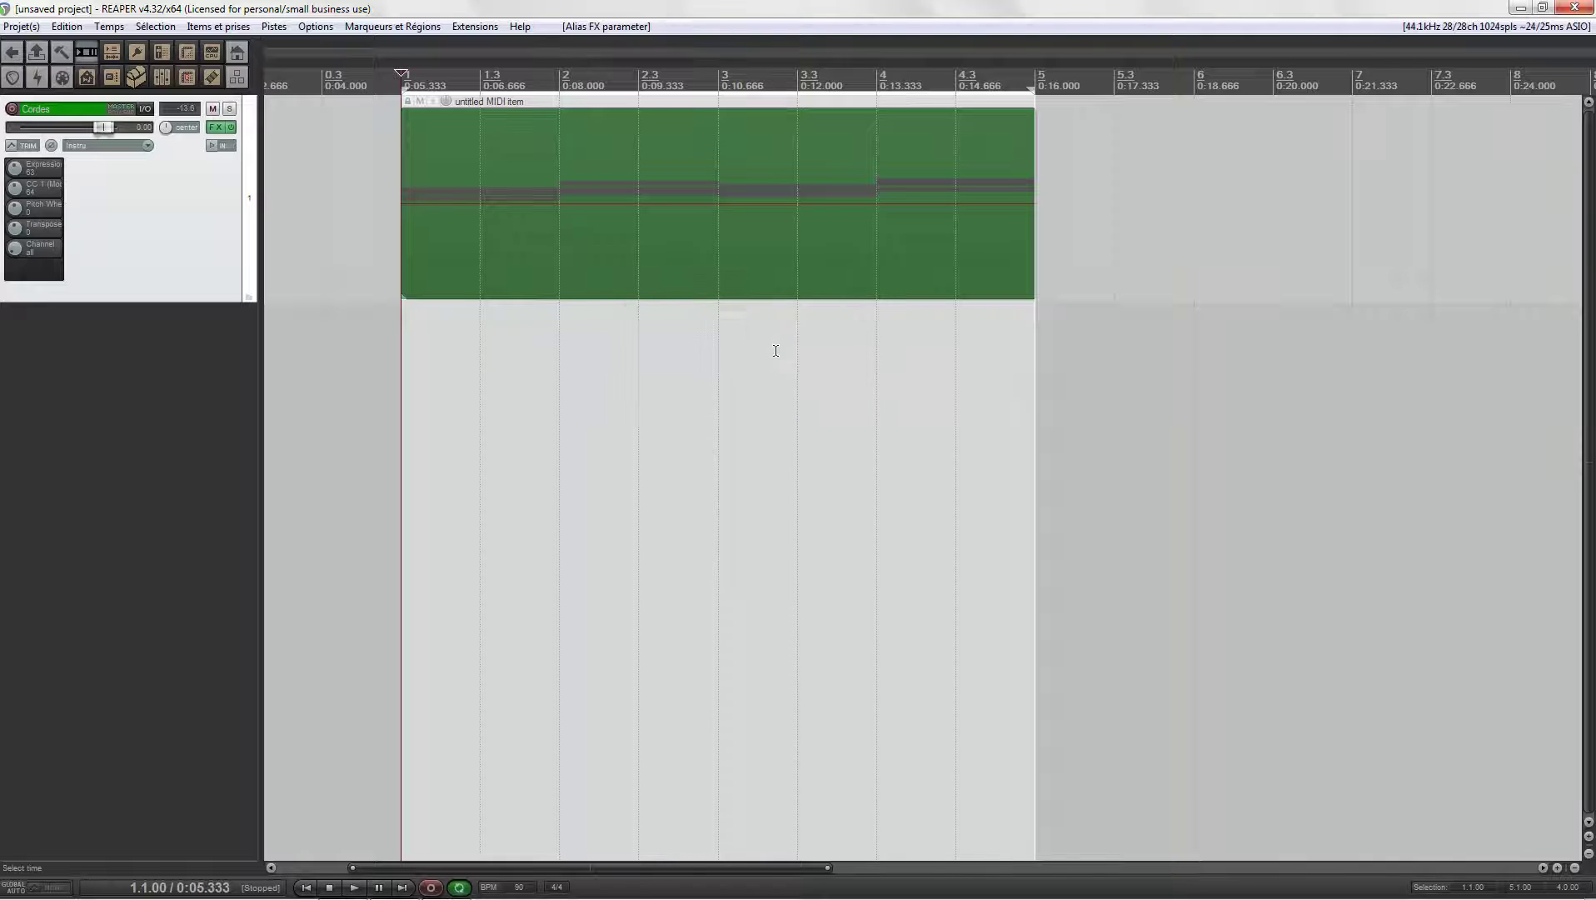
Step: Open the ReaControlMIDI window from the Expression control, close it and look at the control's options
double_click(29, 166)
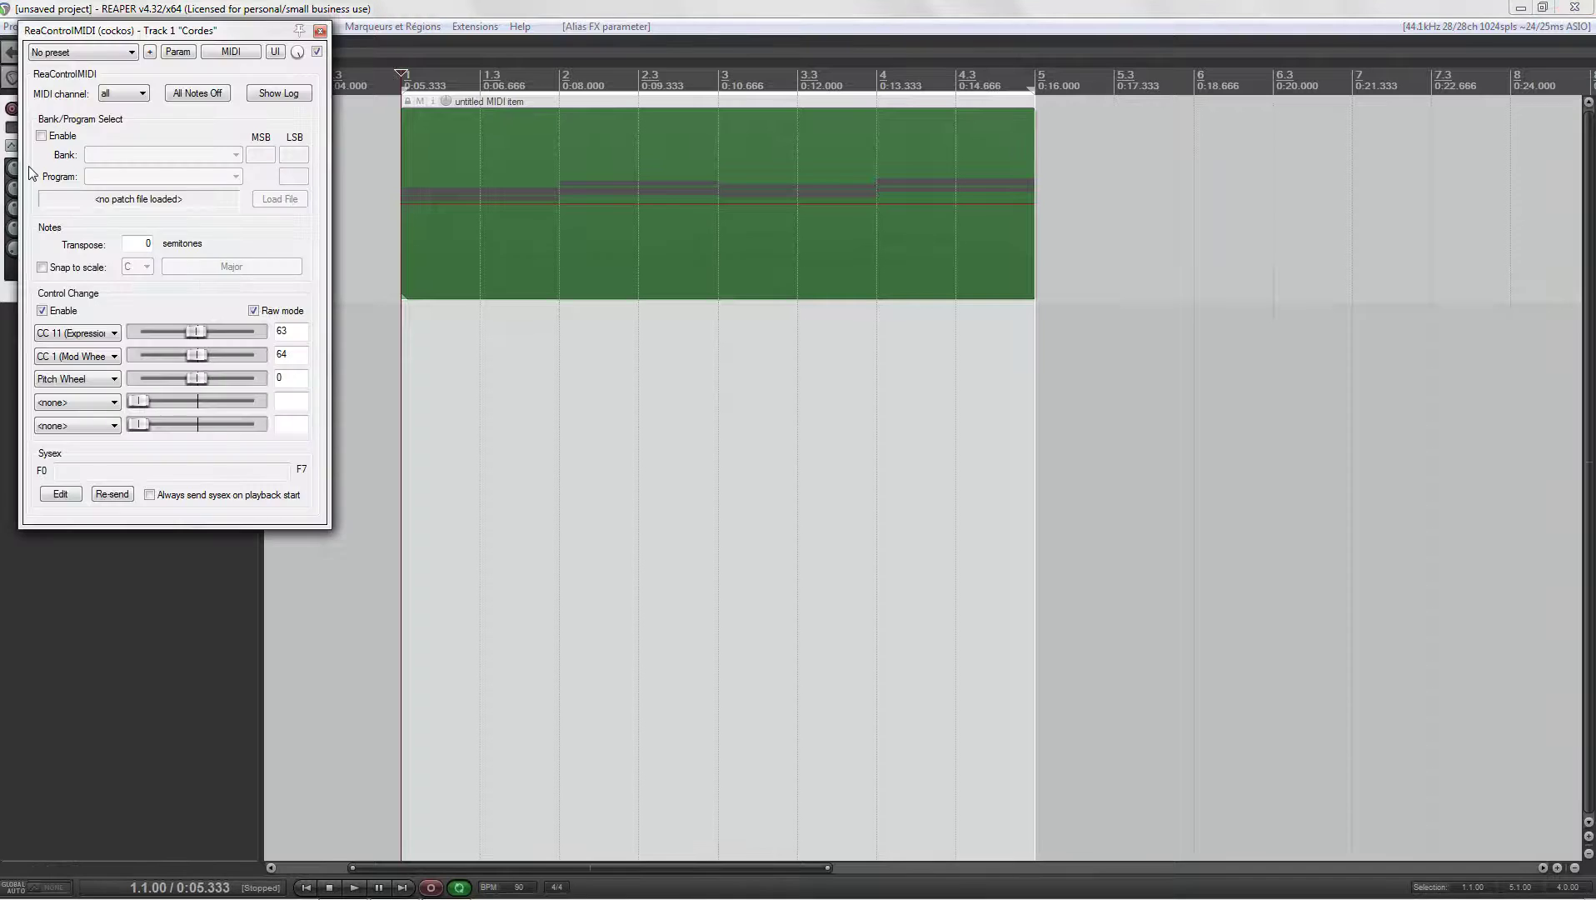
left_click_drag(176, 40, 762, 145)
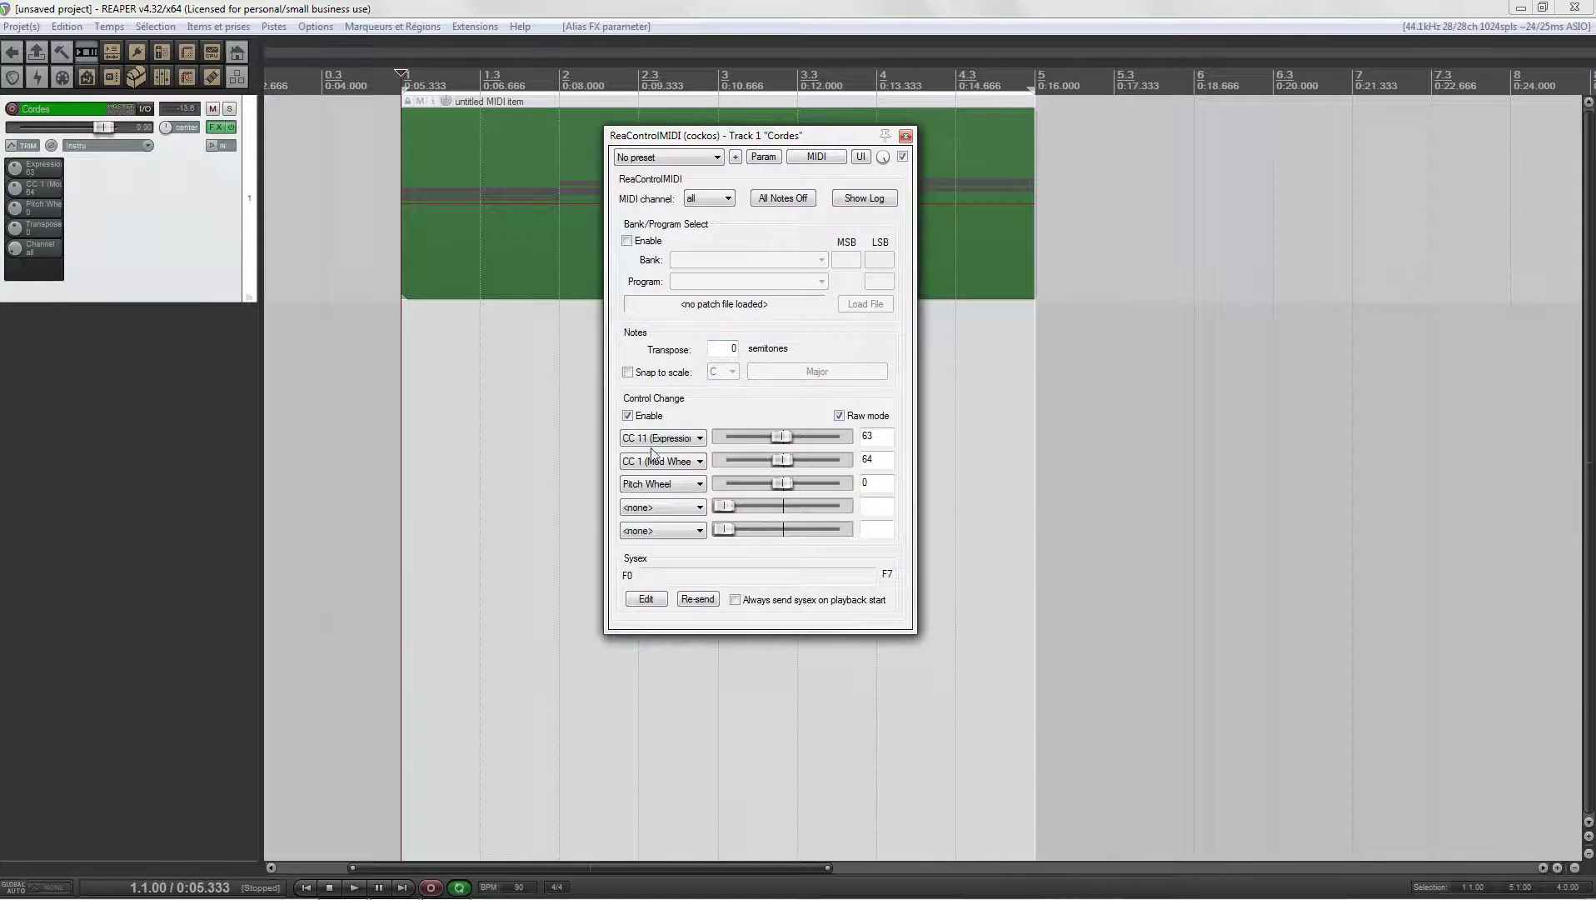
left_click(905, 135)
right_click(46, 173)
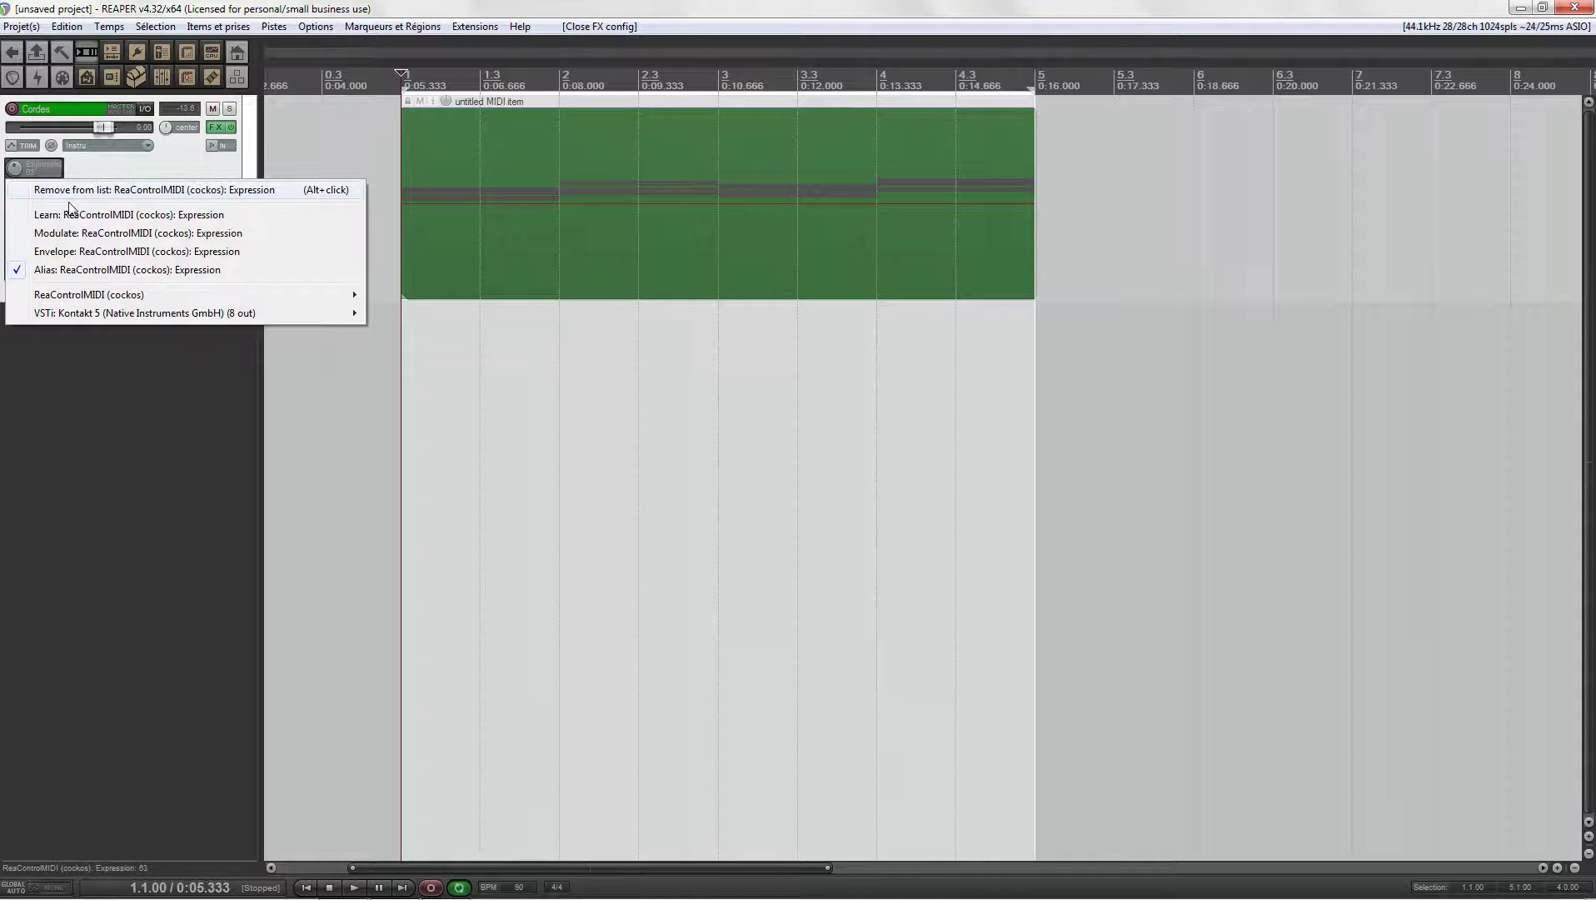
left_click(180, 415)
Step: Give the CC 1 (Mod Wheel) control on the Cordes track the alias Modwheel
left_click(44, 190)
right_click(43, 190)
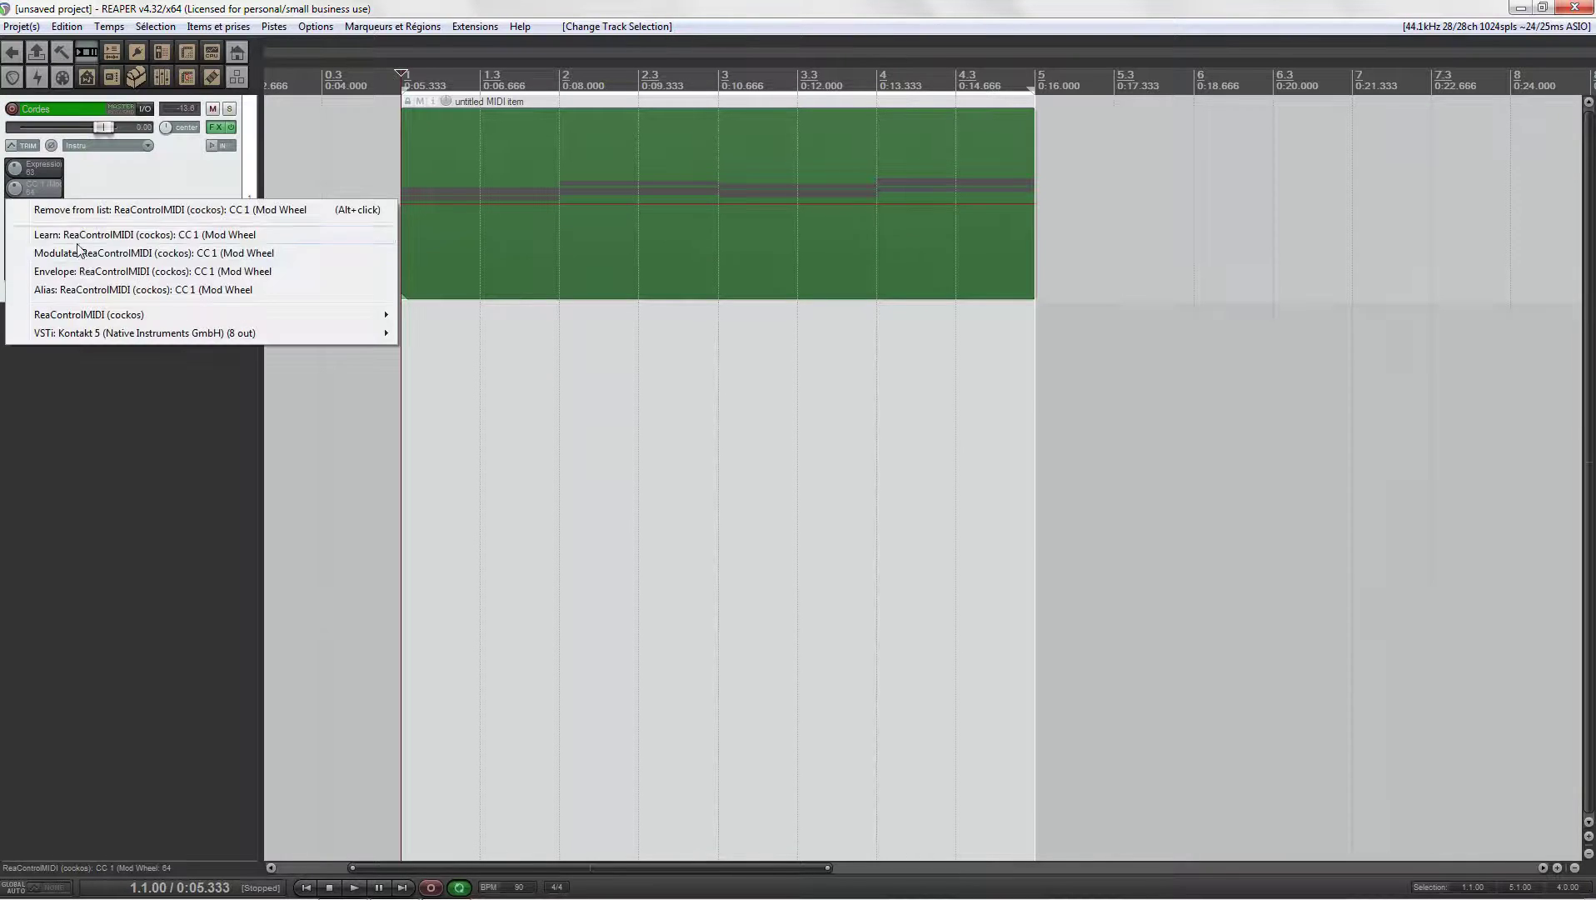
left_click(95, 290)
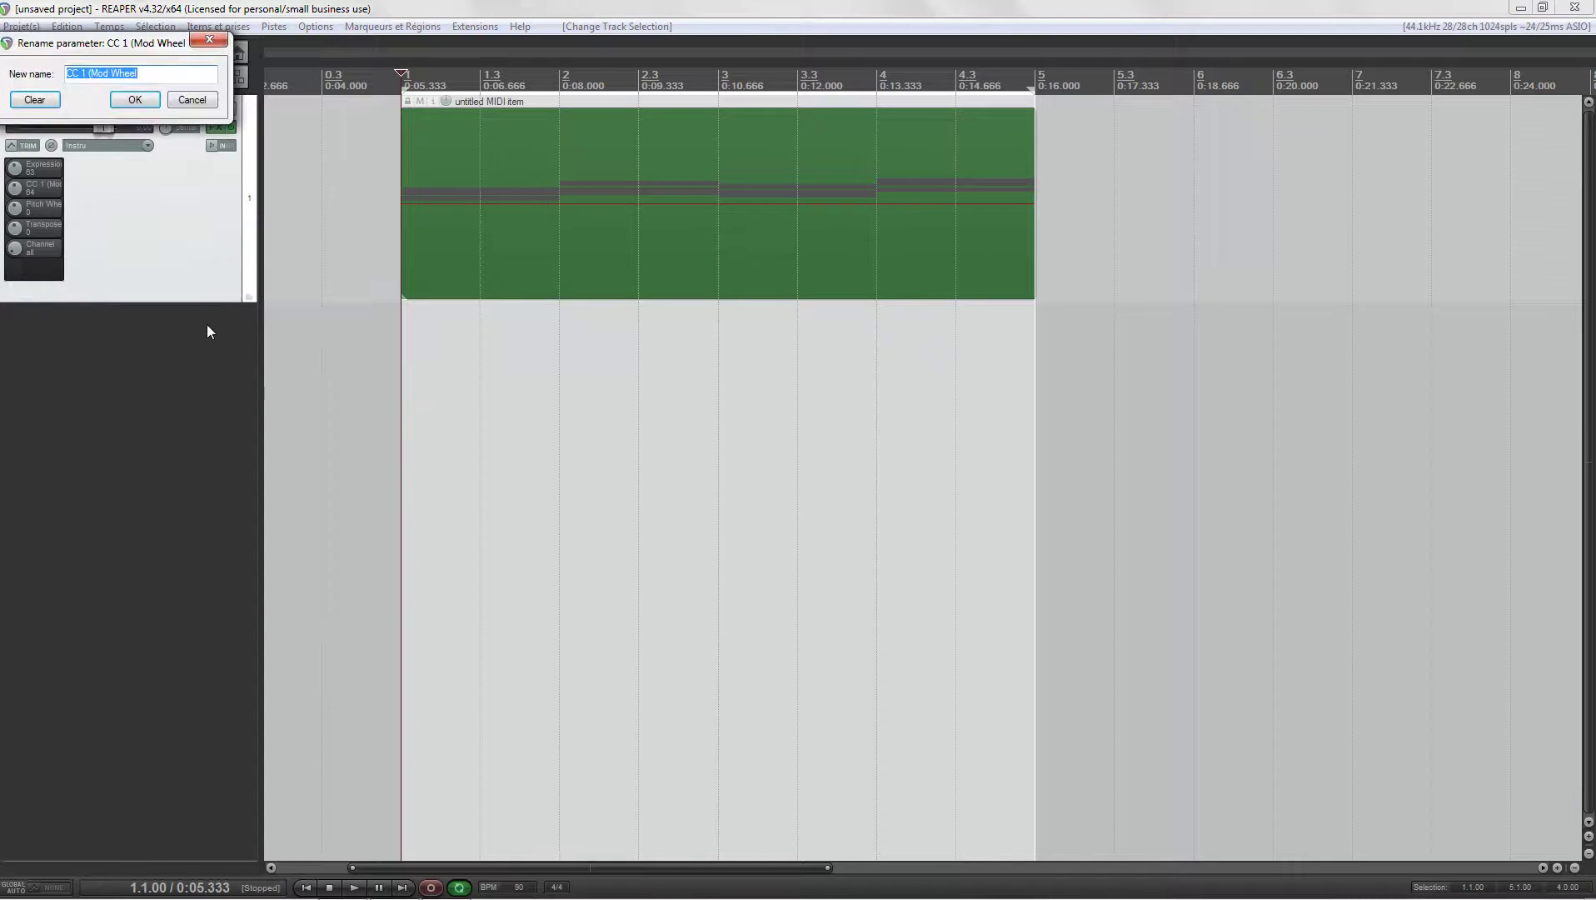
type("Modwh")
key("BackSpace")
key("BackSpace")
key("BackSpace")
type("eel")
key("Return")
Step: Give the Pitch Wheel control on the Cordes track the alias Pitch
right_click(50, 216)
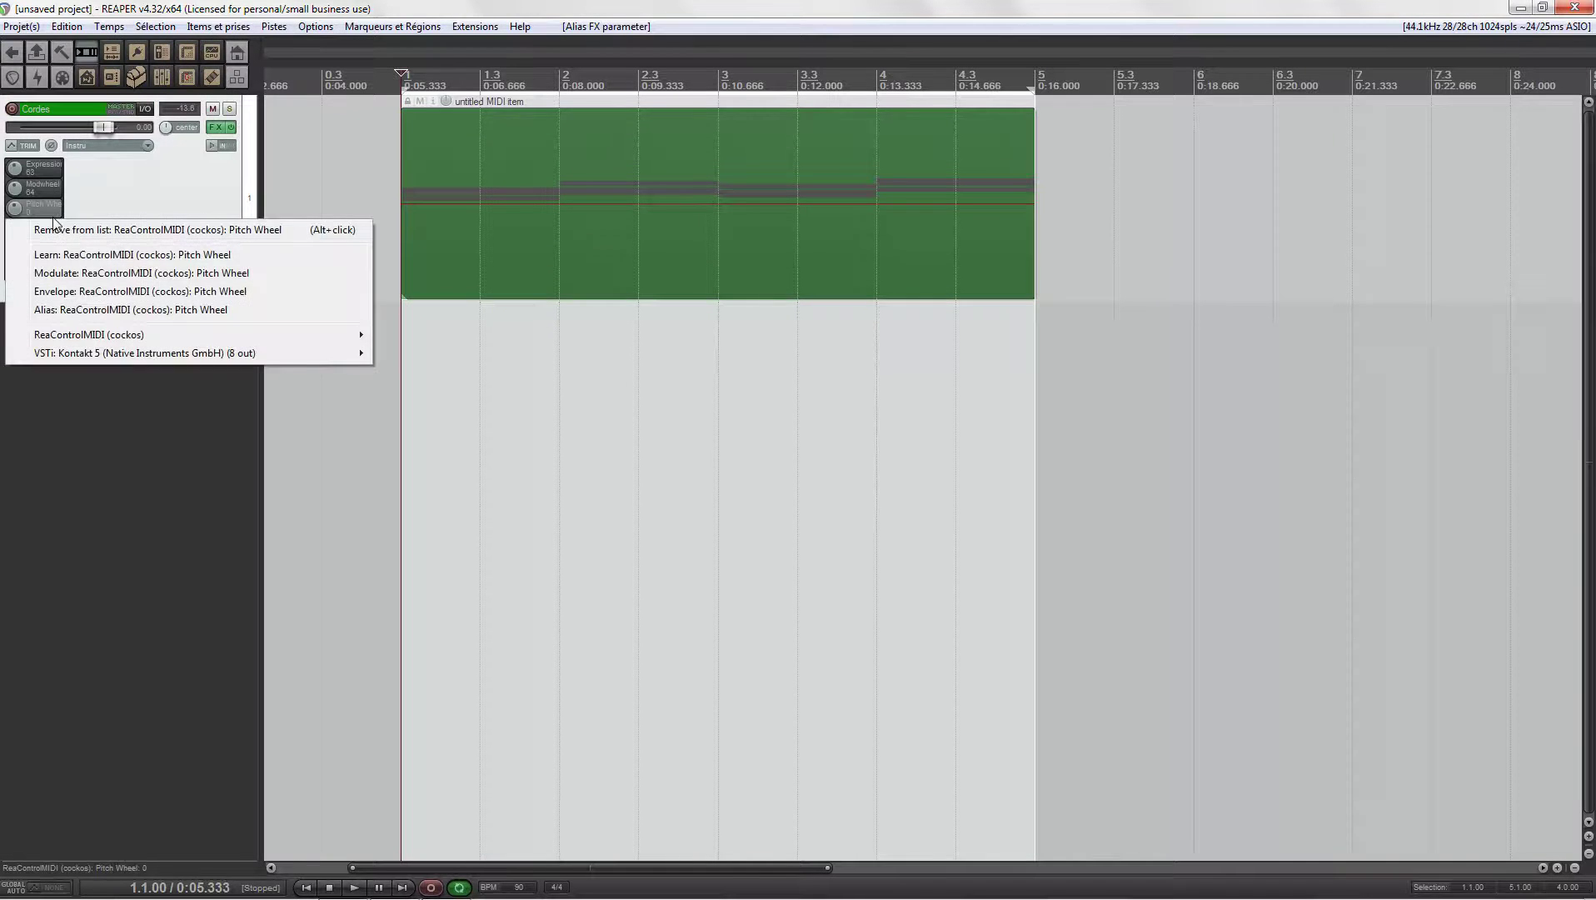
left_click(104, 309)
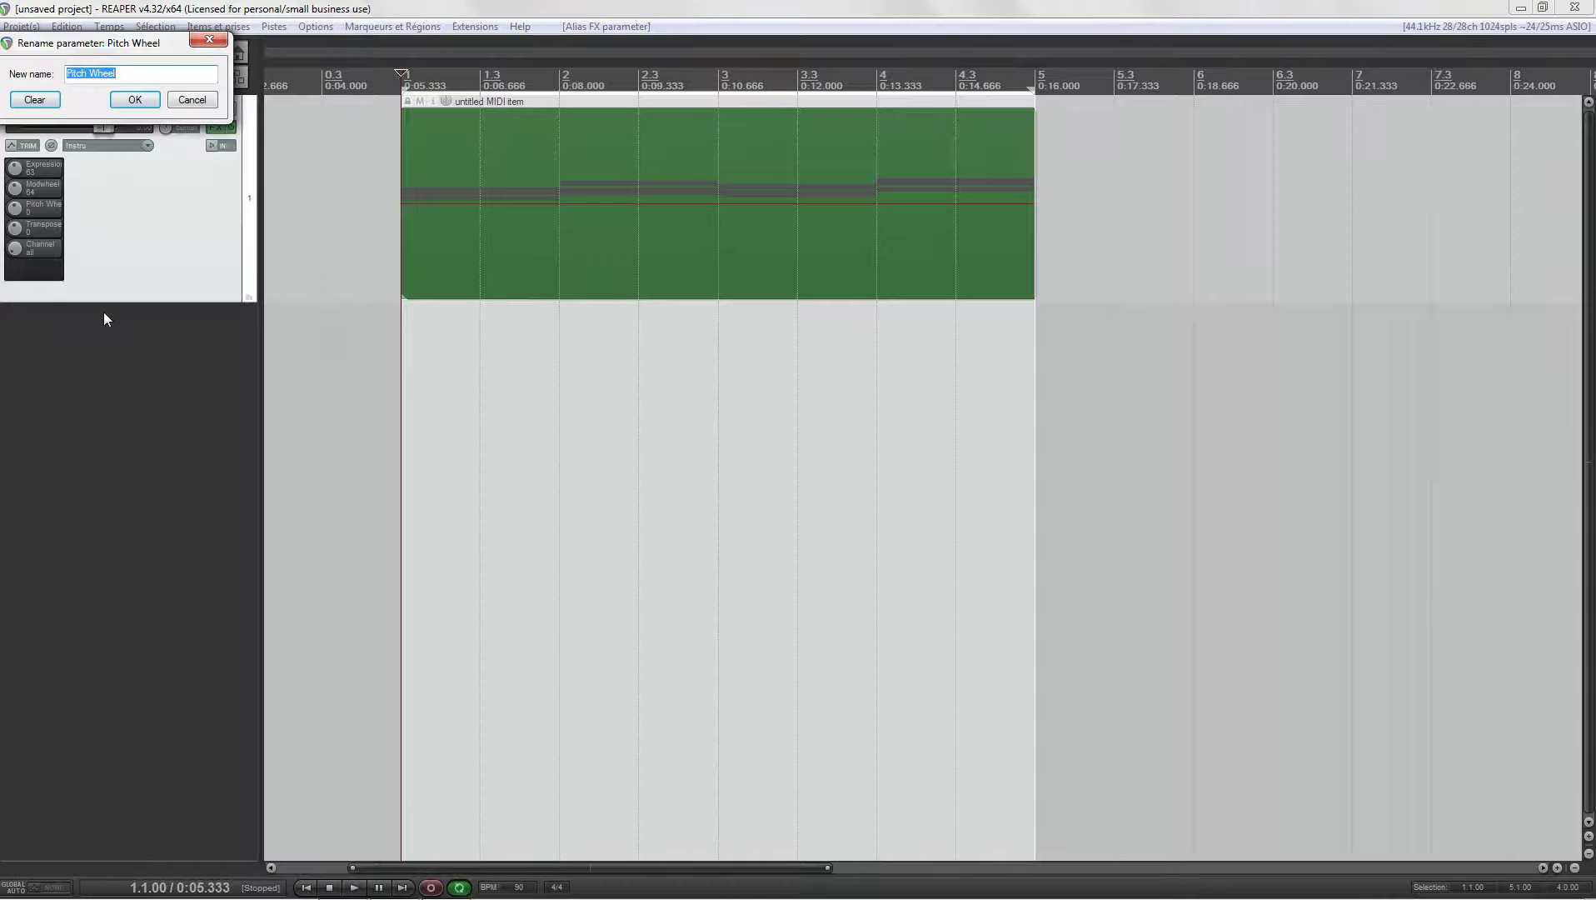
type("Pitch")
key("Return")
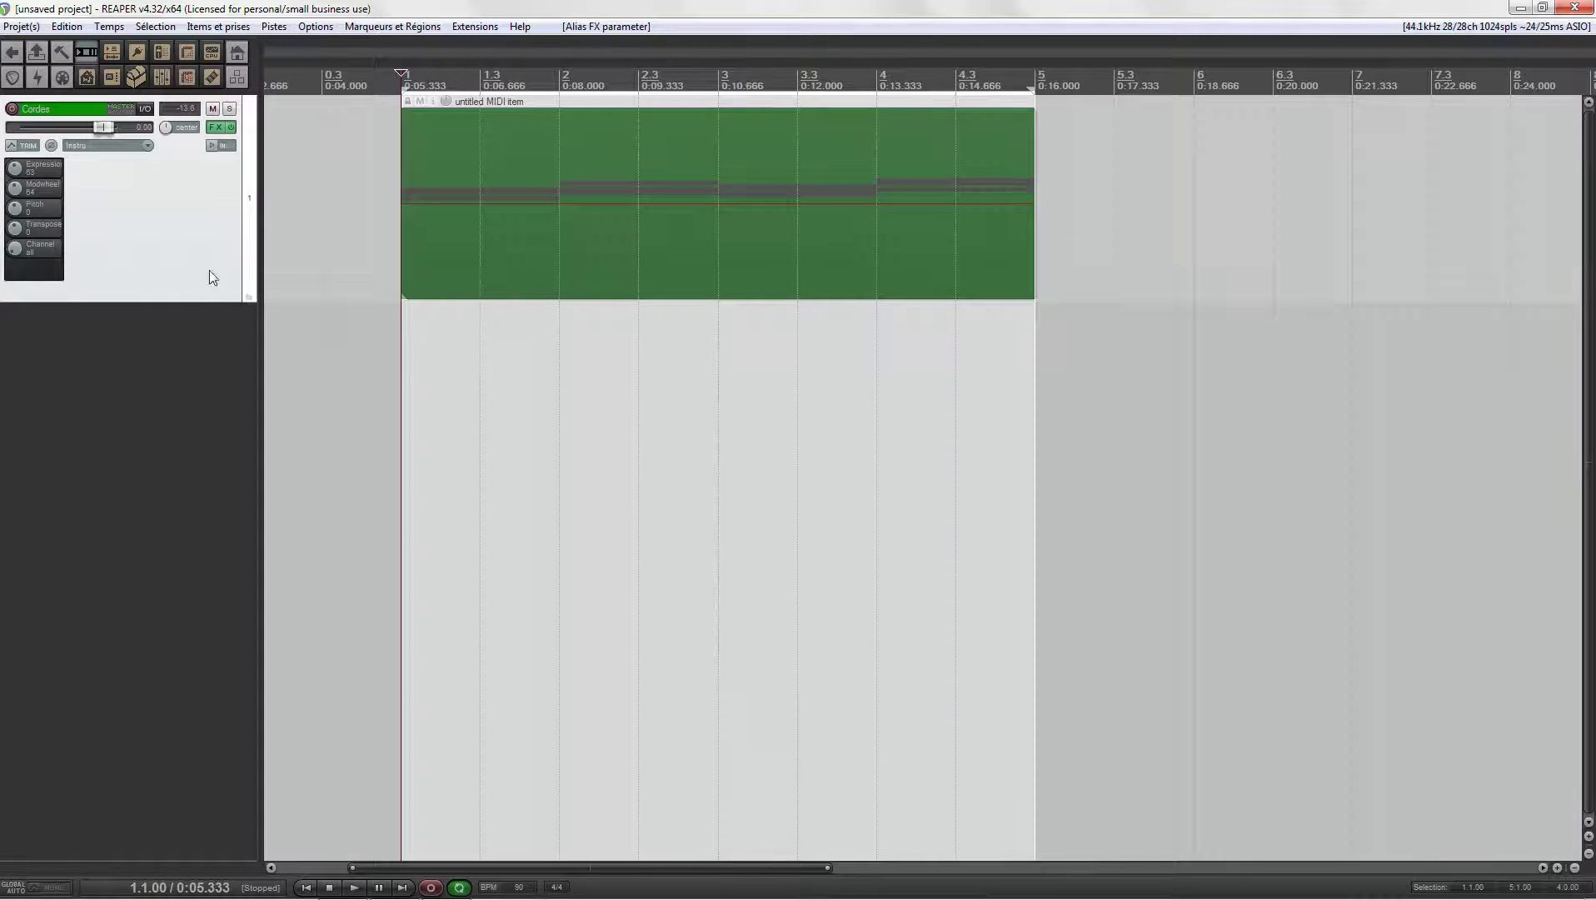
Step: Show the Expression control's envelope under the Cordes track, remove the empty envelope and check the control's options
right_click(46, 169)
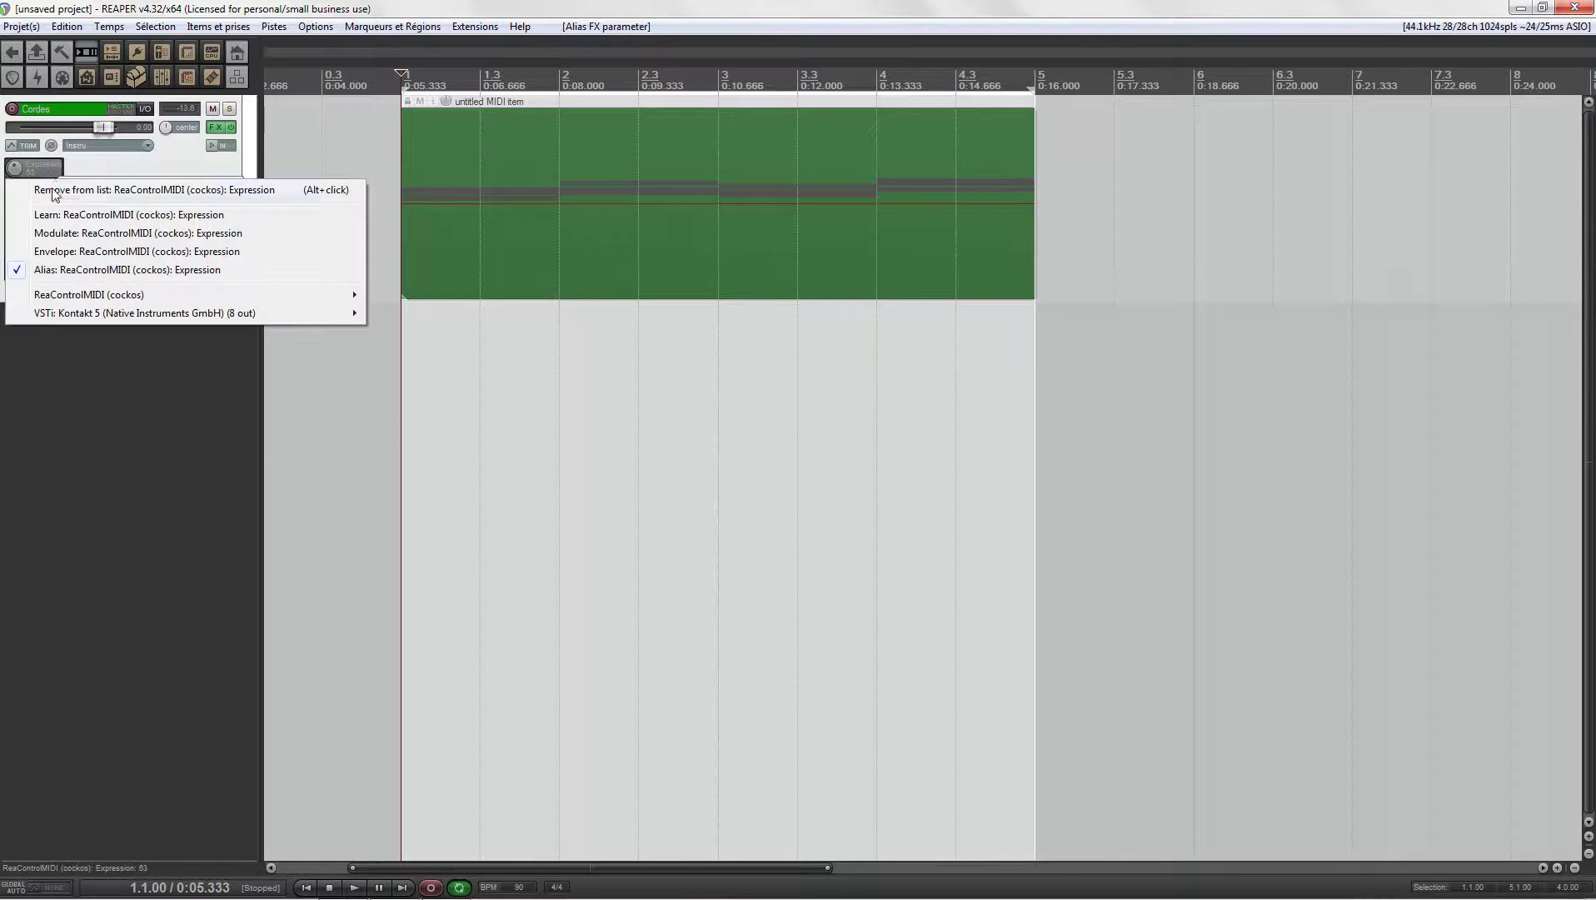
left_click(76, 249)
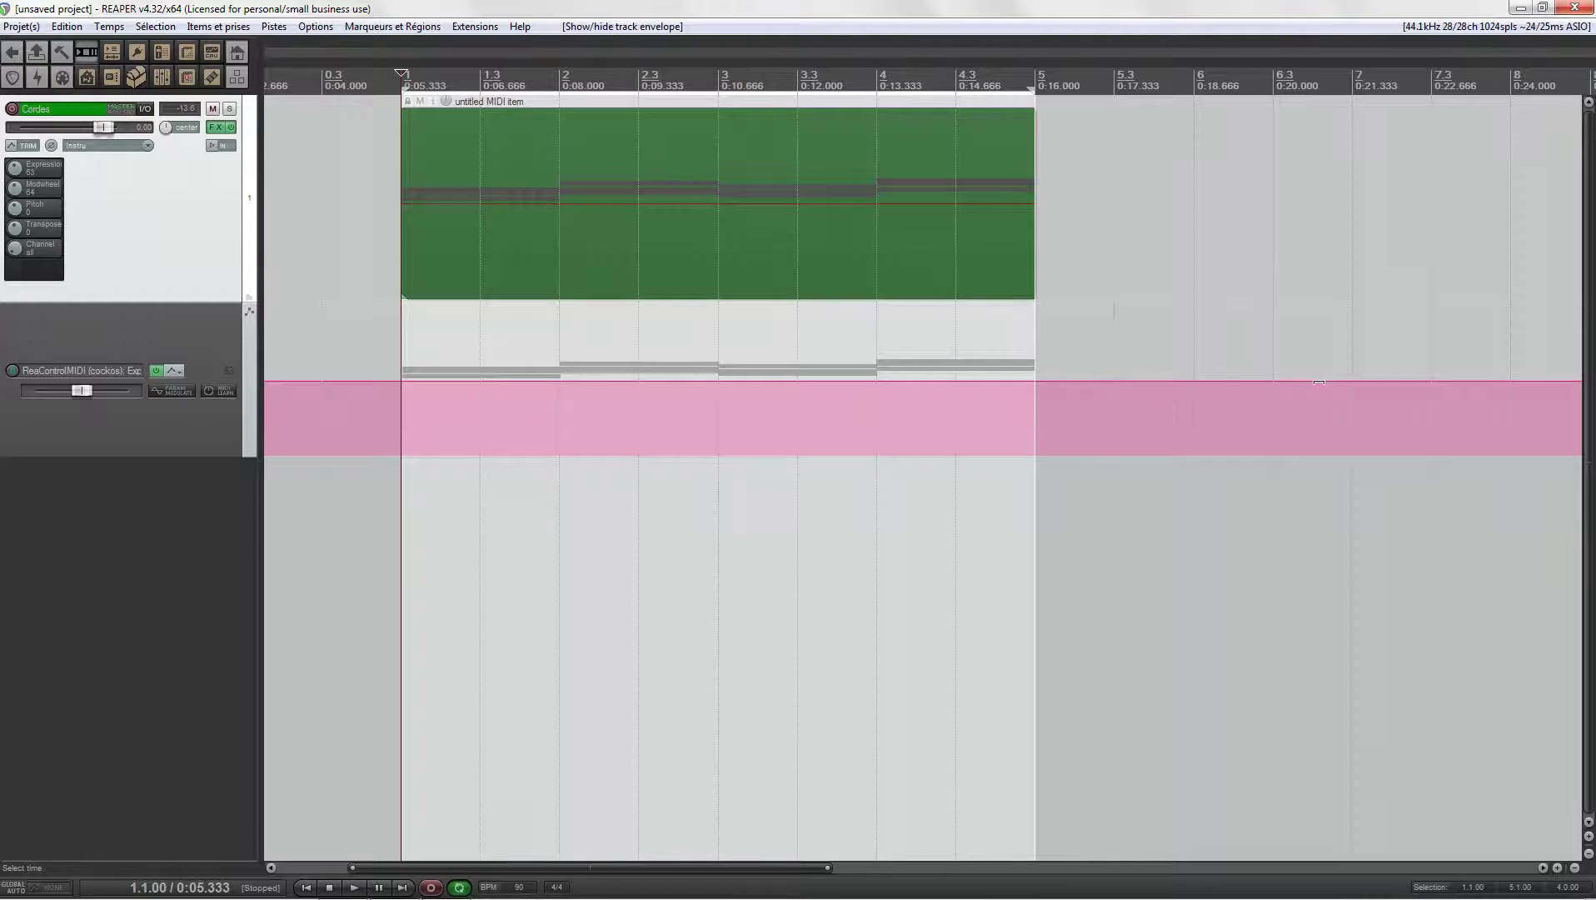
left_click(156, 370)
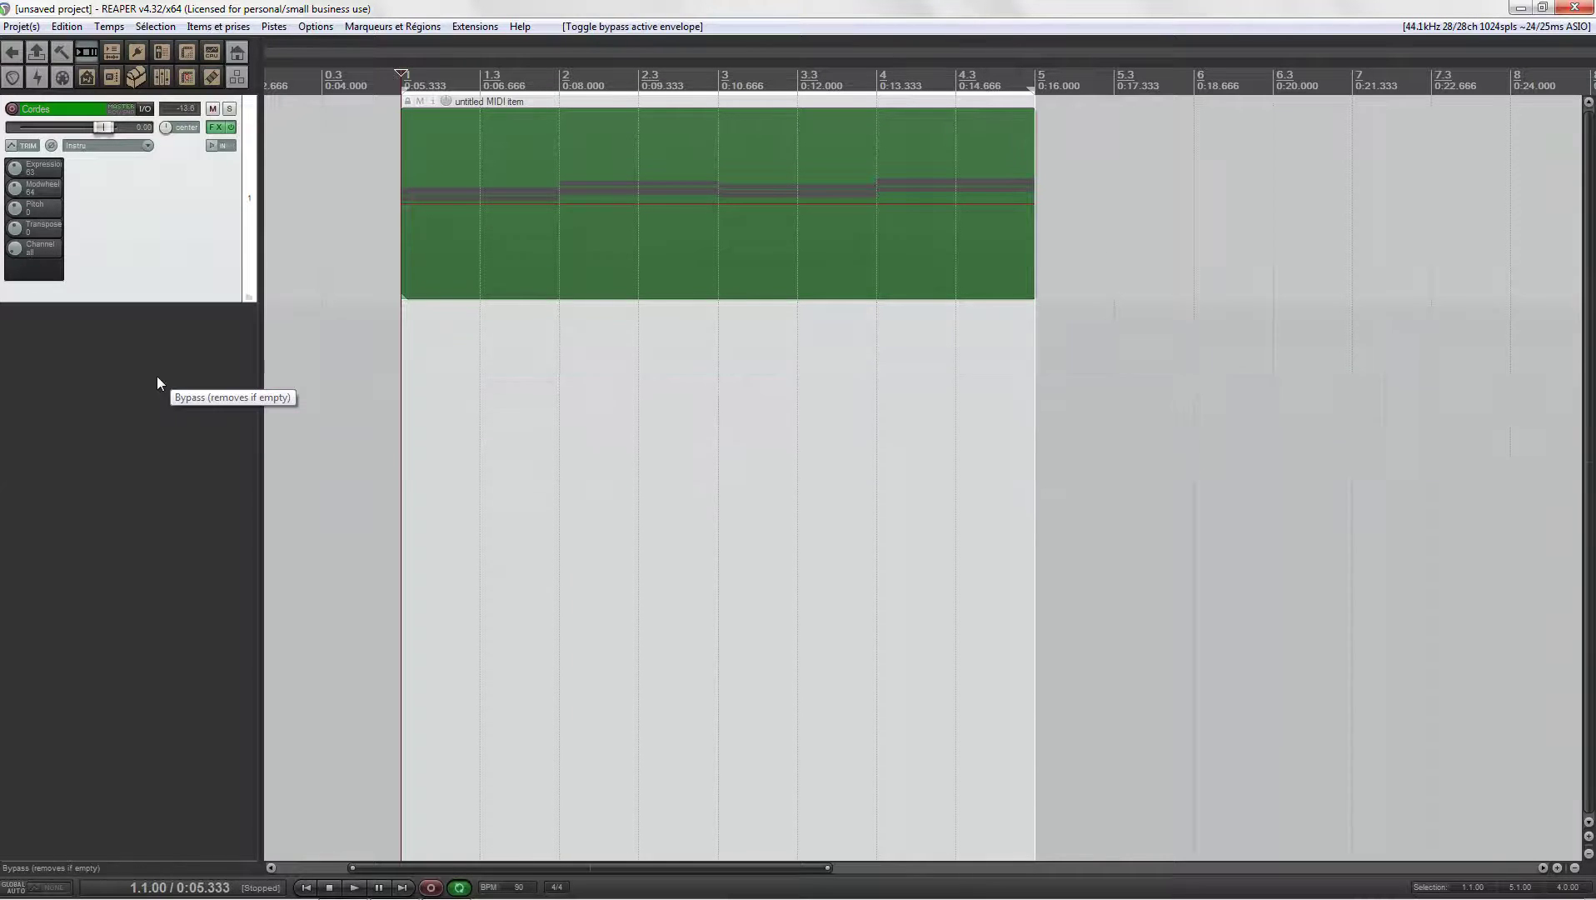
right_click(40, 167)
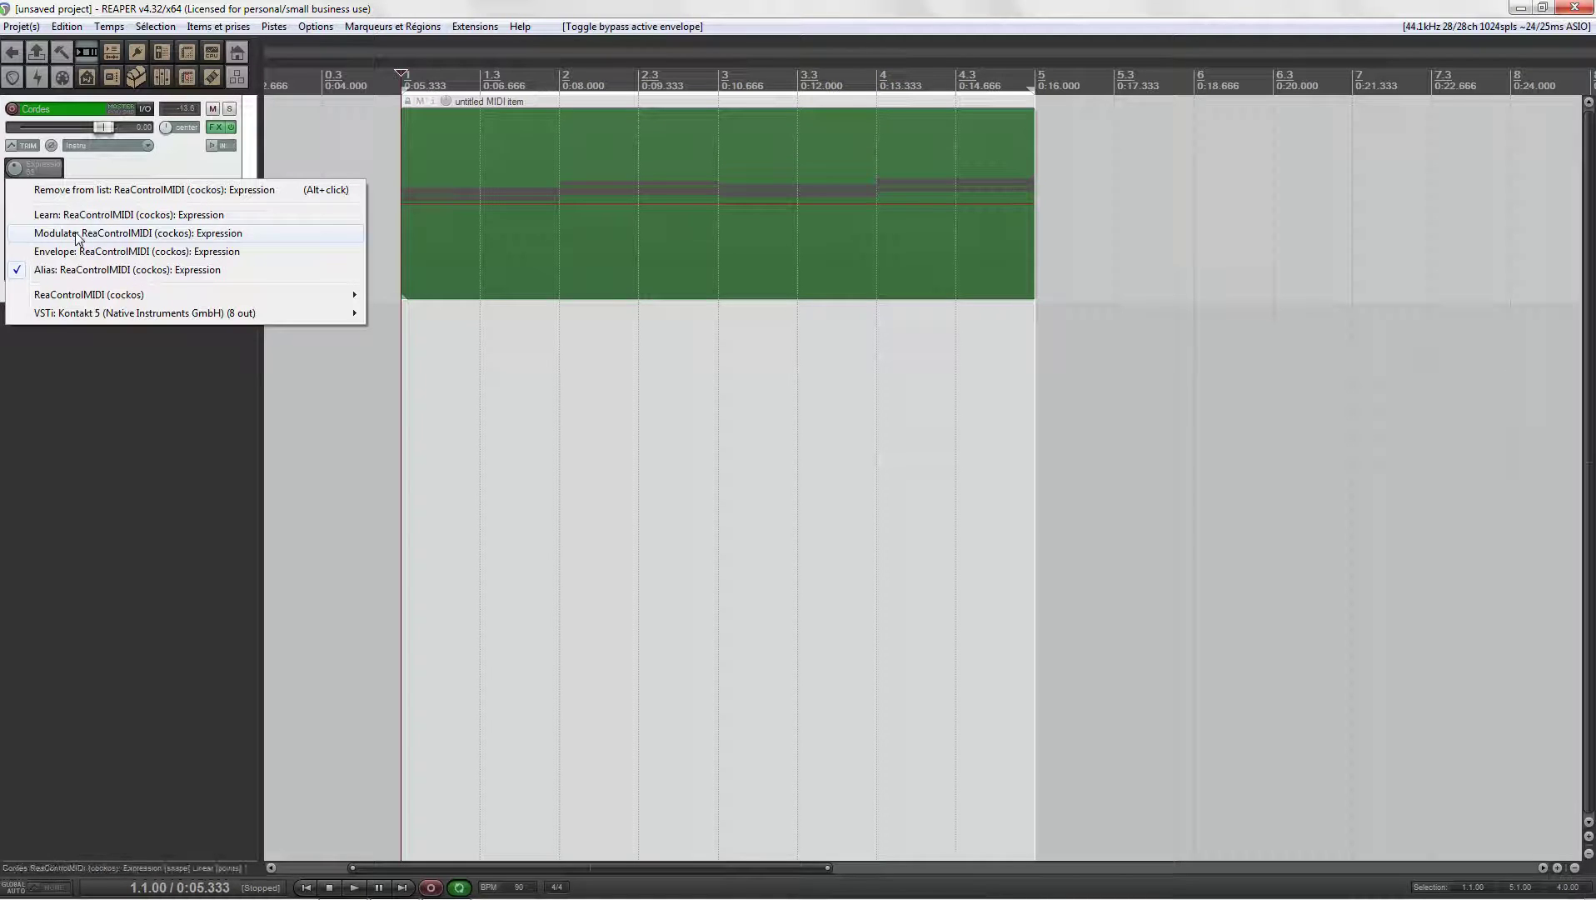
left_click(138, 417)
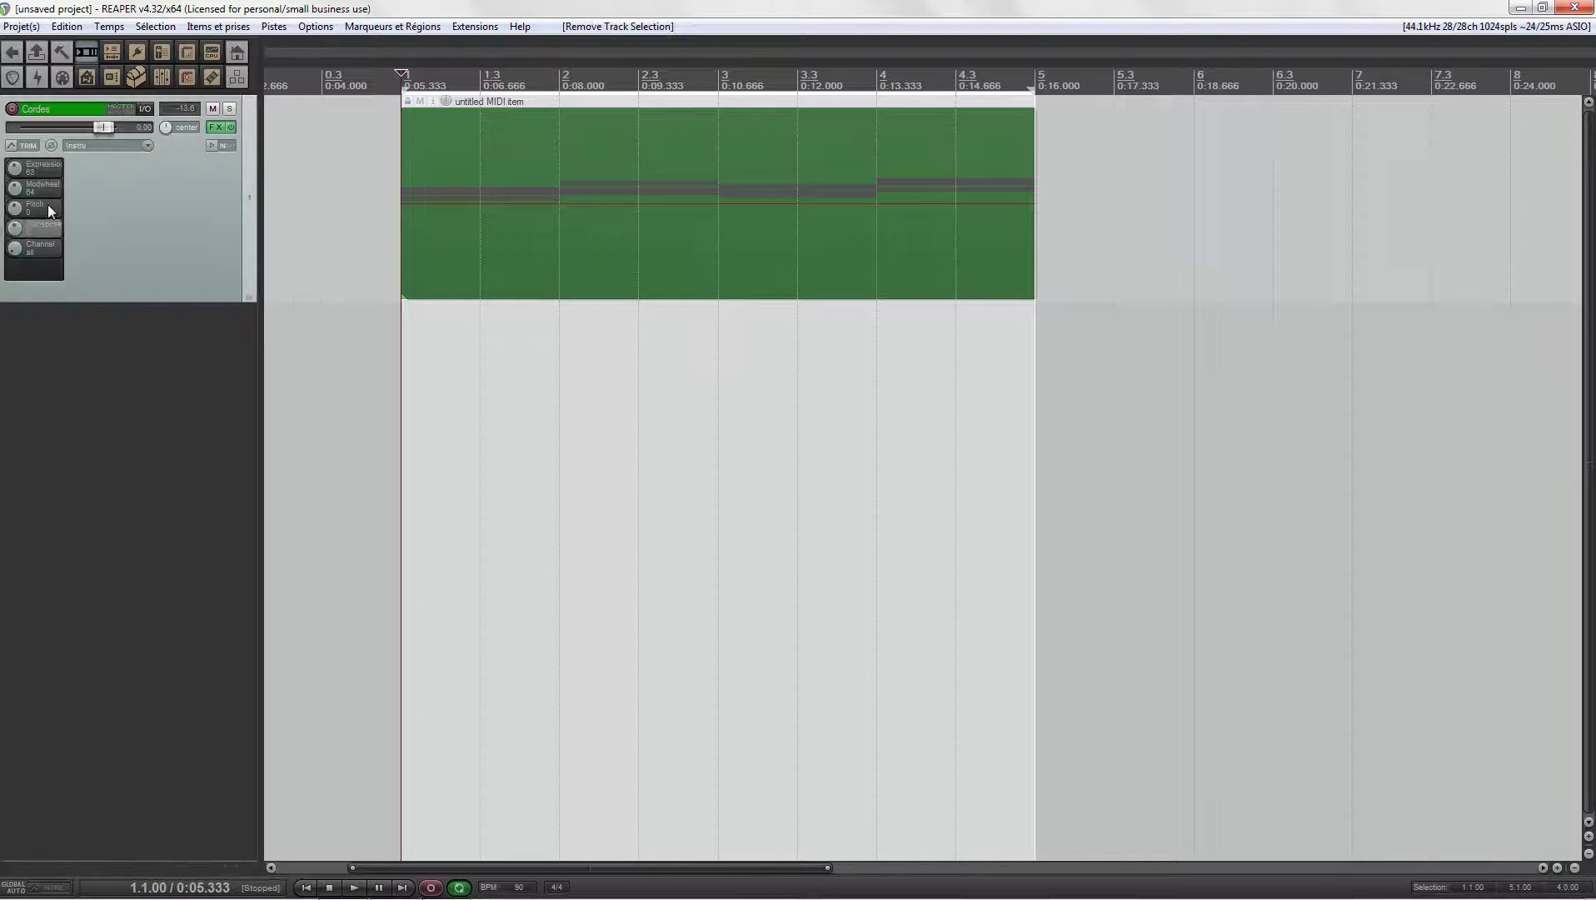
Step: Assign the hardware controller MIDI Chan 4 CC 2 to the Expression control of the Cordes track in Absolute mode
mouse_move(29, 168)
right_click(46, 163)
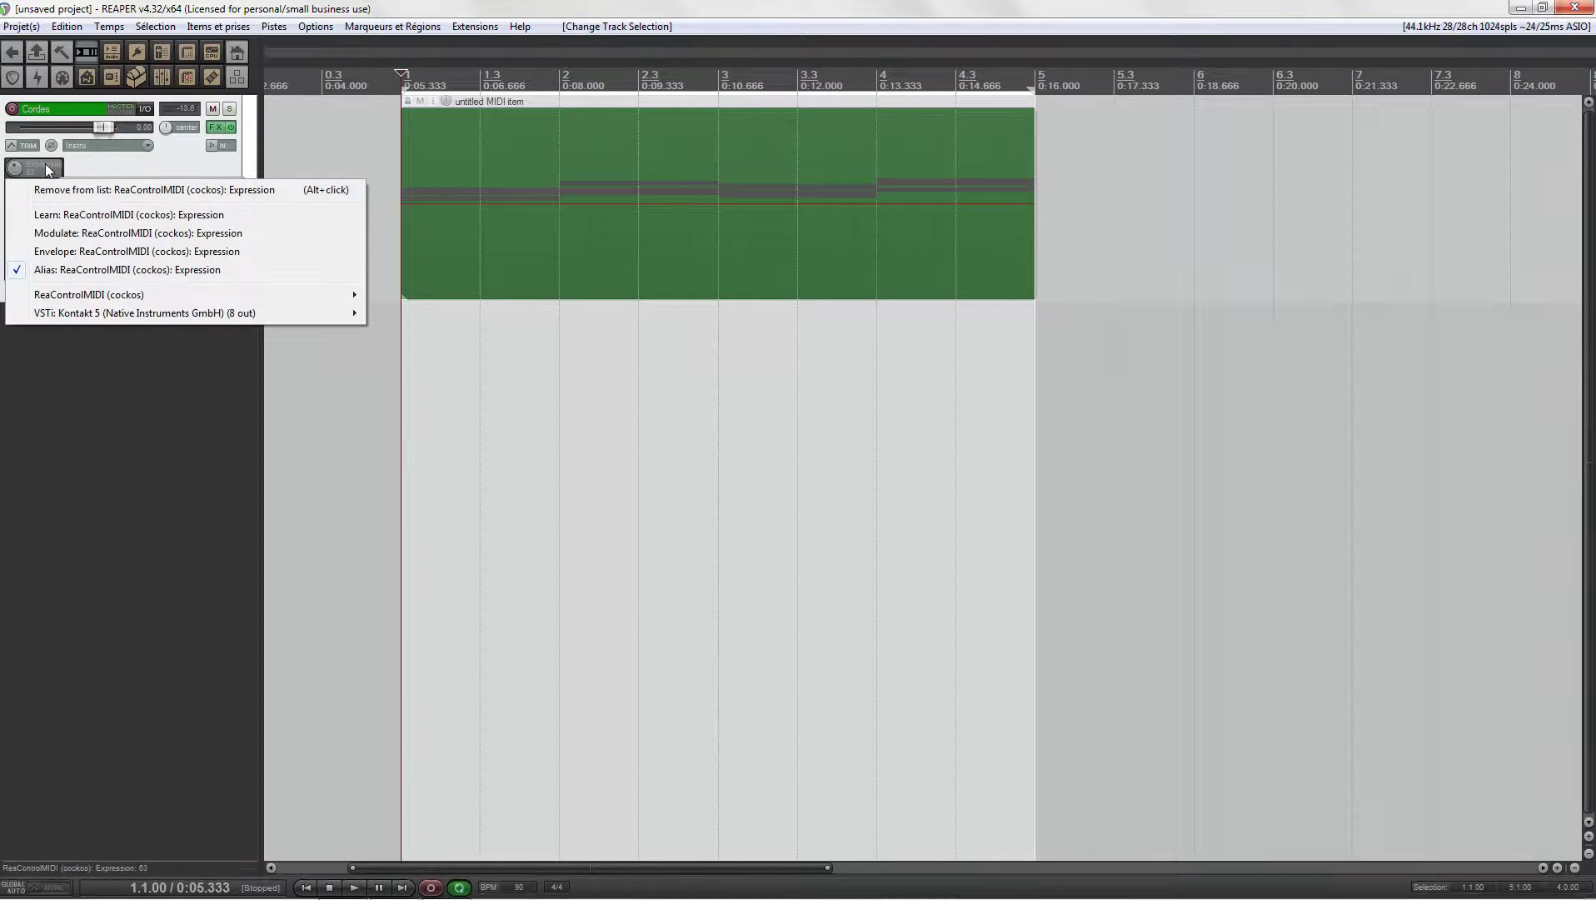
left_click(98, 216)
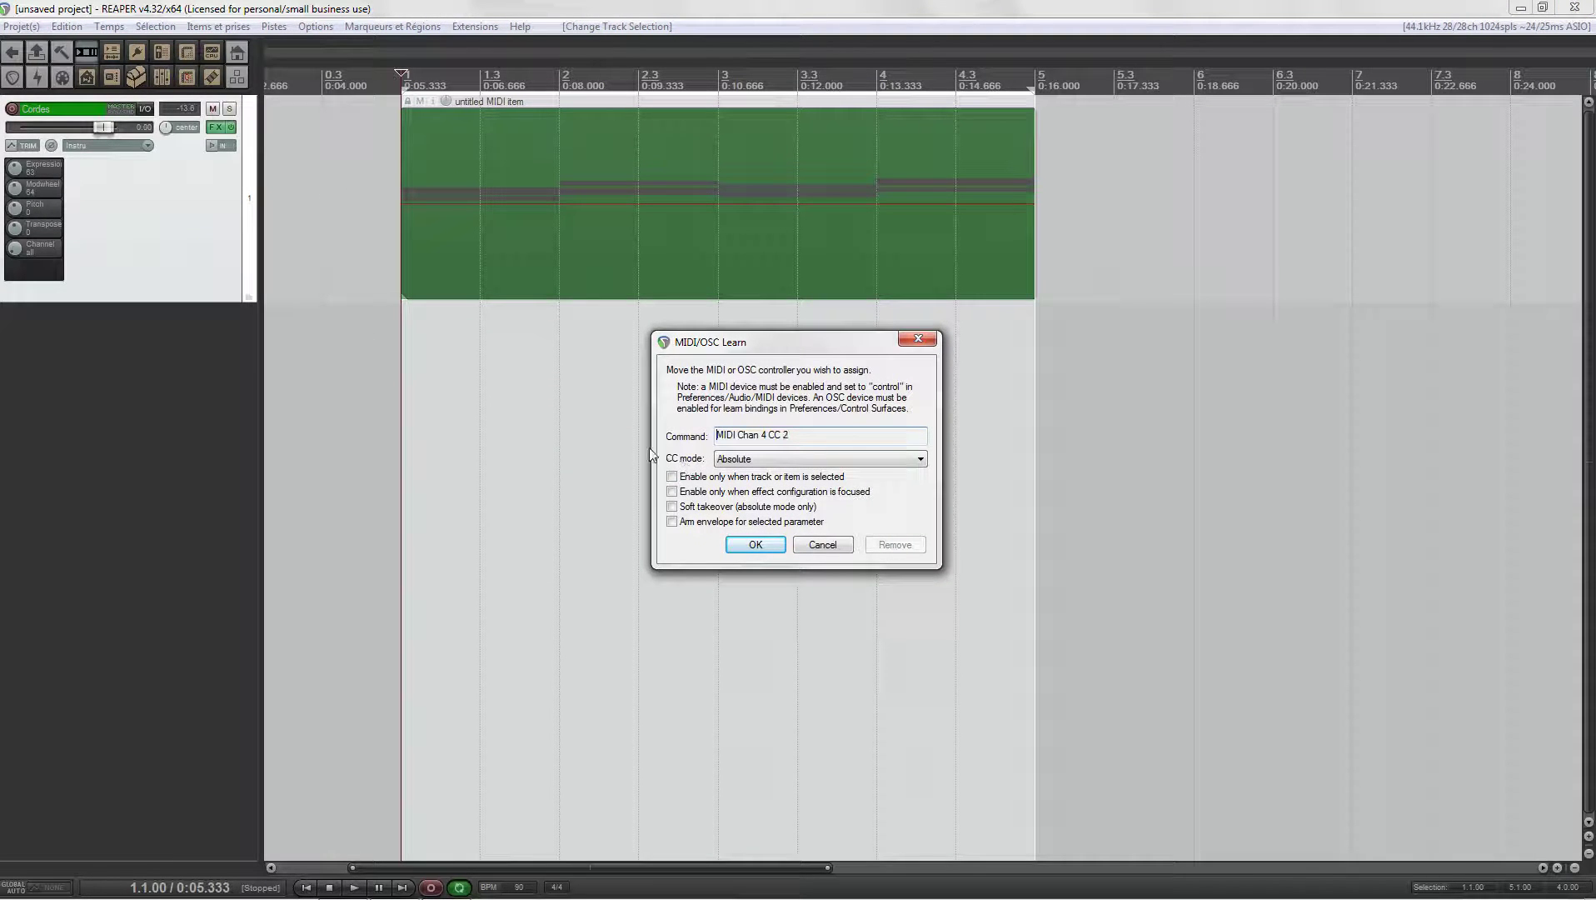
left_click(753, 545)
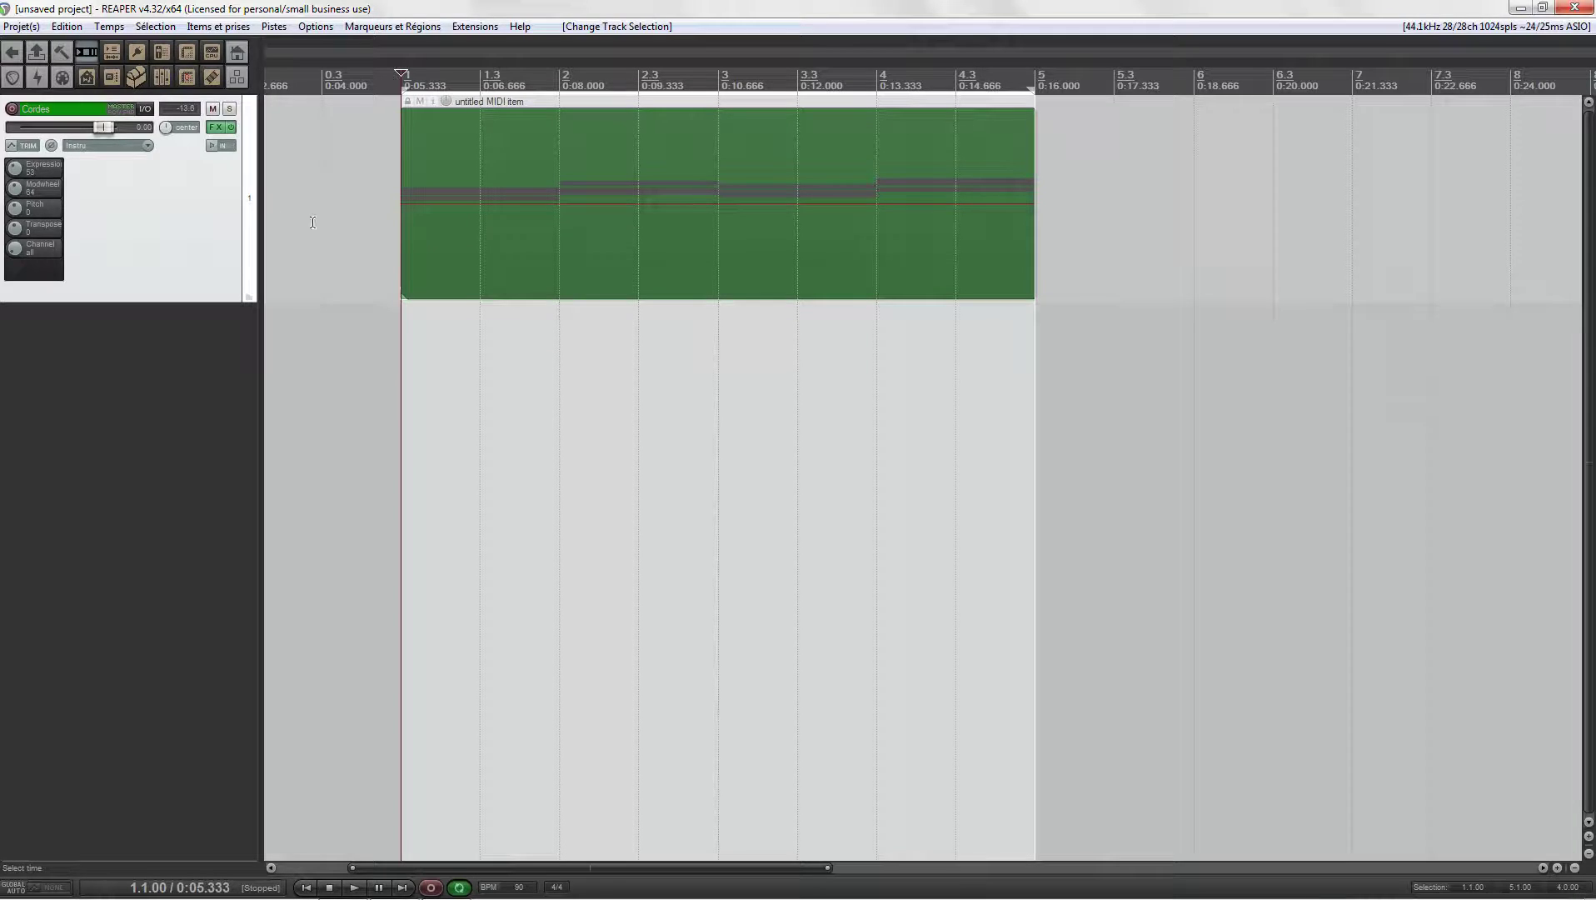
Step: Examine the Cordes track's FX chain, comparing the ReaControlMIDI settings with the Kontakt 5 instrument
left_click(216, 127)
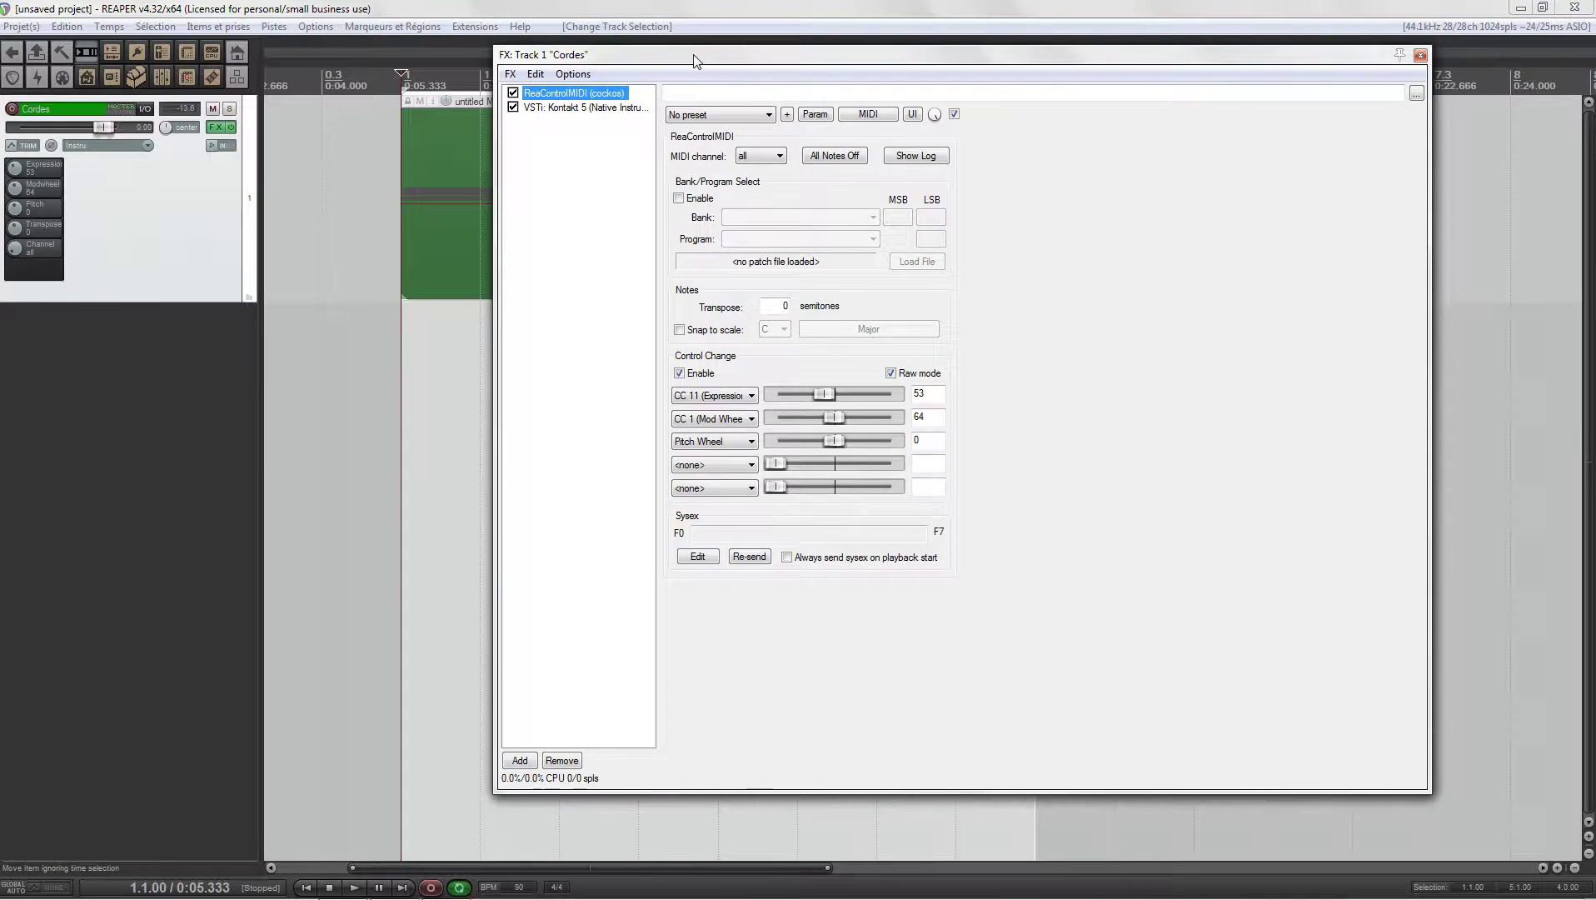
left_click_drag(694, 60, 571, 62)
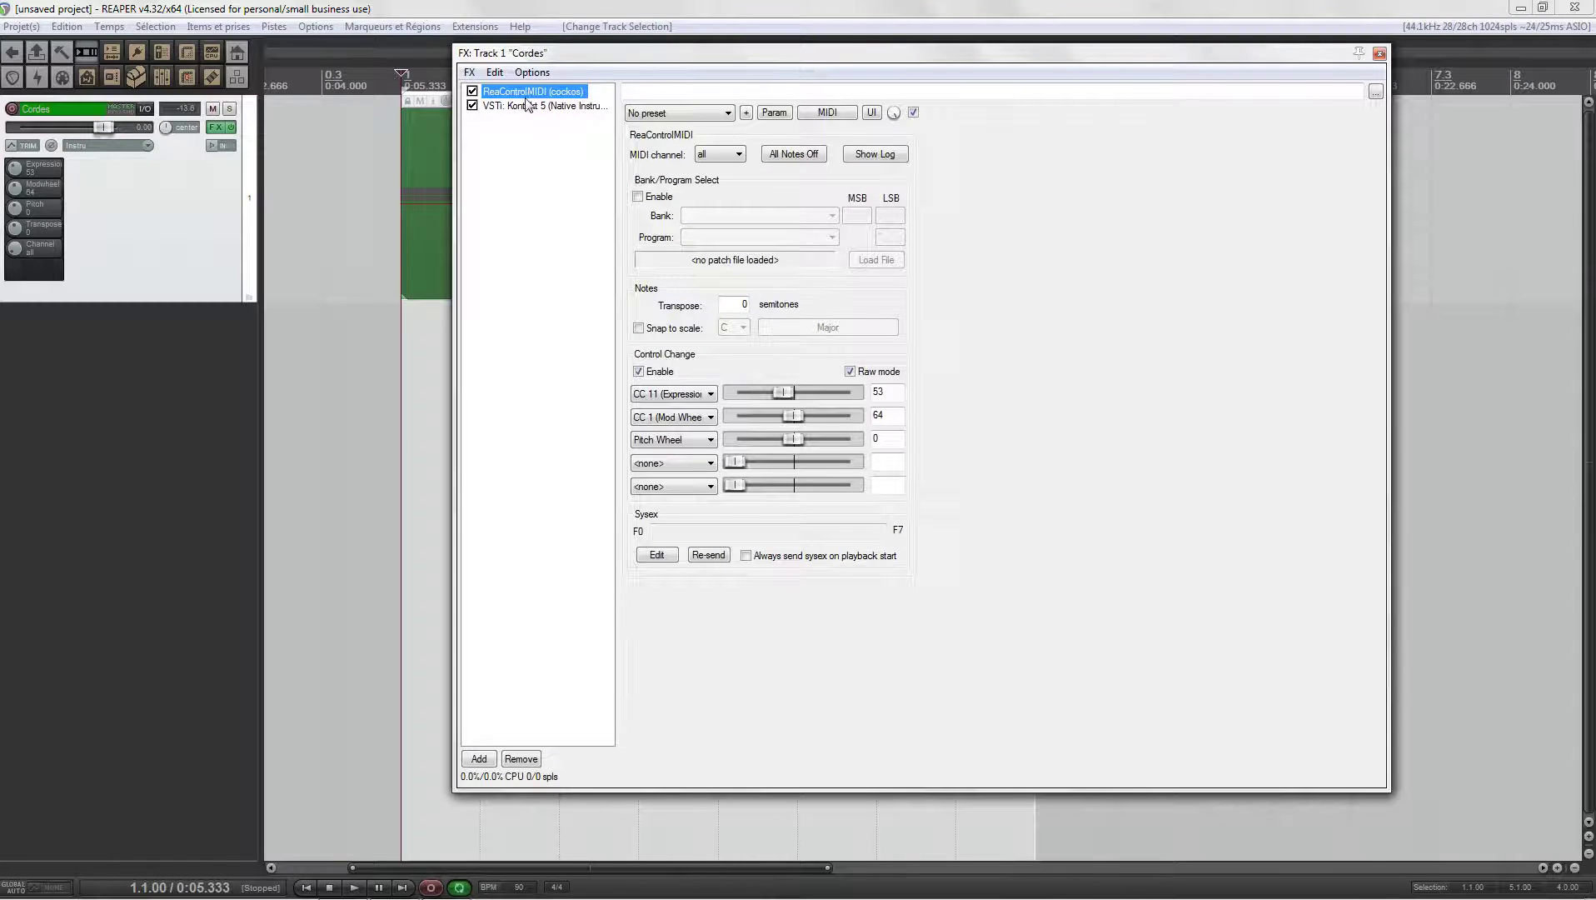
left_click(533, 109)
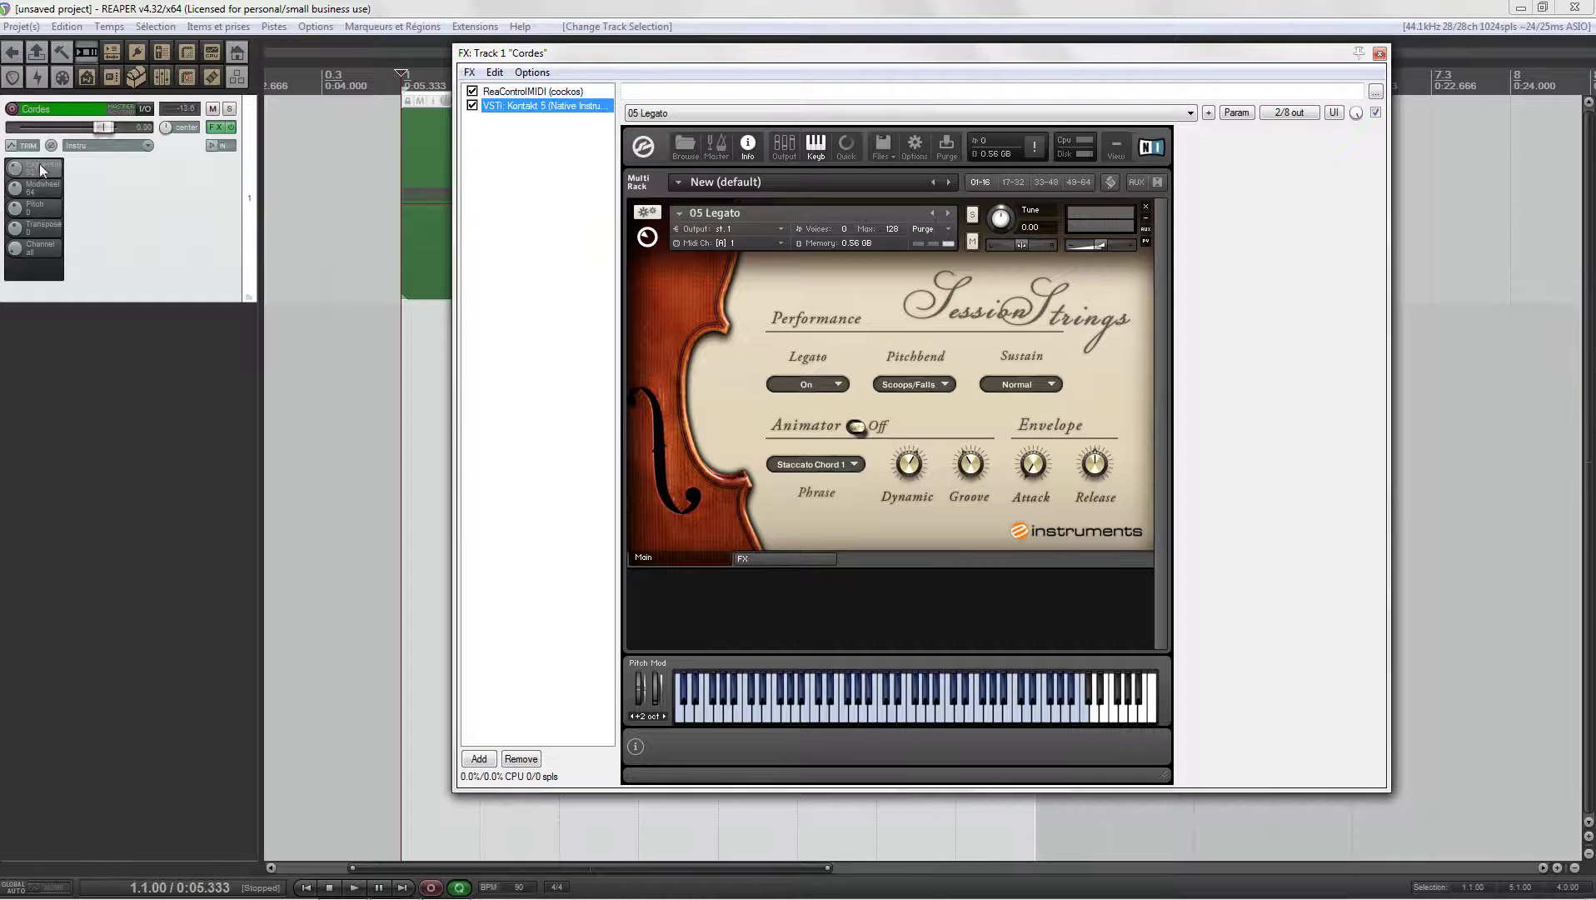
left_click(520, 91)
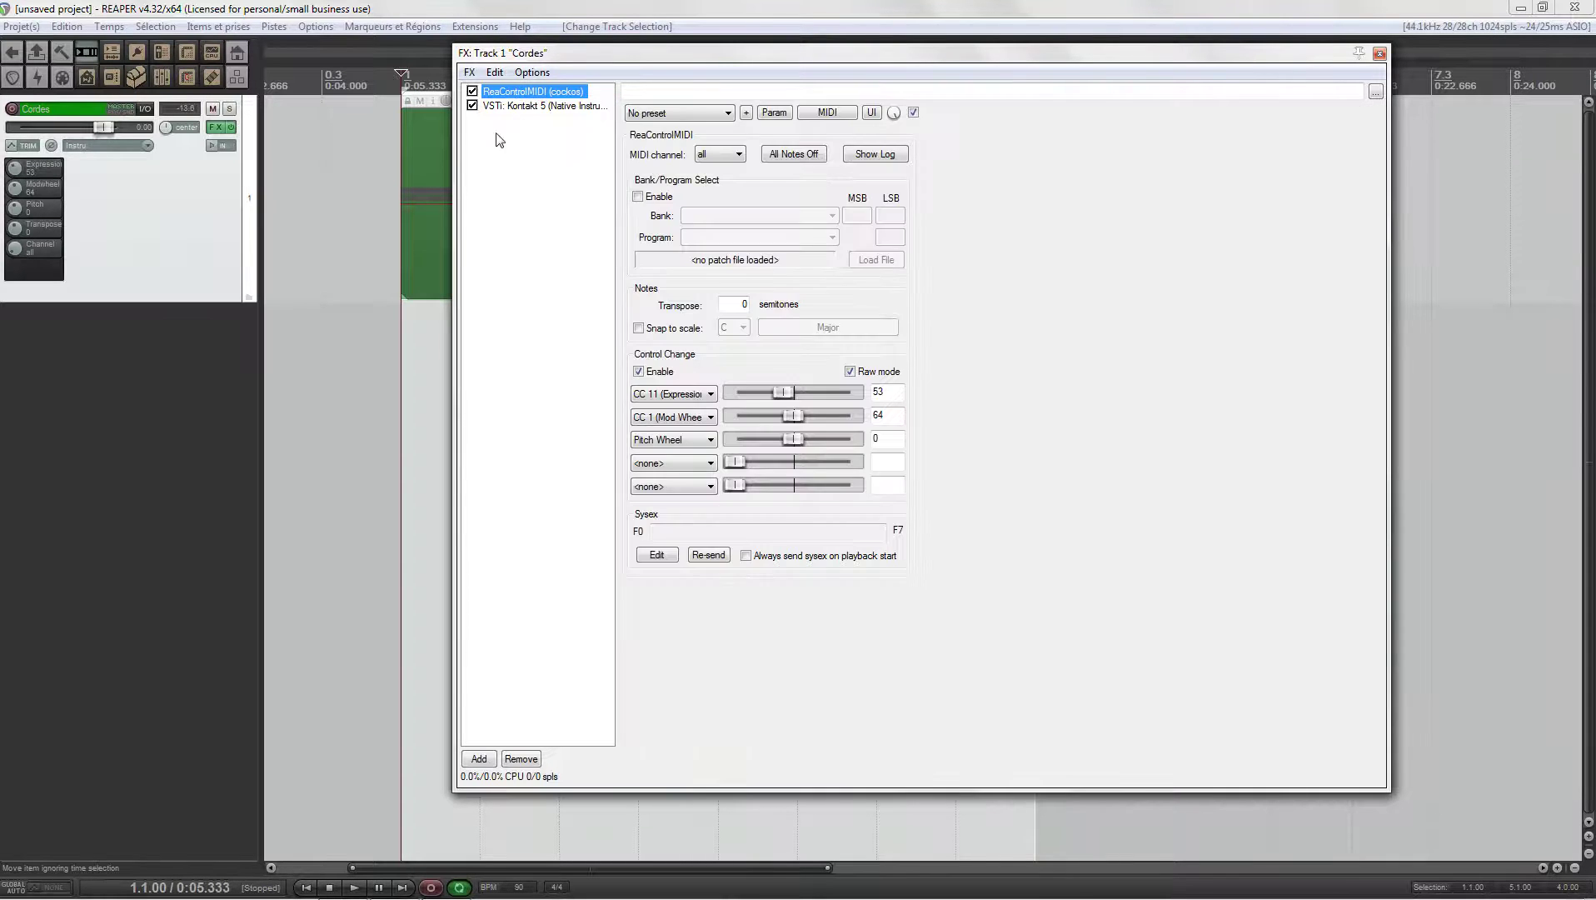
left_click(531, 105)
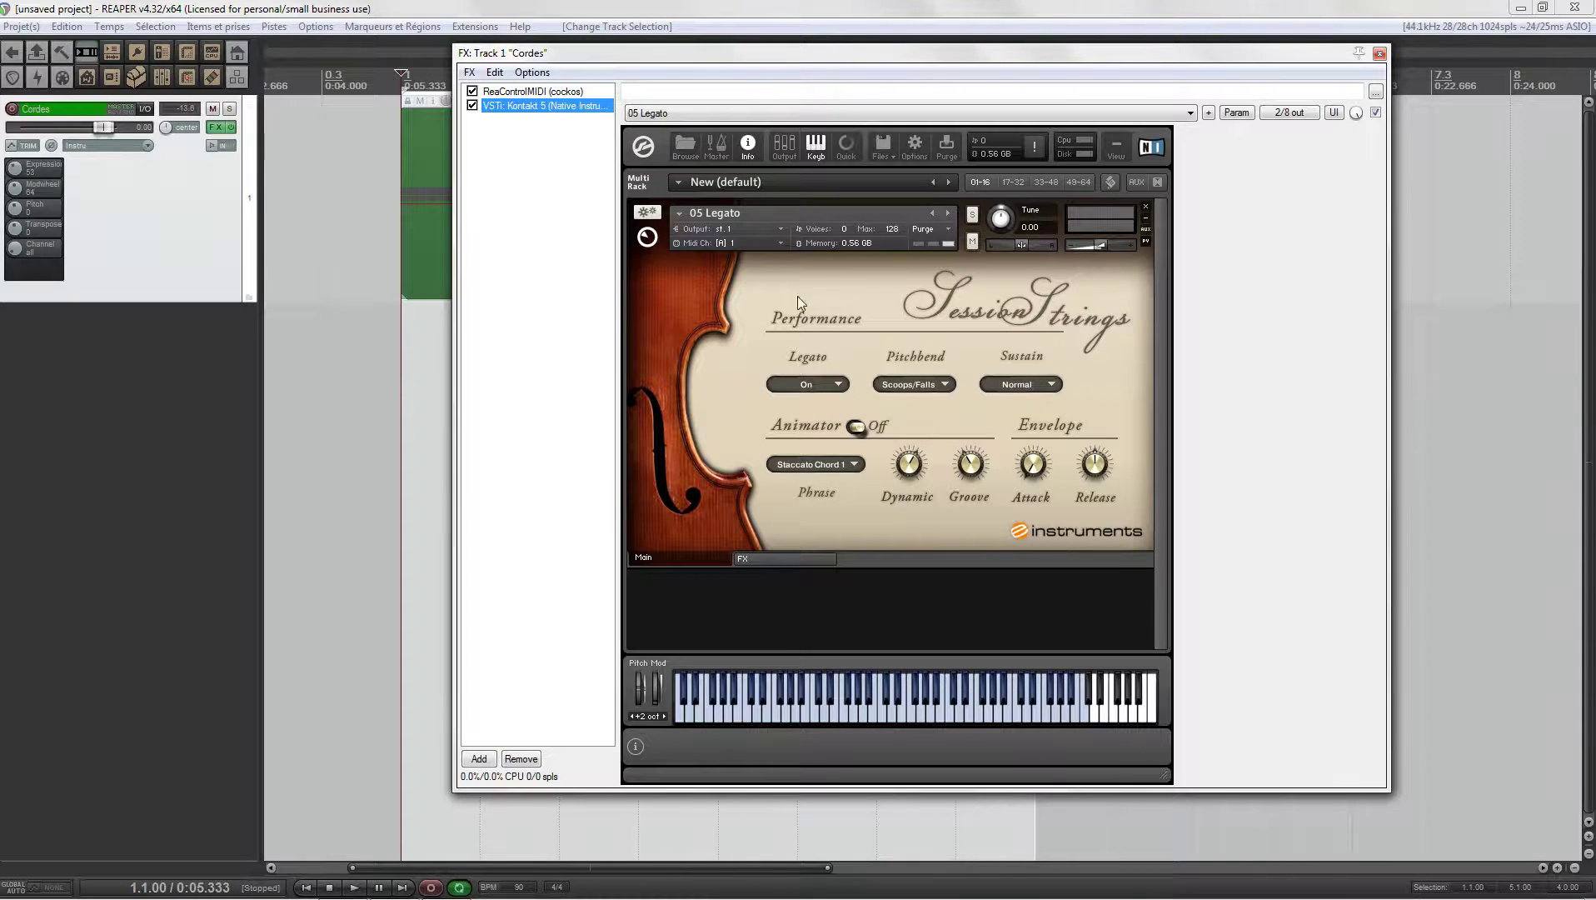
left_click(531, 93)
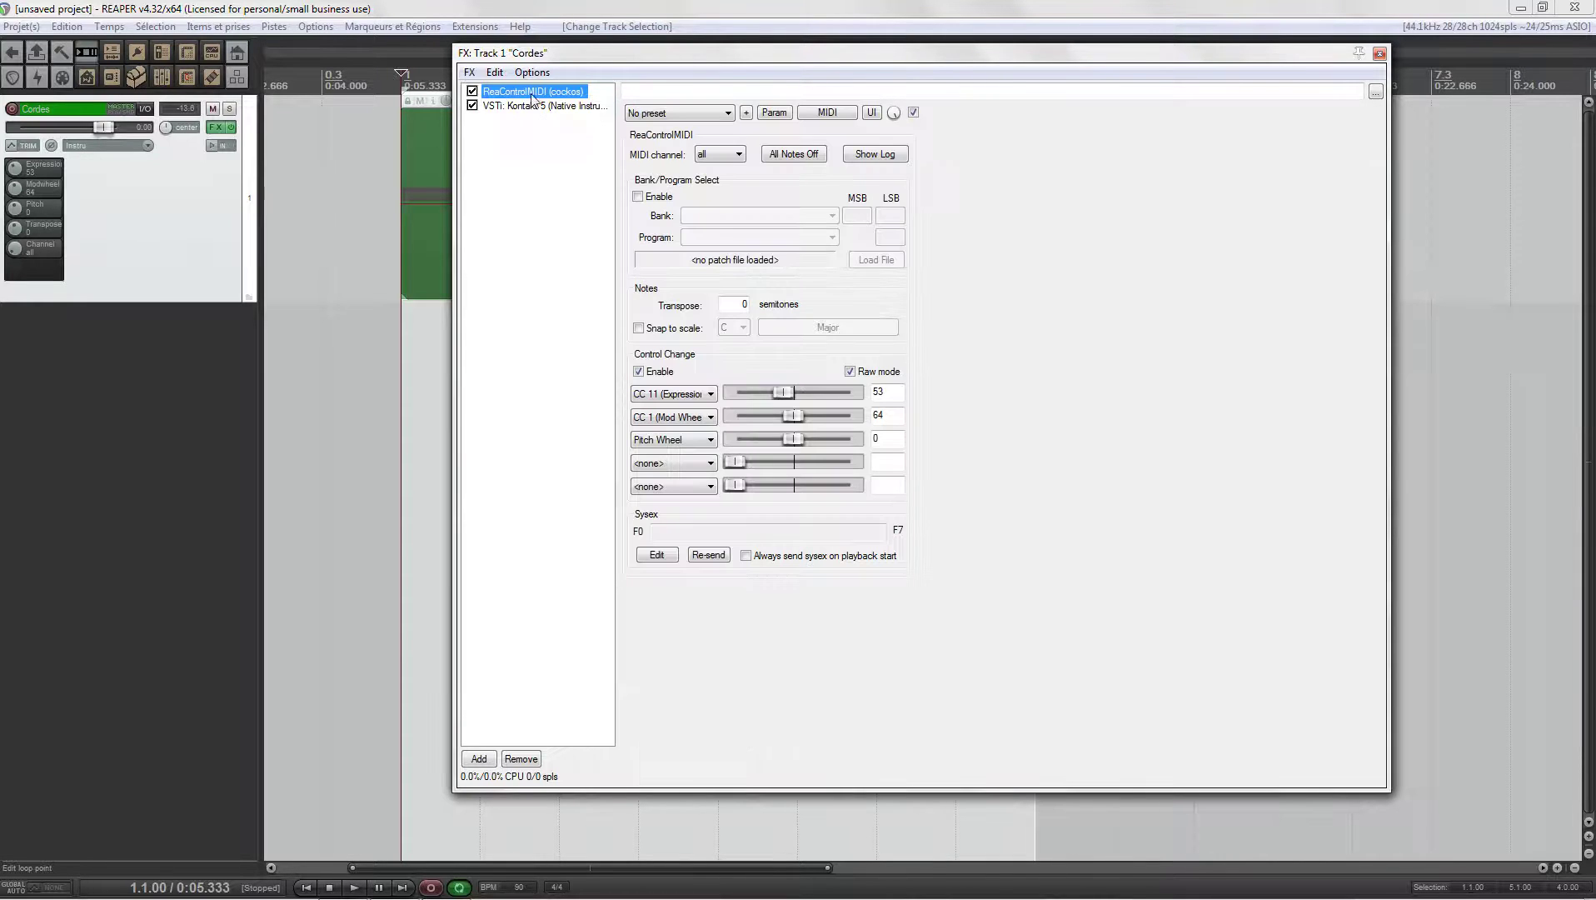
left_click_drag(651, 62, 788, 68)
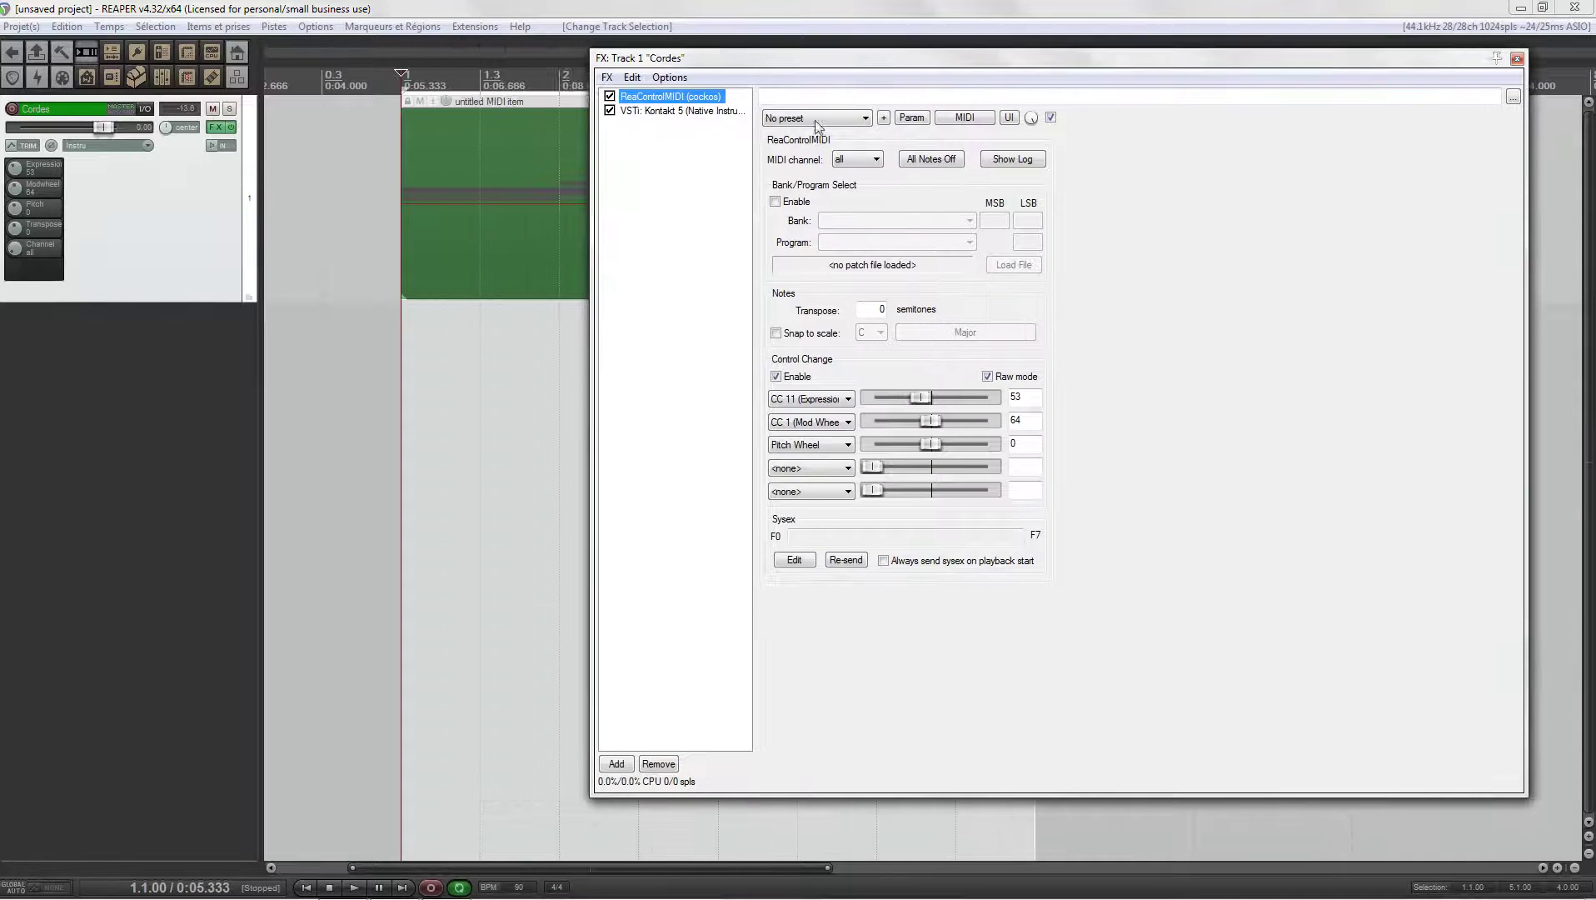
left_click(669, 112)
left_click(671, 96)
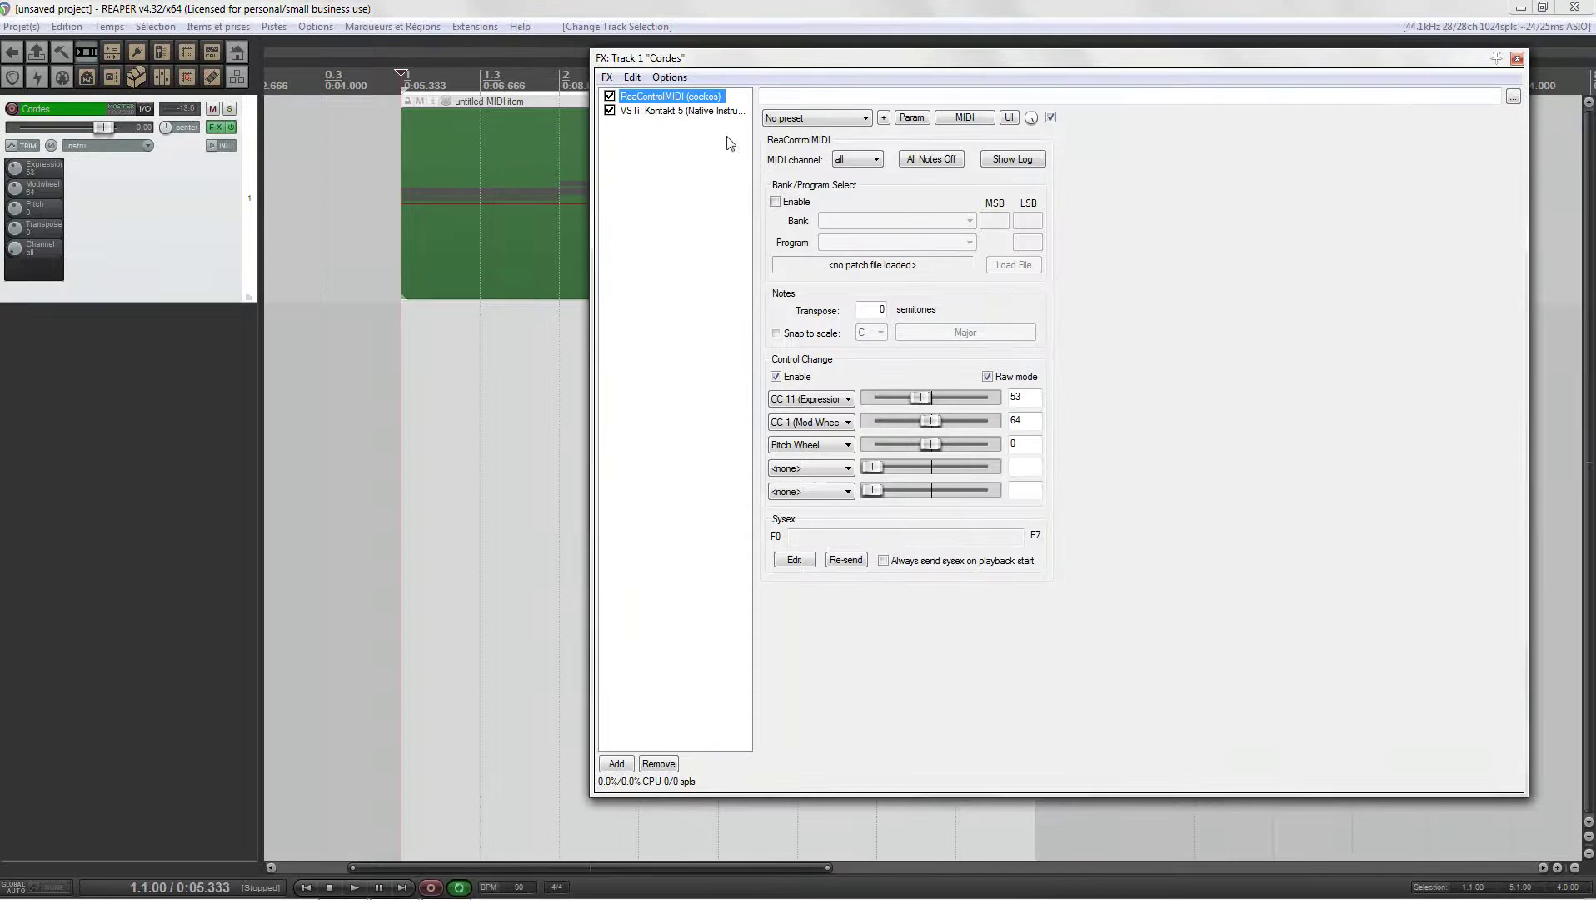
left_click(655, 112)
left_click(654, 97)
Step: Remove the Kontakt 5 instrument from the Cordes track's FX chain
left_click(679, 111)
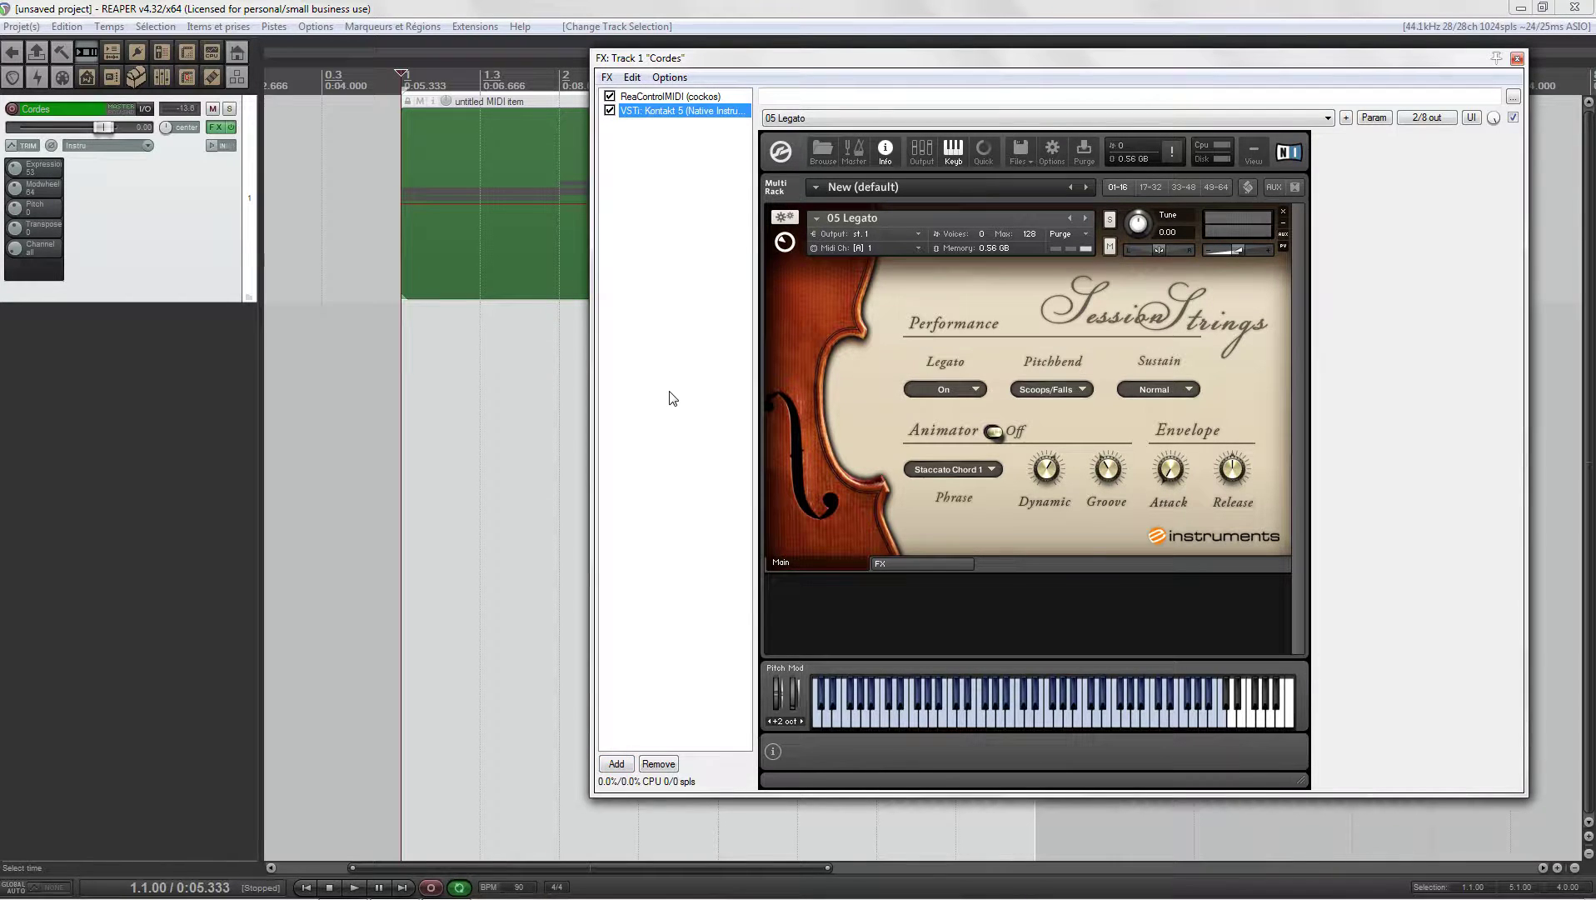
left_click(658, 764)
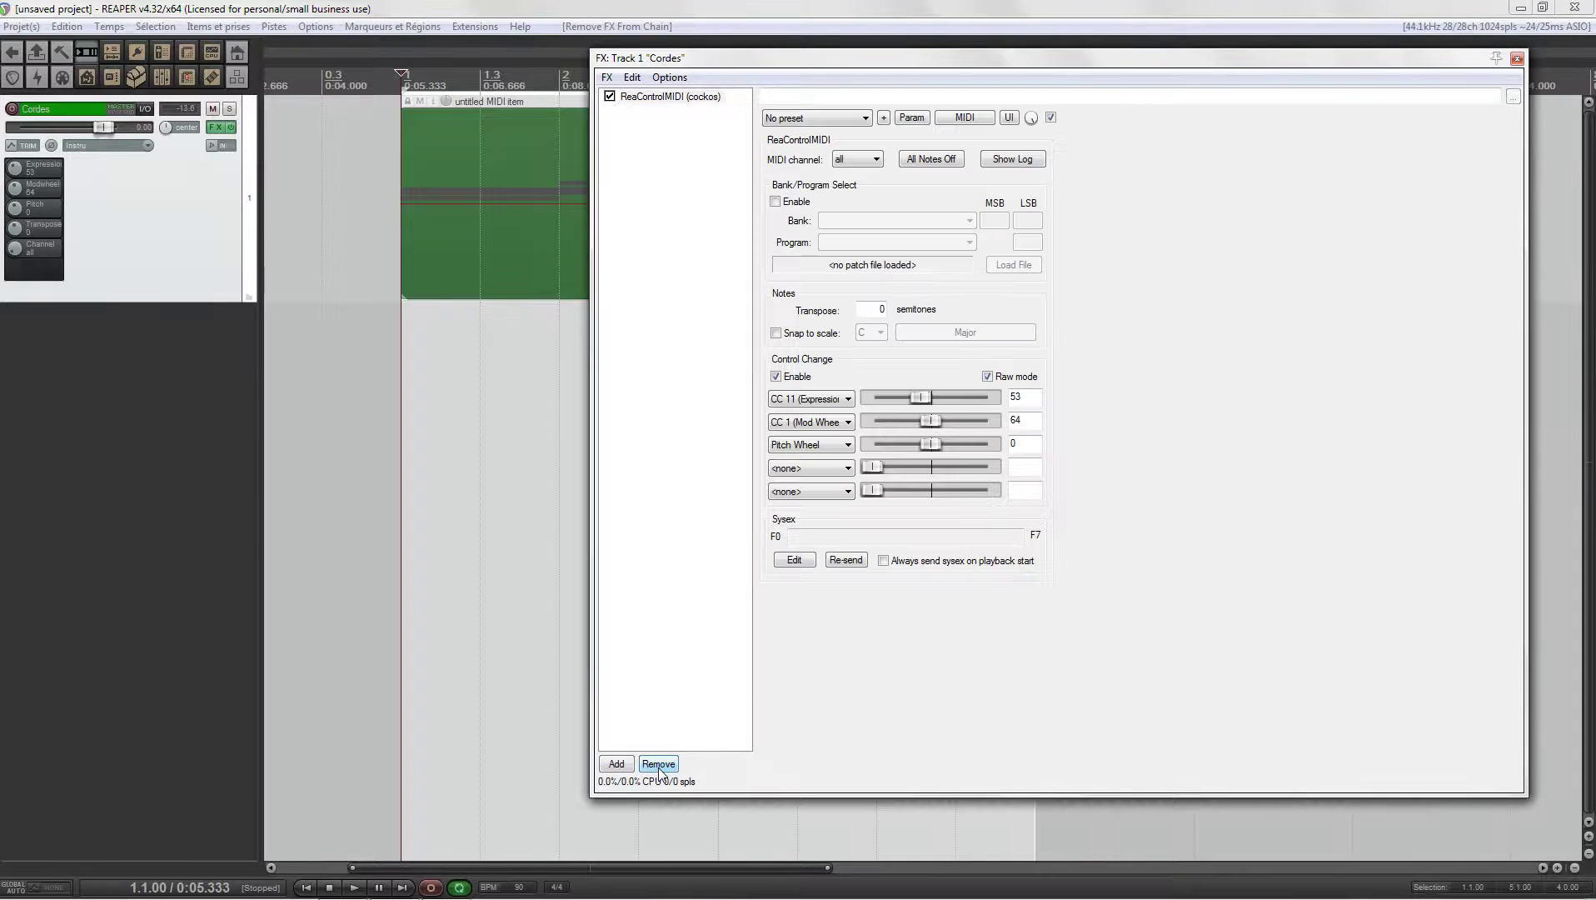
left_click_drag(909, 60, 784, 81)
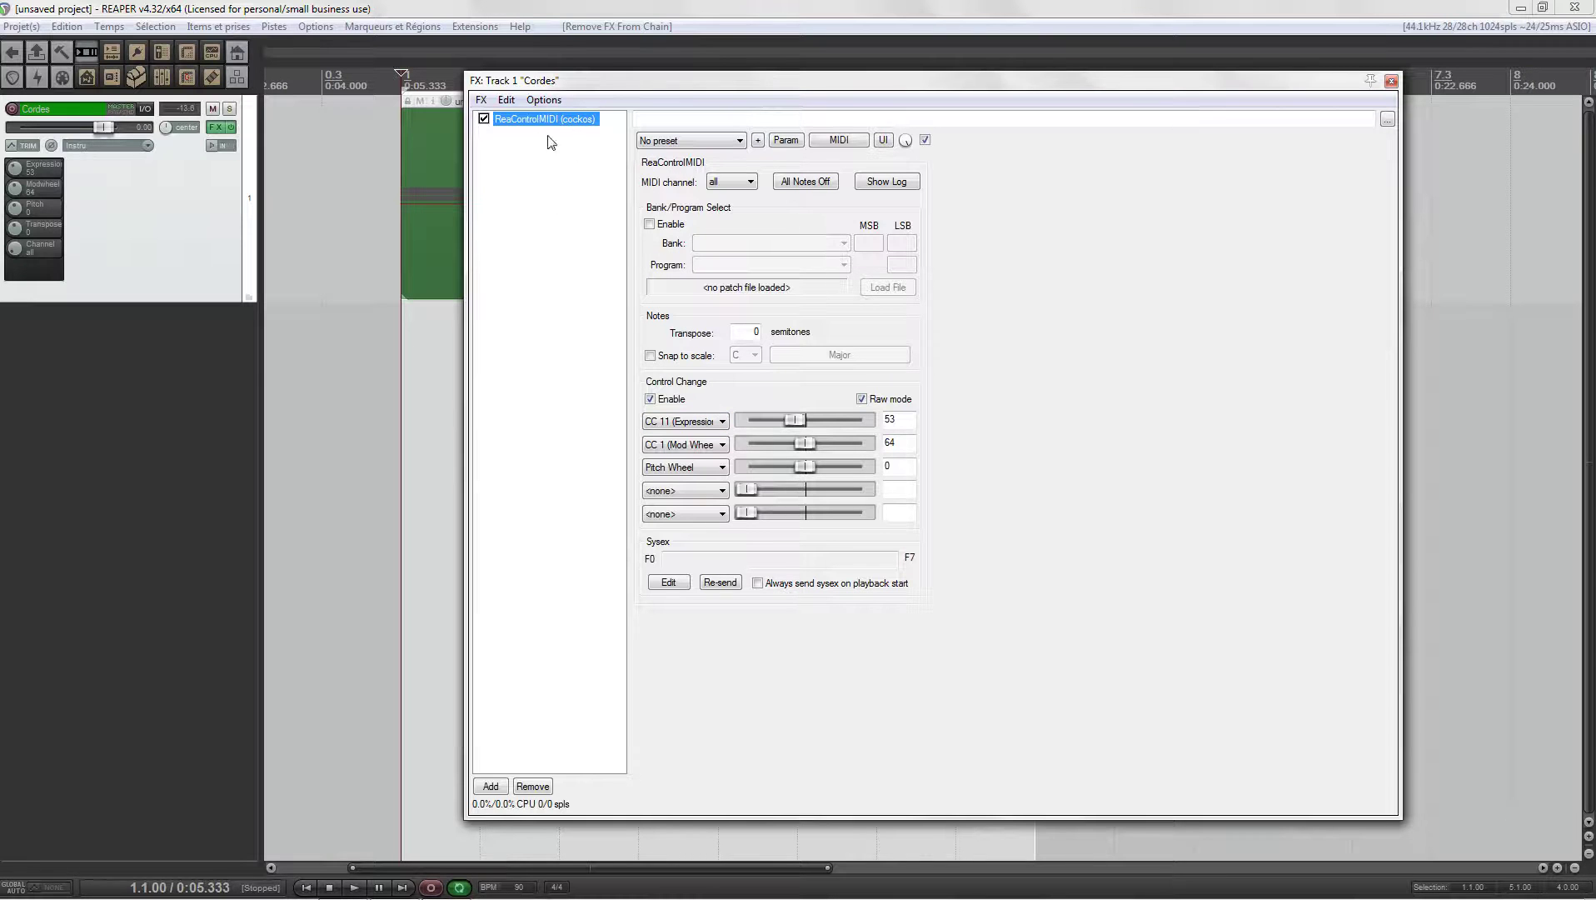
Step: Keep CC 11, CC 1 and Pitch Wheel in the first three ReaControlMIDI slots and assign CC 7 (Volume) and CC 66 (Sostenuto) to the last two
left_click(688, 423)
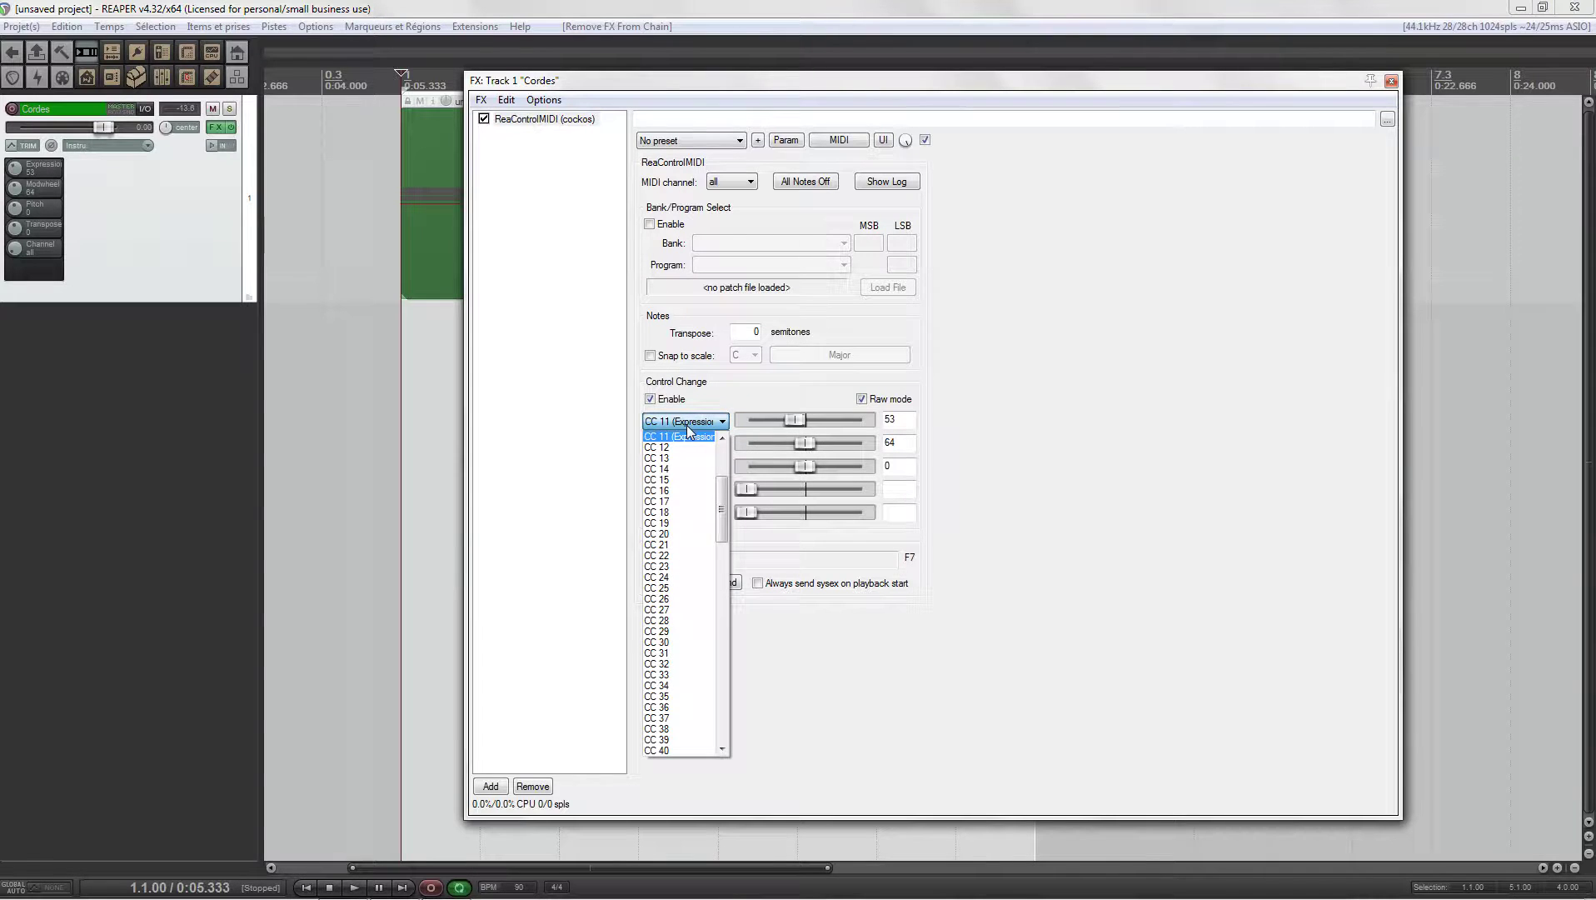
left_click(692, 438)
left_click(685, 450)
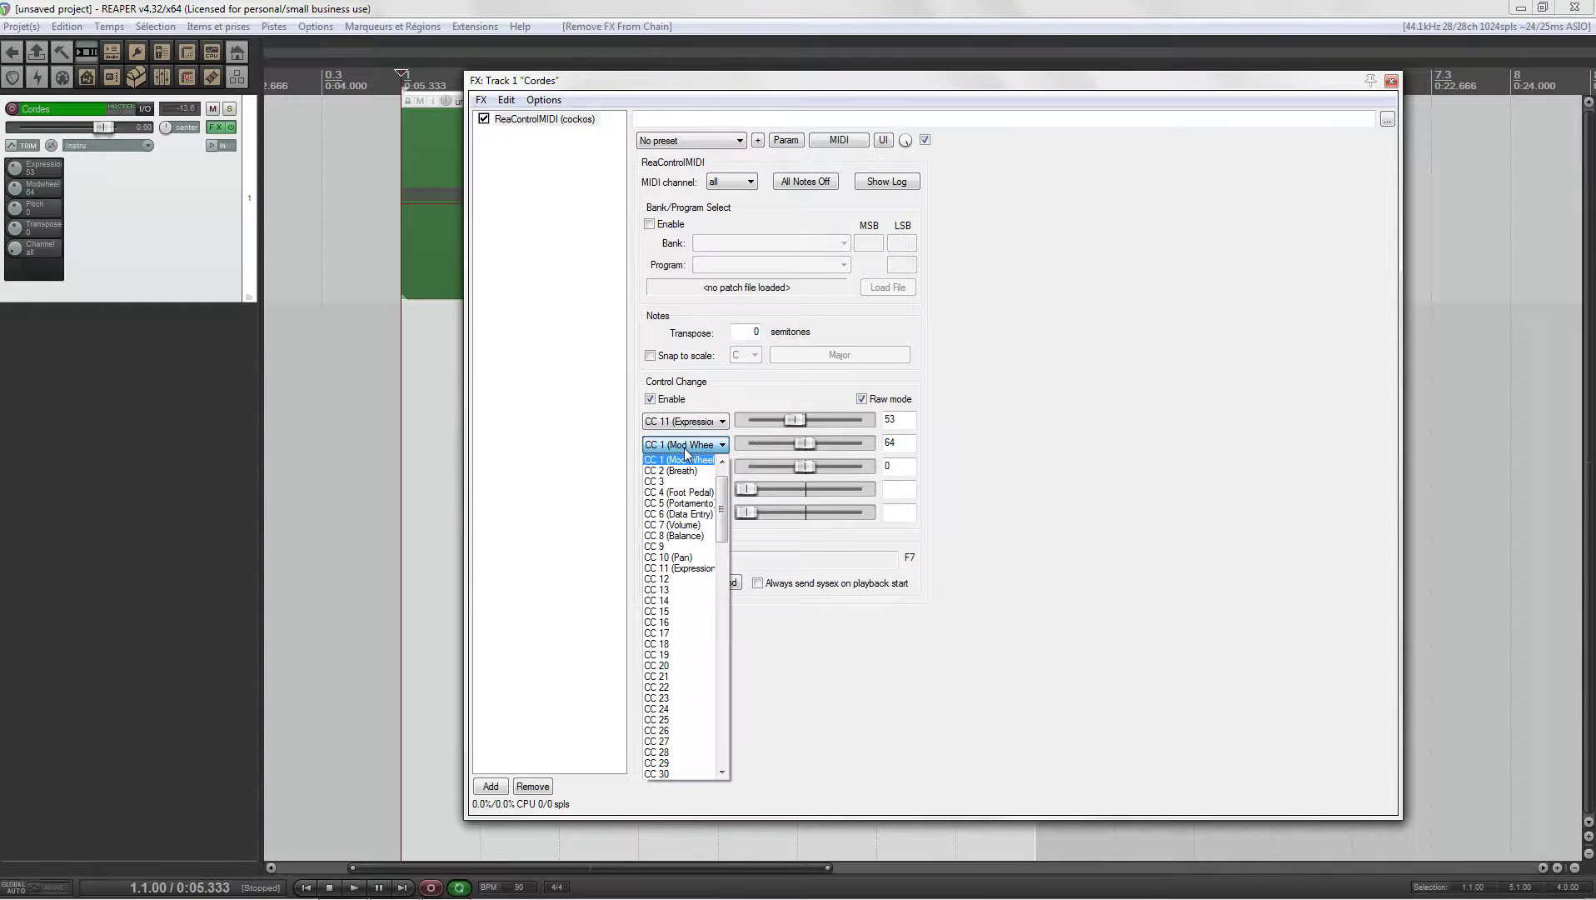
left_click(688, 448)
left_click(701, 472)
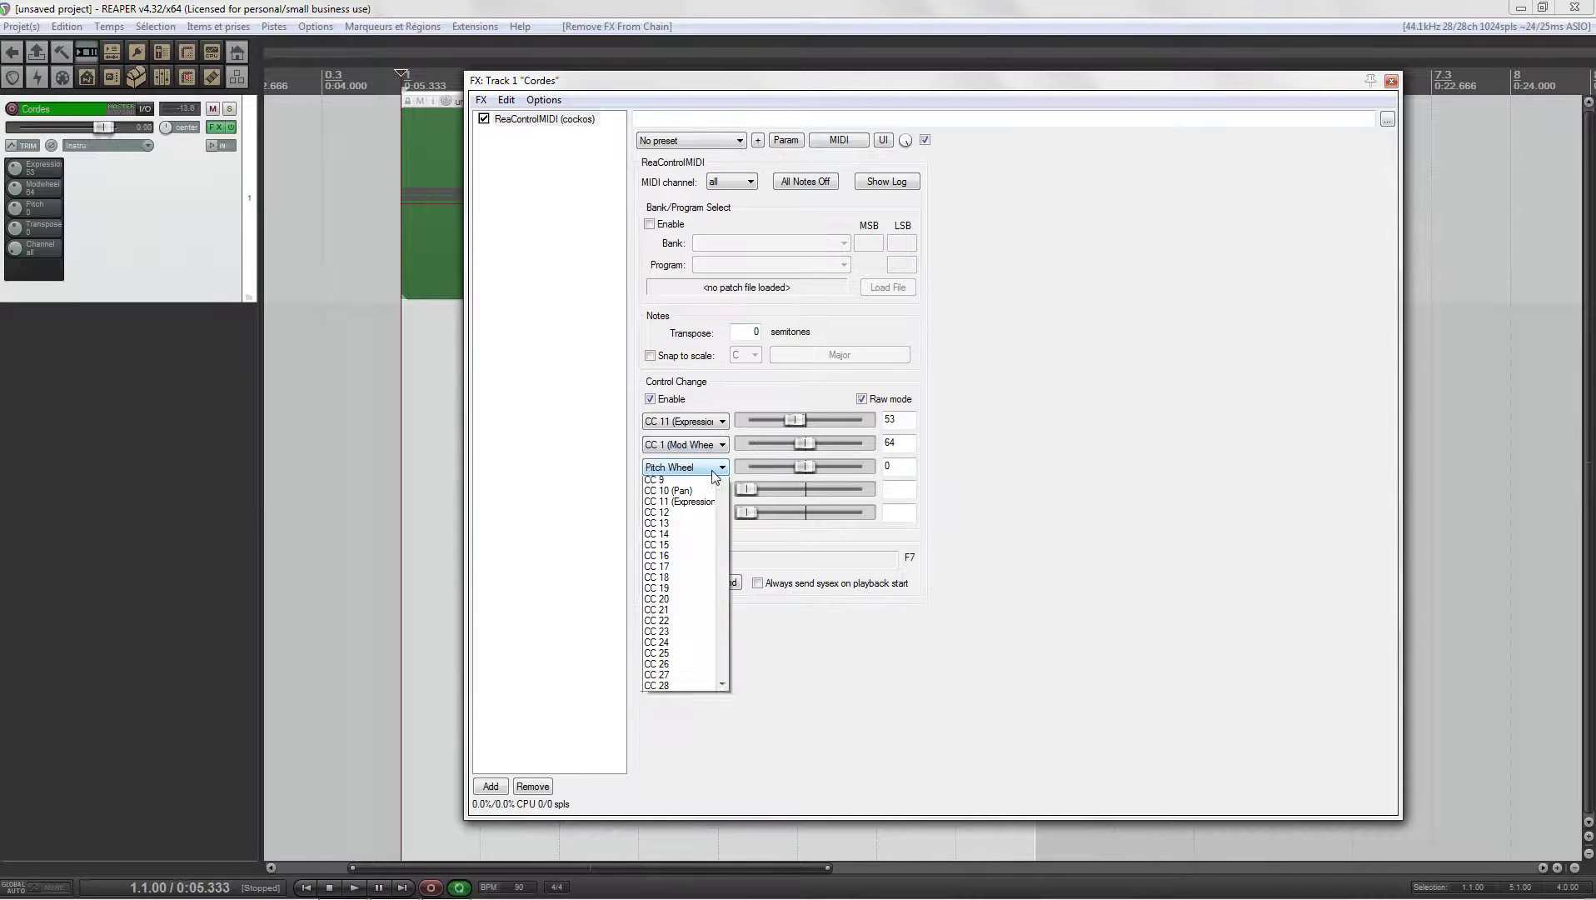
left_click(704, 488)
left_click(694, 492)
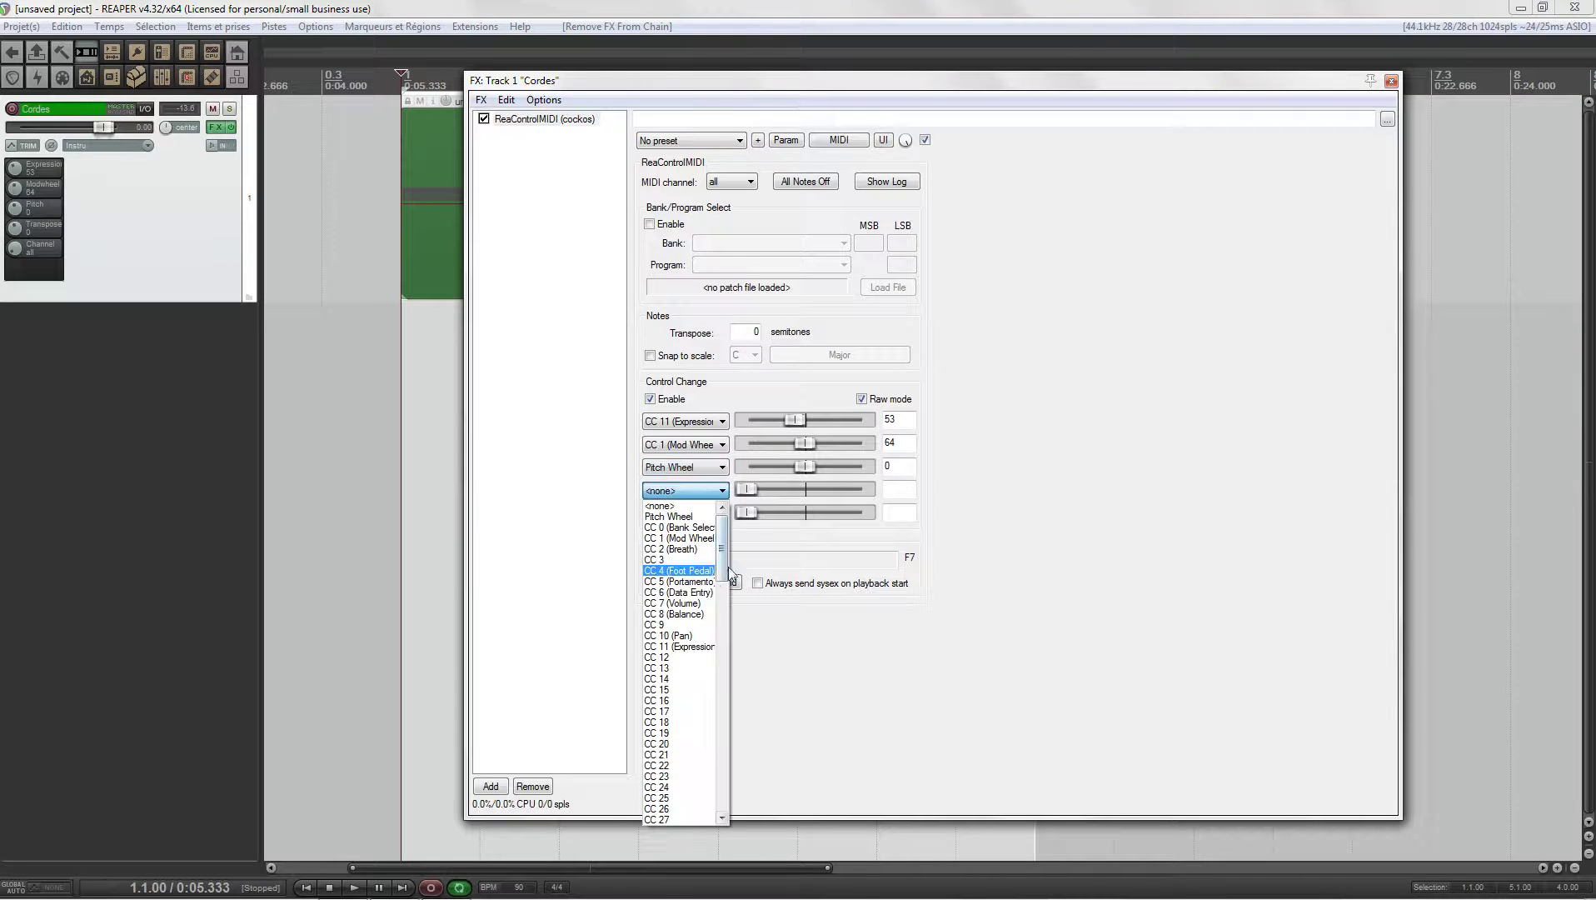
left_click(696, 604)
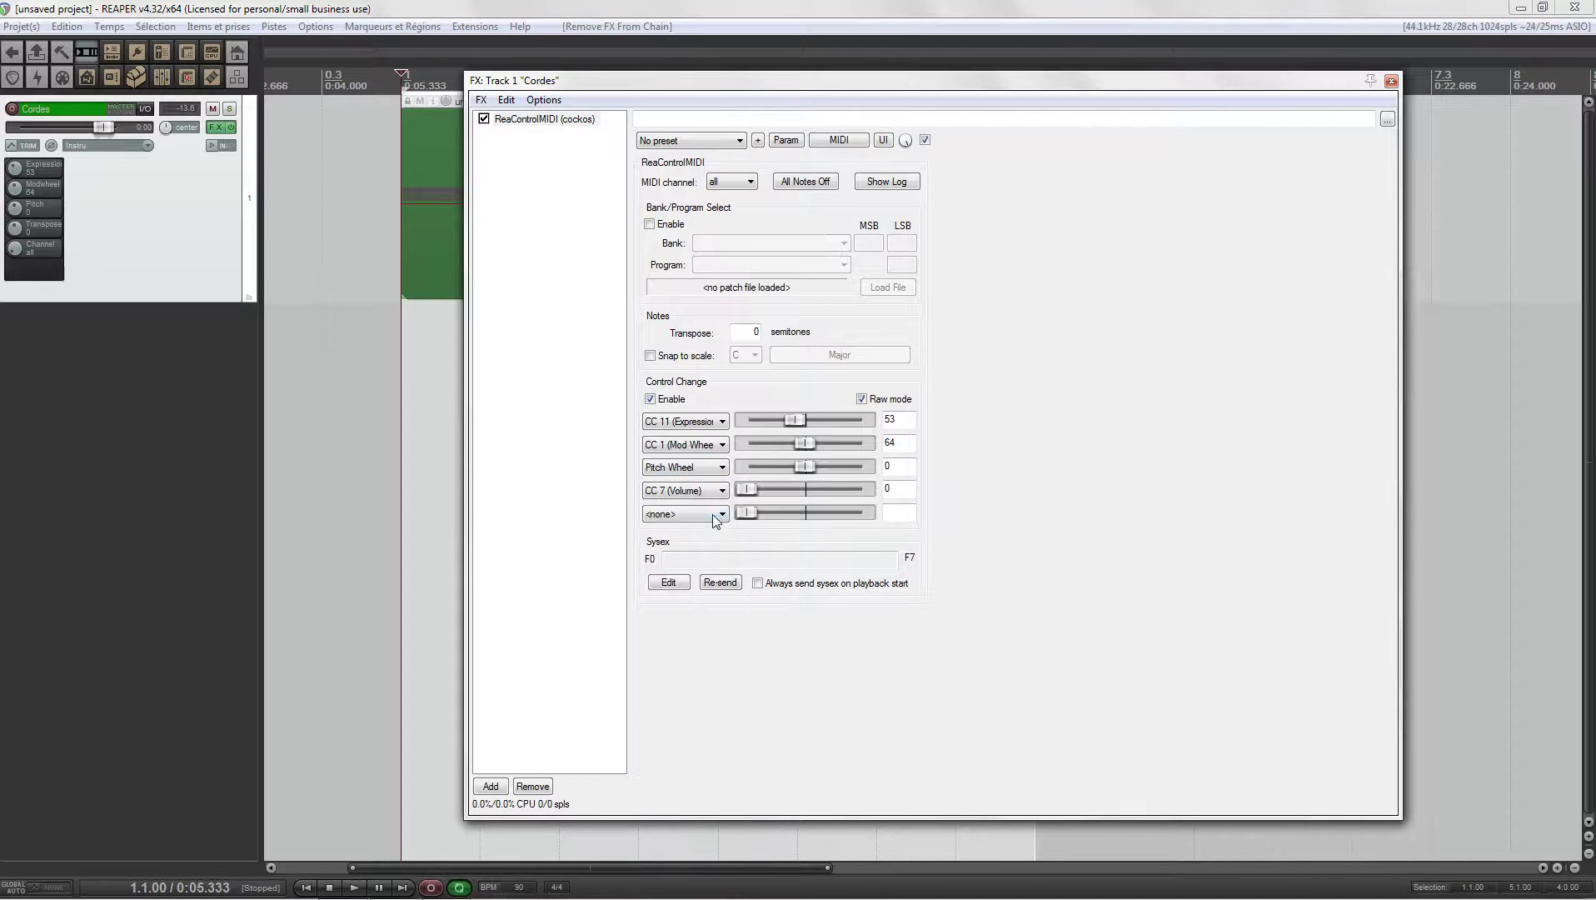
left_click(712, 514)
left_click_drag(721, 566, 722, 725)
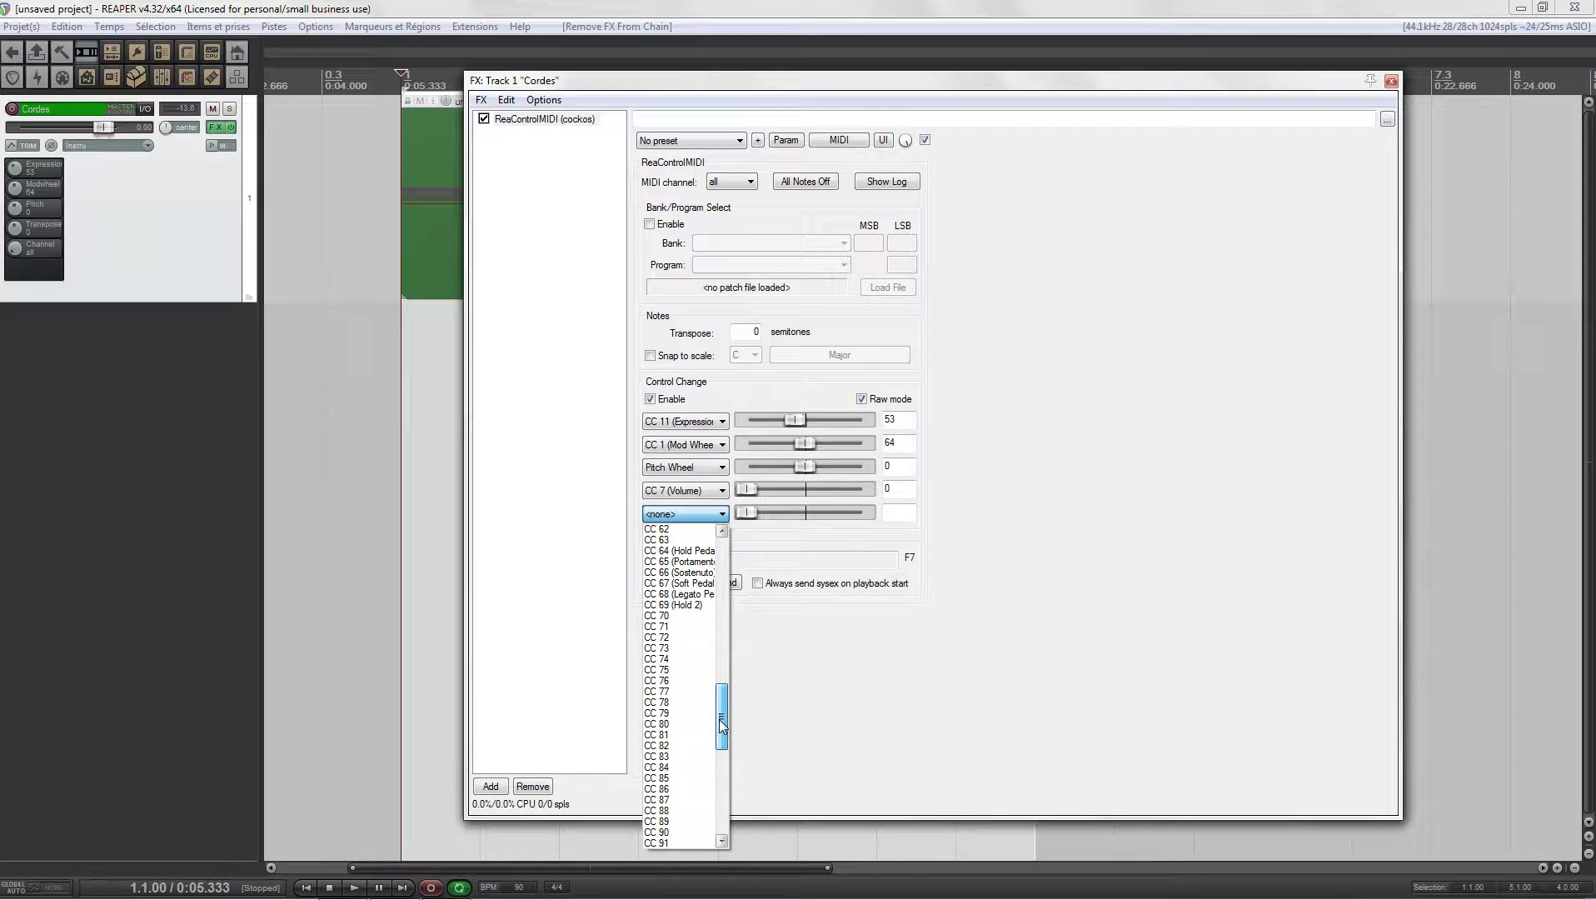
left_click(696, 572)
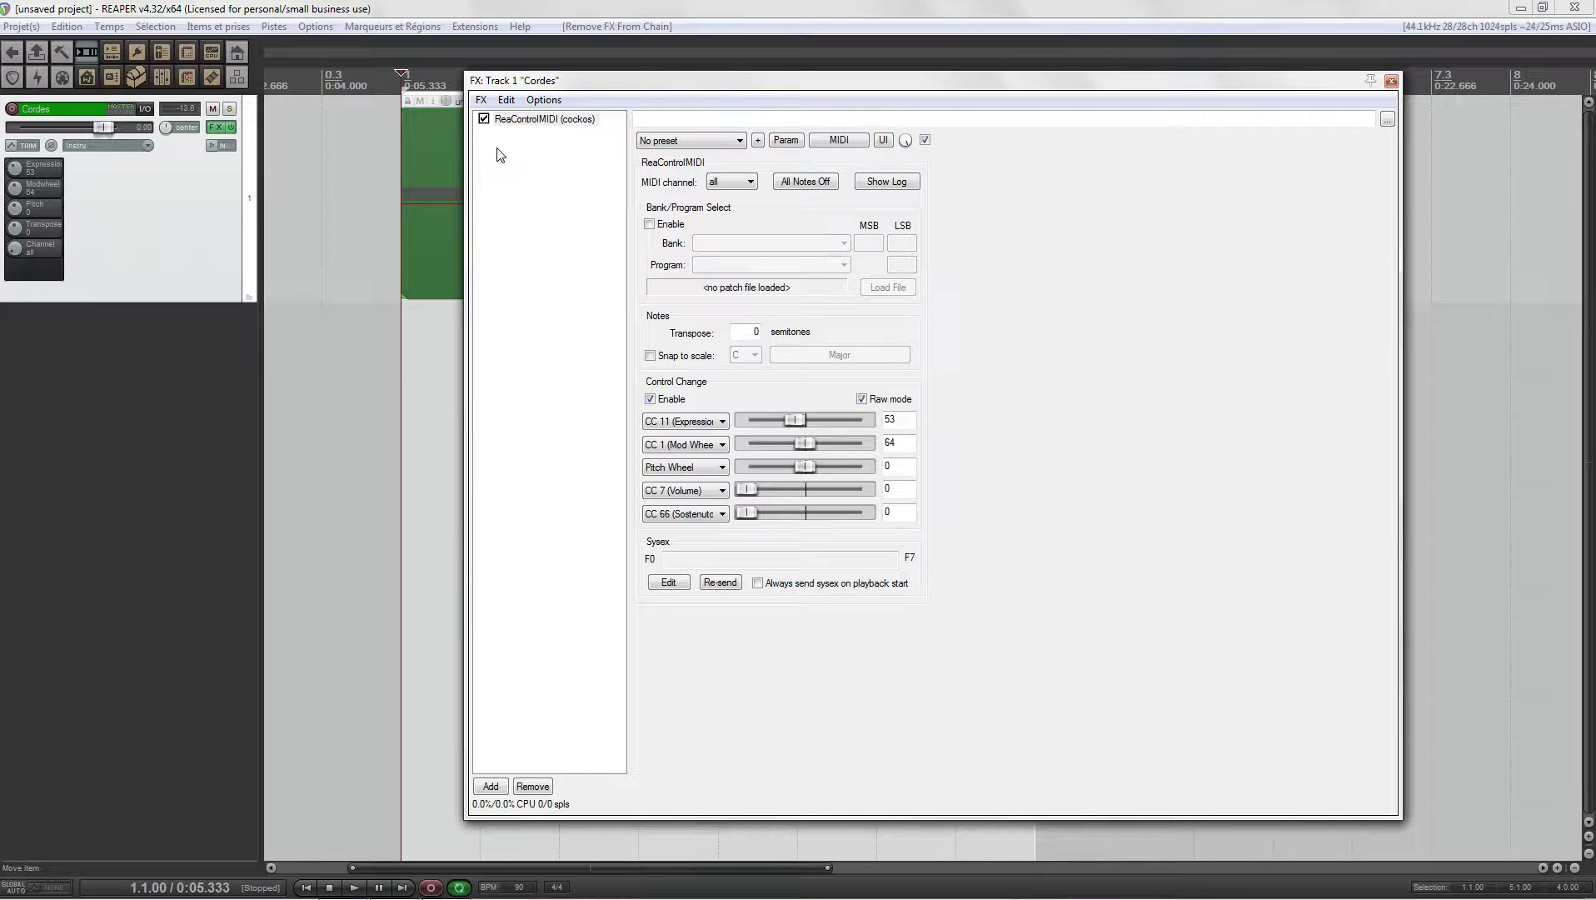
left_click(505, 122)
left_click(481, 100)
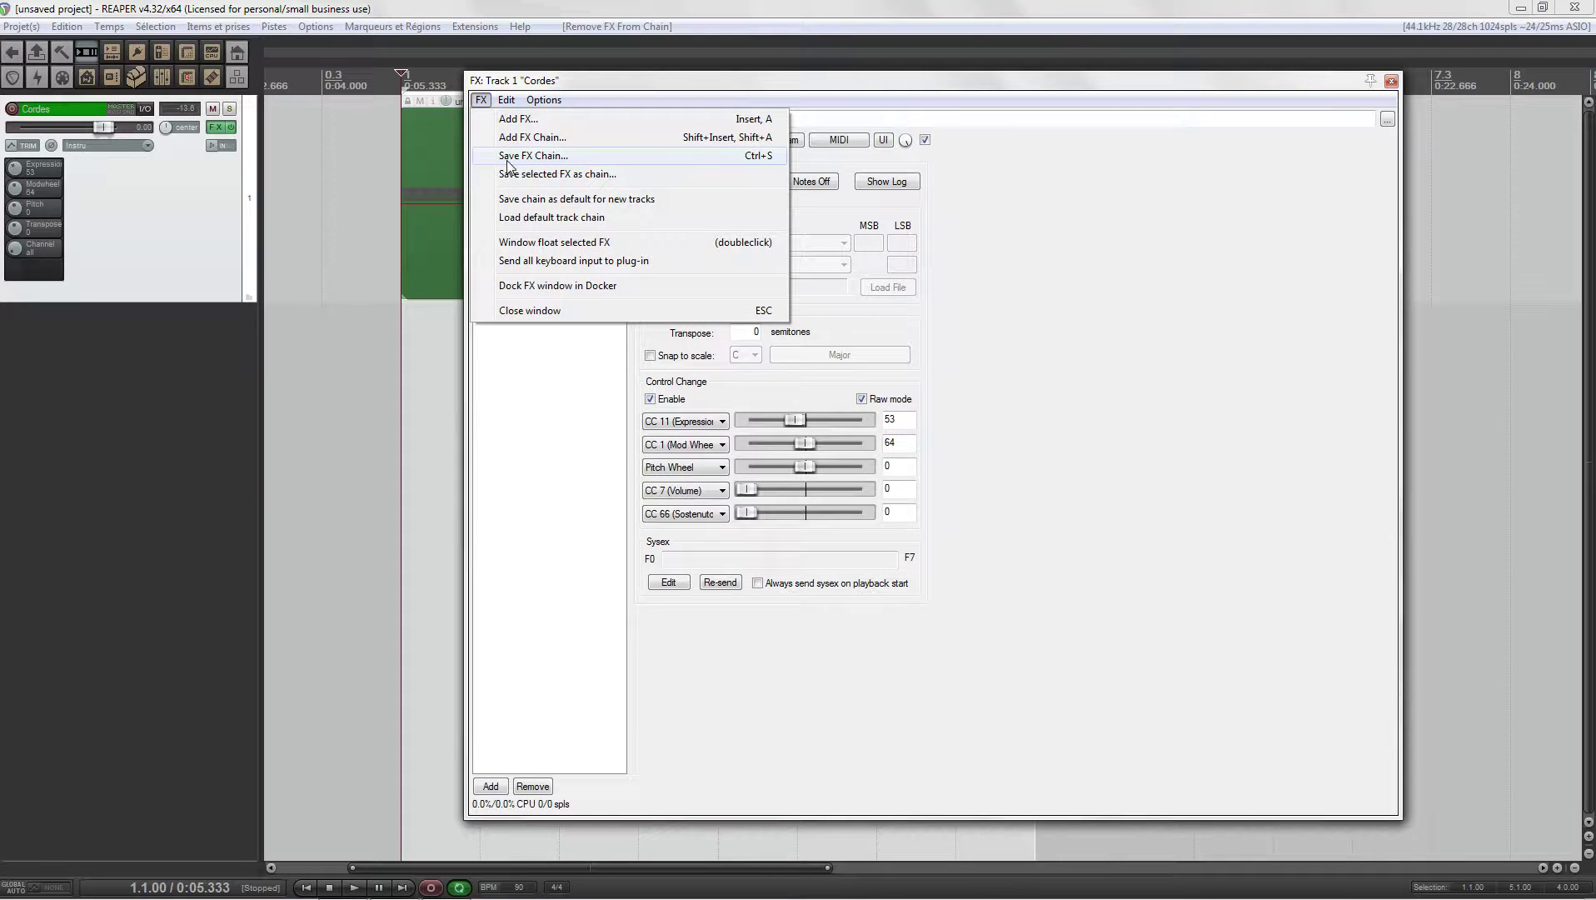
left_click(538, 385)
left_click(511, 758)
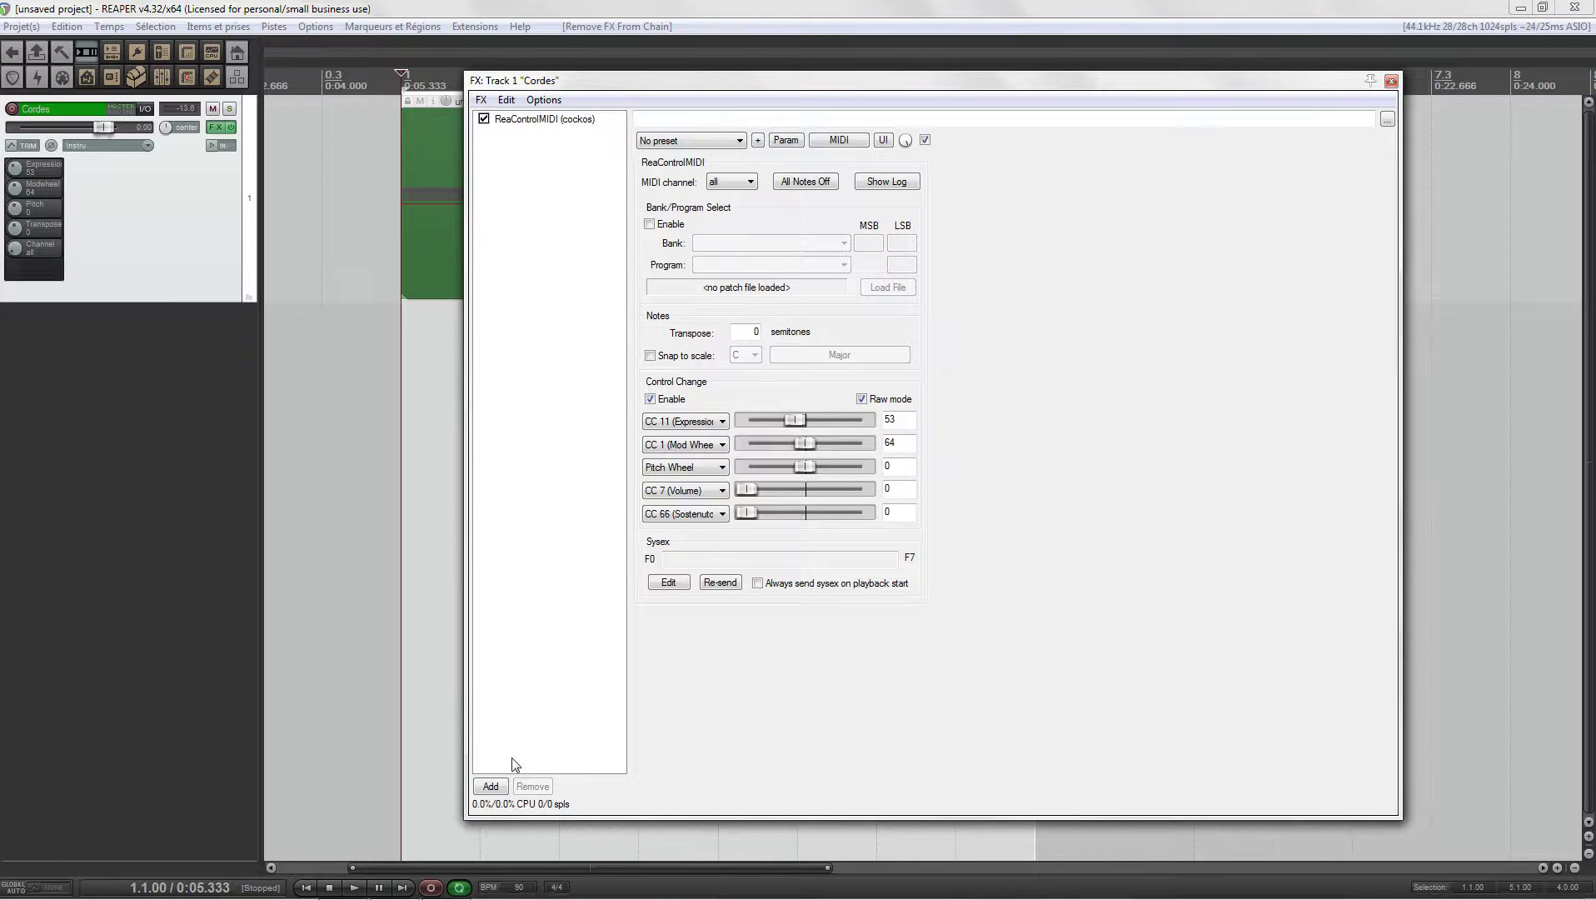
Step: Assign CC 0 (Bank Select) to the first control change slider and CC 5 (Portamento) to the second
left_click(685, 423)
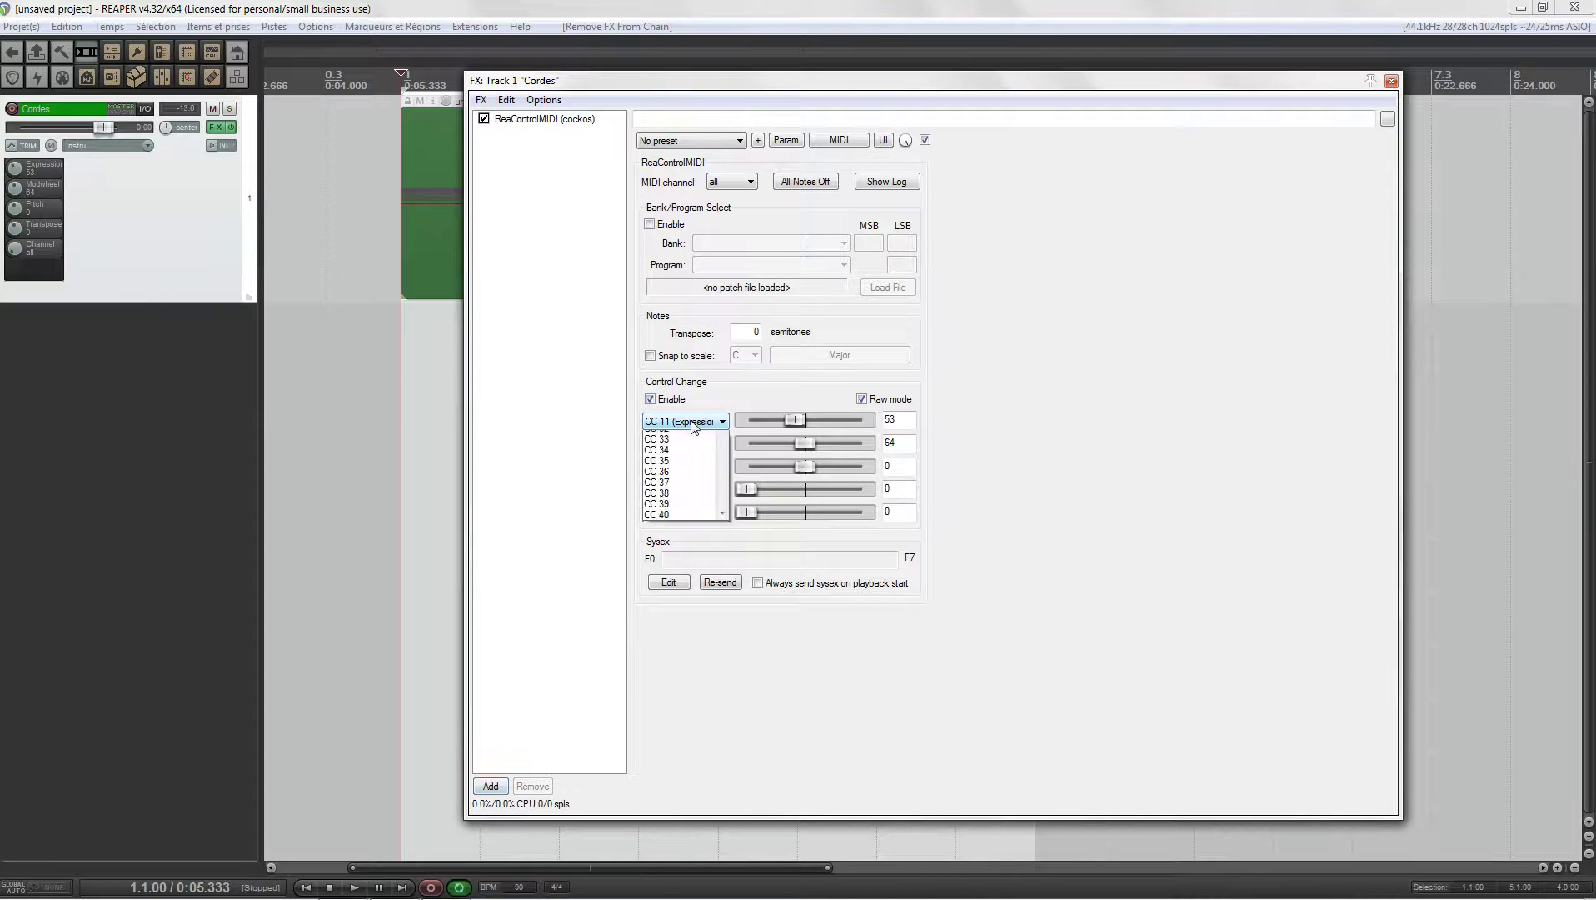
left_click_drag(725, 489, 724, 460)
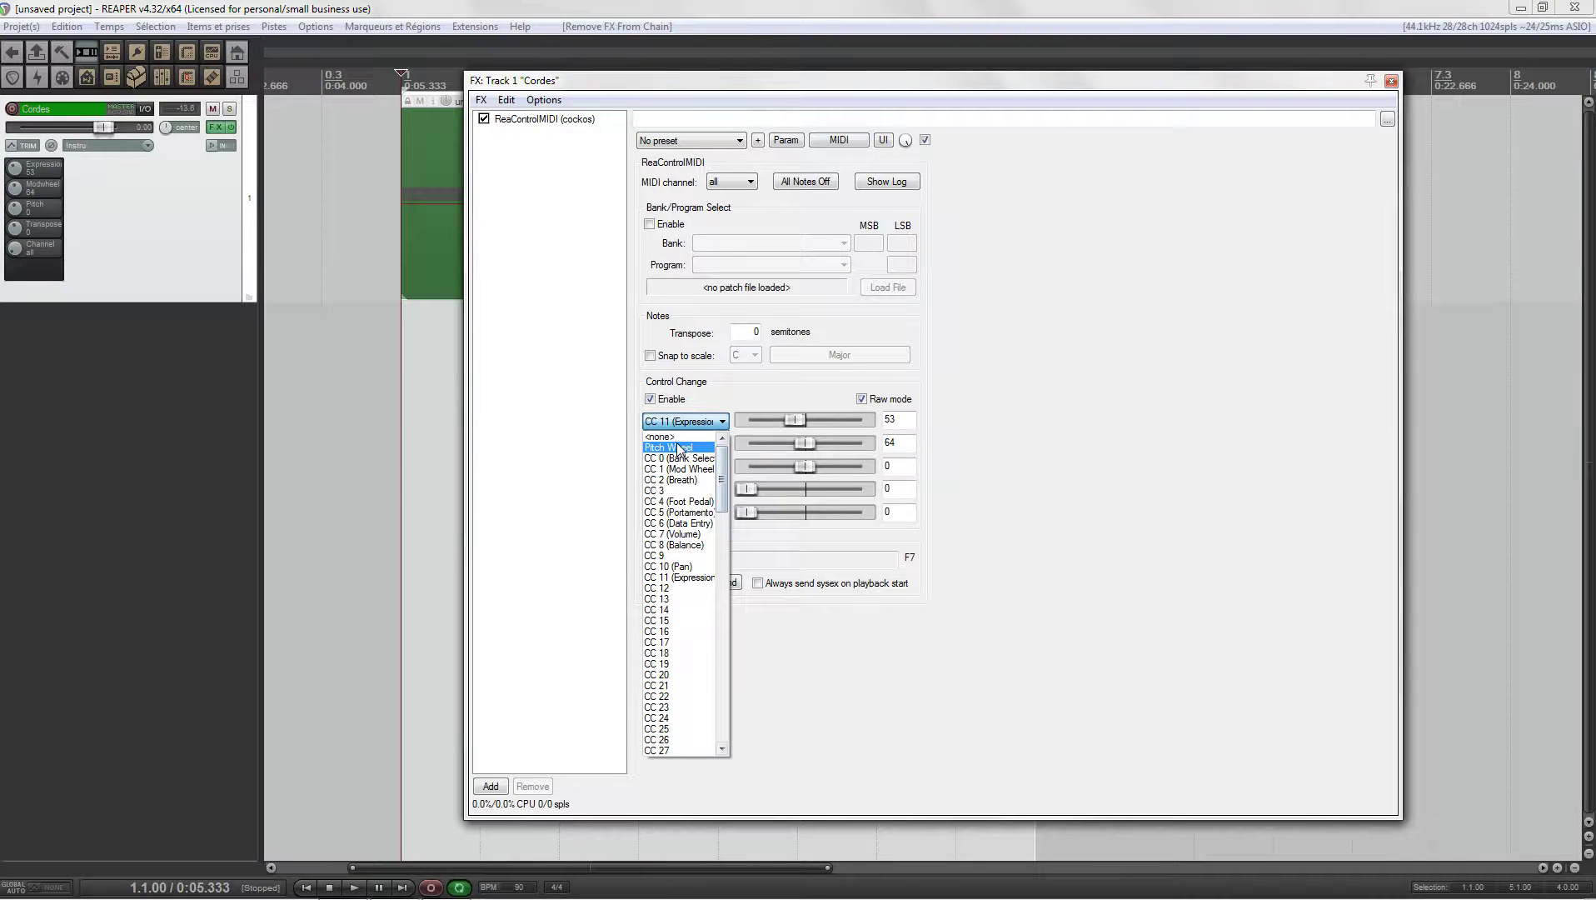
left_click(694, 459)
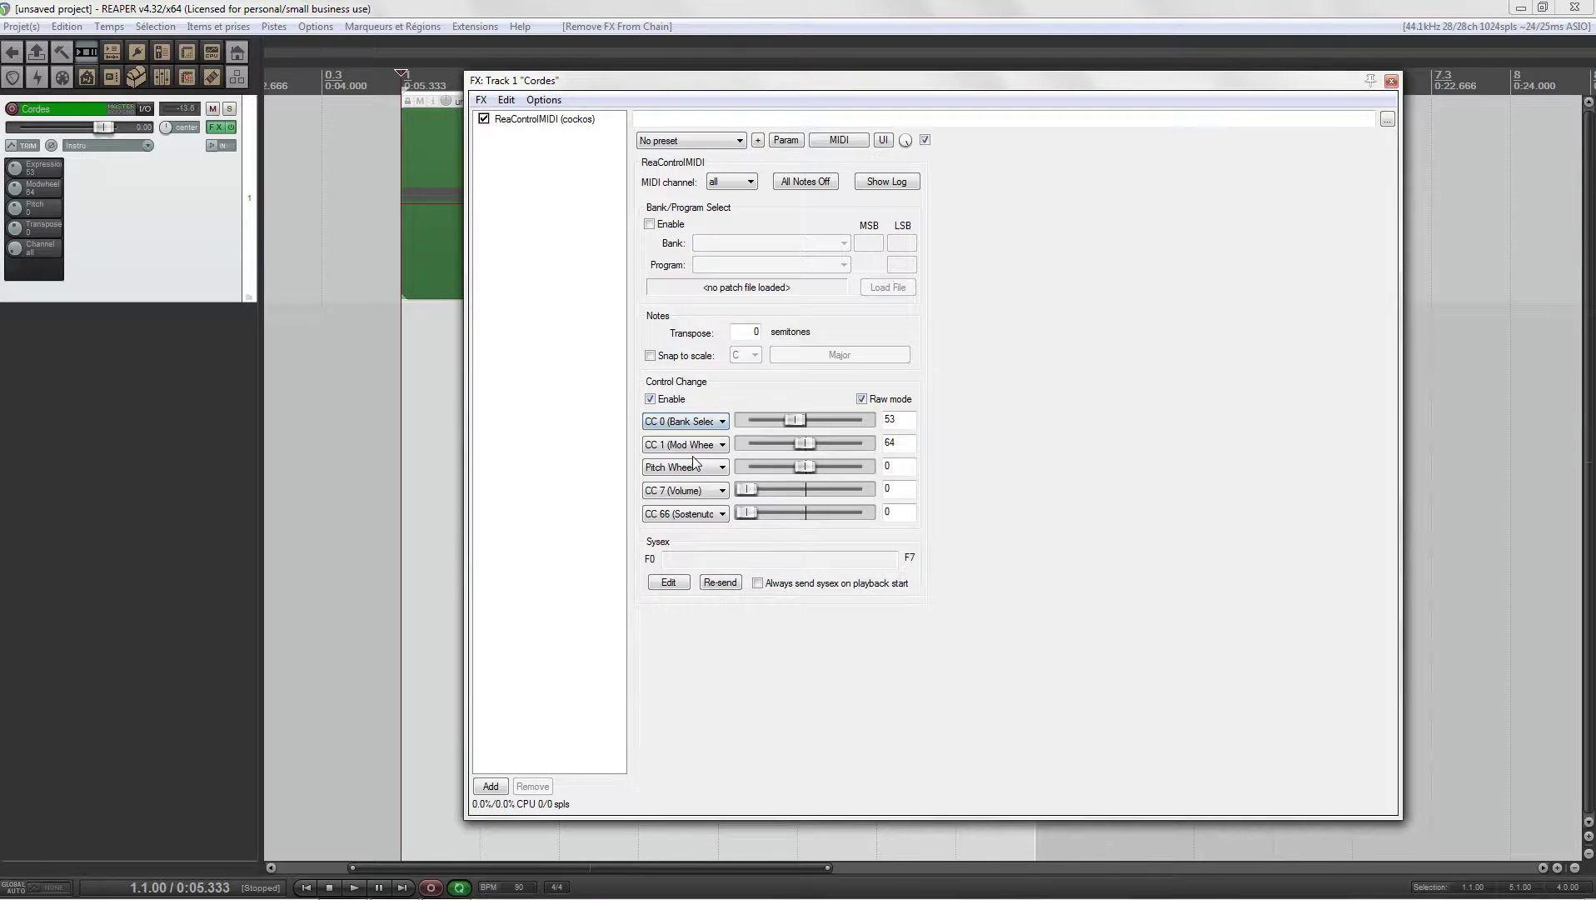
left_click(717, 444)
left_click(709, 483)
Step: Assign CC 4 (Foot Pedal), CC 13 and CC 75 to the third, fourth and fifth control change sliders
left_click(709, 468)
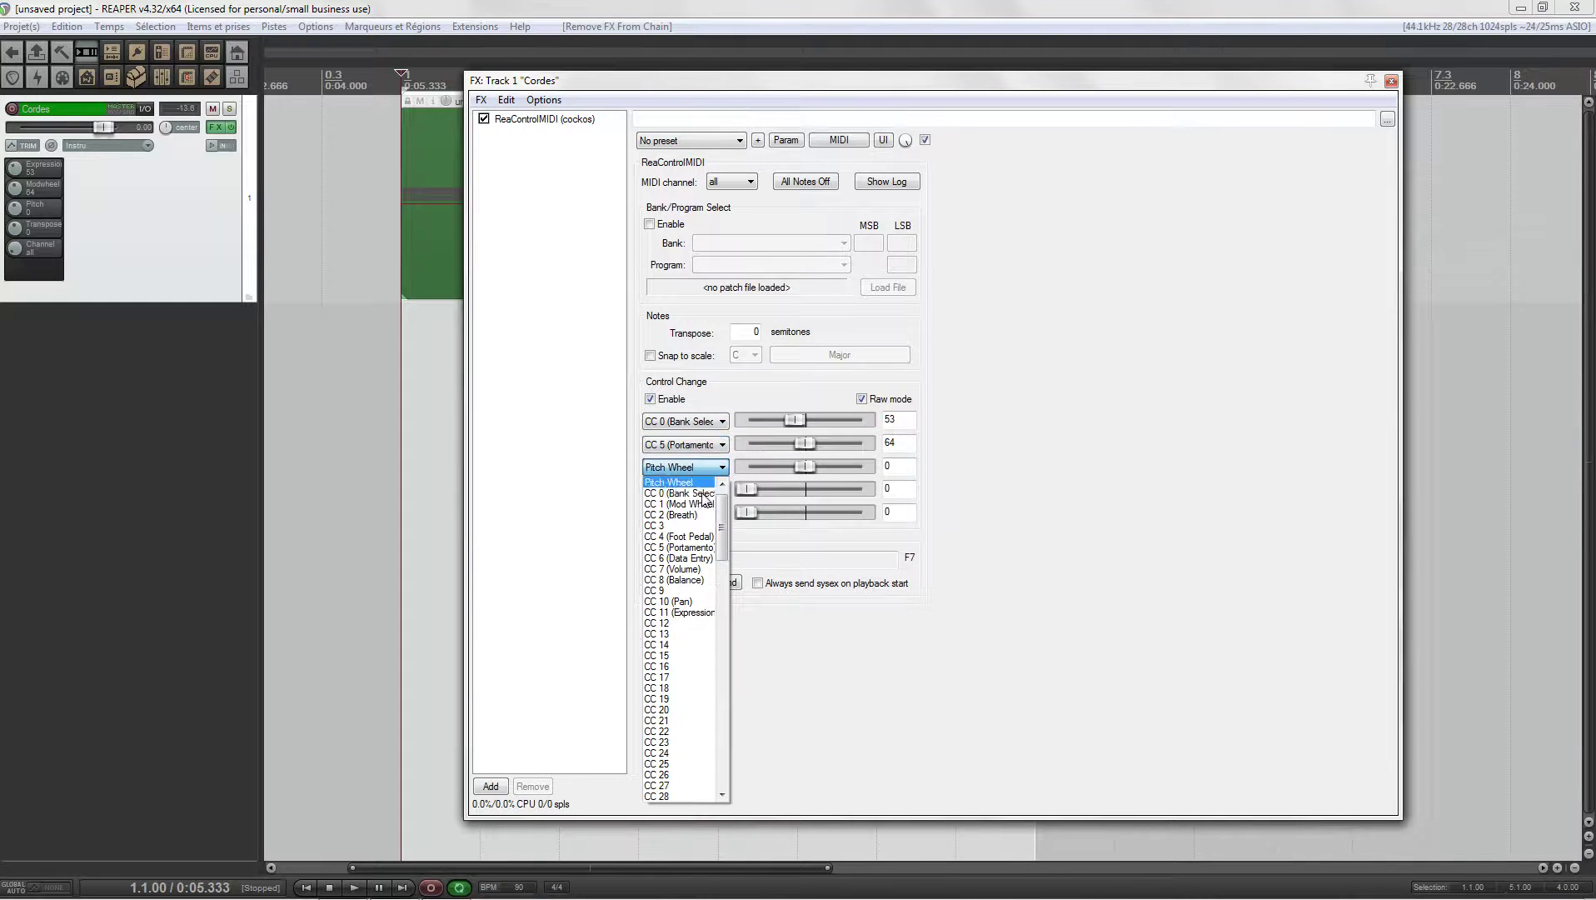
left_click(691, 548)
left_click(712, 495)
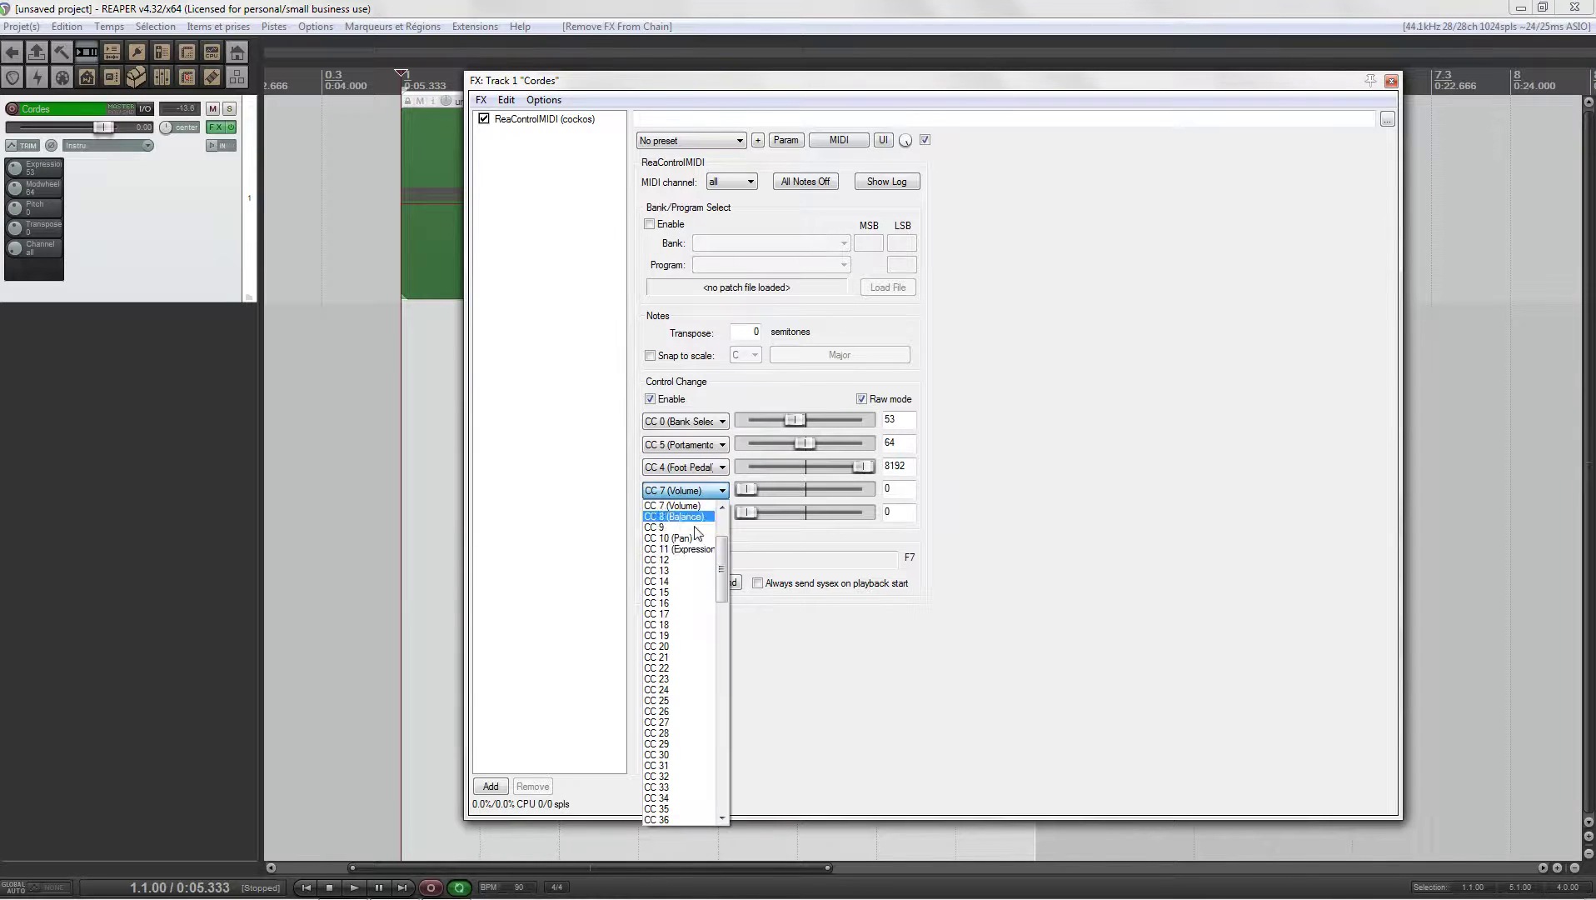
left_click(678, 568)
left_click(704, 513)
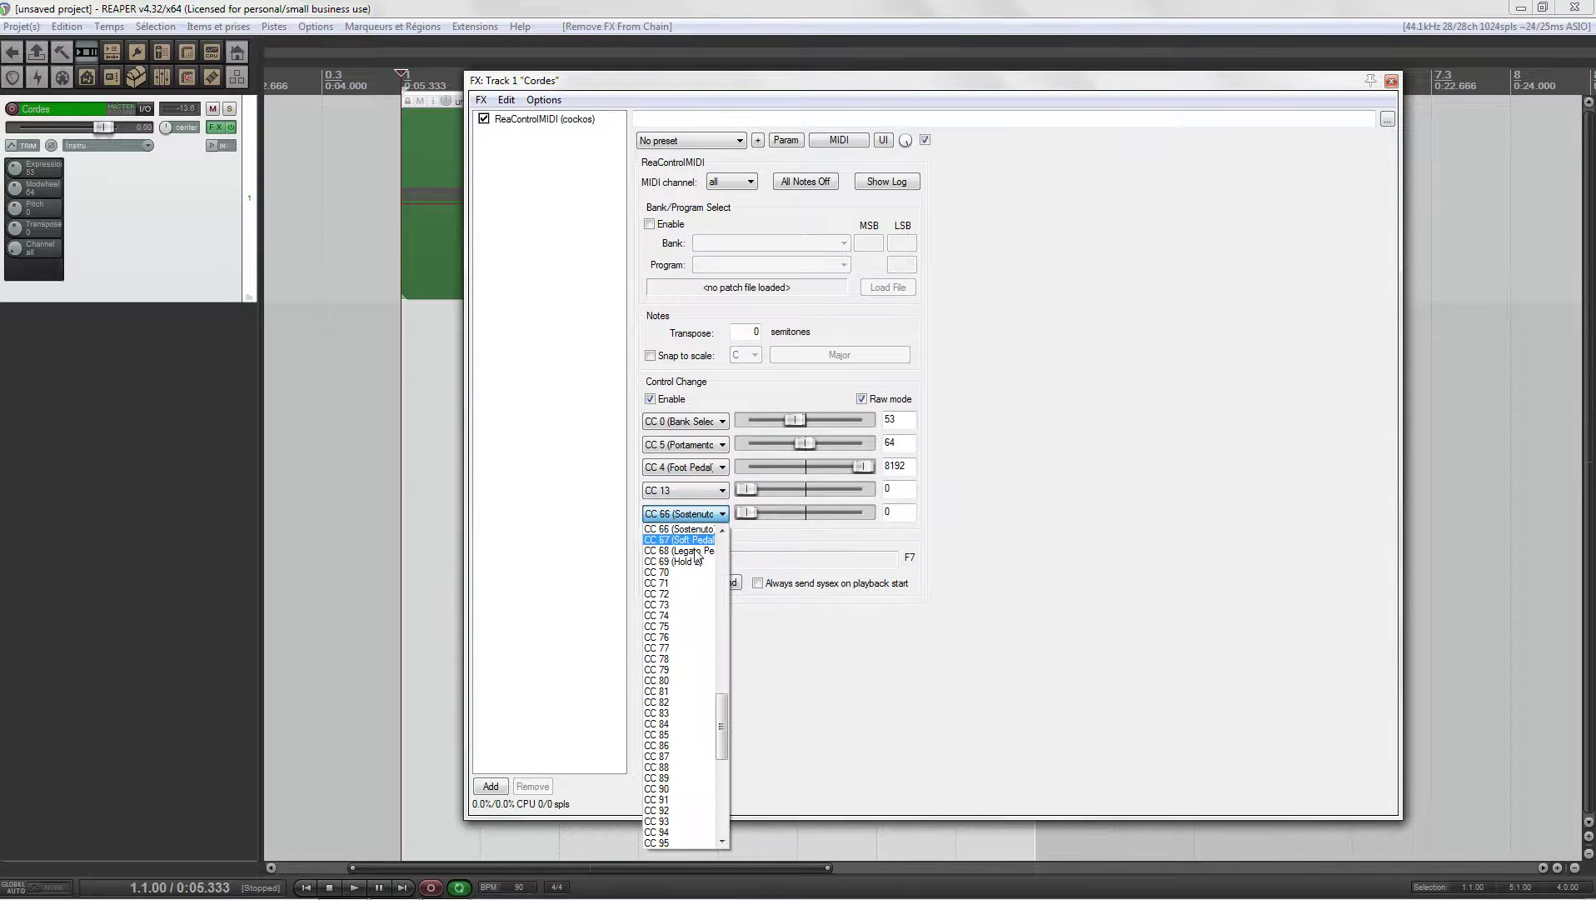
left_click(658, 625)
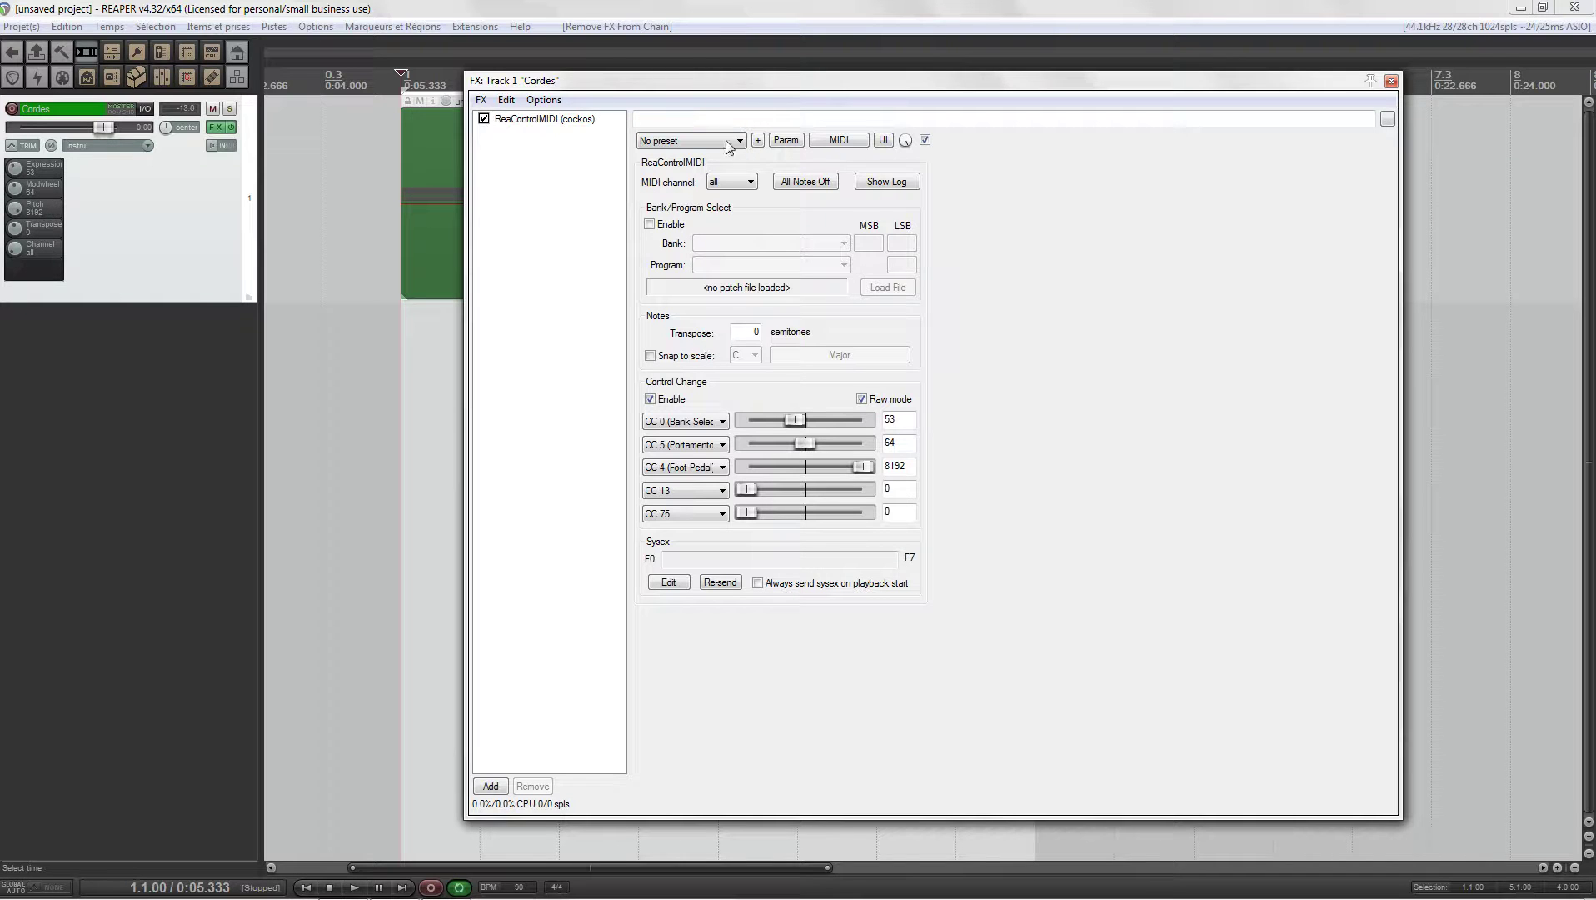
left_click(481, 100)
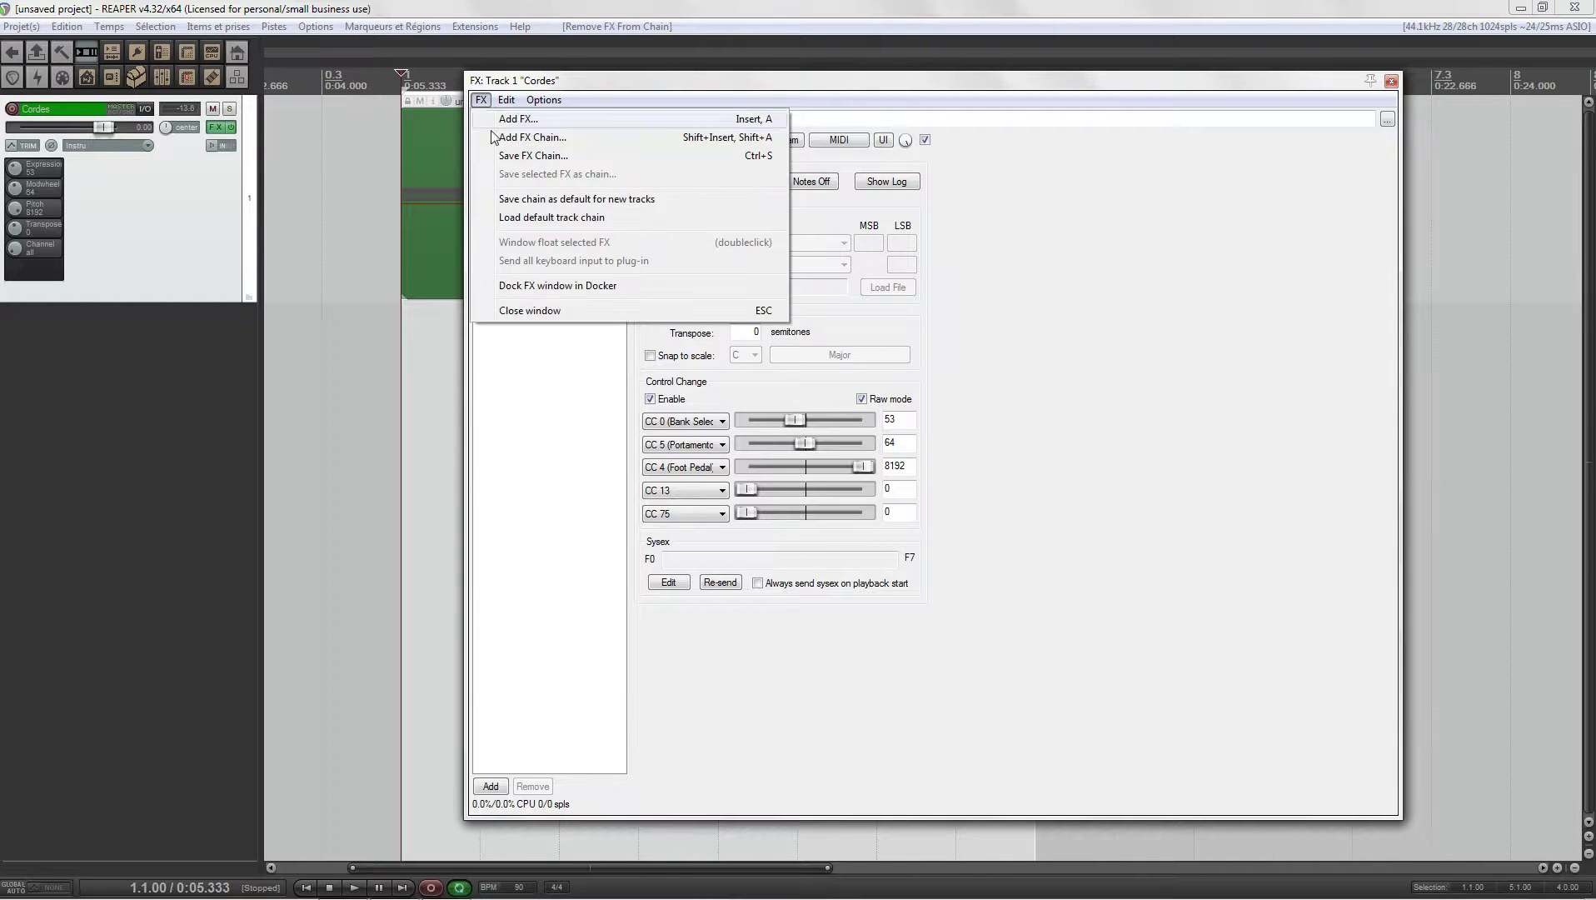
left_click(547, 392)
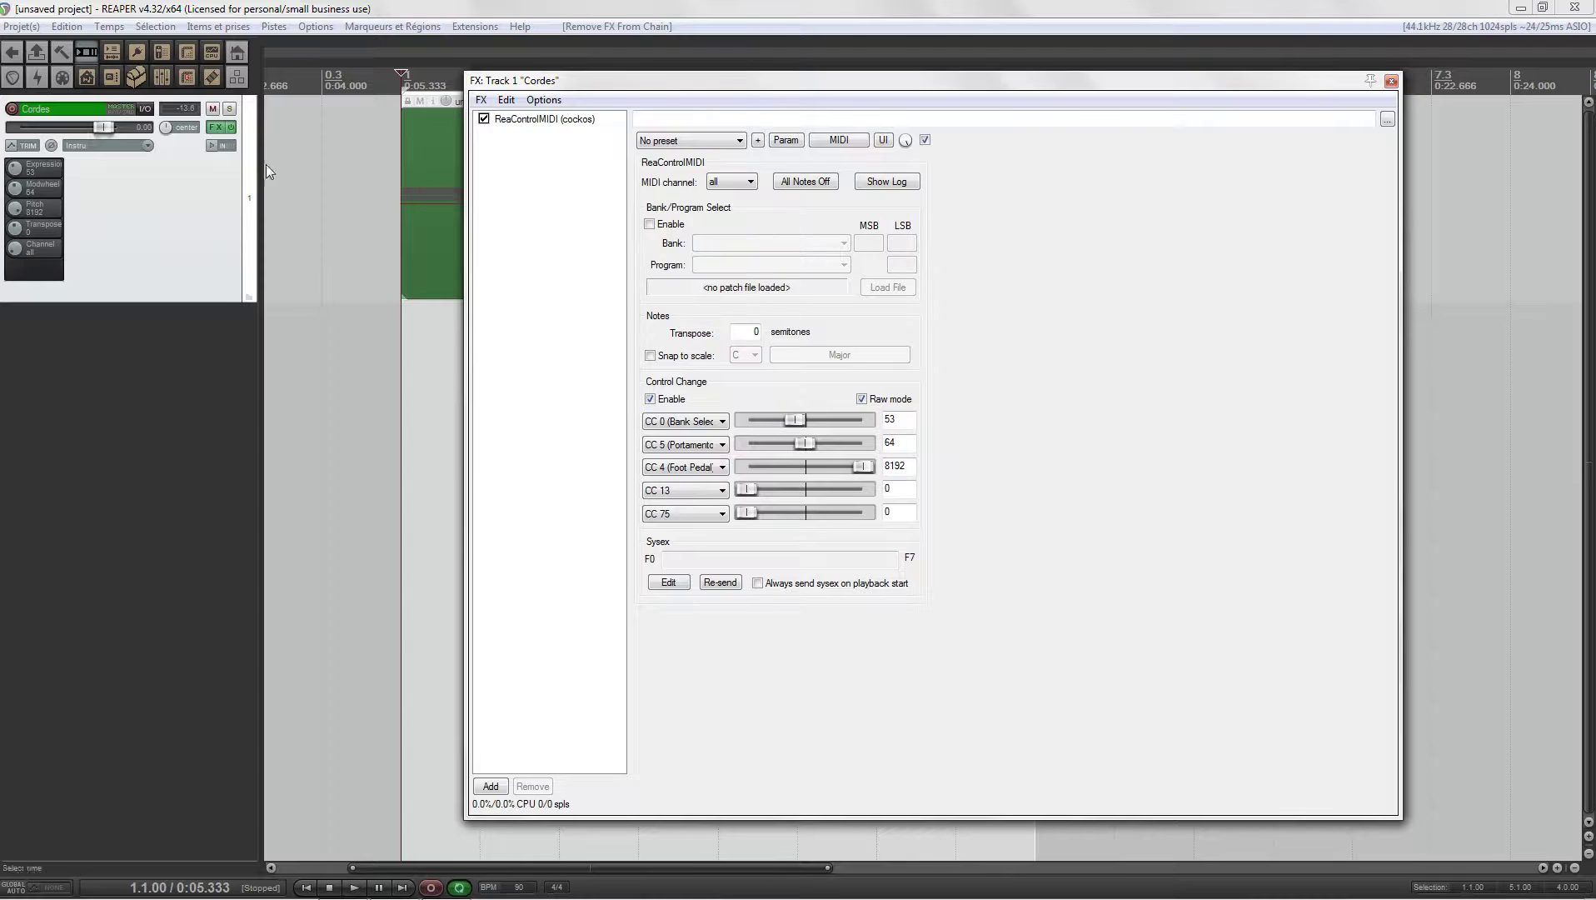
Step: Open the SWS/S&M Resources view, switch it to FX chains, and move the Cordes track's FX window clear of the slot list
left_click(143, 68)
left_click_drag(1366, 81, 1216, 86)
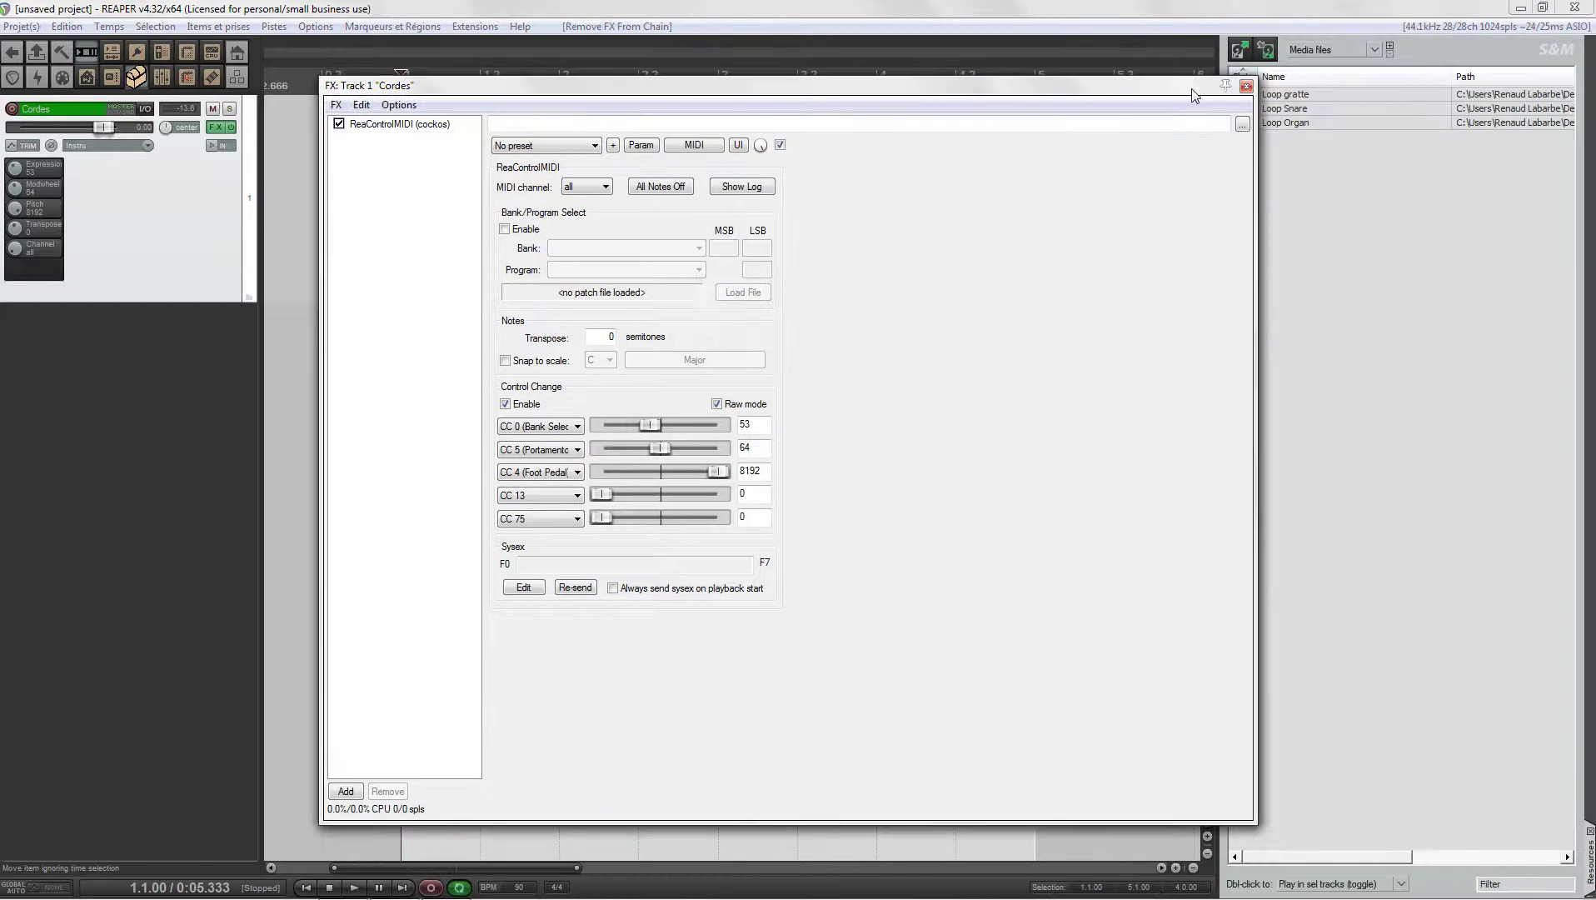
left_click(1371, 50)
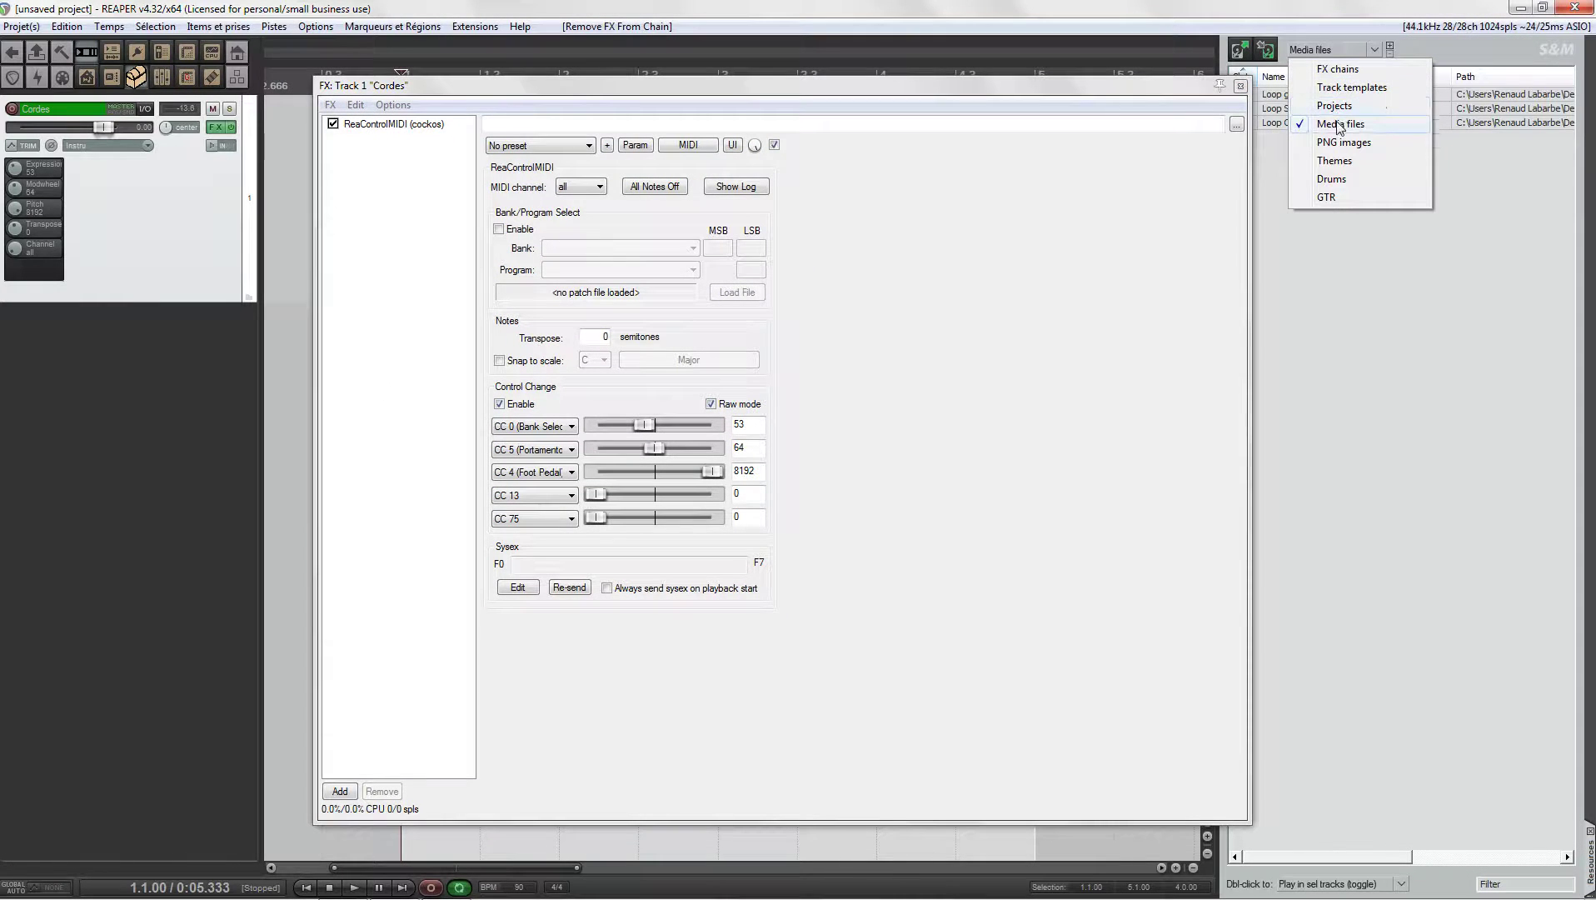
left_click(1338, 69)
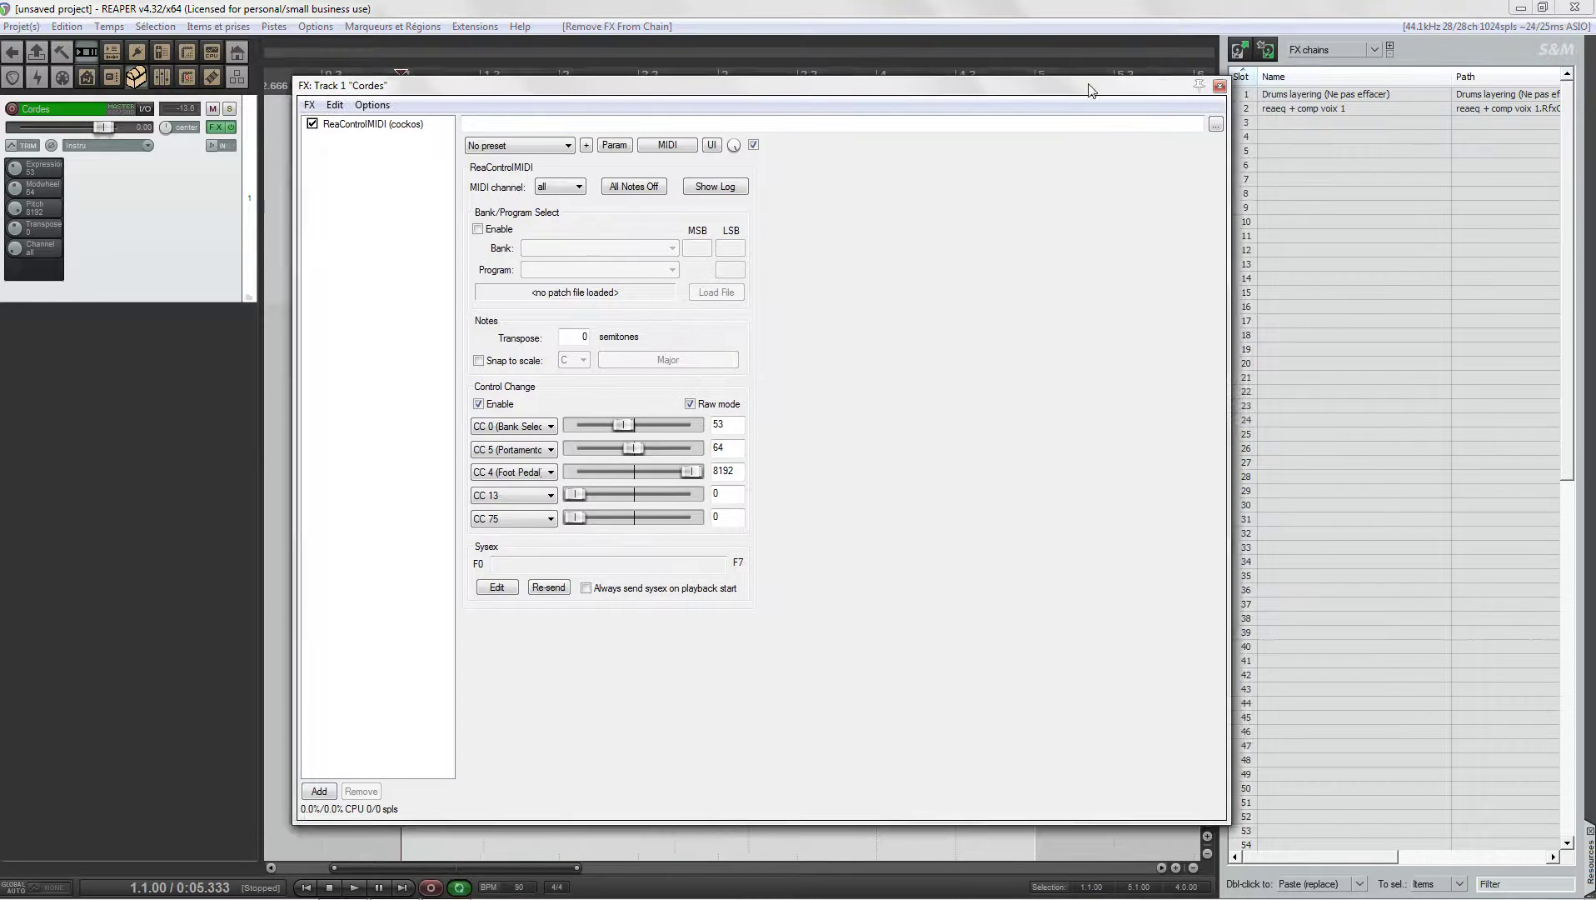
left_click_drag(1087, 87, 1032, 89)
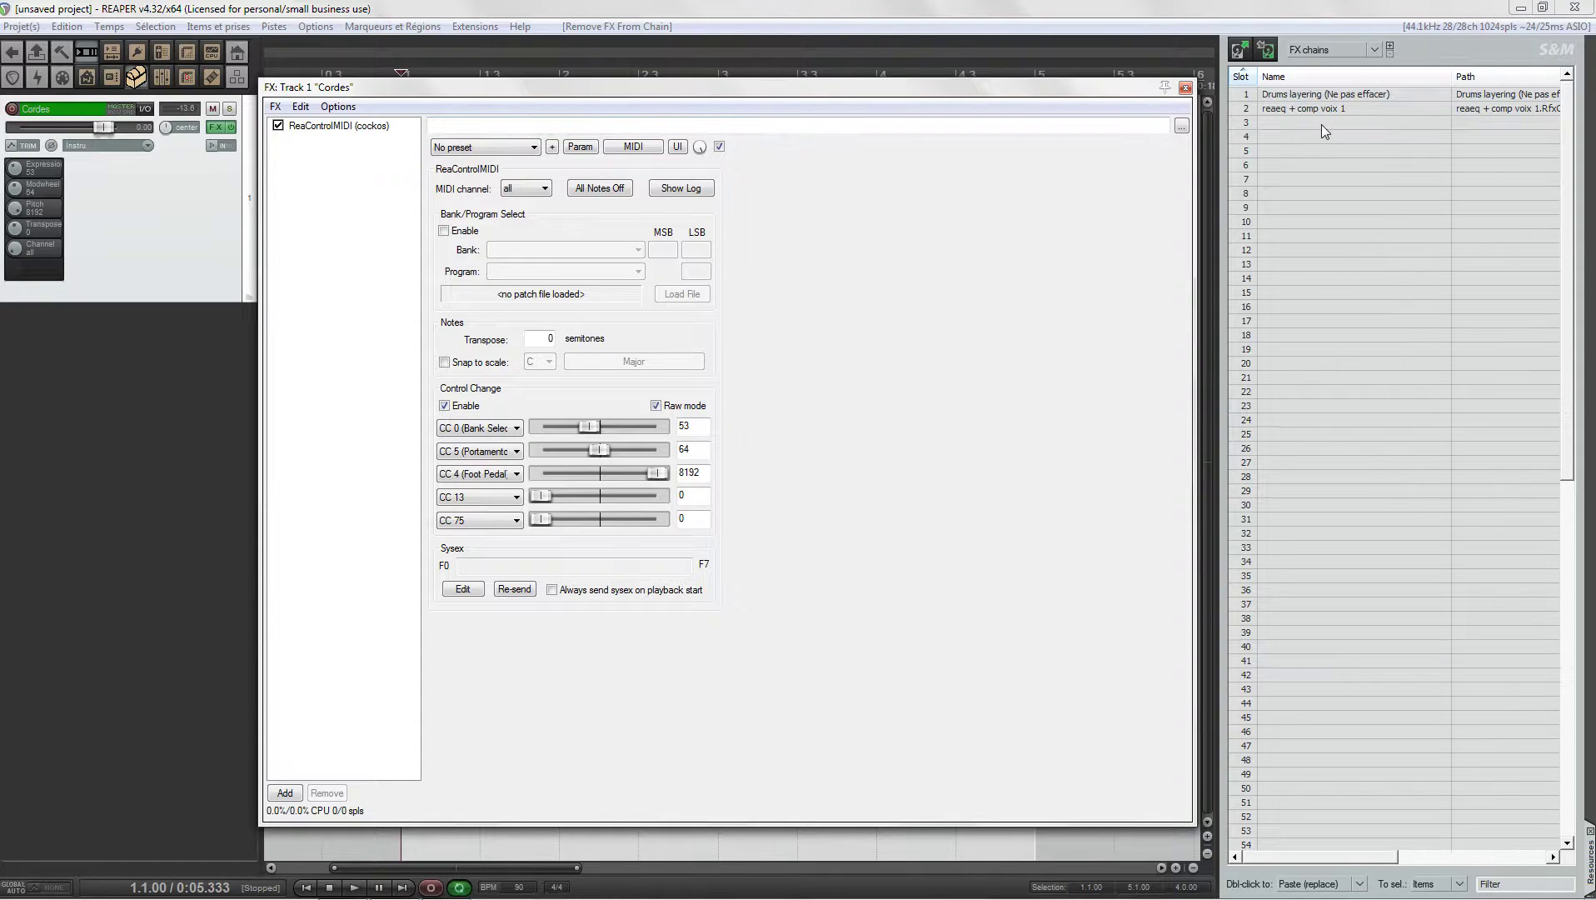
left_click_drag(1056, 98, 1080, 58)
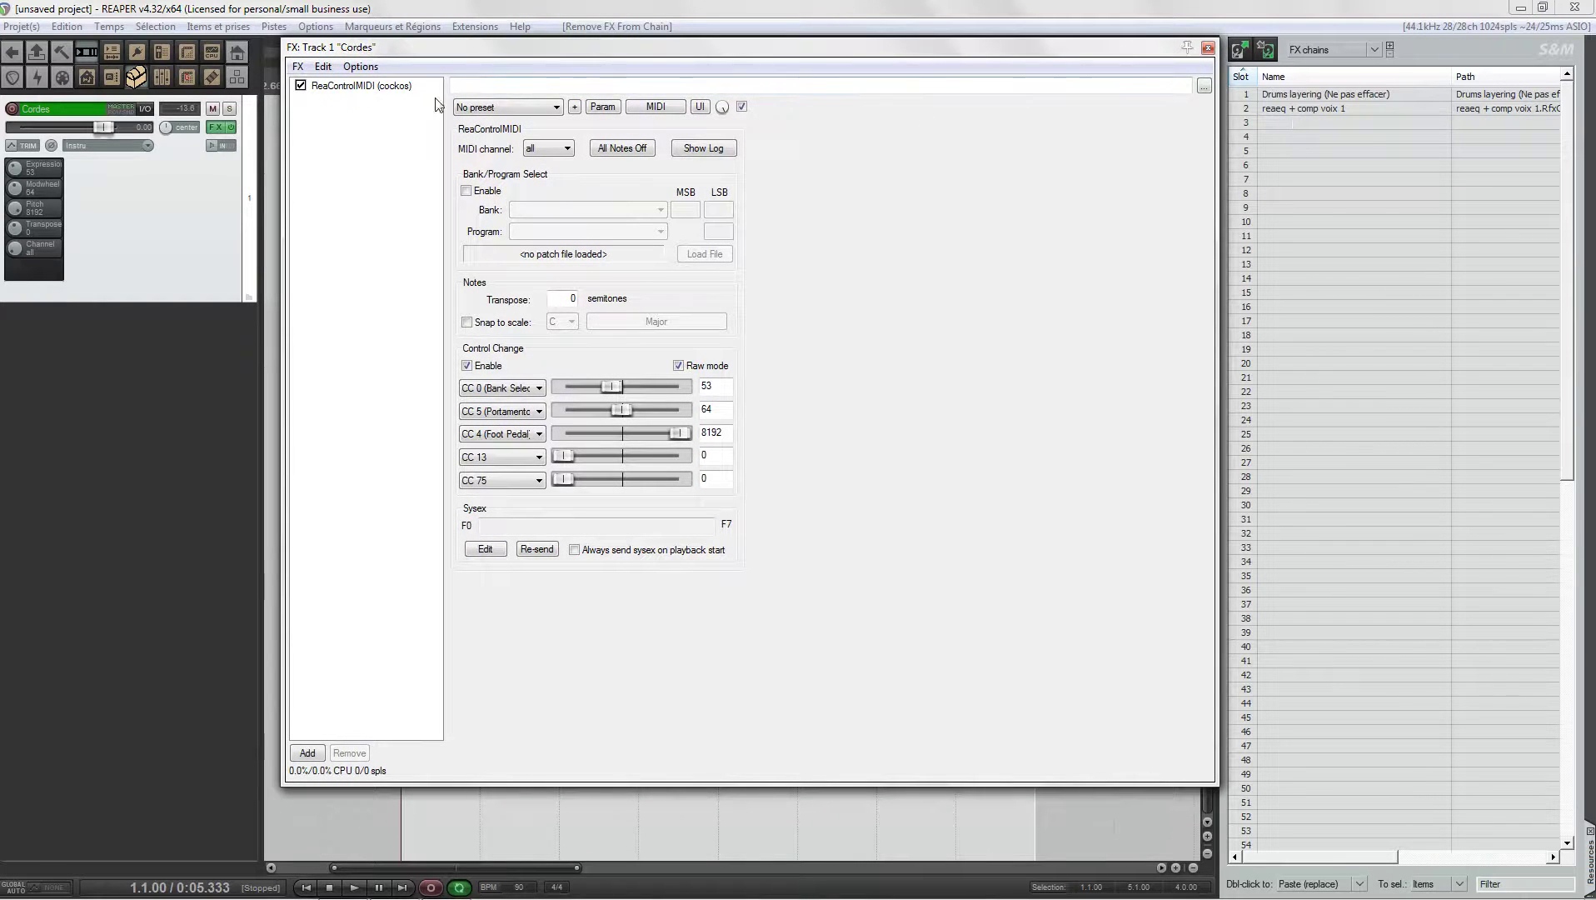